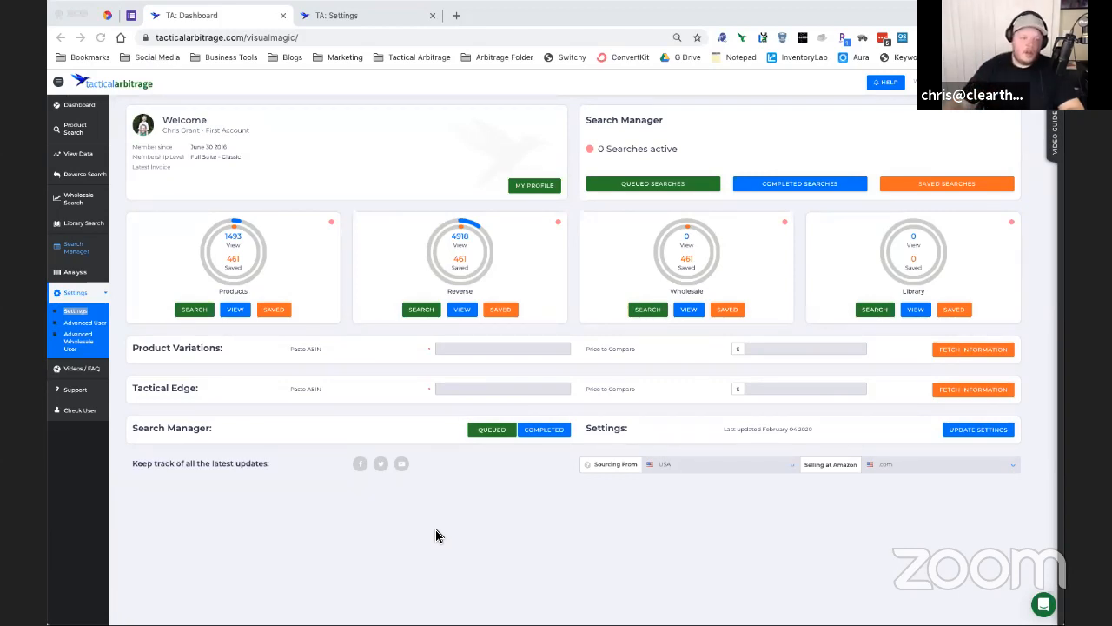
Step: Open Wholesale Search in a separate browser tab and bring up its form for uploading a new file
{"action": "left_click", "coordinate": [647, 310]}
{"action": "left_click", "coordinate": [643, 311]}
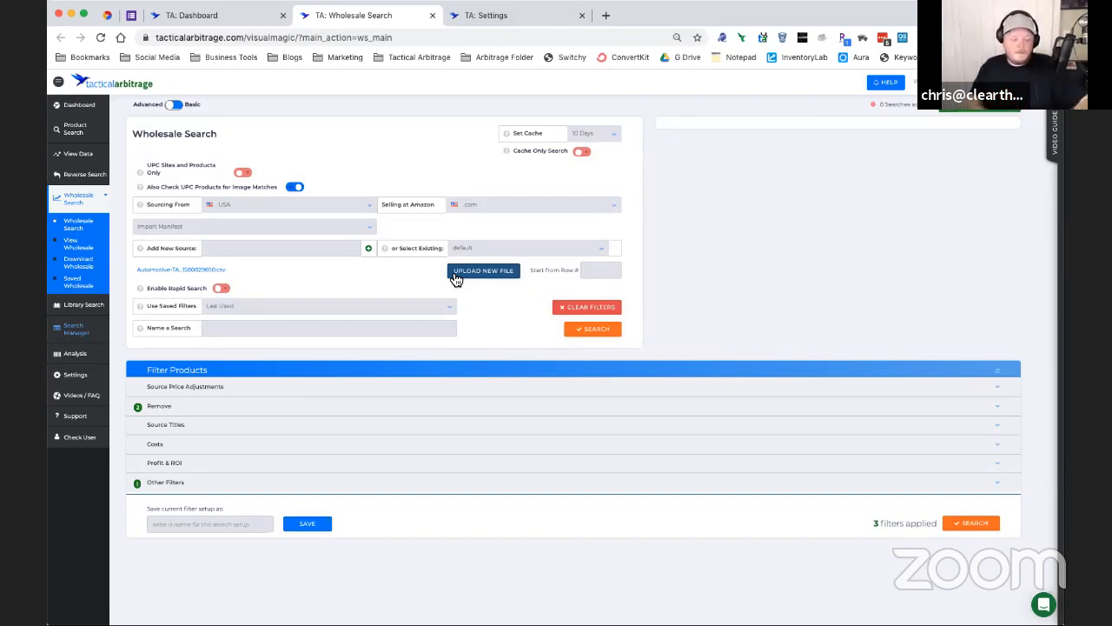
{"action": "left_click", "coordinate": [456, 279]}
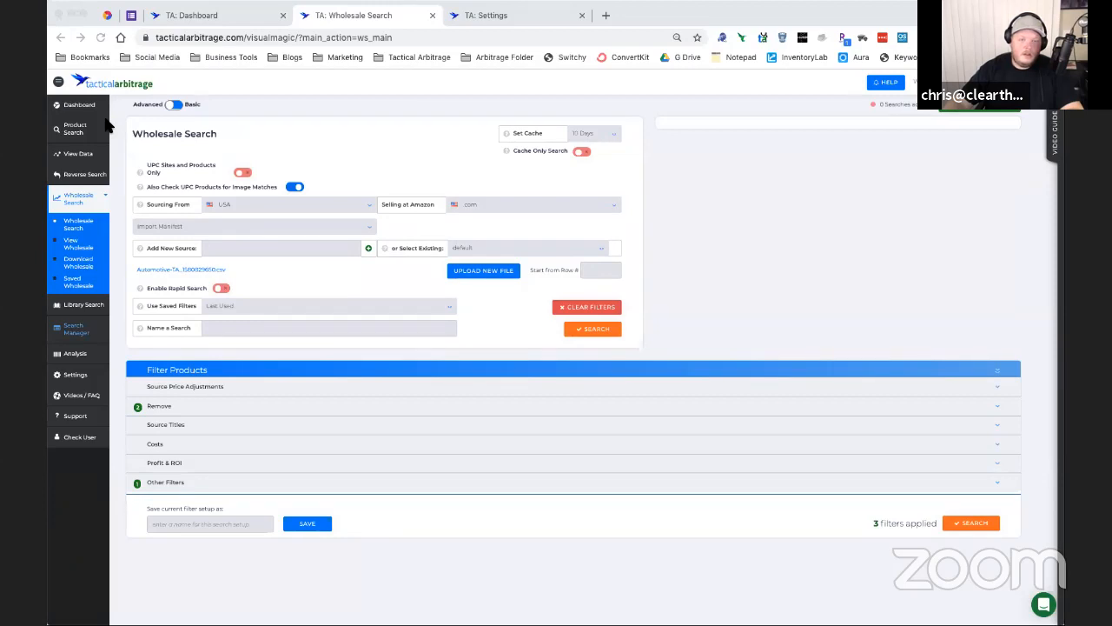
Step: Create a blank Google Sheets spreadsheet in a new browser tab
{"action": "left_click", "coordinate": [385, 37]}
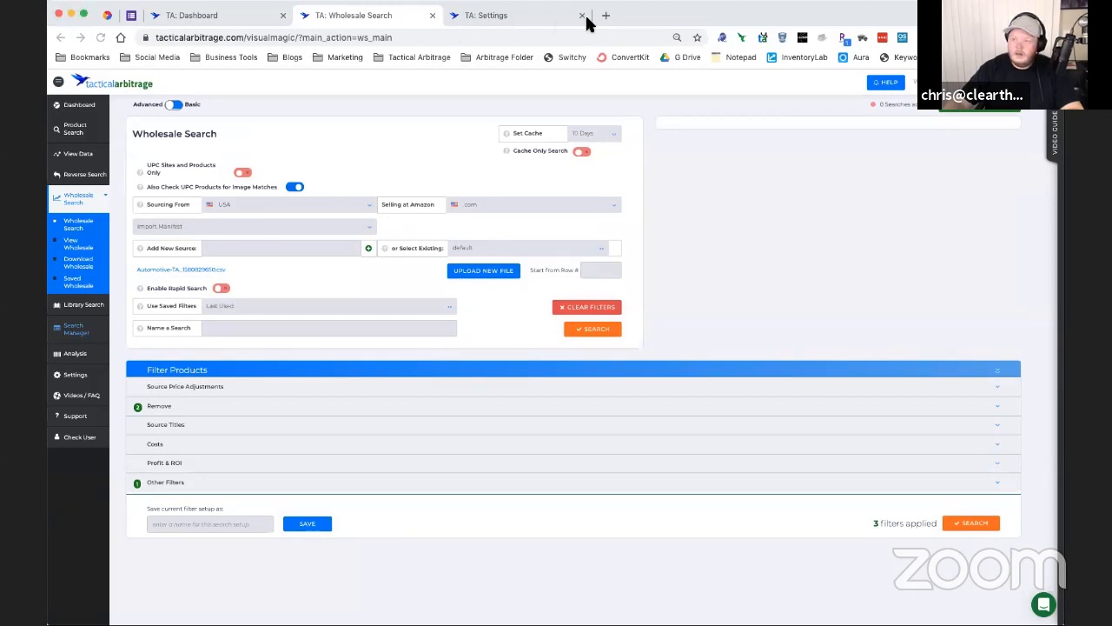
{"action": "left_click_drag", "start_coordinate": [586, 19], "coordinate": [616, 17]}
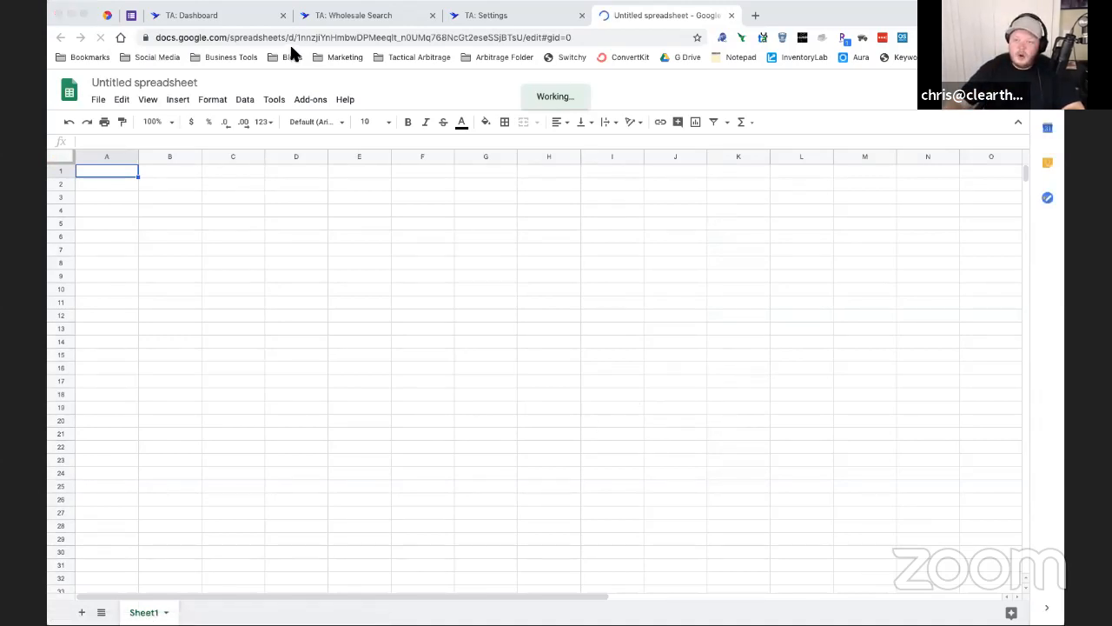
{"action": "left_click", "coordinate": [71, 15]}
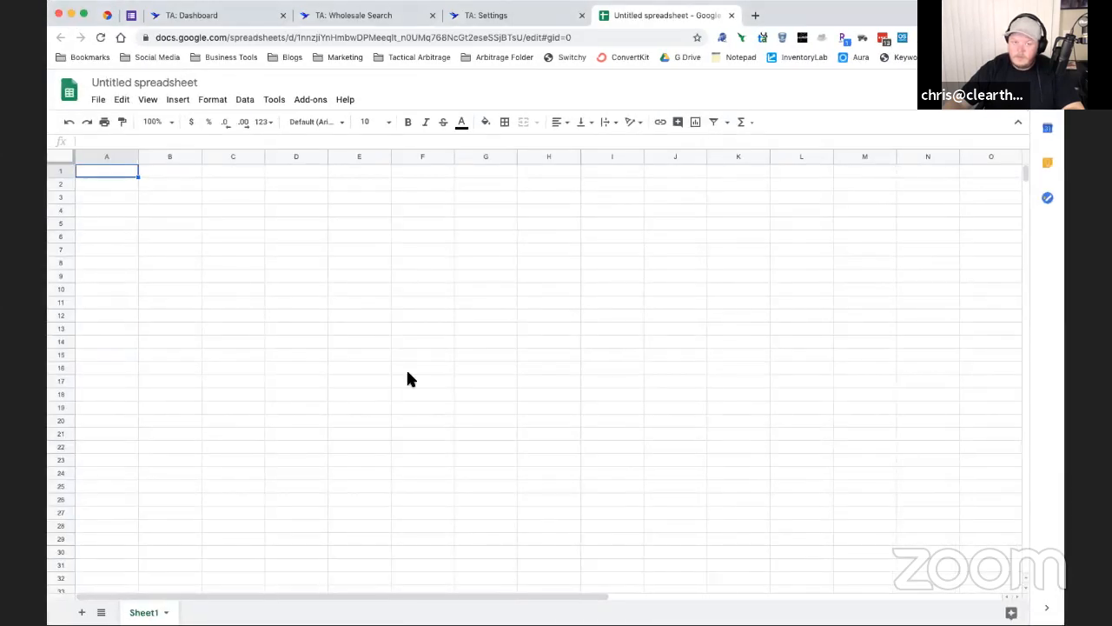
Step: Import TA WS Example.csv from the Desktop, replacing the spreadsheet and detecting the separator automatically
{"action": "left_click", "coordinate": [98, 101]}
{"action": "left_click", "coordinate": [139, 184]}
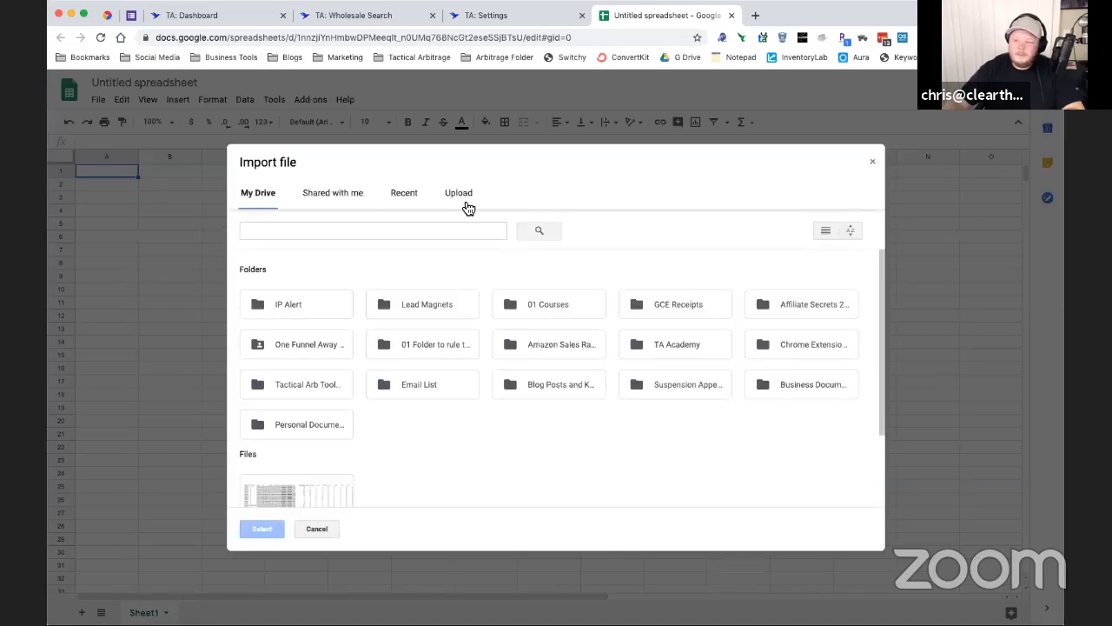
{"action": "left_click", "coordinate": [459, 194]}
{"action": "left_click", "coordinate": [561, 379]}
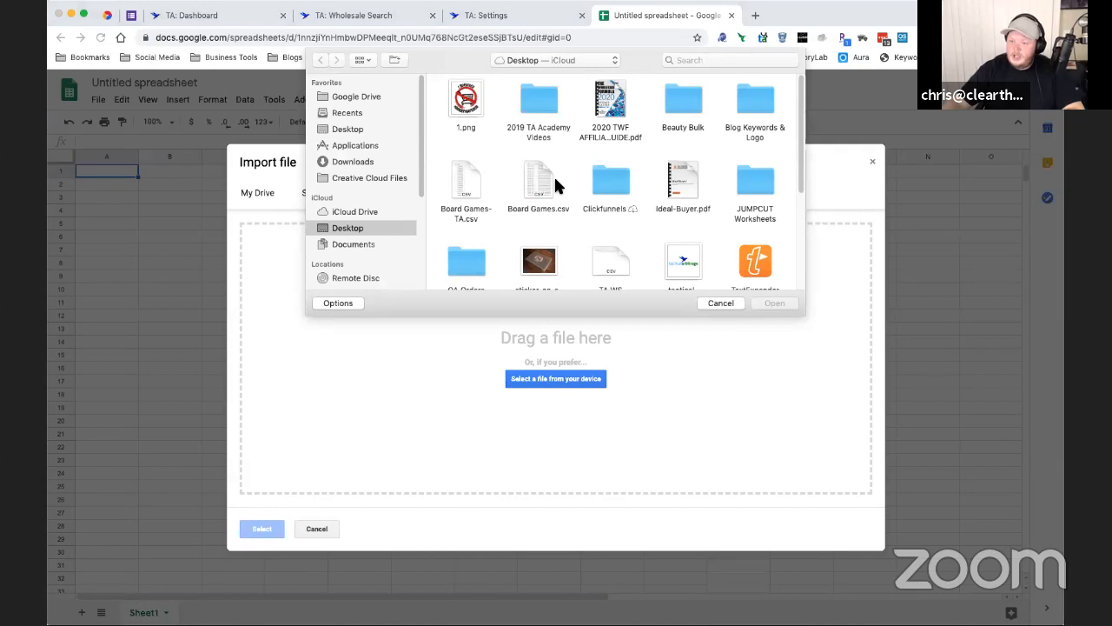
{"action": "scroll", "coordinate": [554, 174], "scroll_direction": "down", "scroll_amount": 2}
{"action": "scroll", "coordinate": [555, 180], "scroll_direction": "down", "scroll_amount": 2}
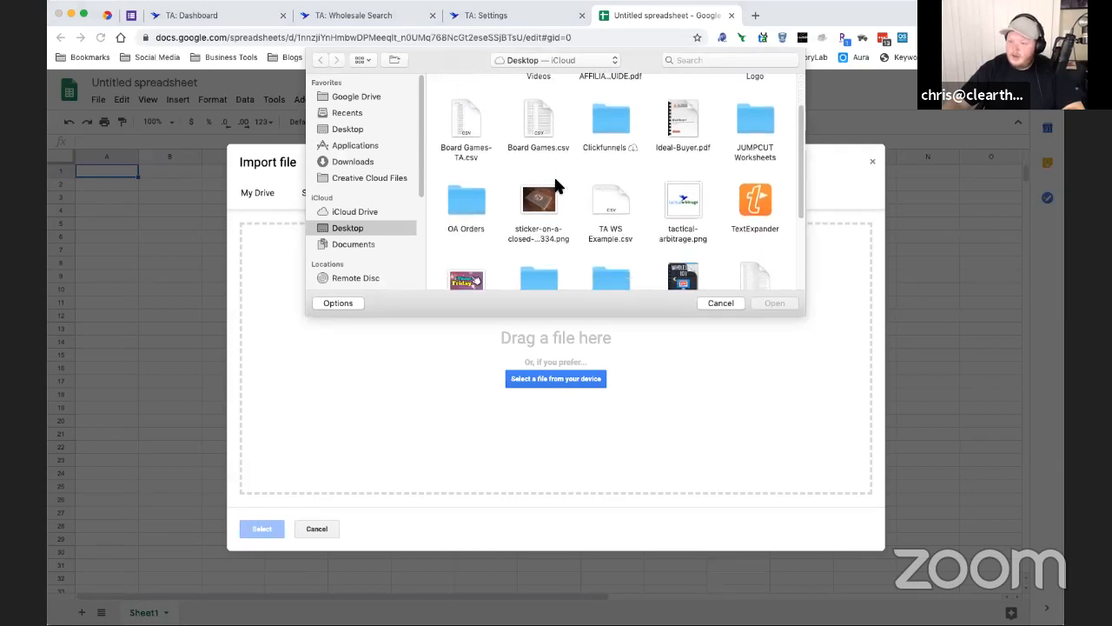
{"action": "double_click", "coordinate": [615, 189]}
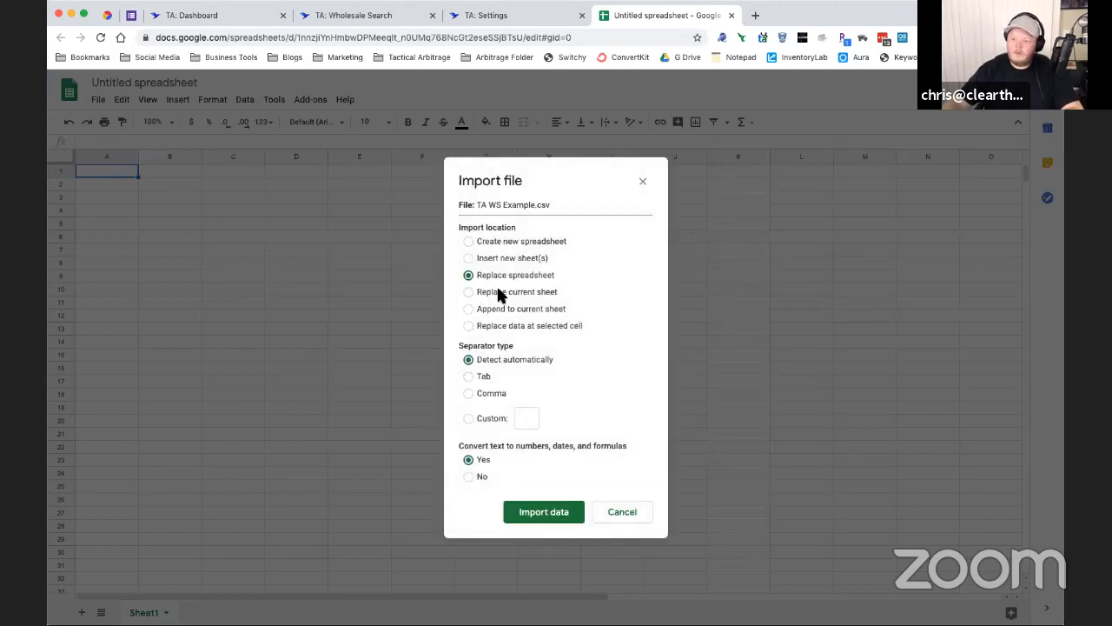
{"action": "left_click", "coordinate": [544, 512]}
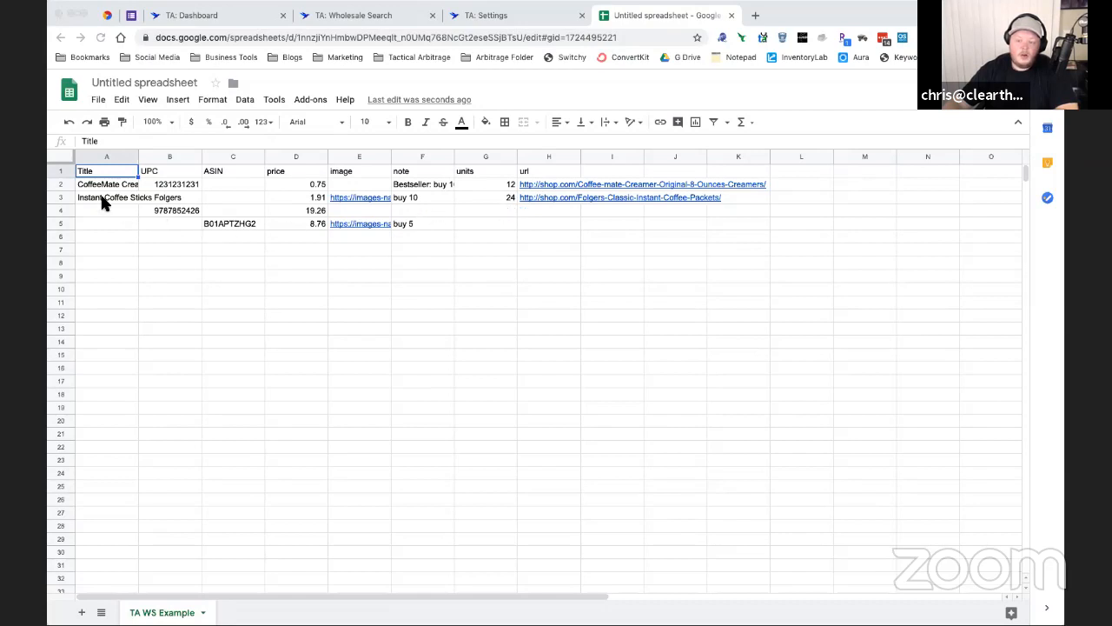
Step: Clear the sample data in rows 2 to 6 below the headings and paste the copied ASIN list from cell C2 downward
{"action": "left_click_drag", "start_coordinate": [120, 187], "coordinate": [233, 223]}
{"action": "mouse_move", "coordinate": [61, 184]}
{"action": "left_mouse_down"}
{"action": "mouse_move", "coordinate": [60, 211]}
{"action": "mouse_move", "coordinate": [64, 184]}
{"action": "left_mouse_up"}
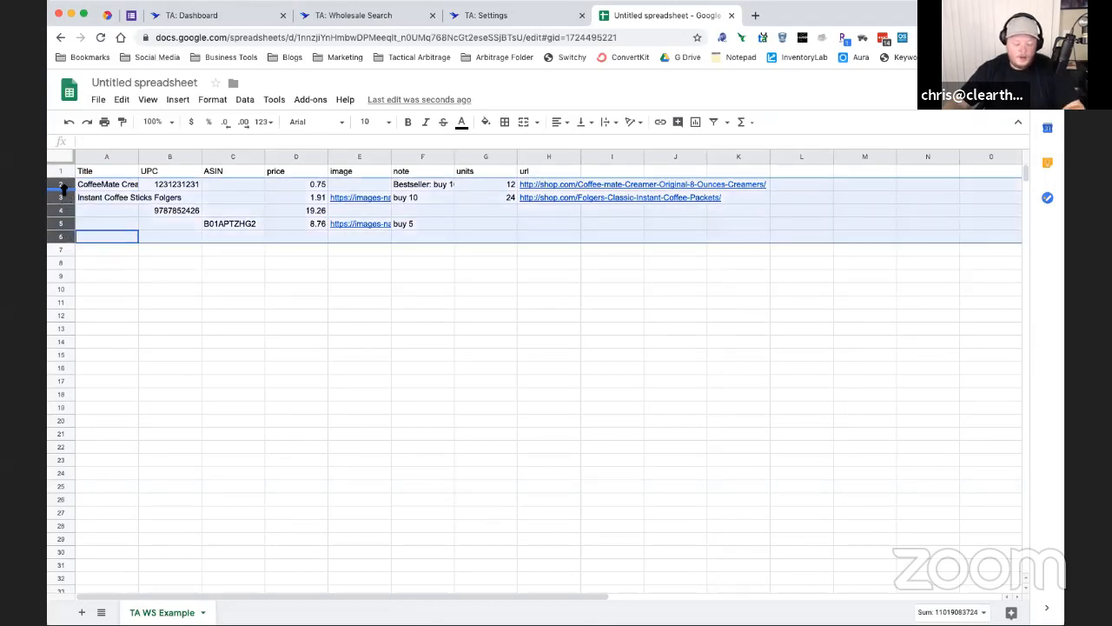
{"action": "key", "text": "Delete"}
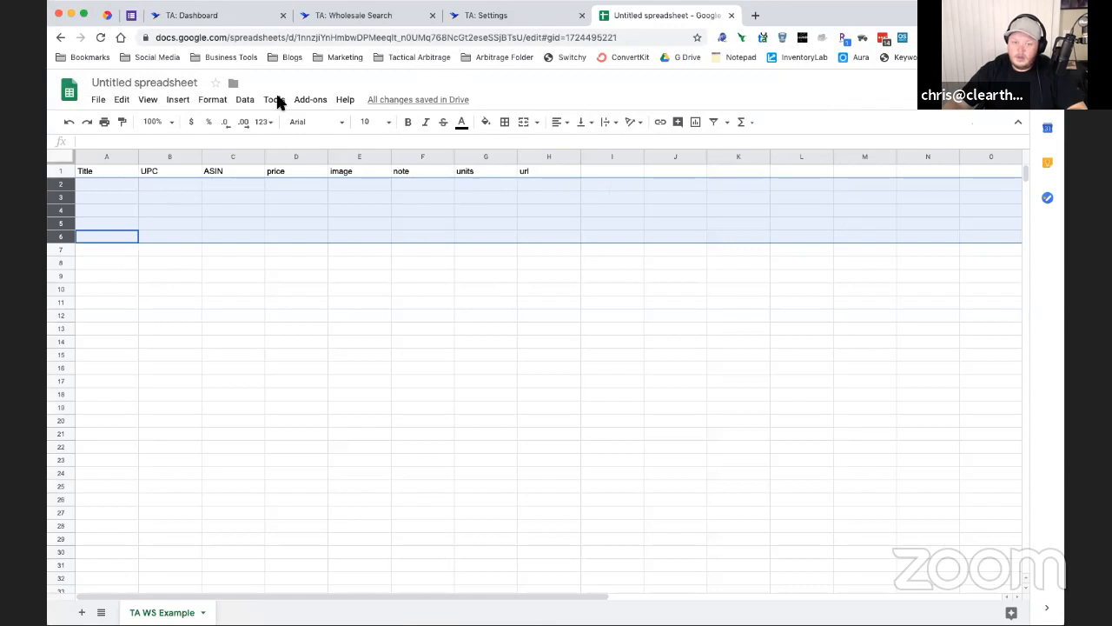
{"action": "left_click", "coordinate": [70, 341]}
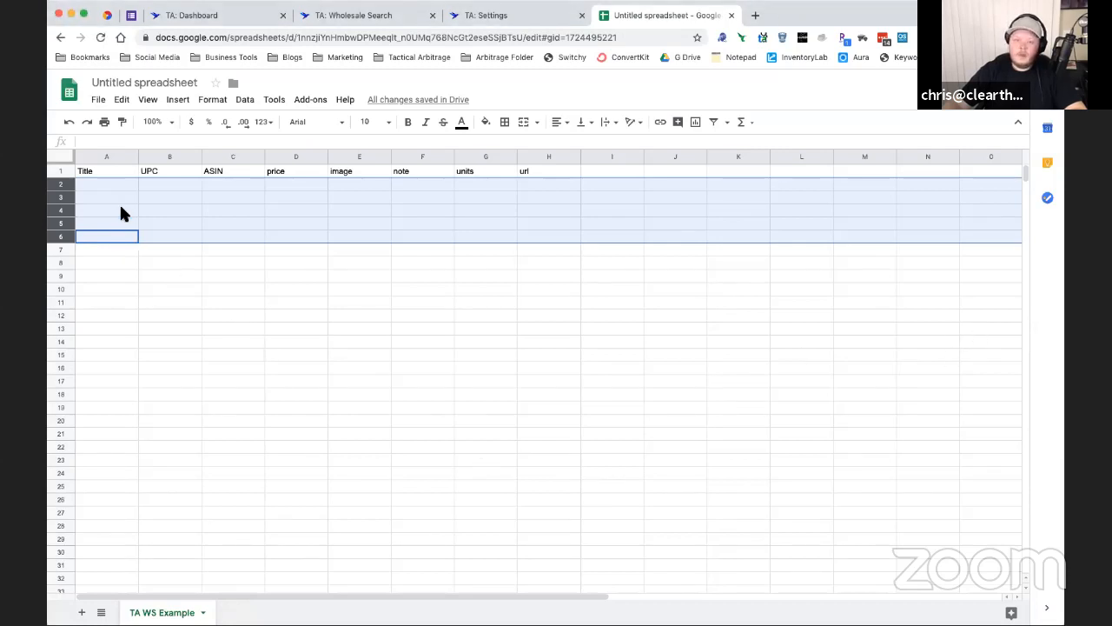
{"action": "left_click", "coordinate": [219, 185]}
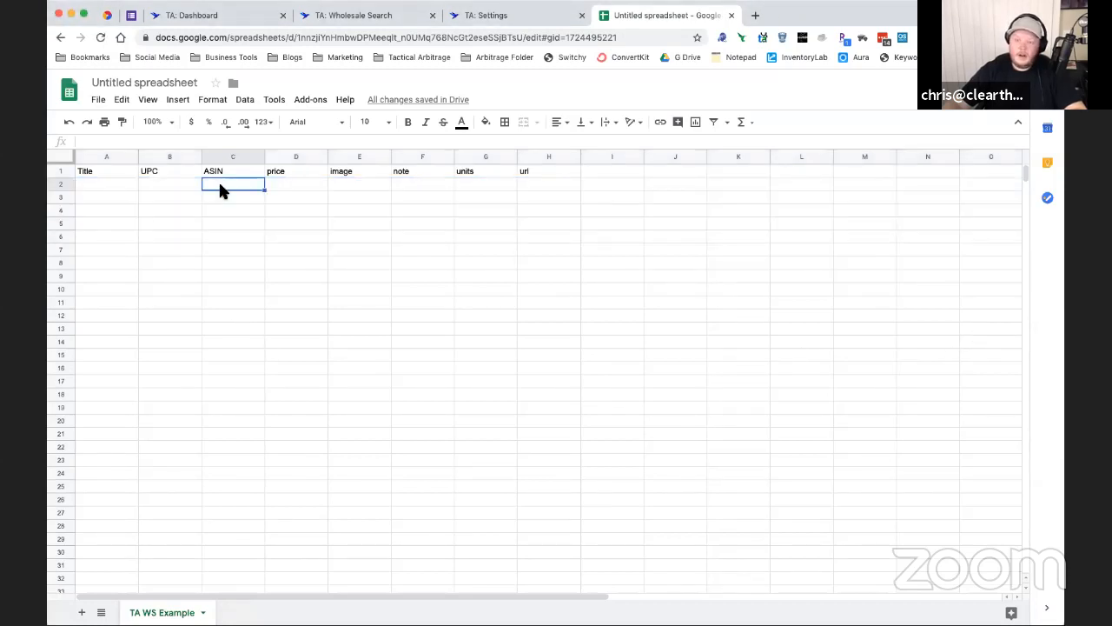
{"action": "key", "text": "super+v"}
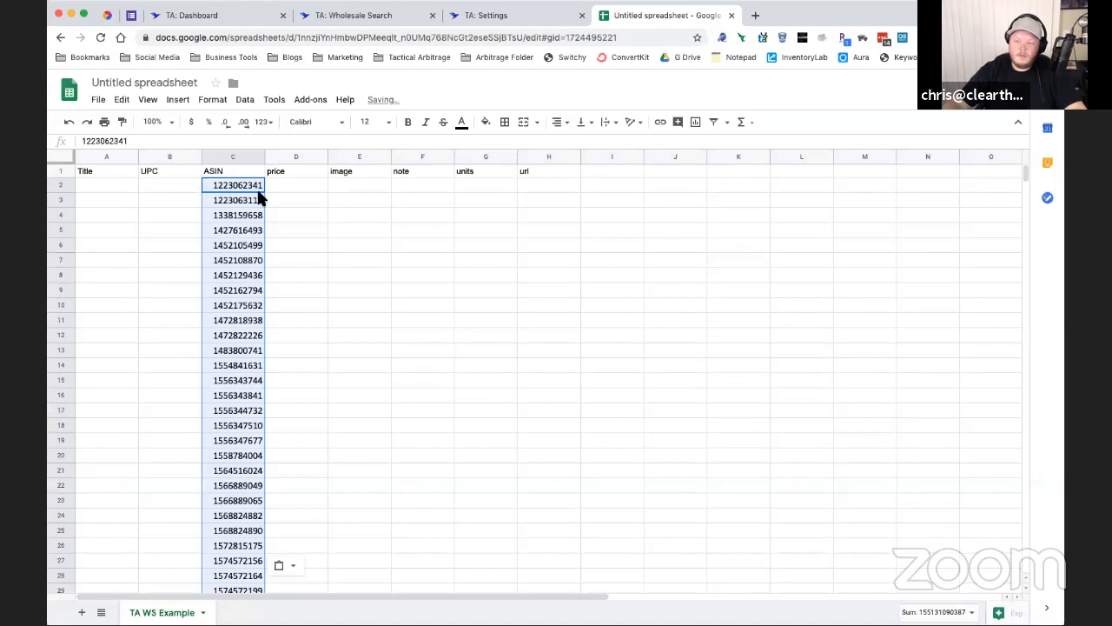
Step: Enter a price of 5.75 in D2 and fill it down to row 100 beside the ASINs
{"action": "left_click", "coordinate": [296, 187]}
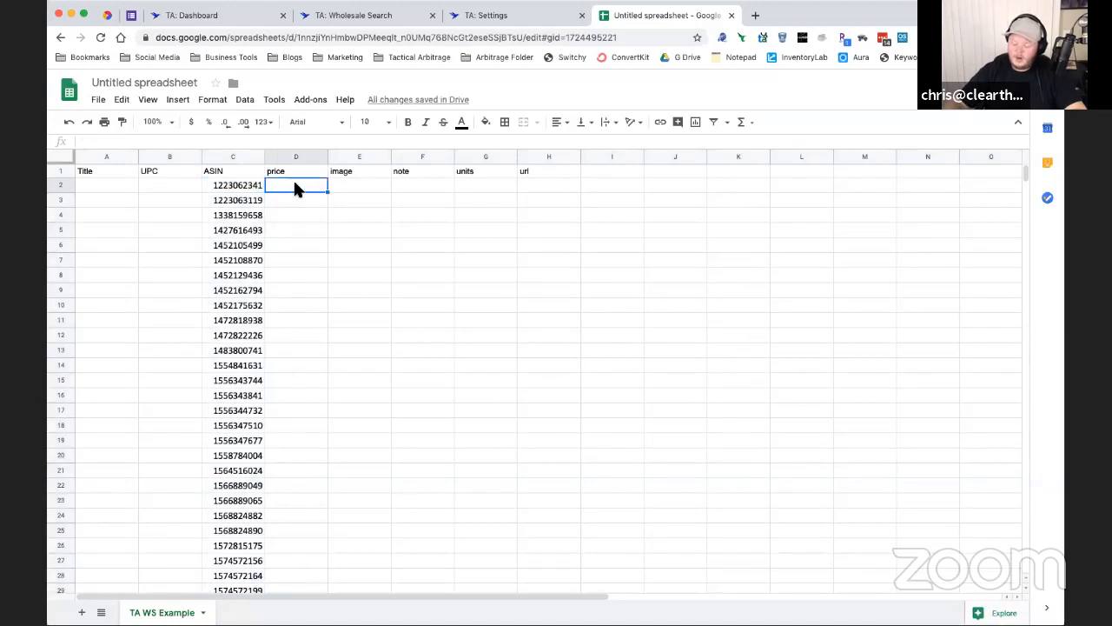
{"action": "type", "text": "5.75"}
{"action": "left_click", "coordinate": [338, 188]}
{"action": "left_click", "coordinate": [311, 183]}
{"action": "left_click_drag", "start_coordinate": [327, 192], "coordinate": [320, 225]}
{"action": "scroll", "coordinate": [253, 430], "scroll_direction": "up", "scroll_amount": 20}
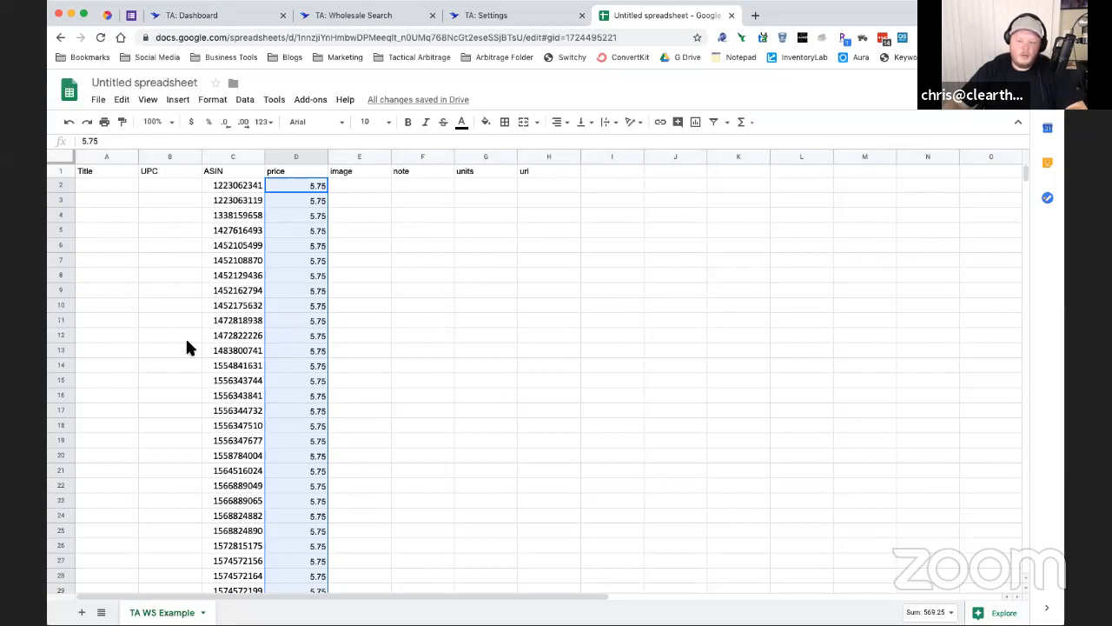
{"action": "scroll", "coordinate": [224, 411], "scroll_direction": "down", "scroll_amount": 5}
{"action": "scroll", "coordinate": [228, 430], "scroll_direction": "up", "scroll_amount": 5}
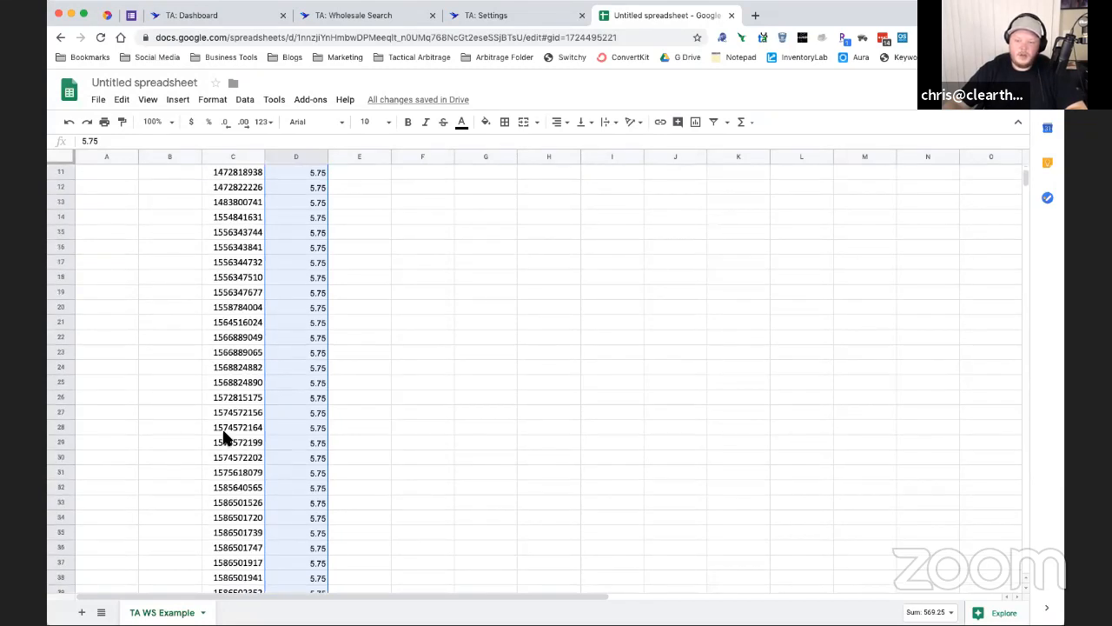
Step: Add EE Distribution as a new source in Wholesale Search and open the form for uploading a new wholesale list
{"action": "left_click", "coordinate": [391, 19]}
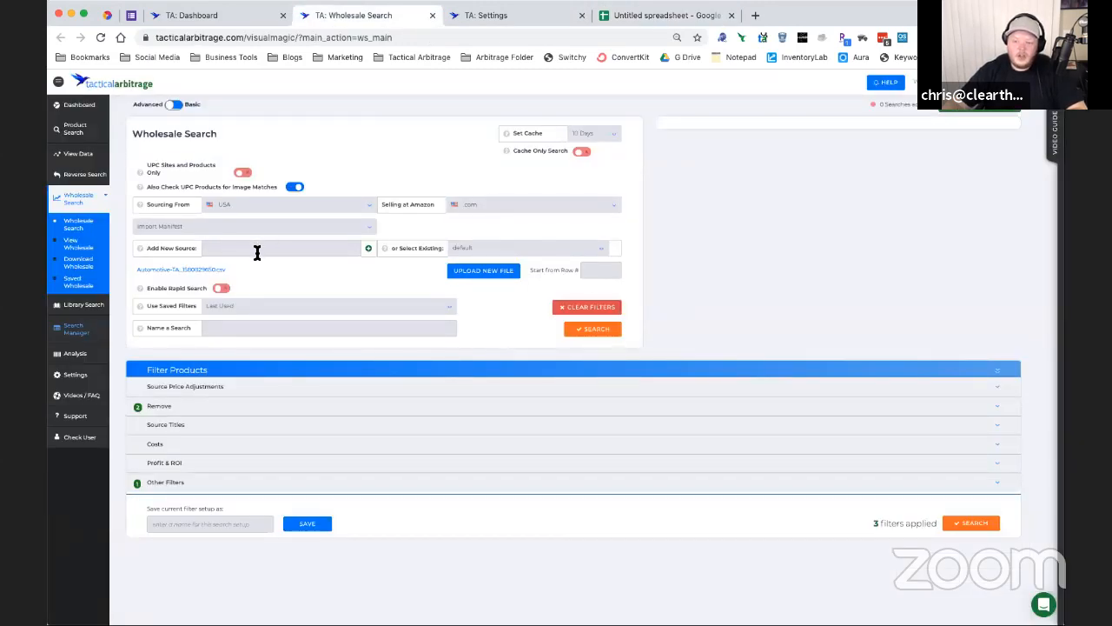
{"action": "left_click", "coordinate": [599, 252]}
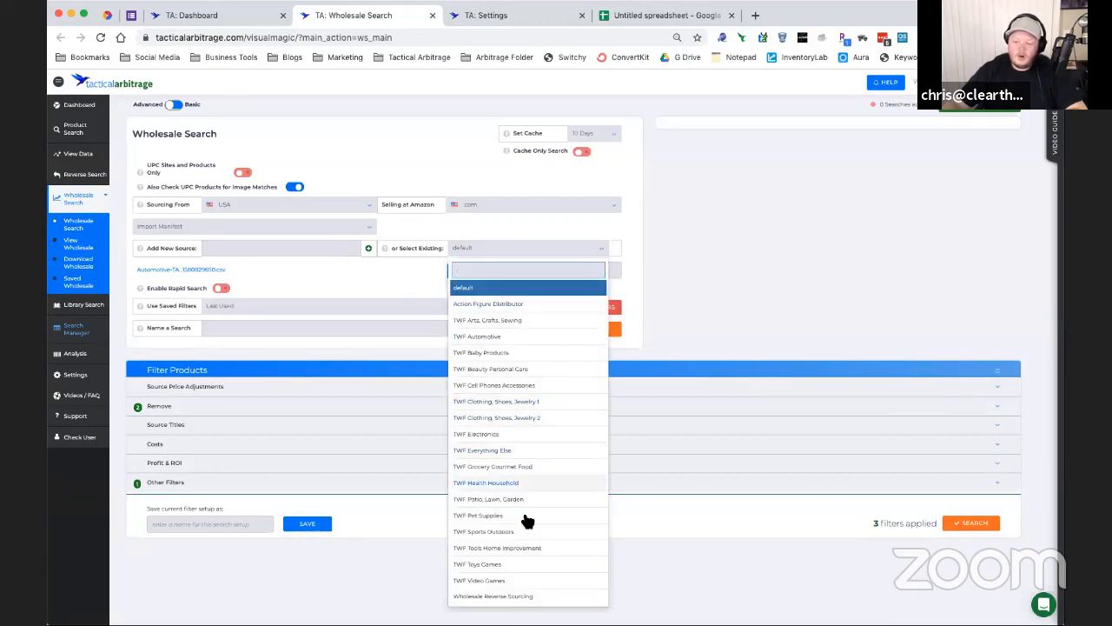
{"action": "left_click", "coordinate": [533, 234]}
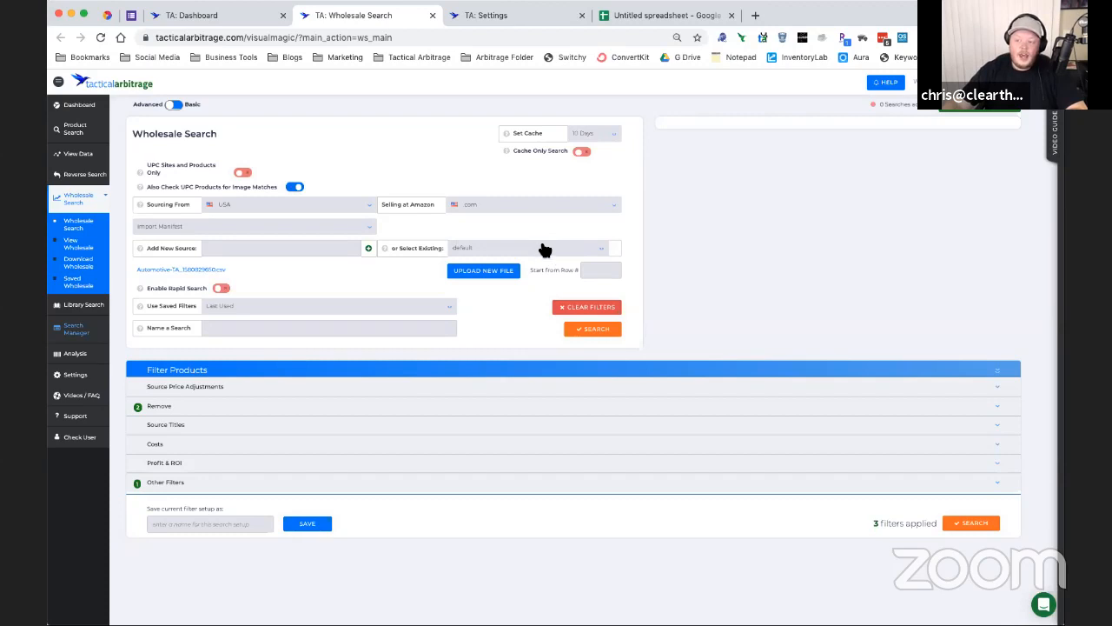
{"action": "left_click", "coordinate": [231, 251]}
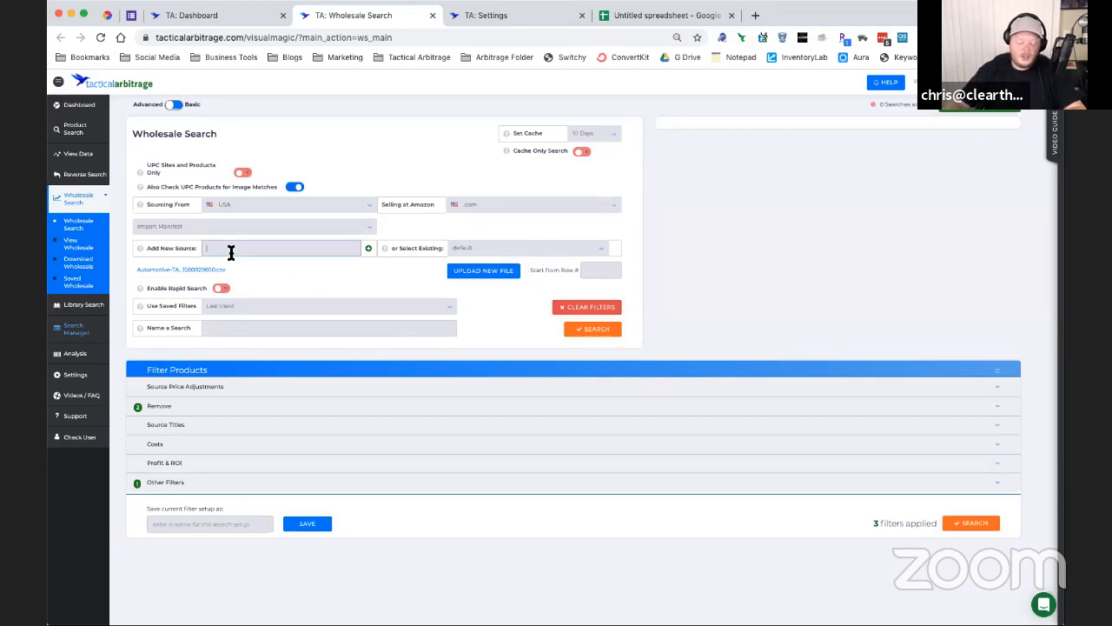
{"action": "type", "text": "EE DEM"}
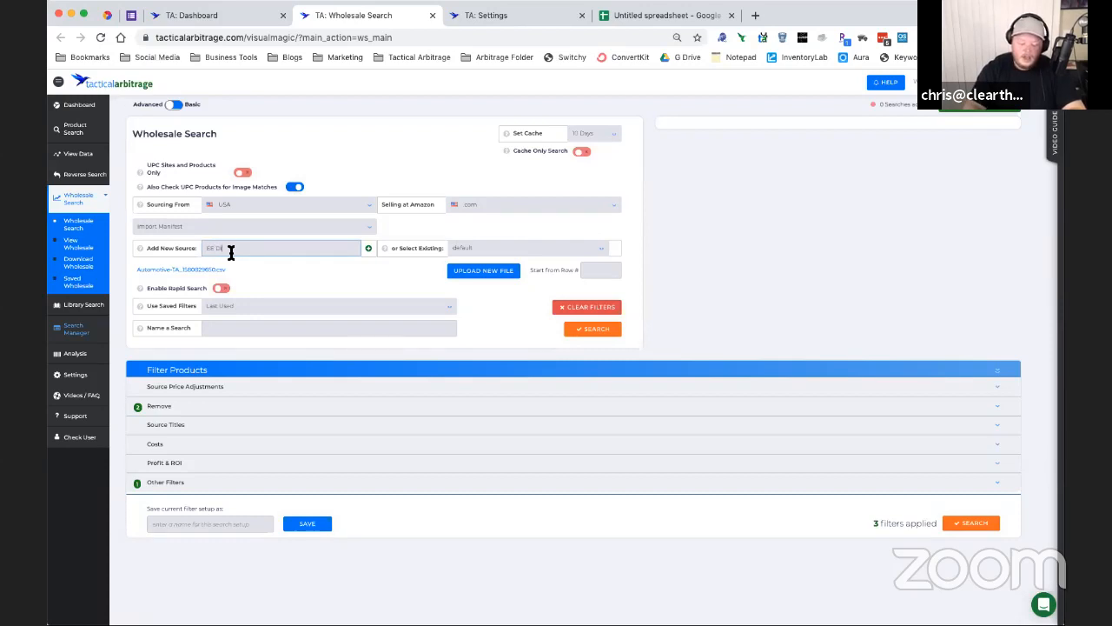
{"action": "type", "text": "onstration"}
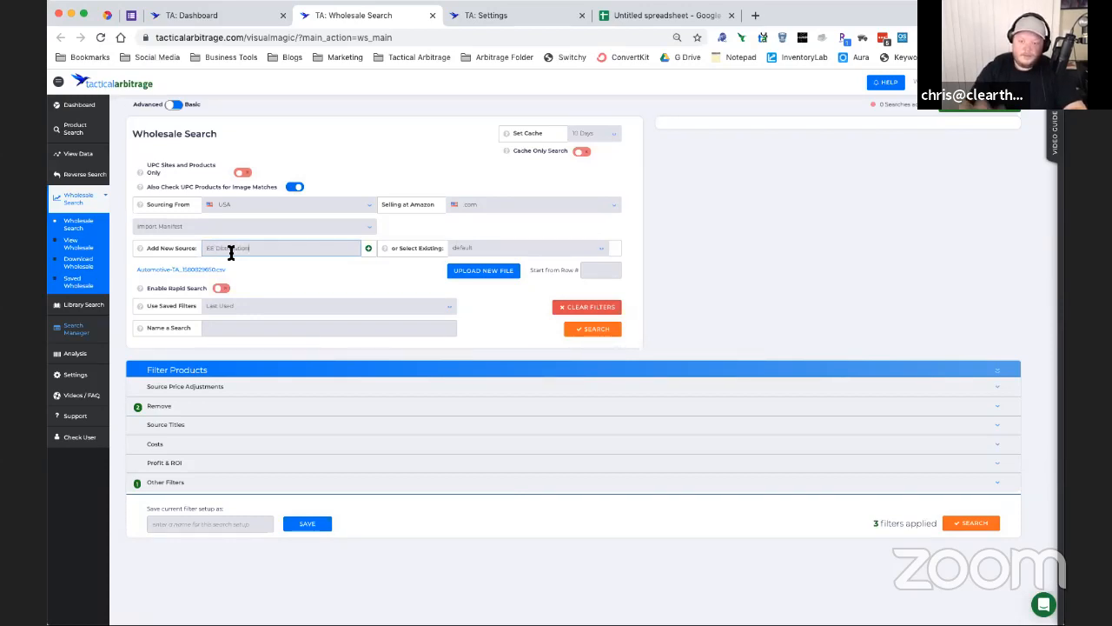
{"action": "left_click", "coordinate": [369, 250]}
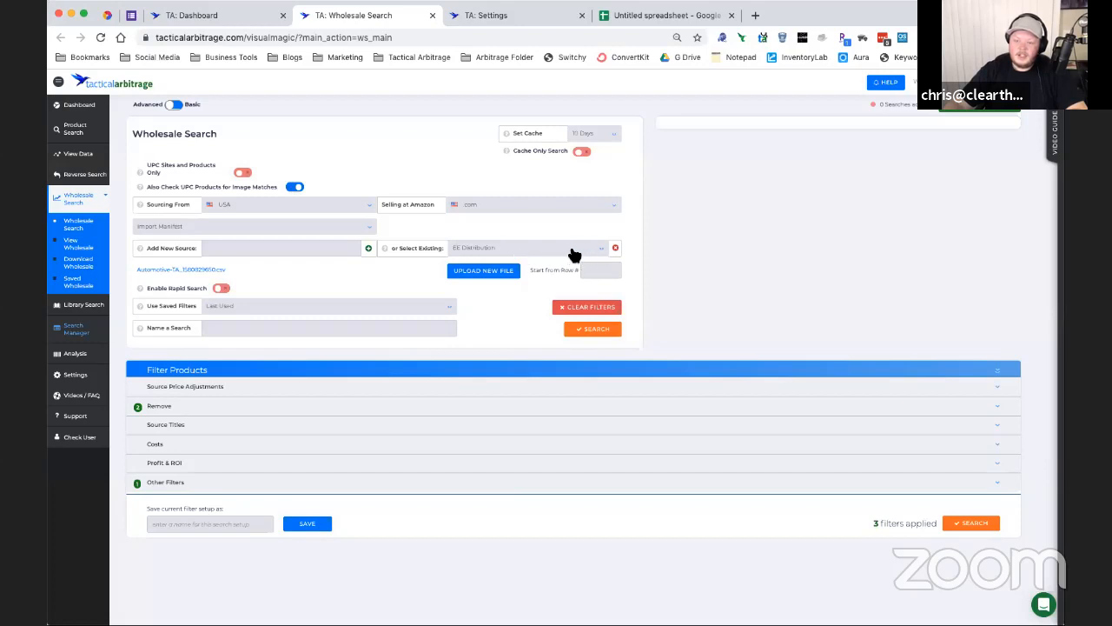
{"action": "left_click", "coordinate": [487, 273]}
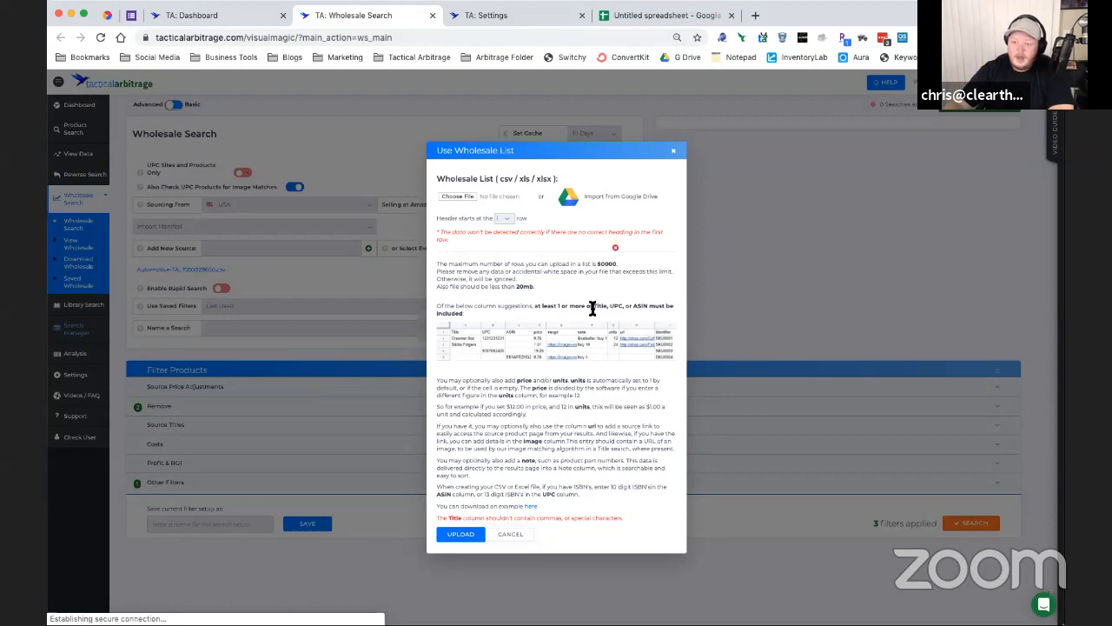
Step: Download the Google Sheets sheet as comma-separated values to the Desktop, named TA WS Example, replacing the existing file
{"action": "left_click", "coordinate": [626, 18]}
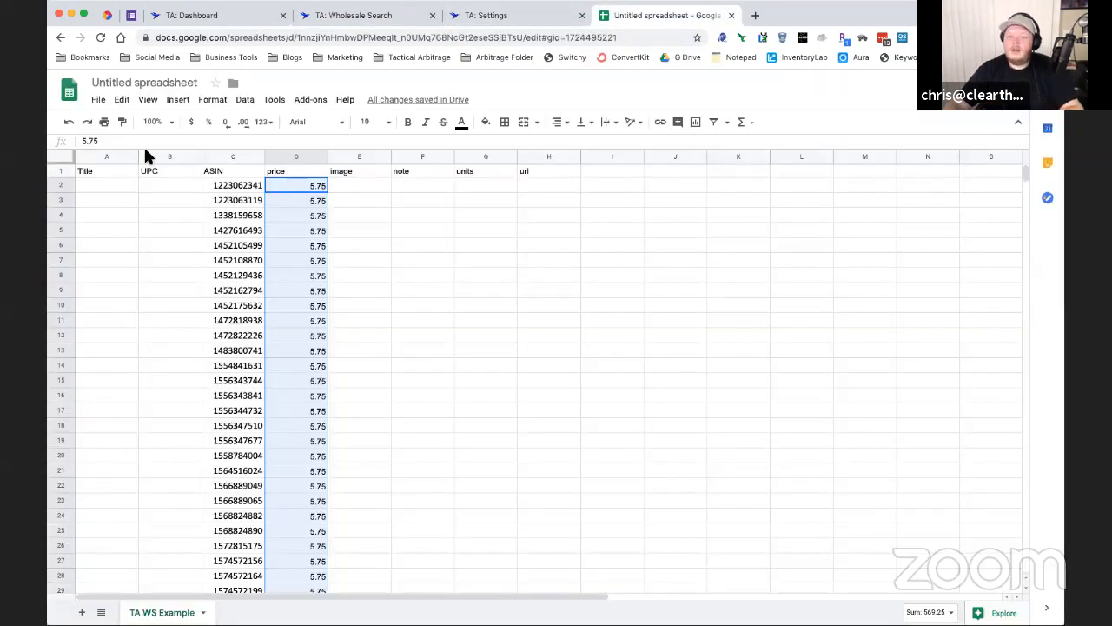
{"action": "left_click", "coordinate": [99, 99]}
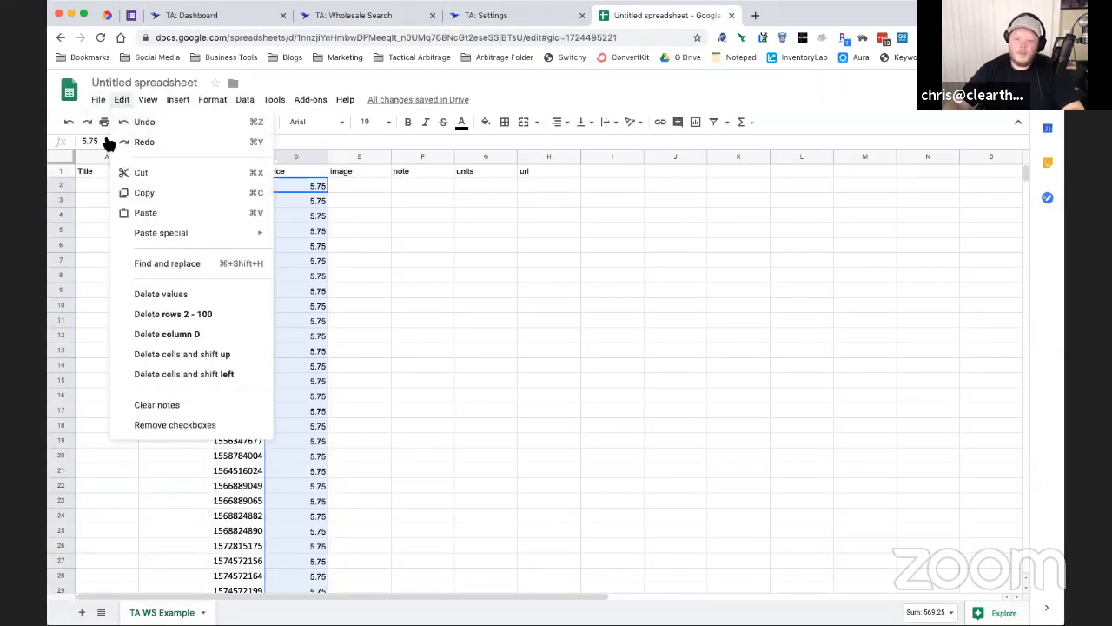
{"action": "mouse_move", "coordinate": [126, 254]}
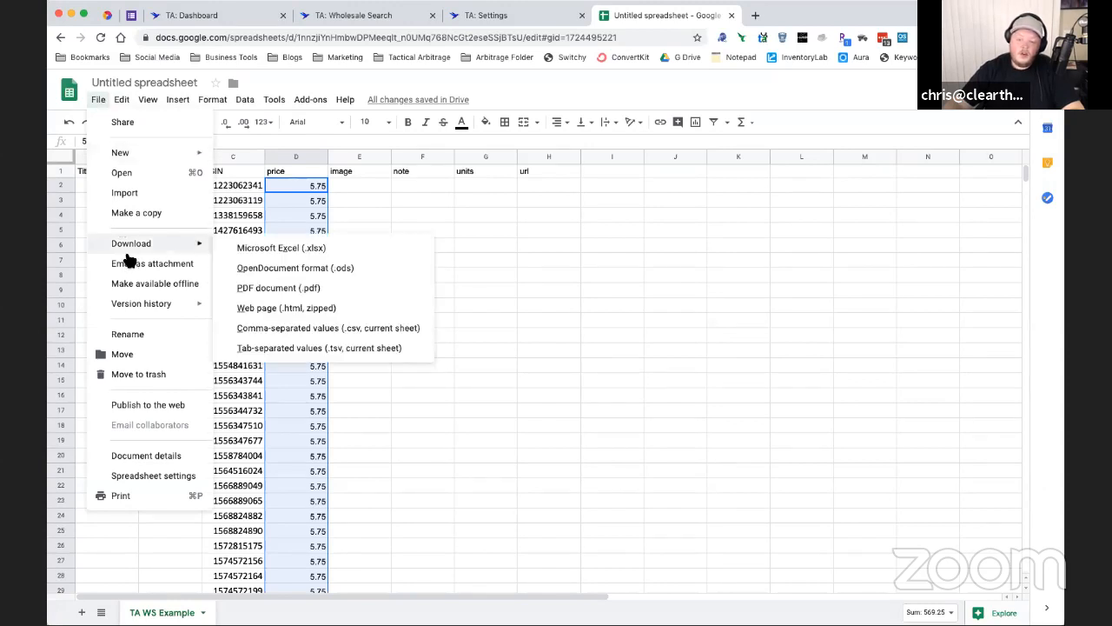
{"action": "left_click", "coordinate": [289, 333]}
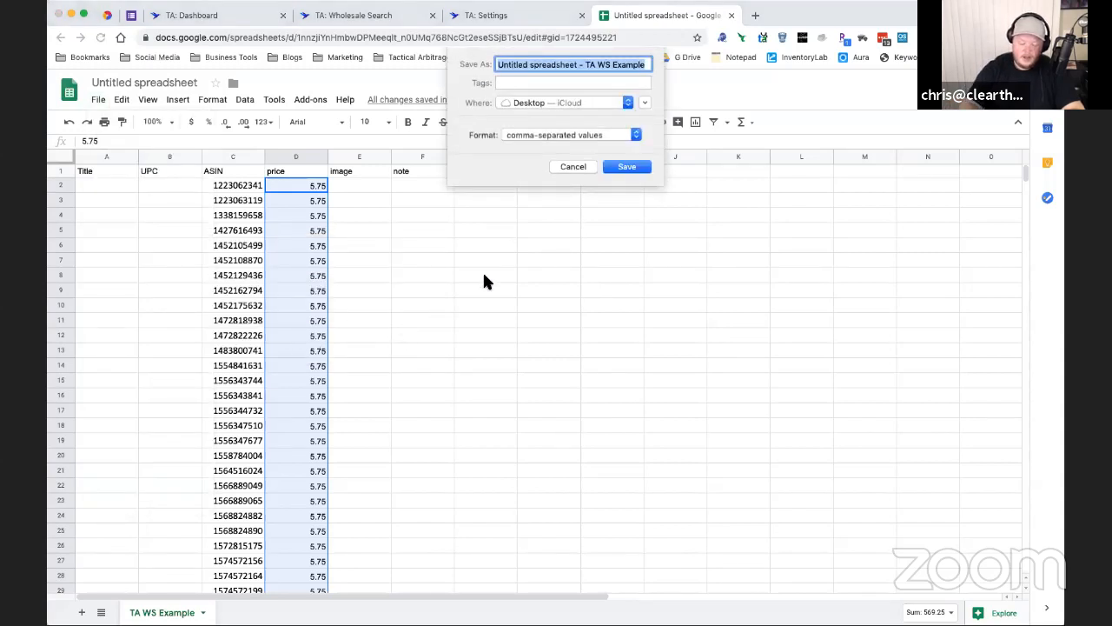
{"action": "type", "text": "TA WS Example"}
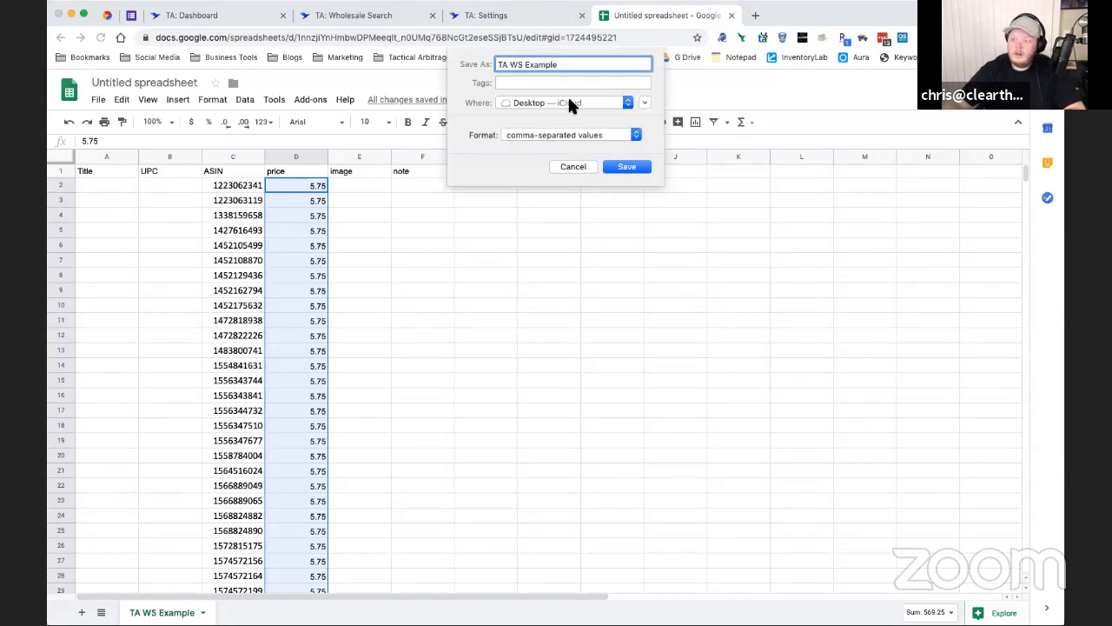
{"action": "left_click", "coordinate": [624, 167]}
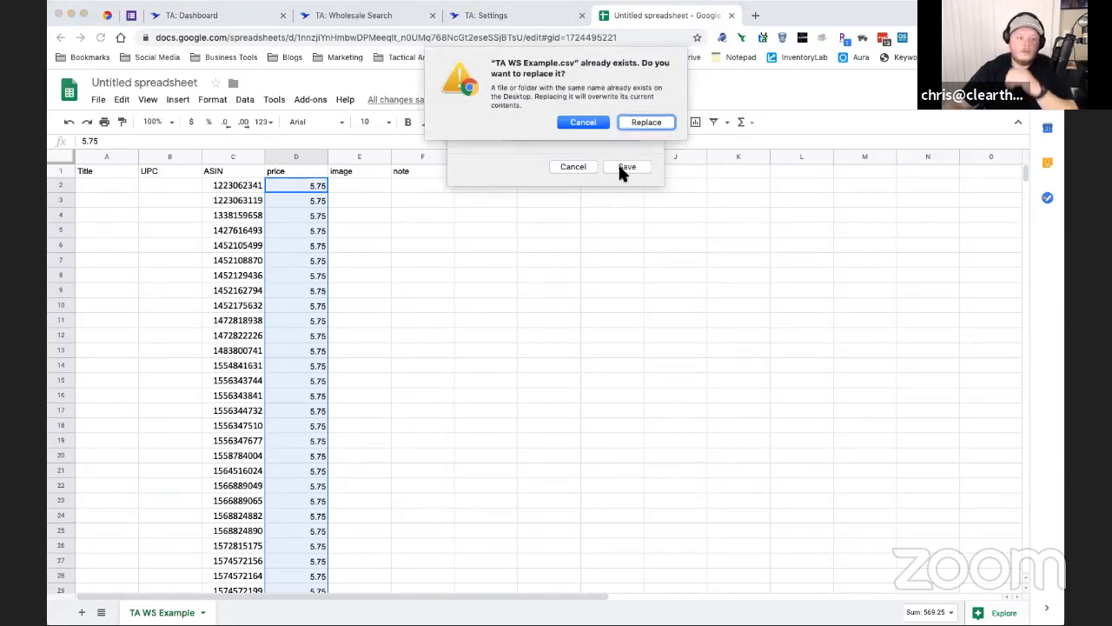
{"action": "left_click", "coordinate": [643, 122]}
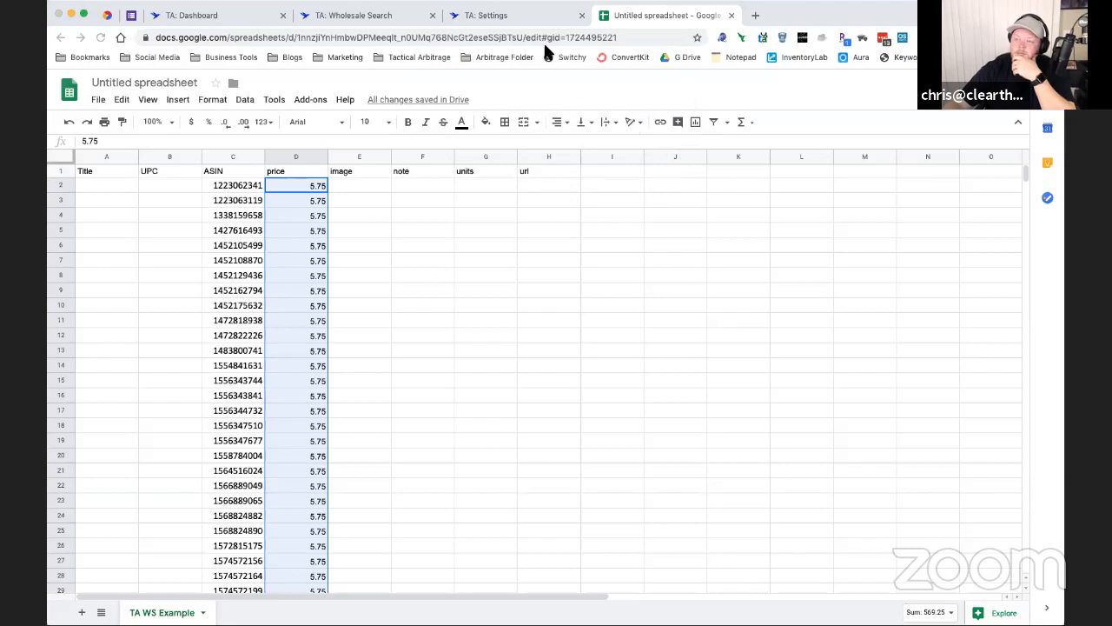
Step: Compare the header row requirements in the Tactical Arbitrage upload form with the column headings in the spreadsheet
{"action": "left_click", "coordinate": [356, 17]}
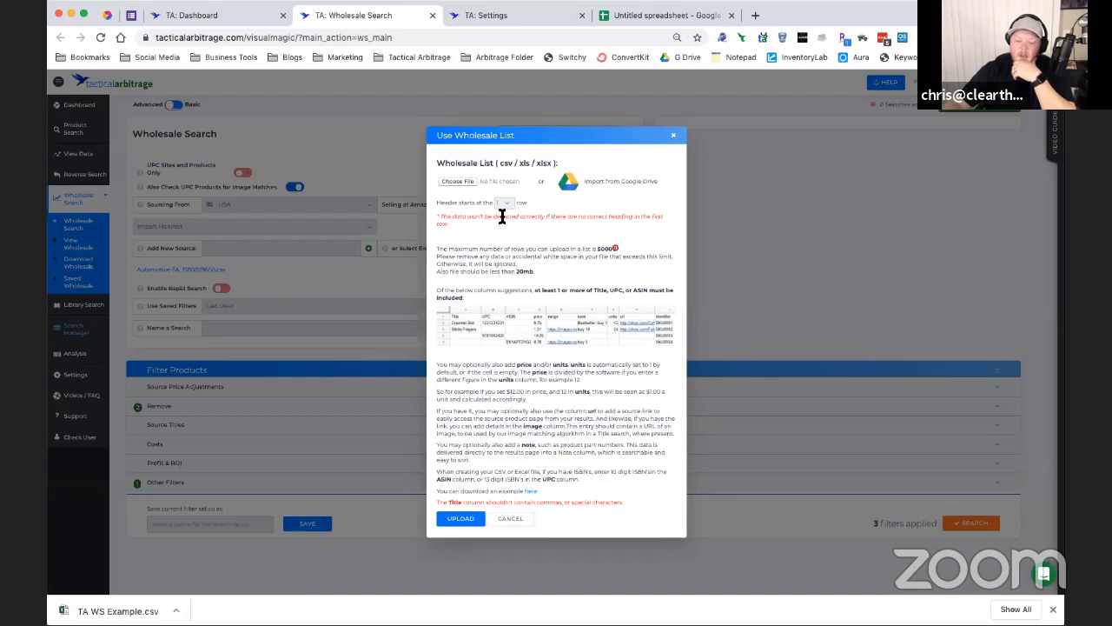
{"action": "left_click", "coordinate": [630, 11]}
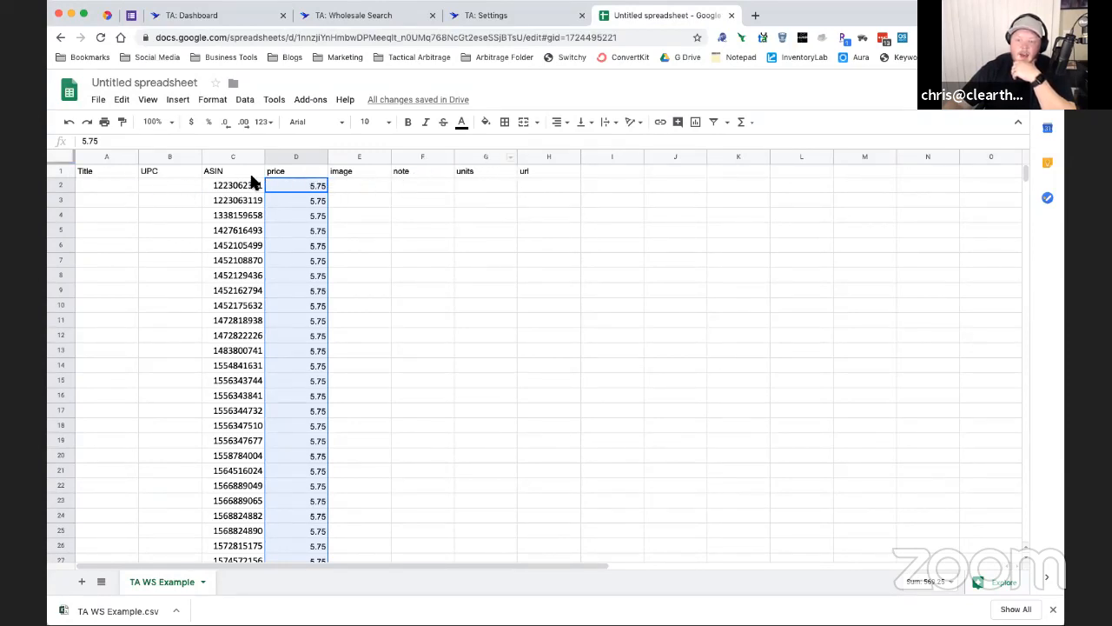
Step: Switch to Wholesale Search and upload TA WS Example.csv from the Desktop as the wholesale list, keeping the detected column mapping
{"action": "left_click", "coordinate": [354, 24]}
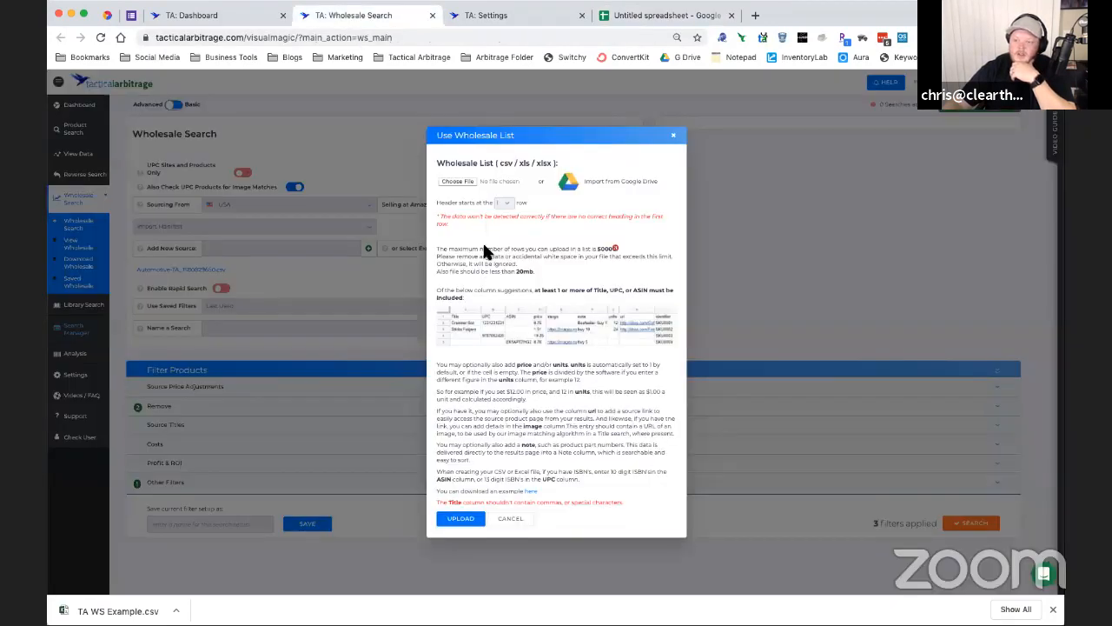
{"action": "left_click", "coordinate": [466, 183]}
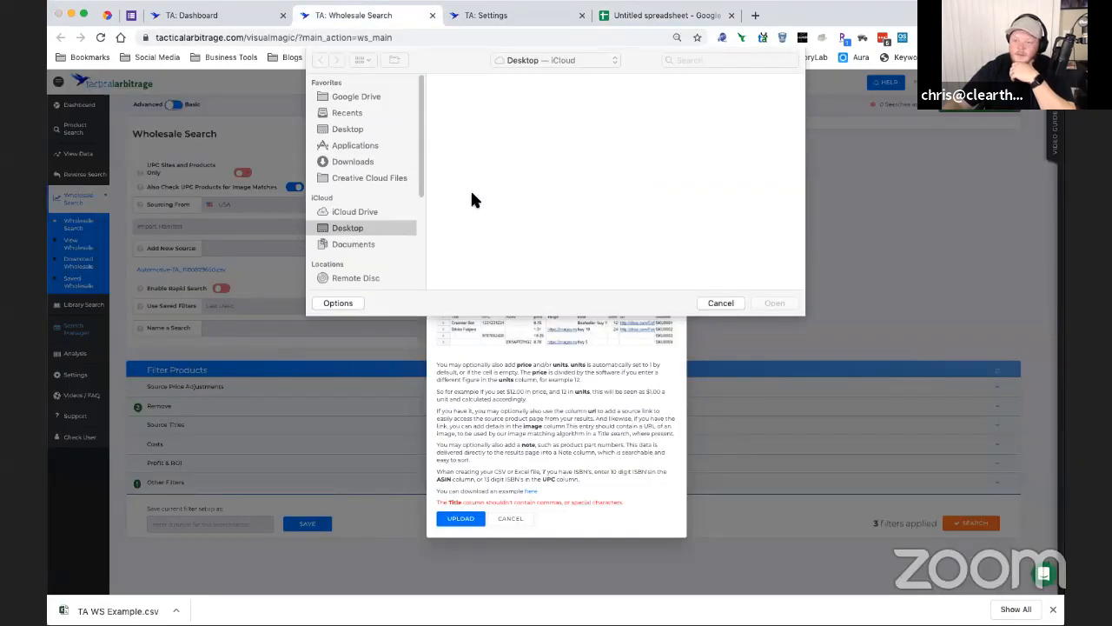
{"action": "scroll", "coordinate": [543, 173], "scroll_direction": "down", "scroll_amount": 2}
{"action": "scroll", "coordinate": [541, 174], "scroll_direction": "down", "scroll_amount": 2}
{"action": "left_click", "coordinate": [608, 131]}
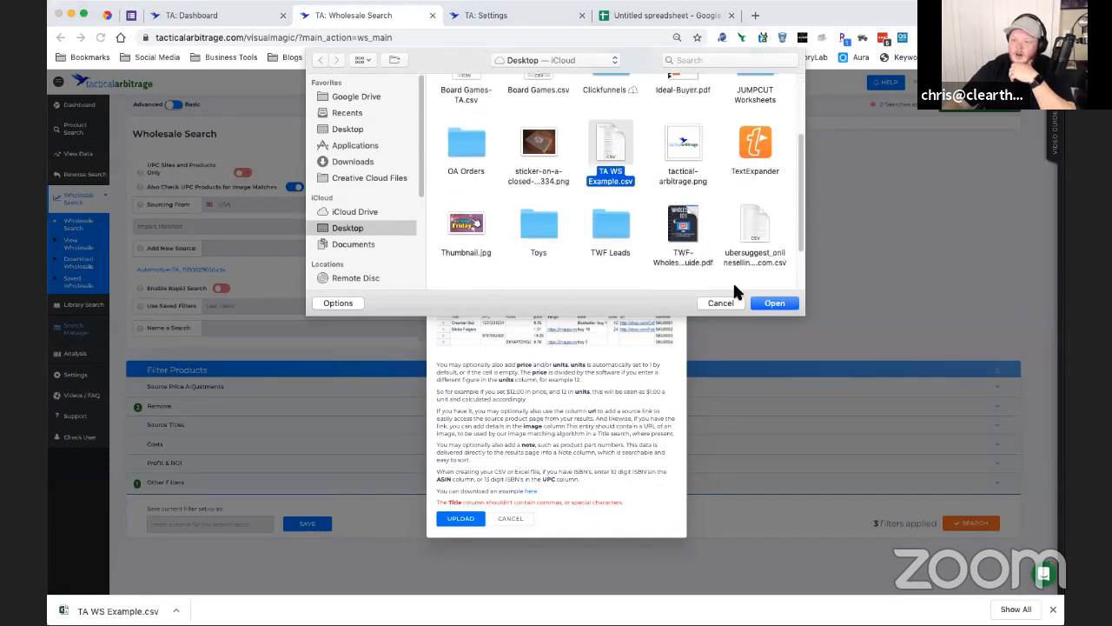
{"action": "key", "text": "Return"}
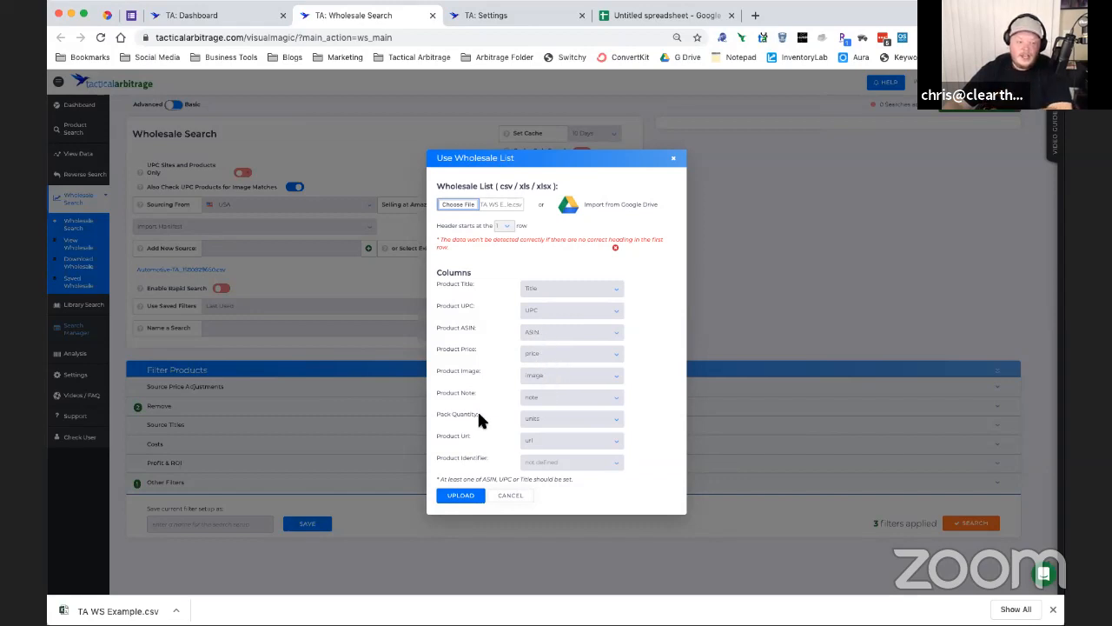
{"action": "left_click", "coordinate": [464, 500]}
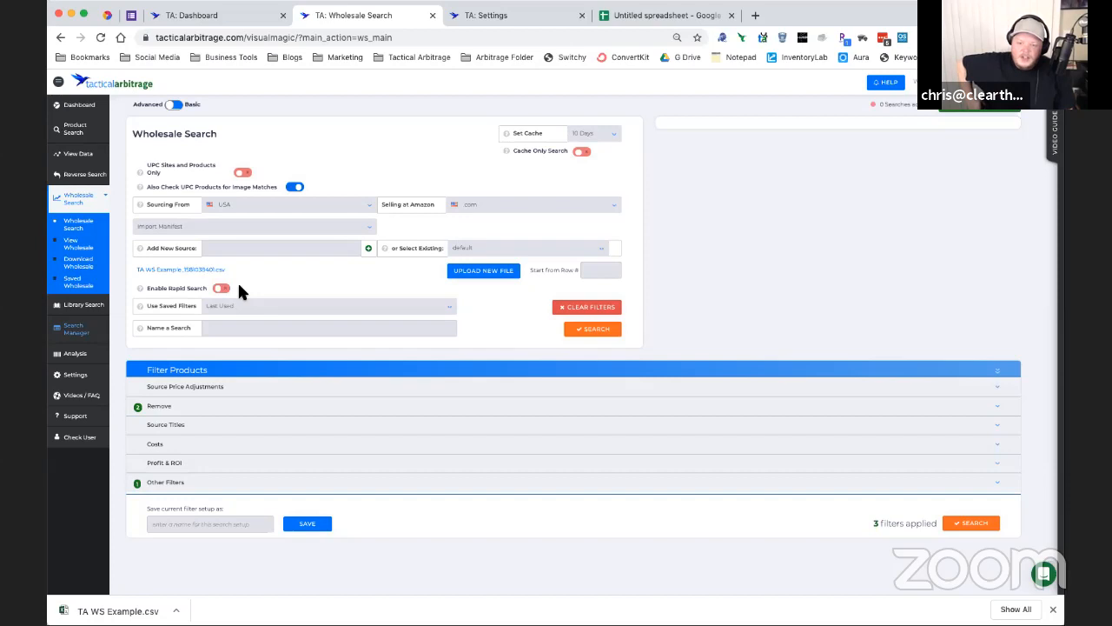
Step: Name the wholesale search EE Distribution - Board Games
{"action": "left_click", "coordinate": [231, 329]}
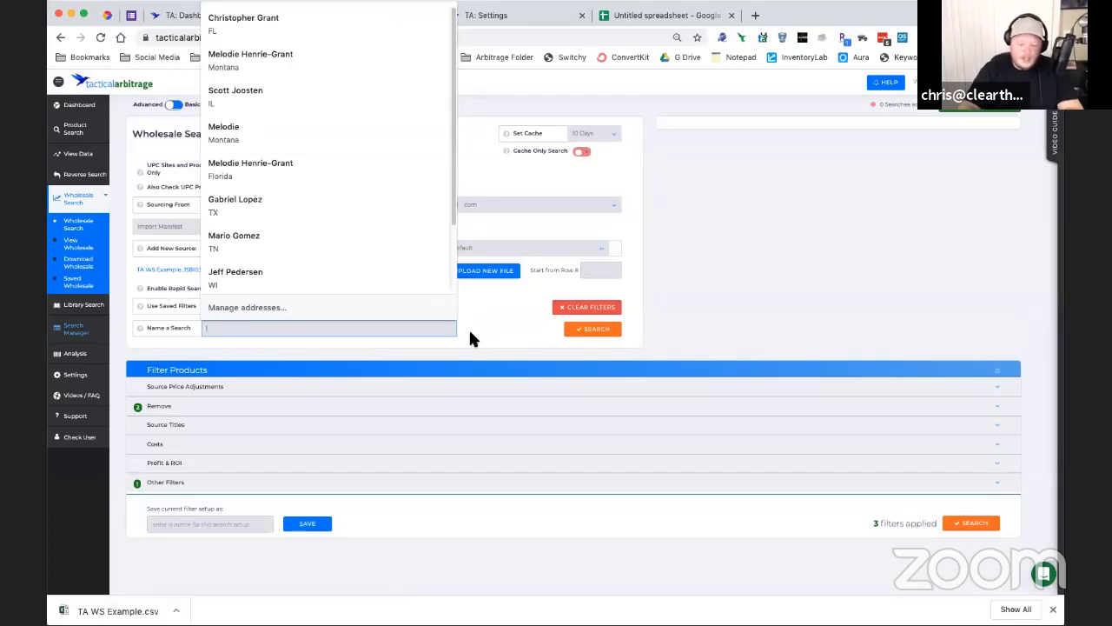
{"action": "type", "text": "ES"}
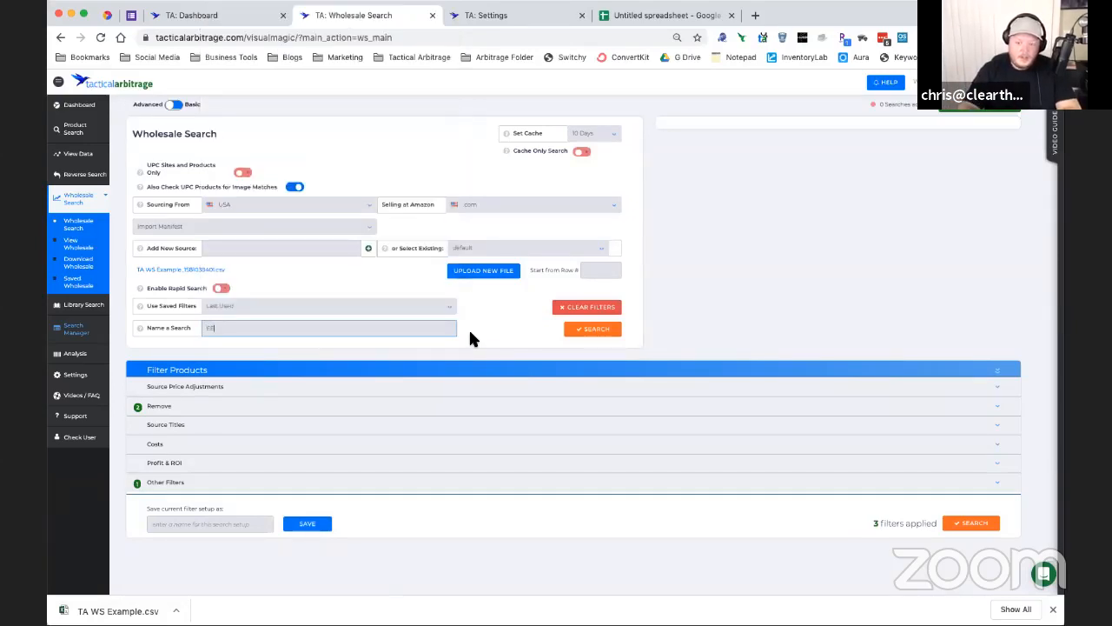
{"action": "type", "text": " Distribu"}
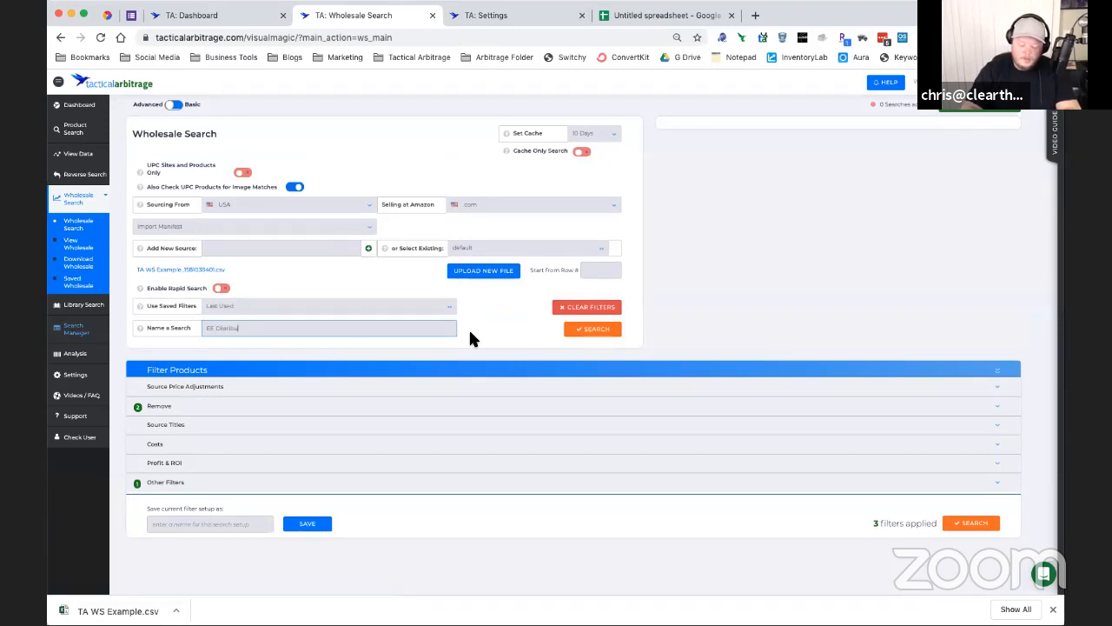
{"action": "type", "text": "tion -"}
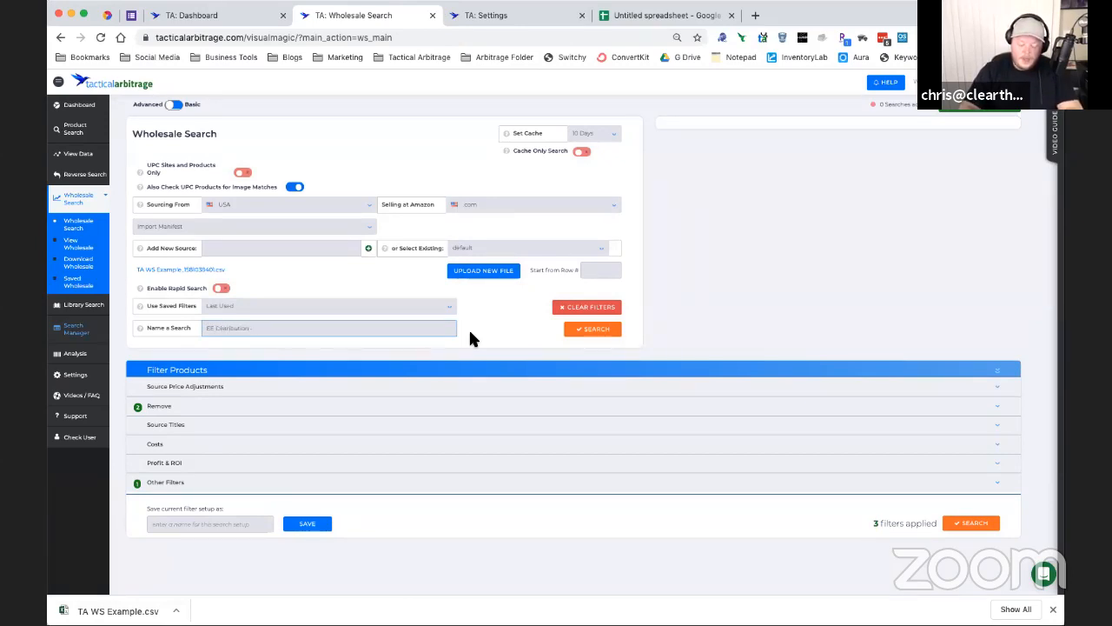
{"action": "type", "text": " Board Games"}
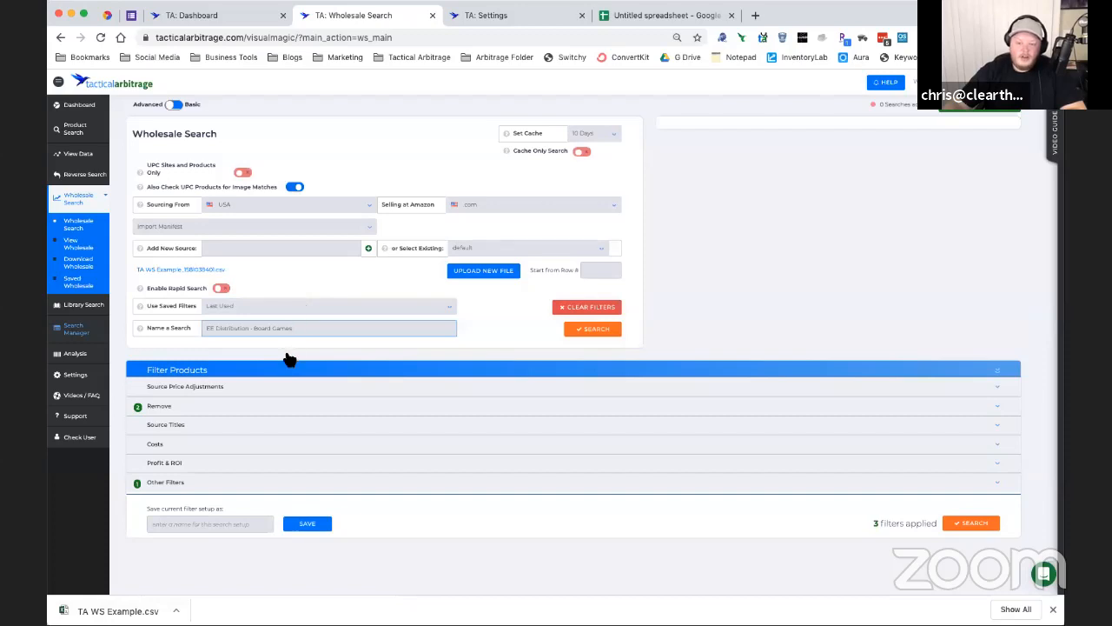
Step: View the Source Price Adjustments filters, and expand the Remove filters, keeping the rank filter on Average 90 day
{"action": "left_click", "coordinate": [261, 393]}
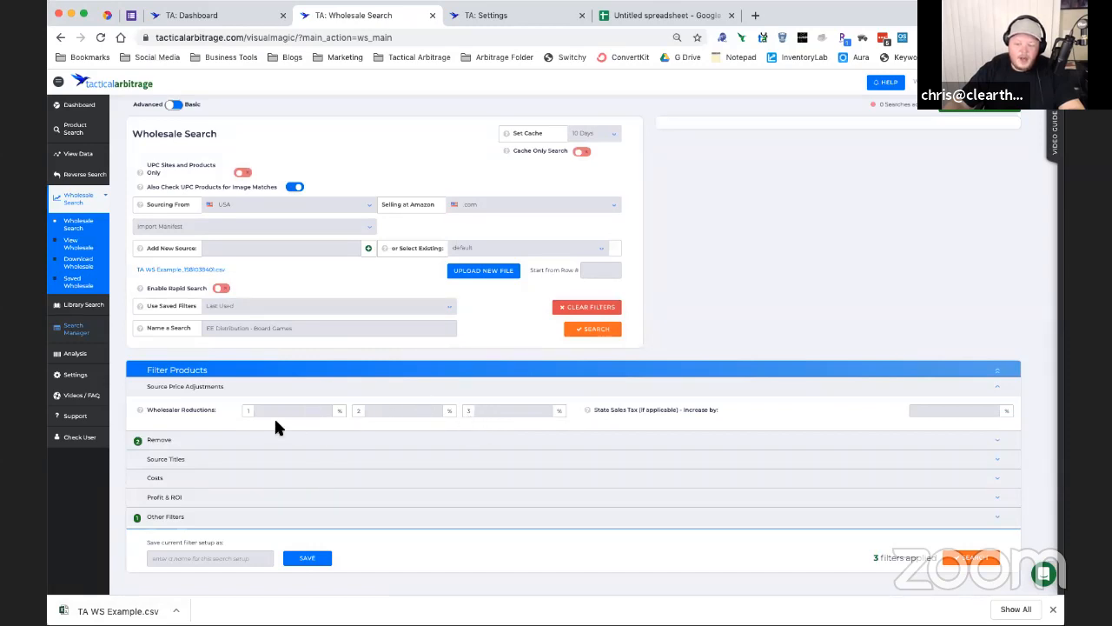
{"action": "left_click", "coordinate": [238, 385]}
{"action": "left_click", "coordinate": [213, 408]}
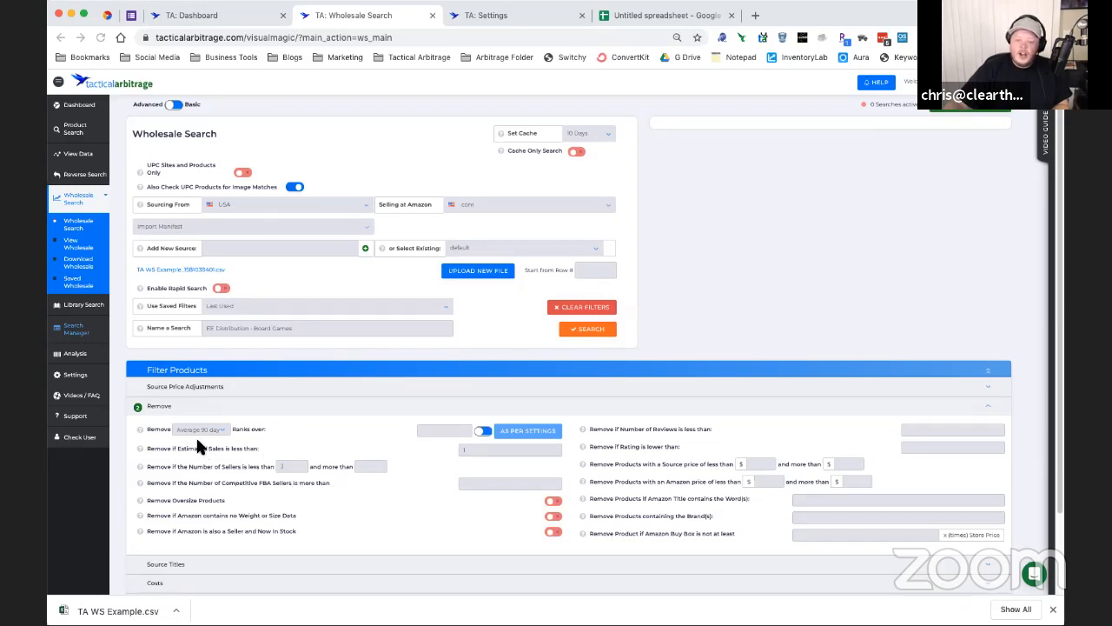
{"action": "left_click", "coordinate": [221, 428]}
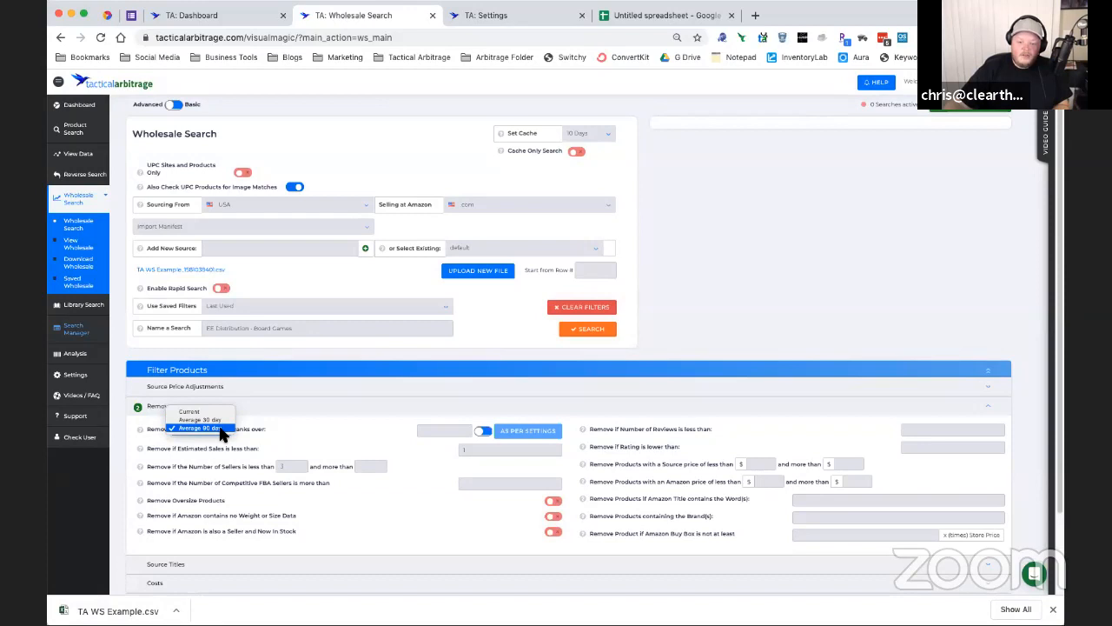
{"action": "left_click", "coordinate": [296, 433]}
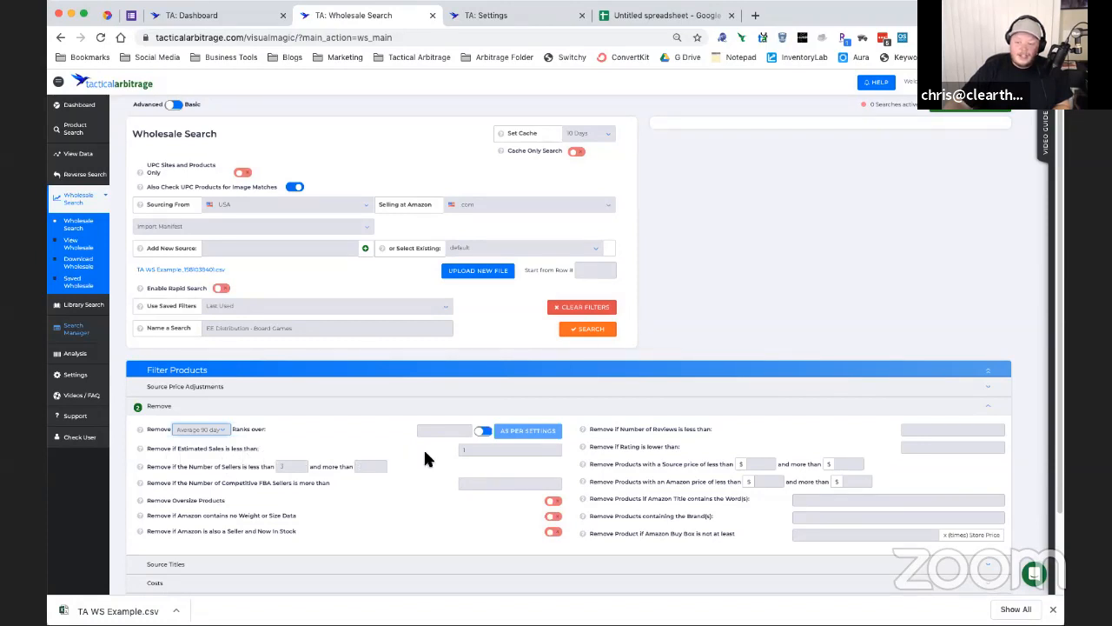
Step: Clear the minimum number of sellers in the Remove filters
{"action": "left_click", "coordinate": [462, 451]}
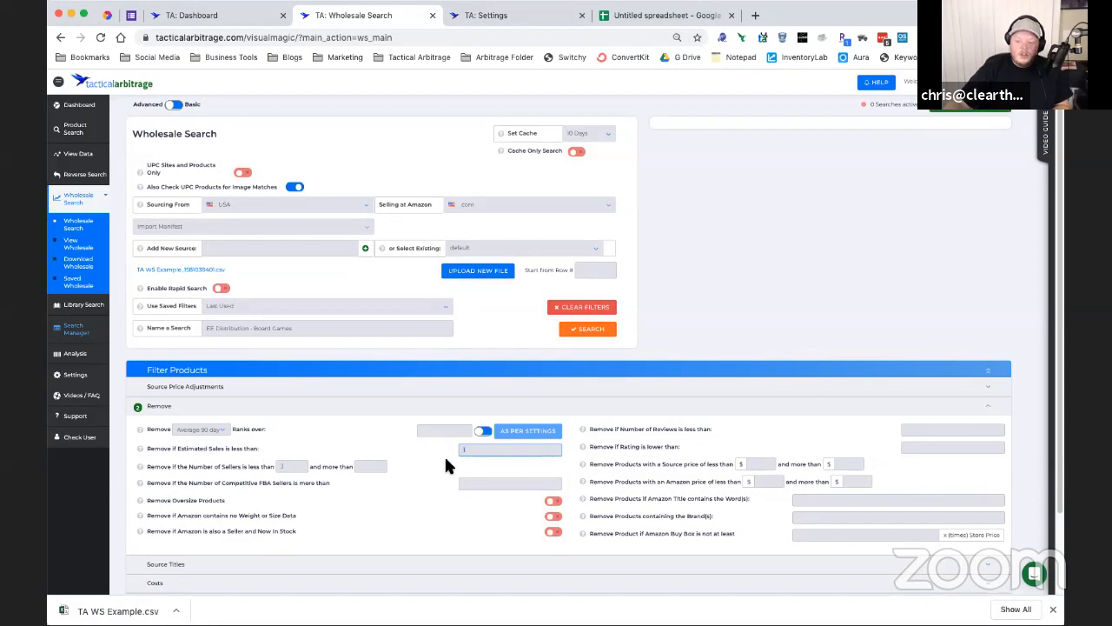
{"action": "key", "text": "Tab"}
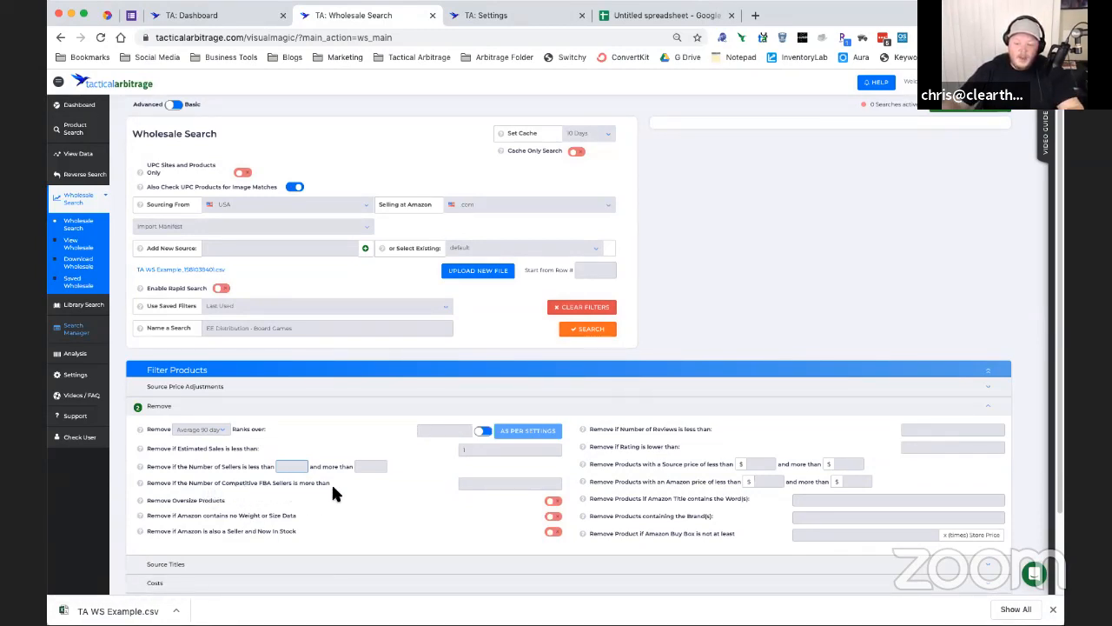
{"action": "left_click", "coordinate": [462, 483]}
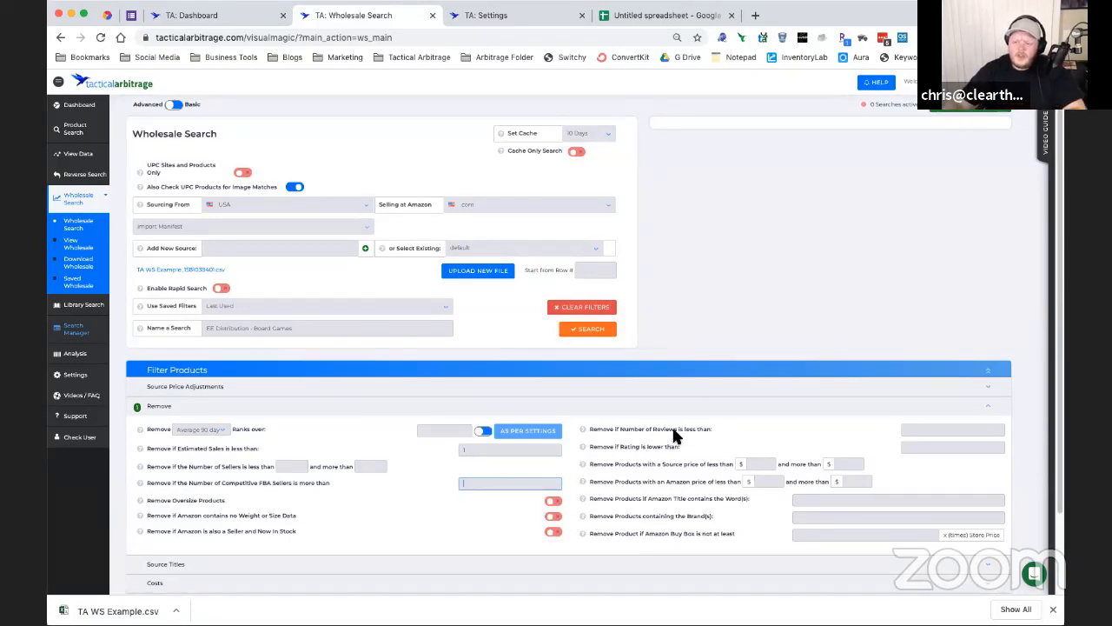
Step: Try a minimum rating in the Remove filters and empty the field again
{"action": "left_click", "coordinate": [911, 451]}
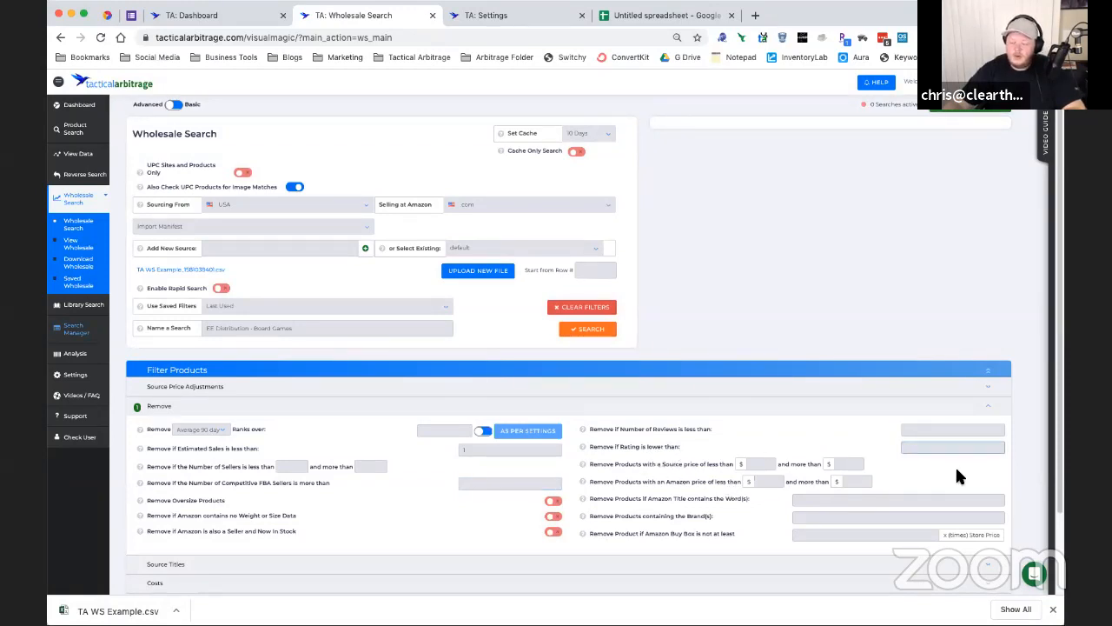
{"action": "type", "text": "3.5"}
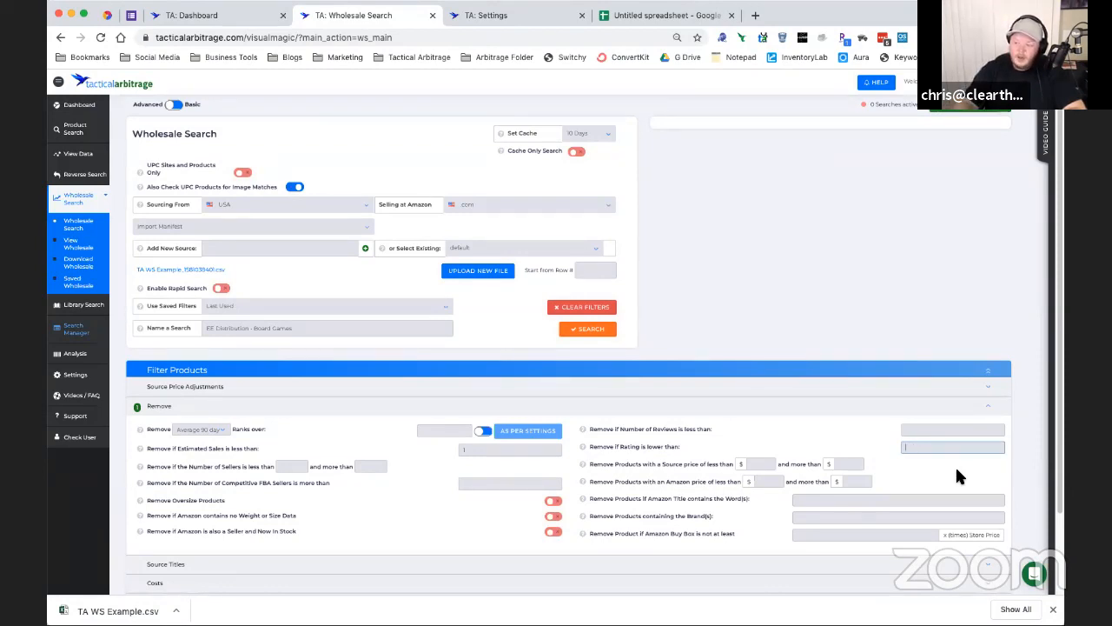
{"action": "type", "text": ".2"}
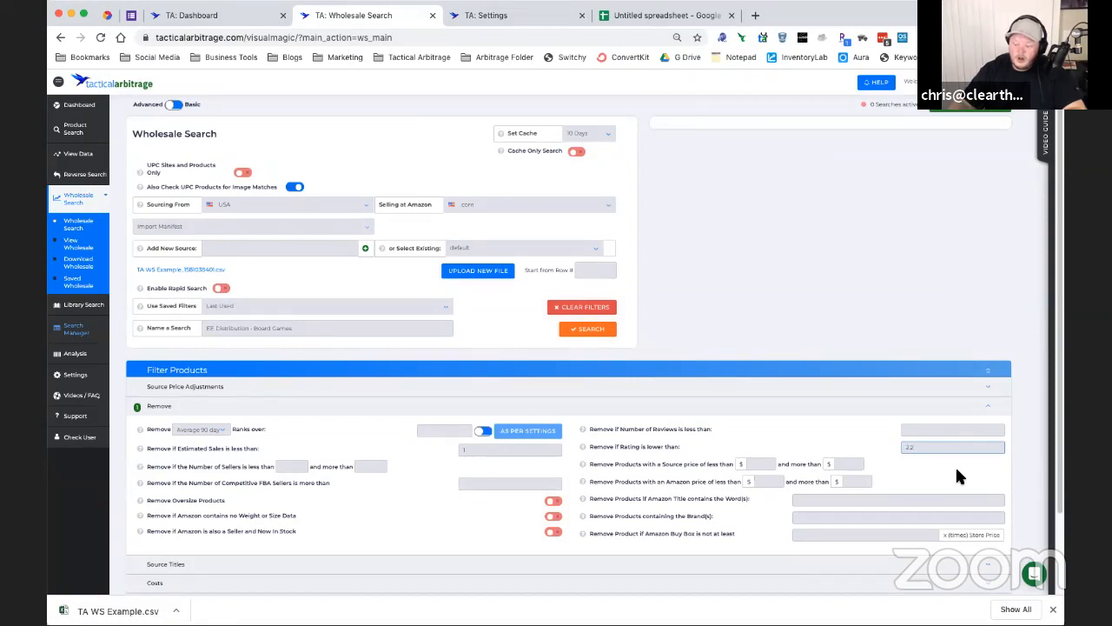
{"action": "type", "text": "1"}
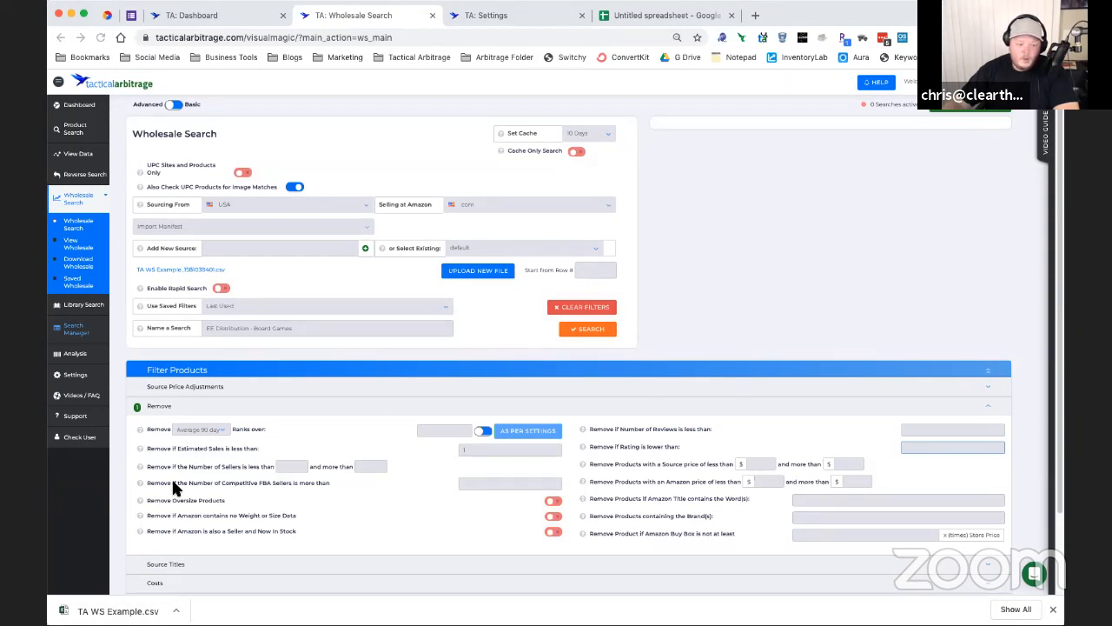
Step: Try Amazon price limits of less than $7 and more than $10 in the Remove filters, and clear both
{"action": "left_click", "coordinate": [762, 483]}
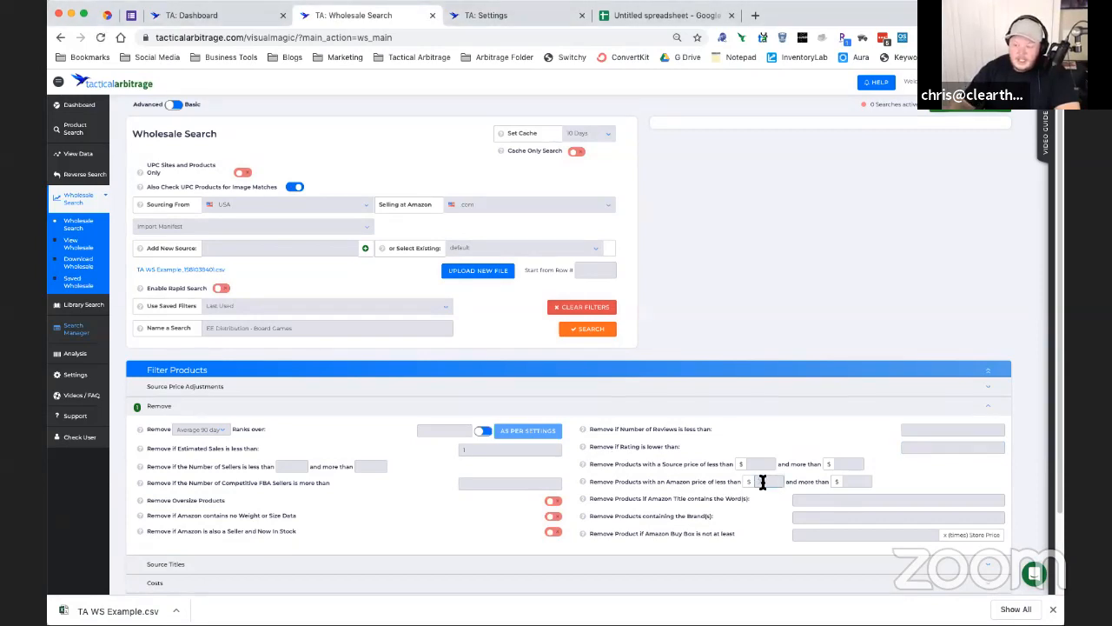
{"action": "type", "text": "7"}
{"action": "left_click", "coordinate": [856, 482]}
{"action": "type", "text": "10"}
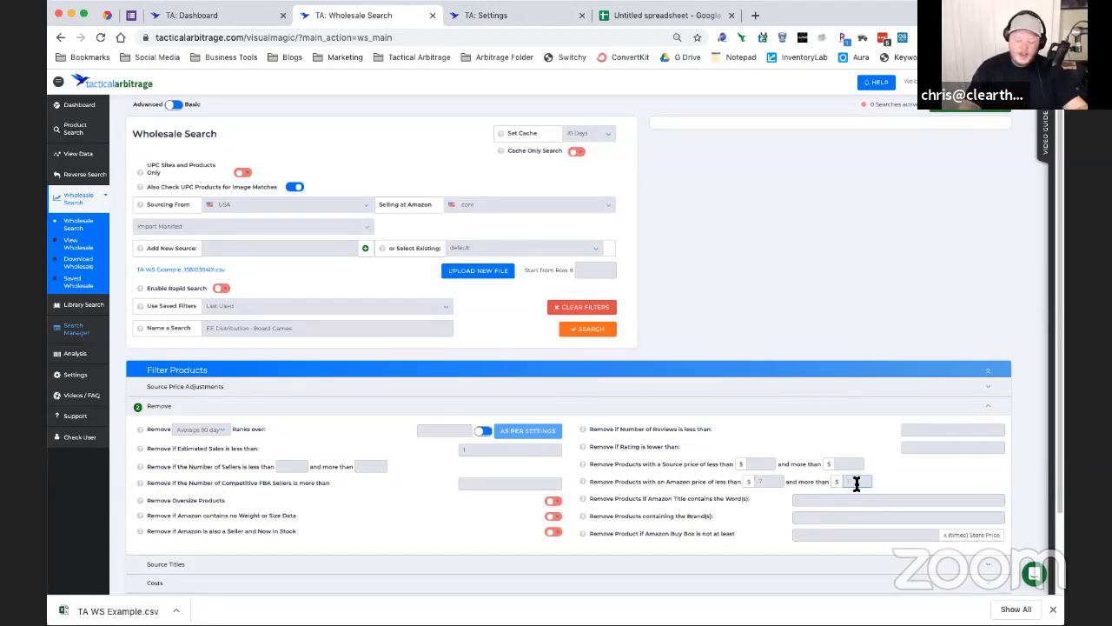
{"action": "key", "text": "shift+Tab"}
{"action": "key", "text": "BackSpace"}
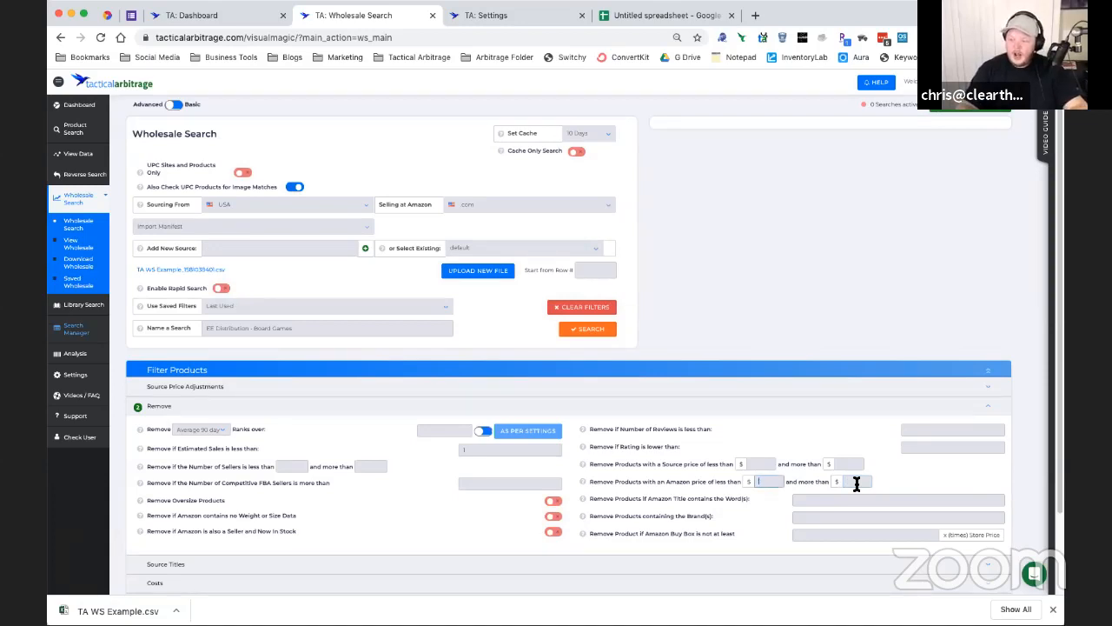
Step: Try excluding Amazon titles containing the words pack, case and qty, and delete these words again
{"action": "left_click", "coordinate": [834, 500]}
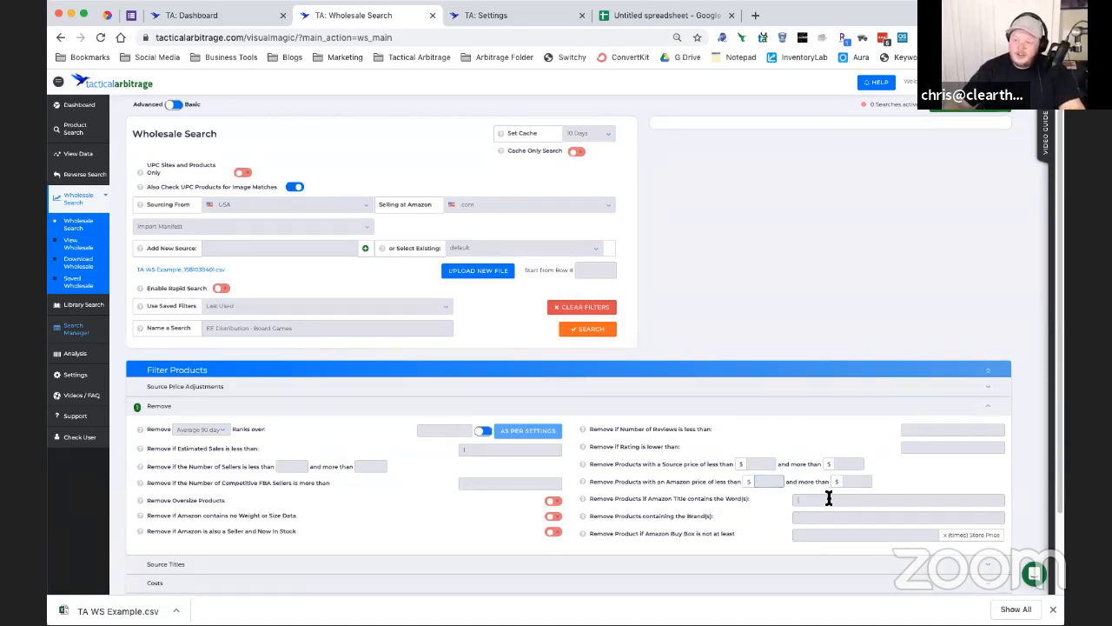
{"action": "type", "text": "pack"}
{"action": "key", "text": "Return"}
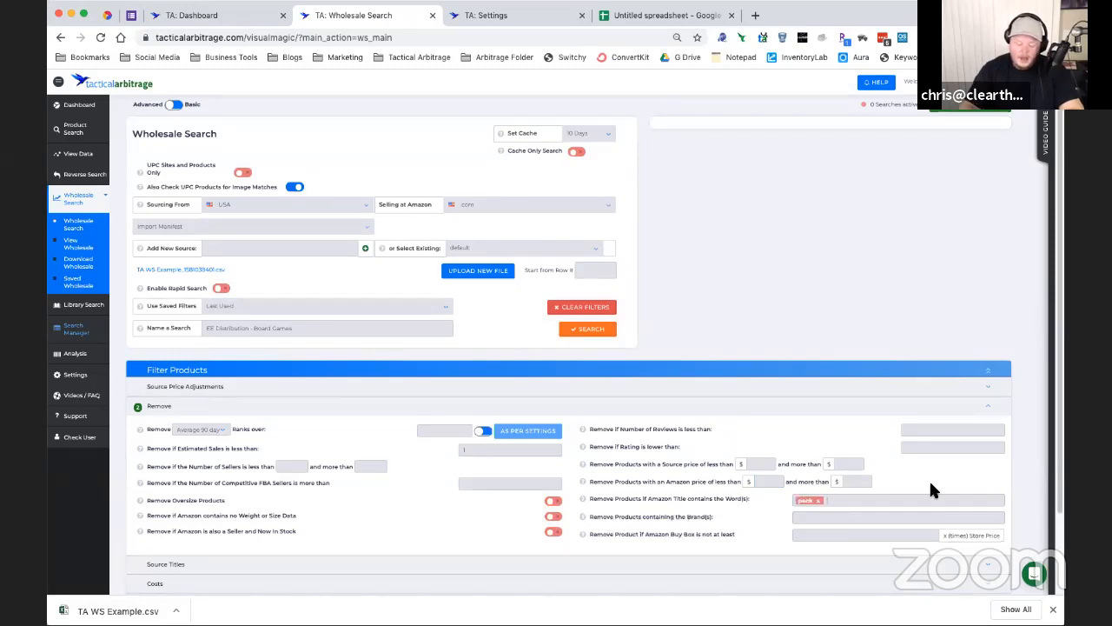
{"action": "type", "text": "case"}
{"action": "key", "text": "Return"}
{"action": "type", "text": "qty"}
{"action": "key", "text": "Return"}
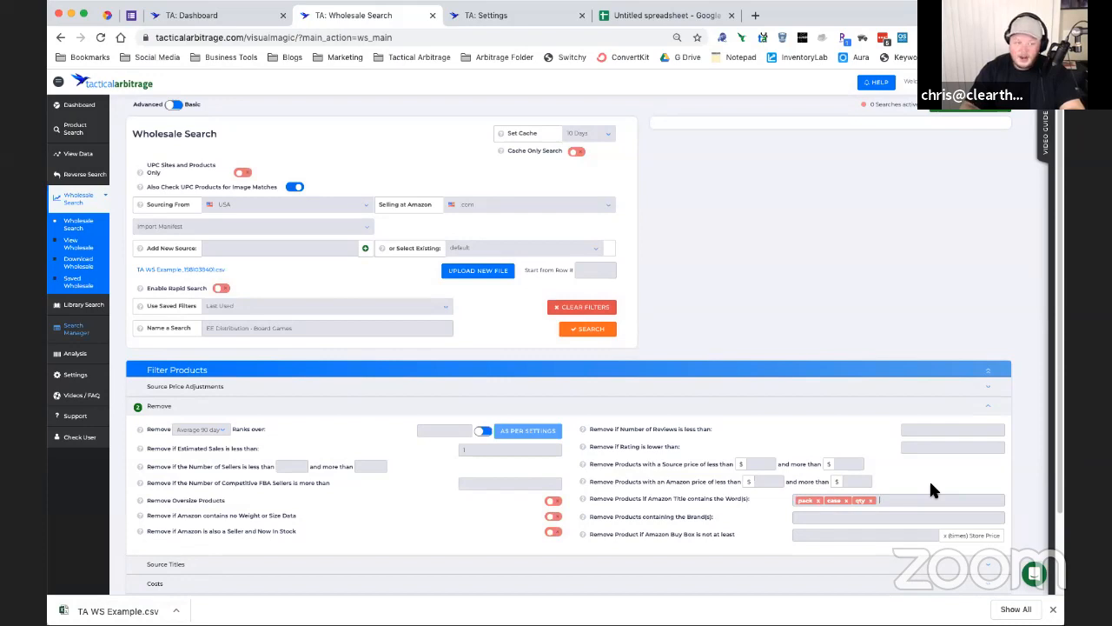
{"action": "key", "text": "BackSpace"}
{"action": "key", "text": "BackSpace"}
{"action": "key", "text": "BackSpace"}
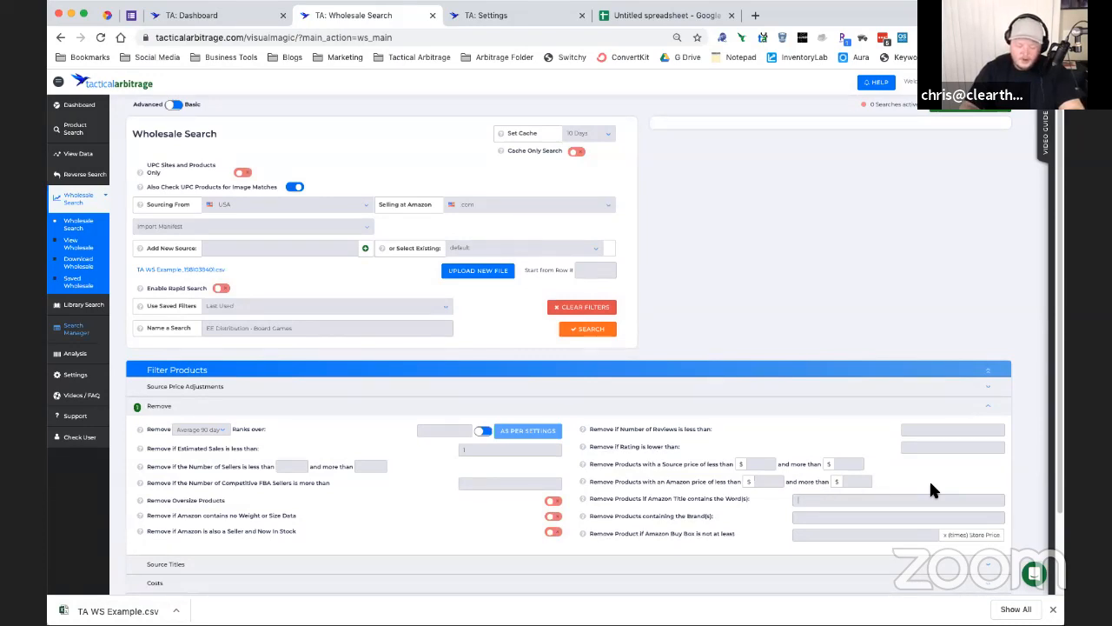
Step: Try the numbers 2, 3 and 4 as excluded Amazon title words, and delete them again
{"action": "type", "text": "2"}
{"action": "key", "text": "Return"}
{"action": "type", "text": "3"}
{"action": "key", "text": "Return"}
{"action": "type", "text": "4"}
{"action": "key", "text": "Return"}
{"action": "key", "text": "BackSpace"}
{"action": "key", "text": "BackSpace"}
{"action": "key", "text": "BackSpace"}
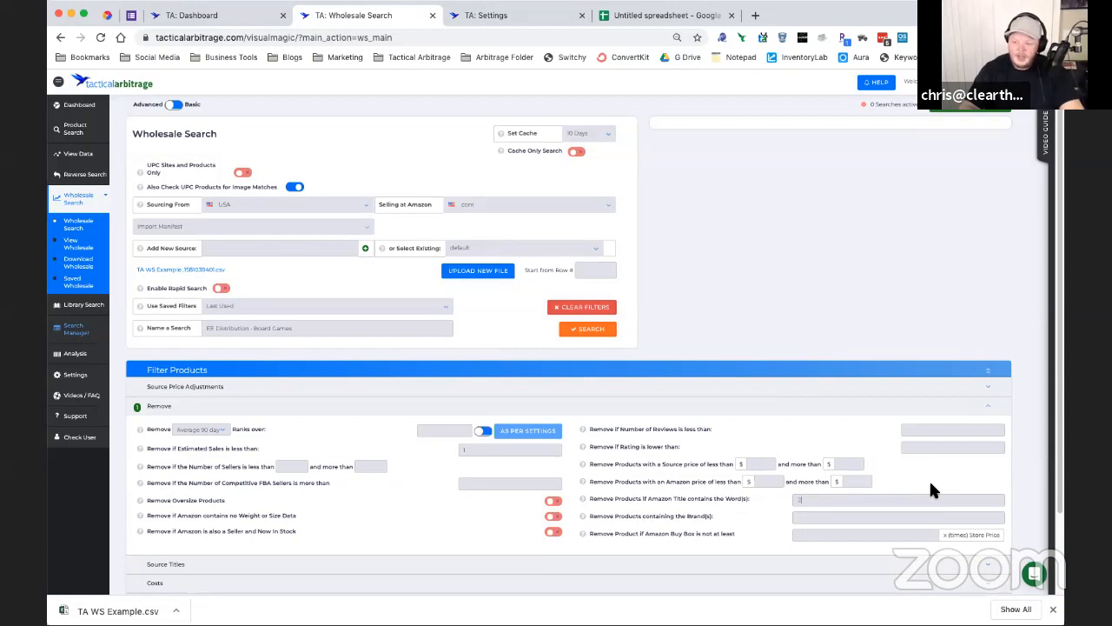
{"action": "type", "text": "2"}
{"action": "key", "text": "Return"}
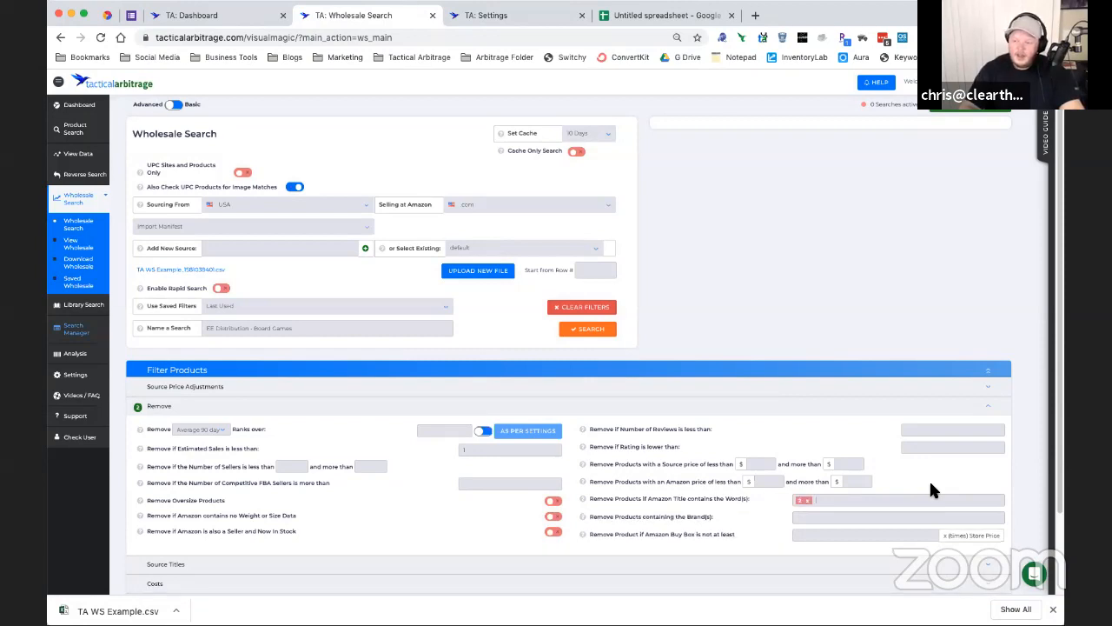
{"action": "key", "text": "BackSpace"}
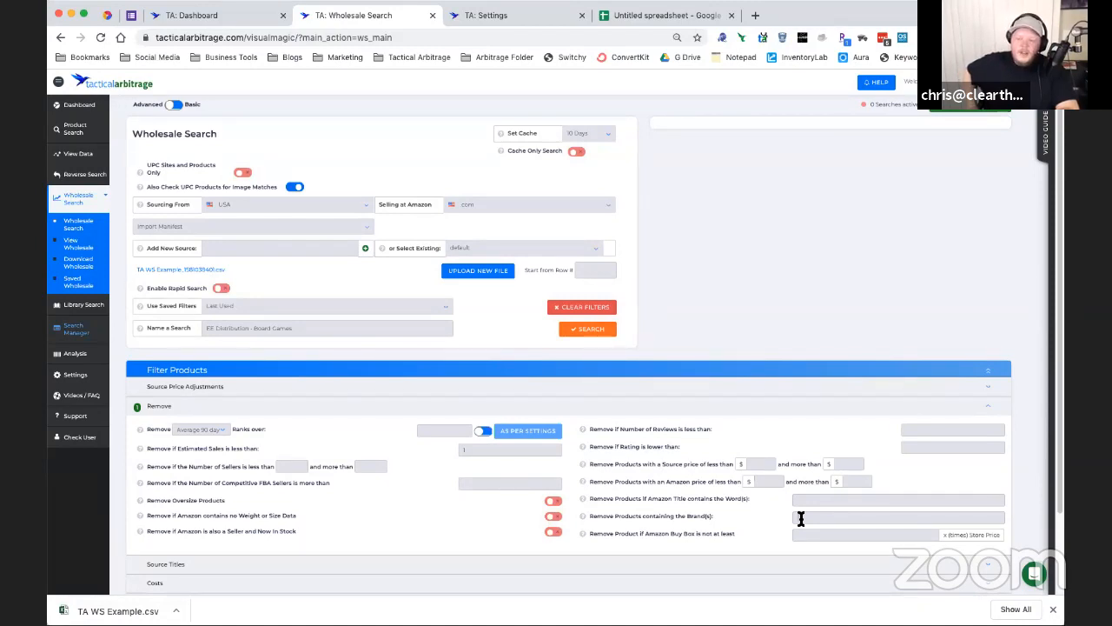
Step: Try excluding products of the brands nike, converse and adidas, and delete these brands again
{"action": "key", "text": "Return"}
{"action": "type", "text": "converse"}
{"action": "key", "text": "Return"}
{"action": "type", "text": "adidas"}
{"action": "key", "text": "Return"}
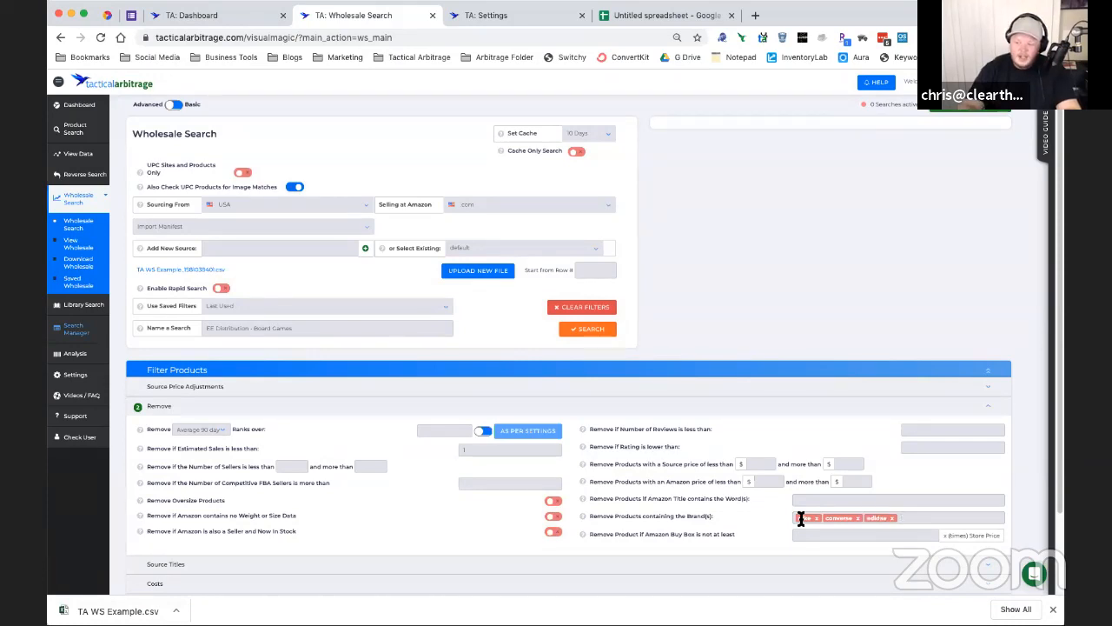
{"action": "key", "text": "BackSpace"}
{"action": "key", "text": "BackSpace"}
{"action": "key", "text": "BackSpace"}
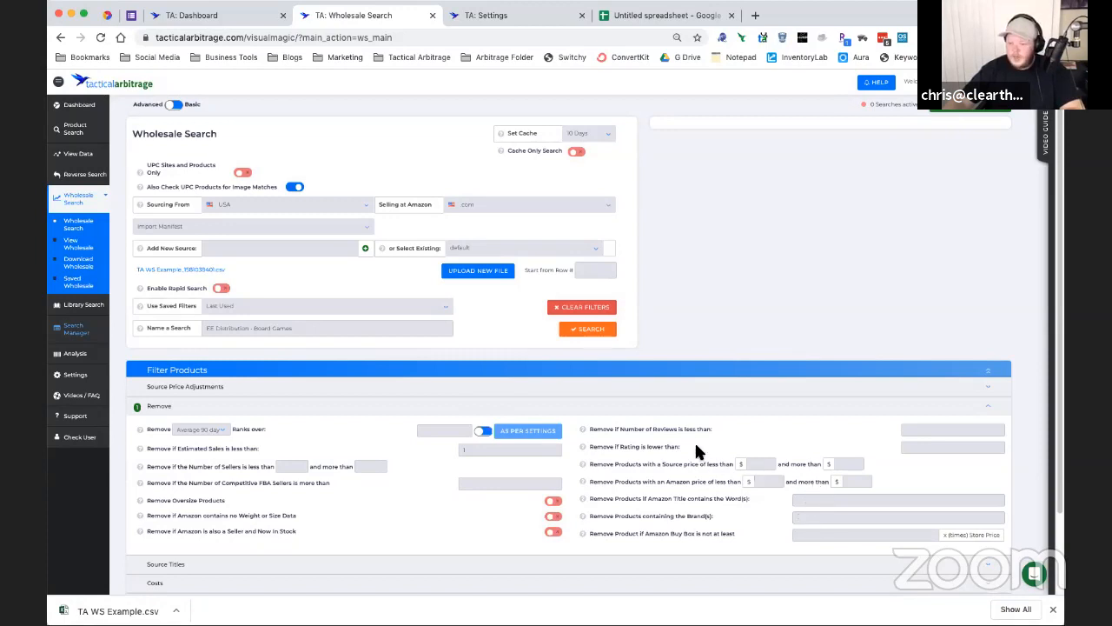
Step: Collapse the Remove filters and expand the Source Titles filters to view their options
{"action": "left_click", "coordinate": [611, 415]}
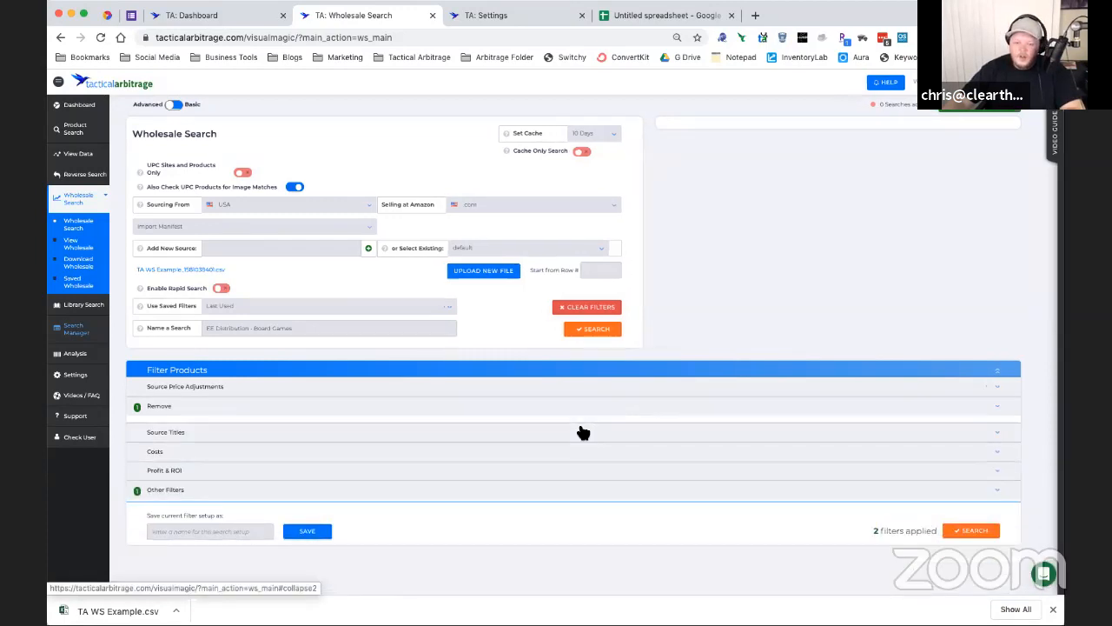
{"action": "left_click", "coordinate": [252, 426]}
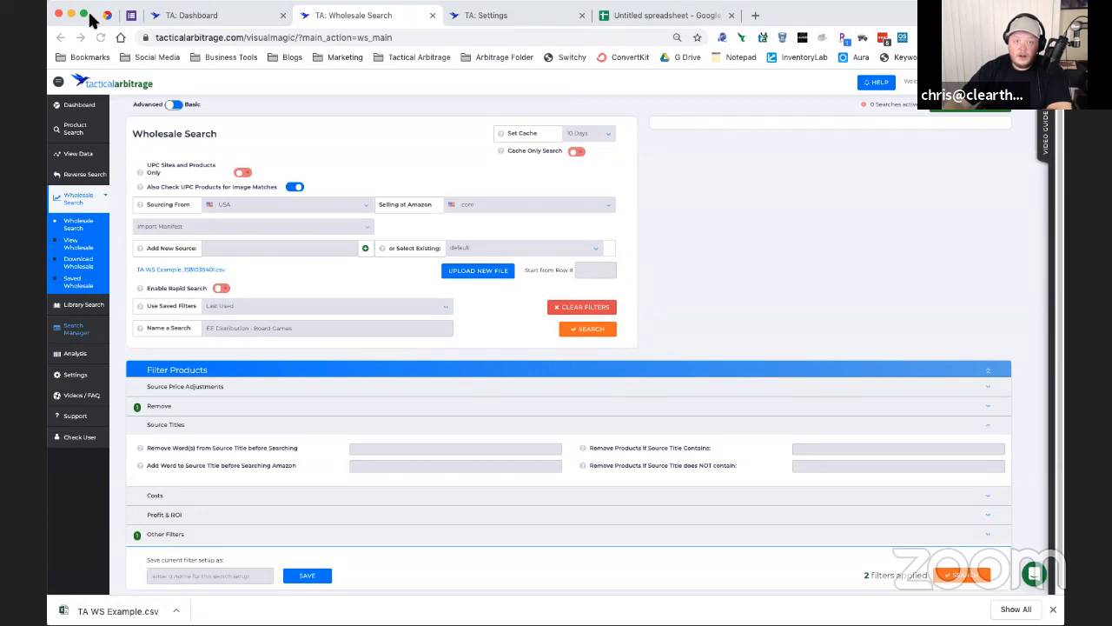
Step: In the Costs filters, set the prep cost per standard product to $1.50 and the cost to create a bundle to $3.00
{"action": "left_click", "coordinate": [713, 137]}
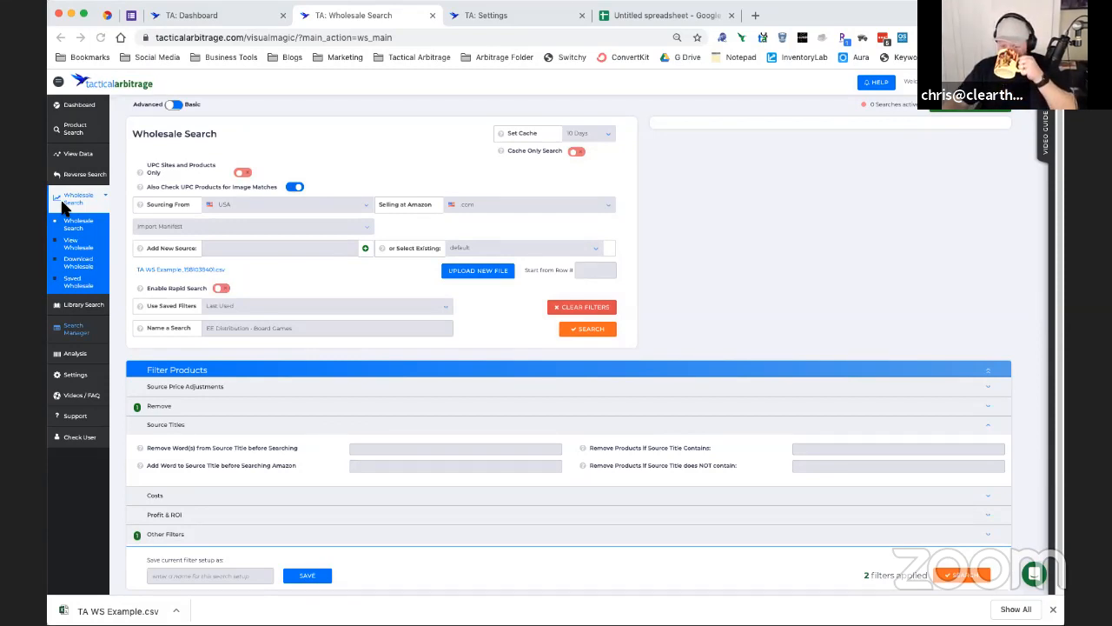
{"action": "left_click", "coordinate": [211, 426]}
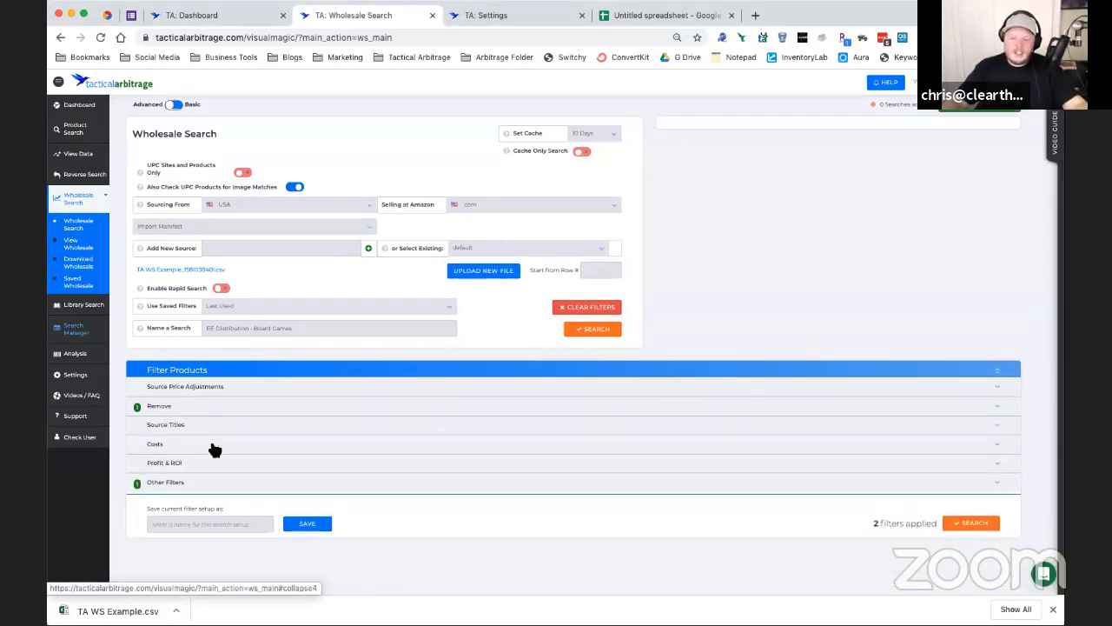
{"action": "left_click", "coordinate": [213, 445]}
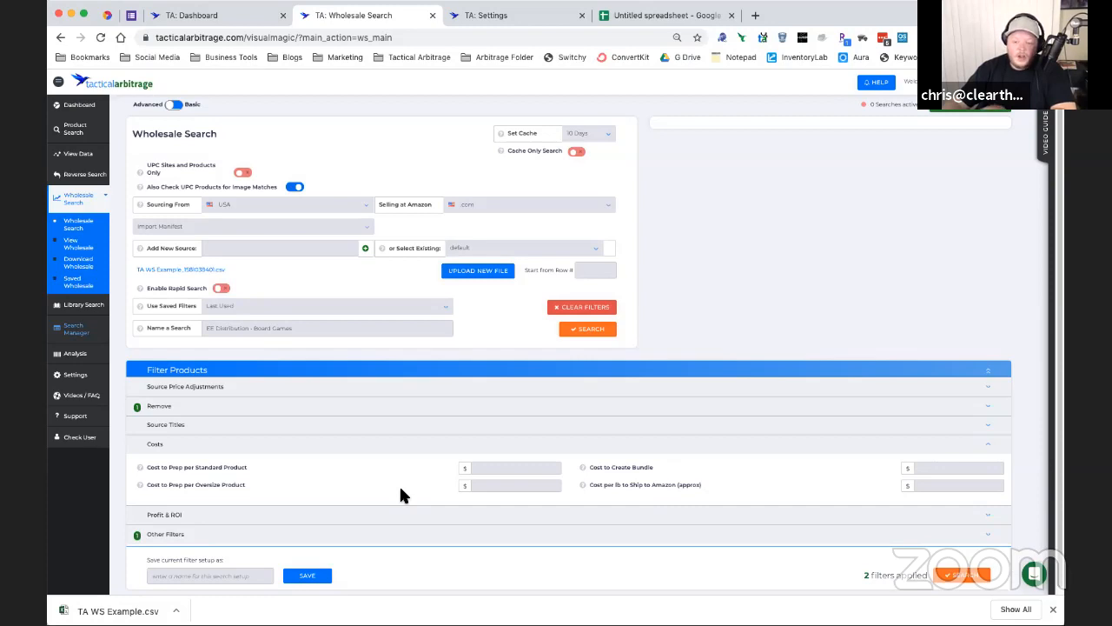
{"action": "left_click", "coordinate": [477, 469]}
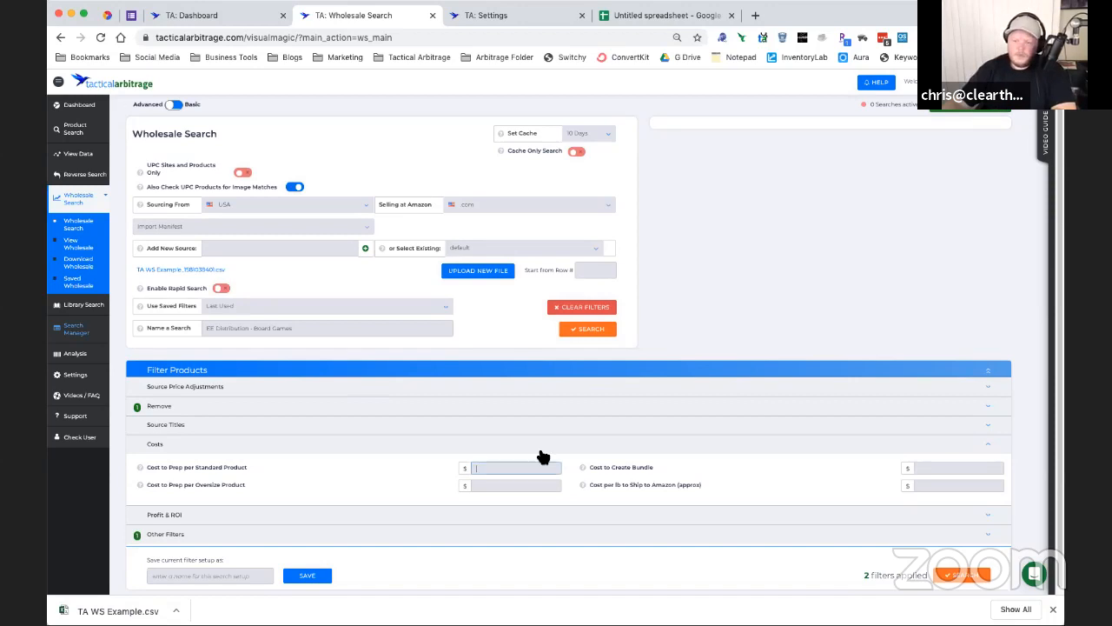
{"action": "type", "text": "150"}
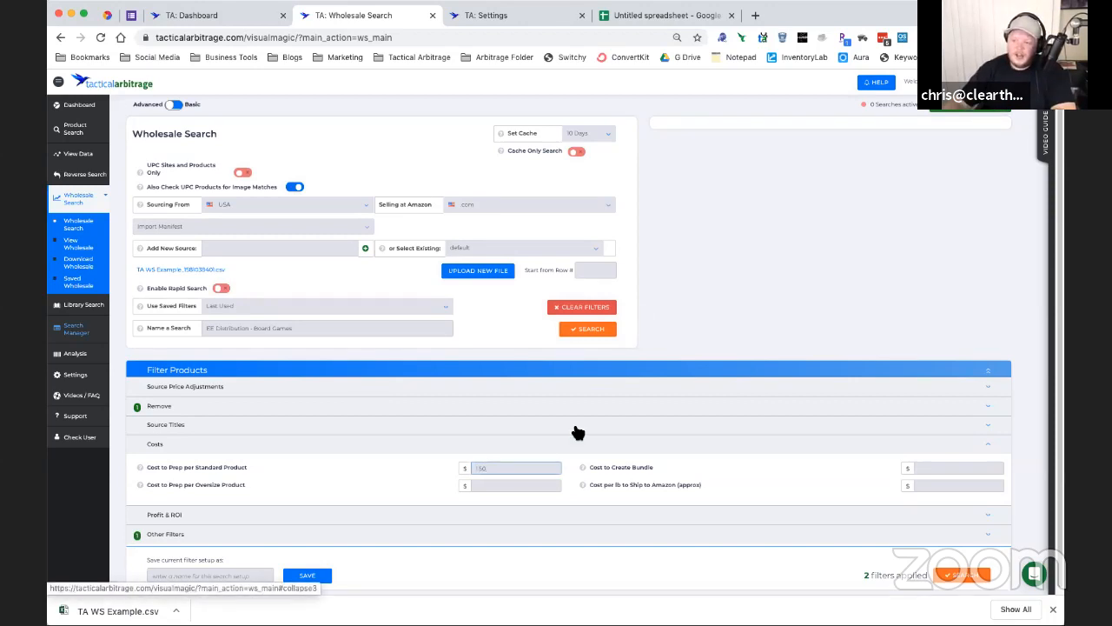
{"action": "left_click", "coordinate": [920, 468]}
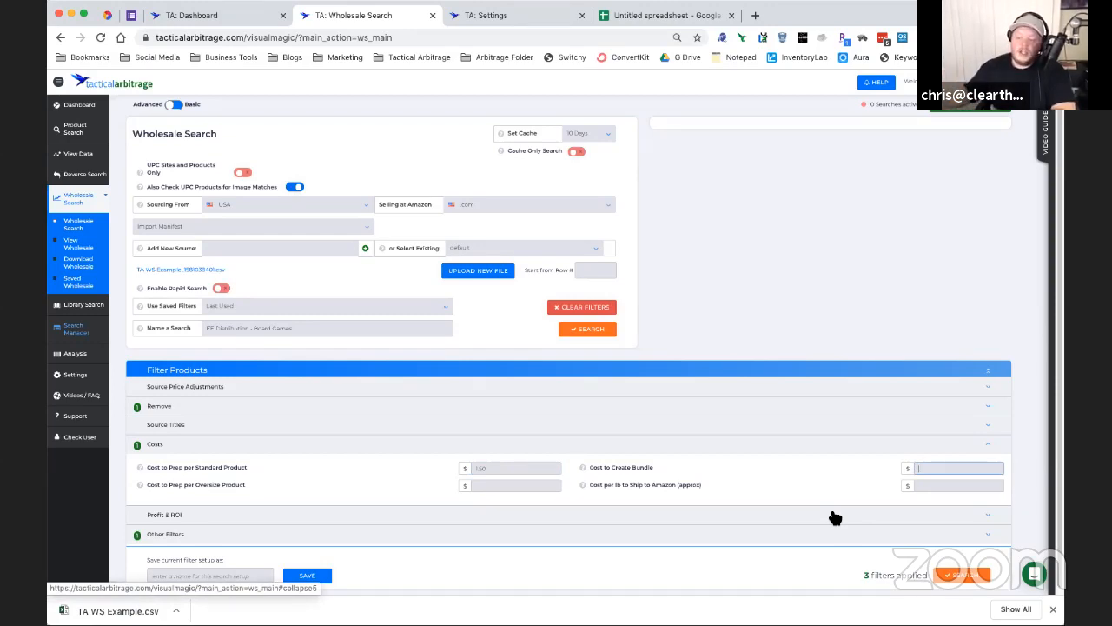
{"action": "type", "text": "3.00"}
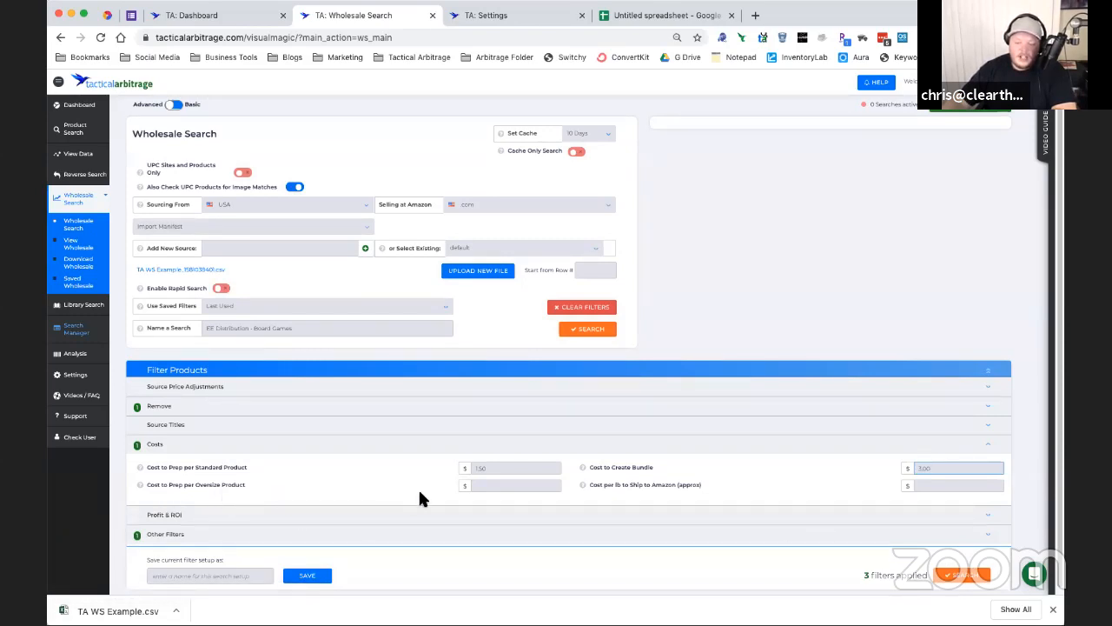
Step: Set the prep cost per oversize product to $5.00 and the shipping cost per lb to Amazon to $.50, then collapse the Costs filters
{"action": "left_click", "coordinate": [478, 487]}
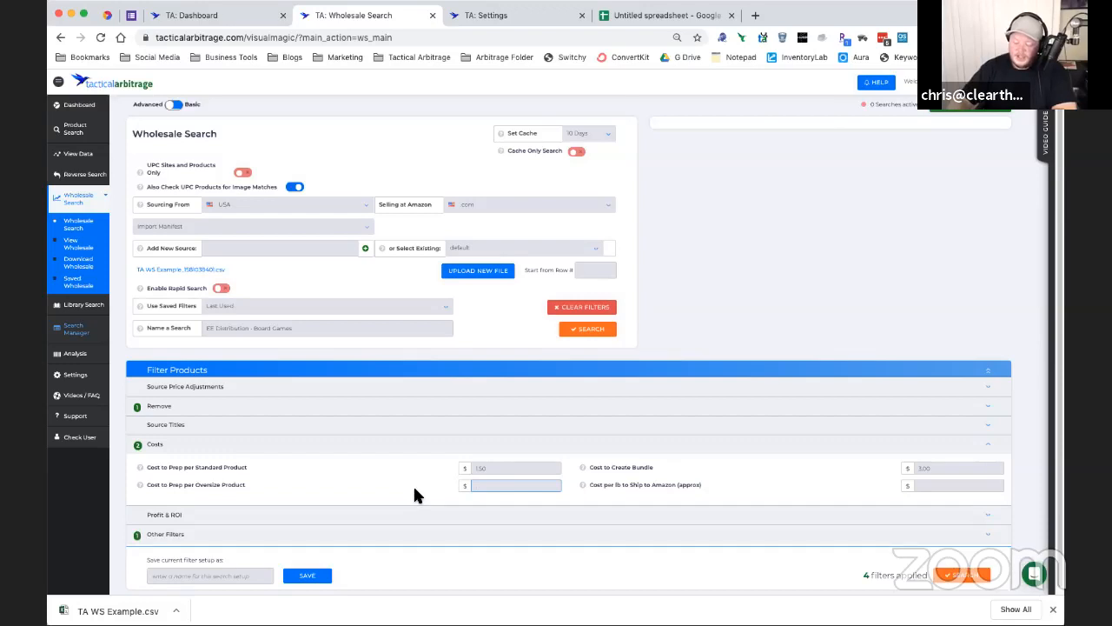
{"action": "type", "text": "5.00"}
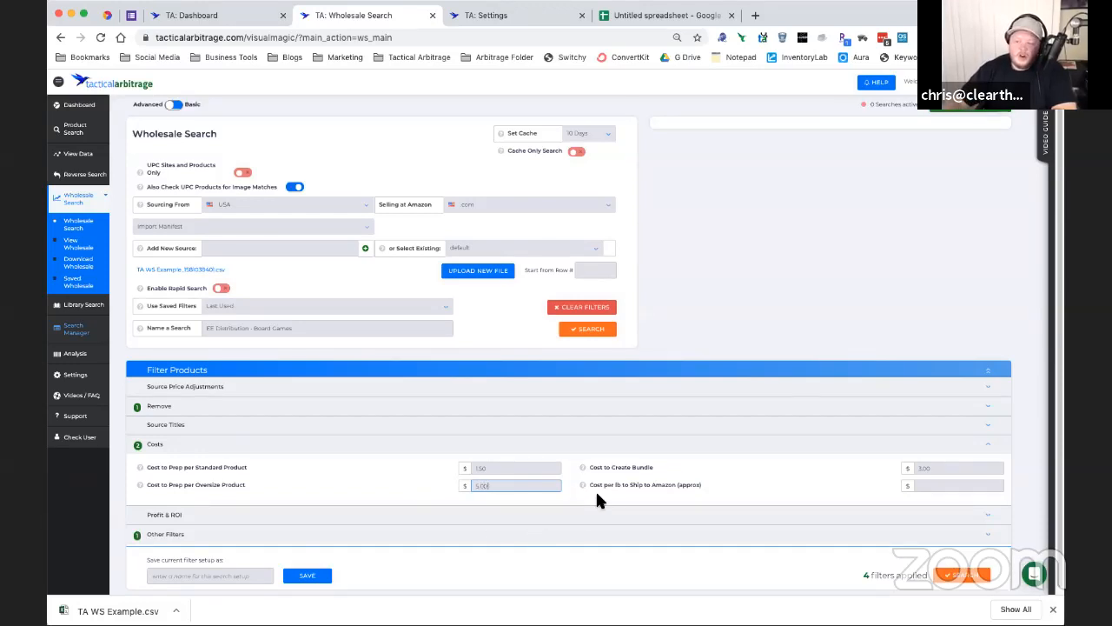
{"action": "left_click", "coordinate": [918, 486]}
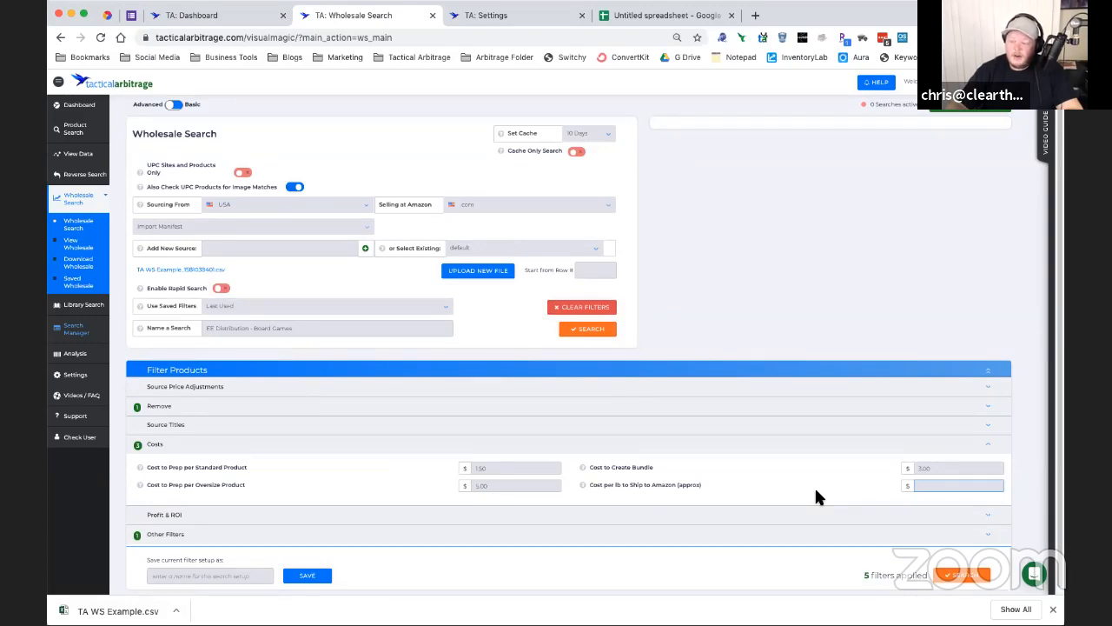
{"action": "type", "text": ".50"}
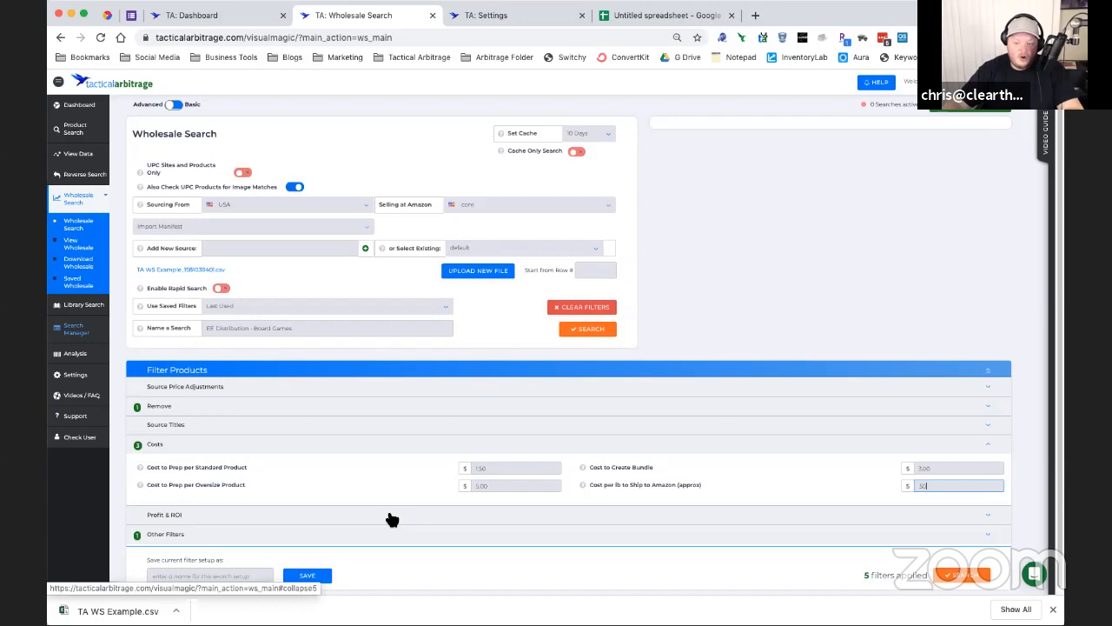
{"action": "left_click", "coordinate": [330, 451]}
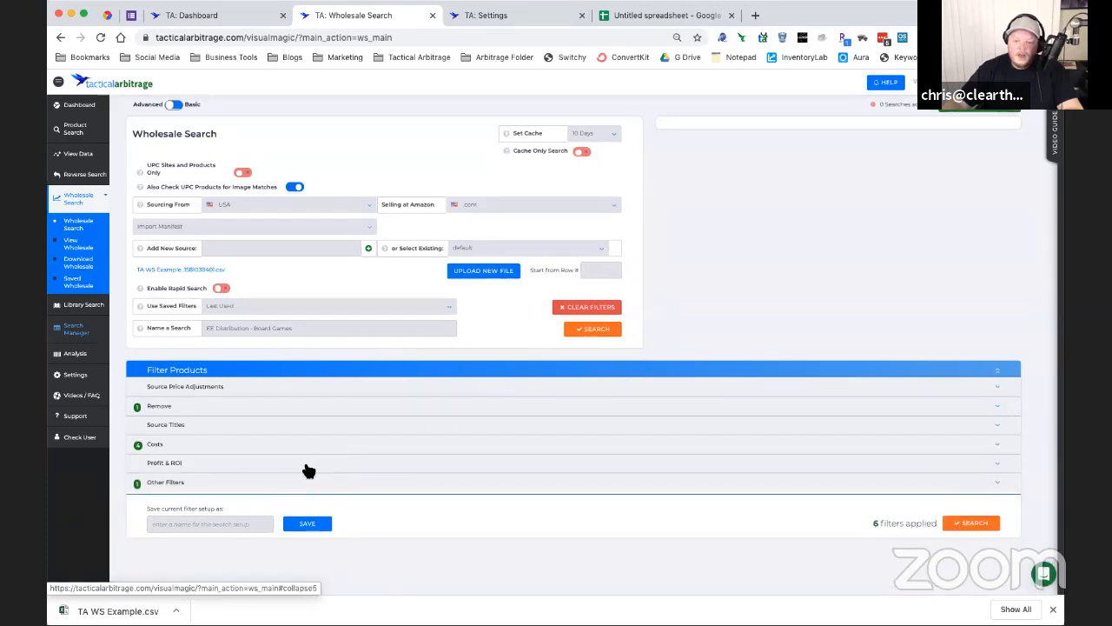
Step: In the Profit & ROI filters, keep only data with a gross profit of at least $1.00 and a gross ROI of at least 10%
{"action": "left_click", "coordinate": [459, 466]}
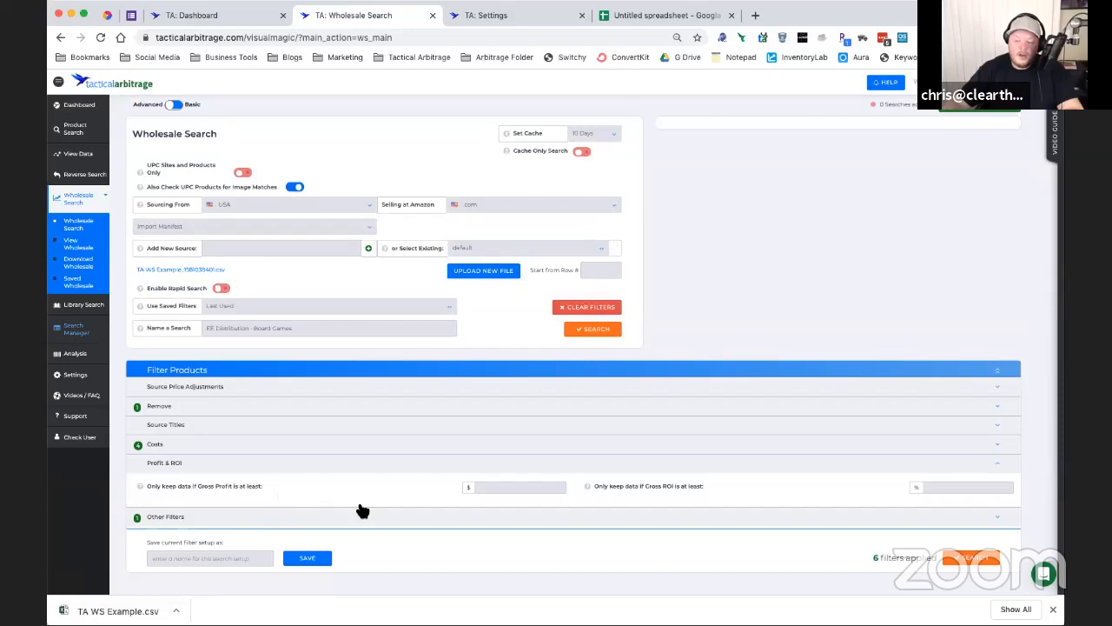
{"action": "left_click", "coordinate": [493, 491]}
{"action": "type", "text": "1.00"}
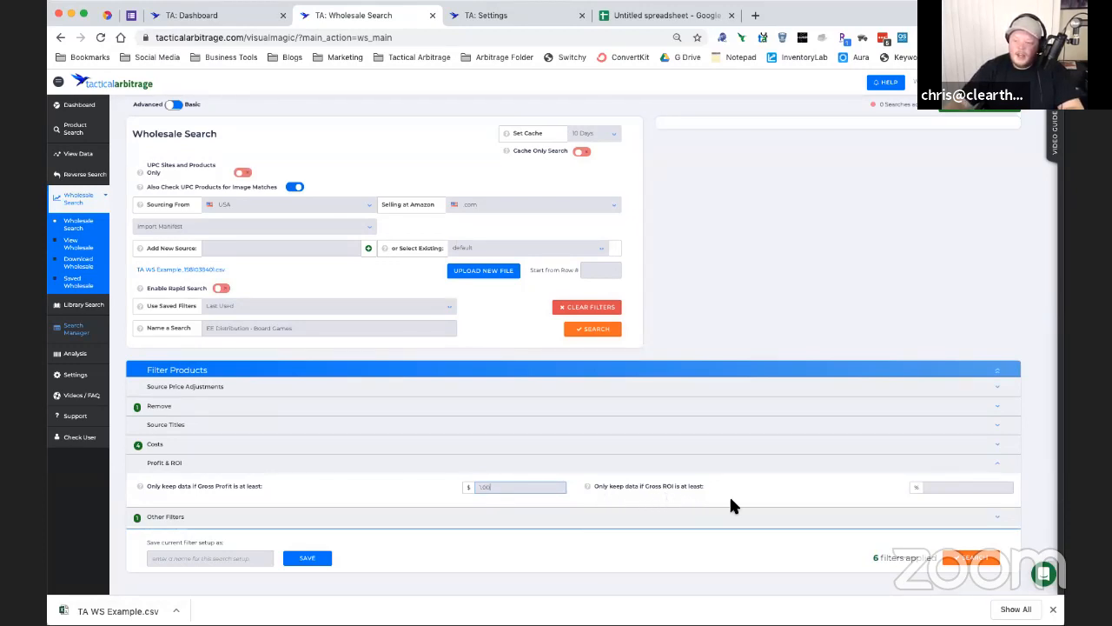
{"action": "left_click", "coordinate": [948, 489]}
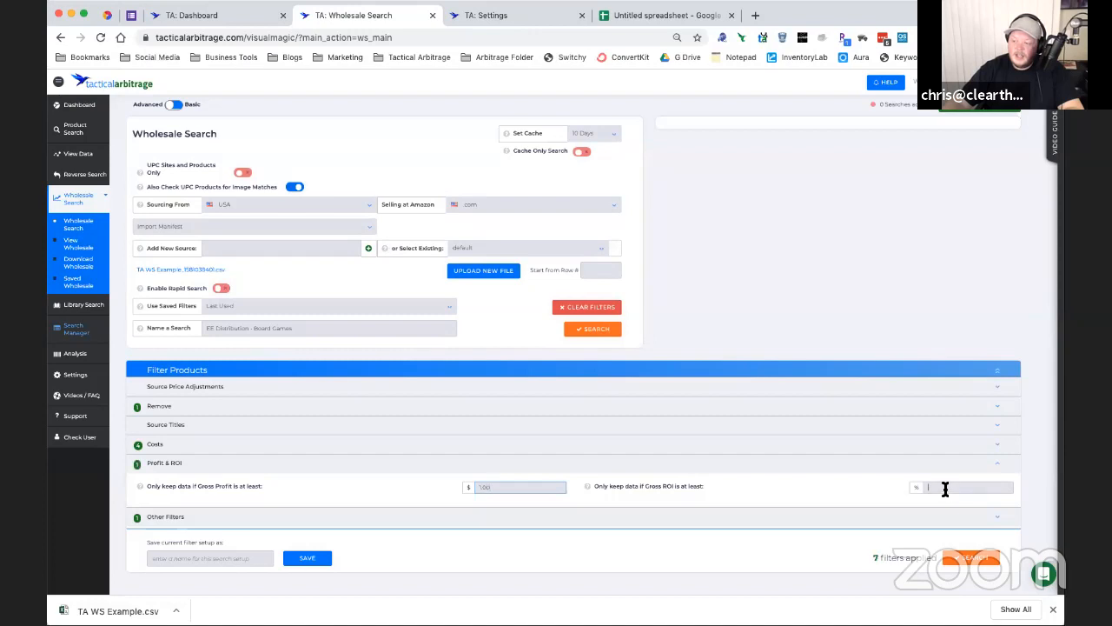
{"action": "type", "text": "60"}
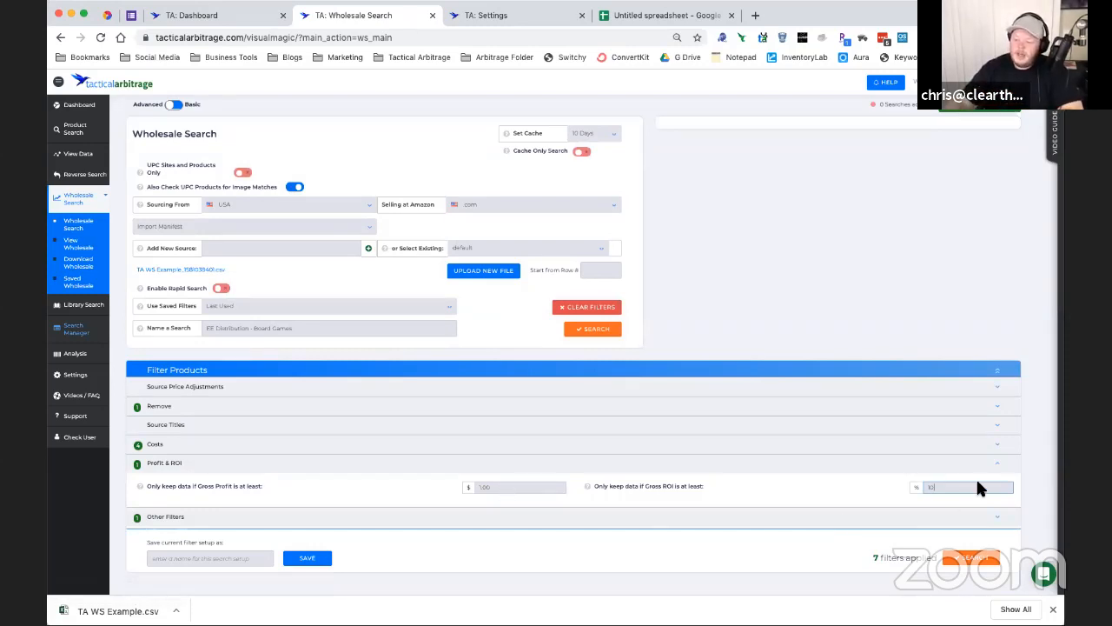
{"action": "left_click", "coordinate": [557, 468]}
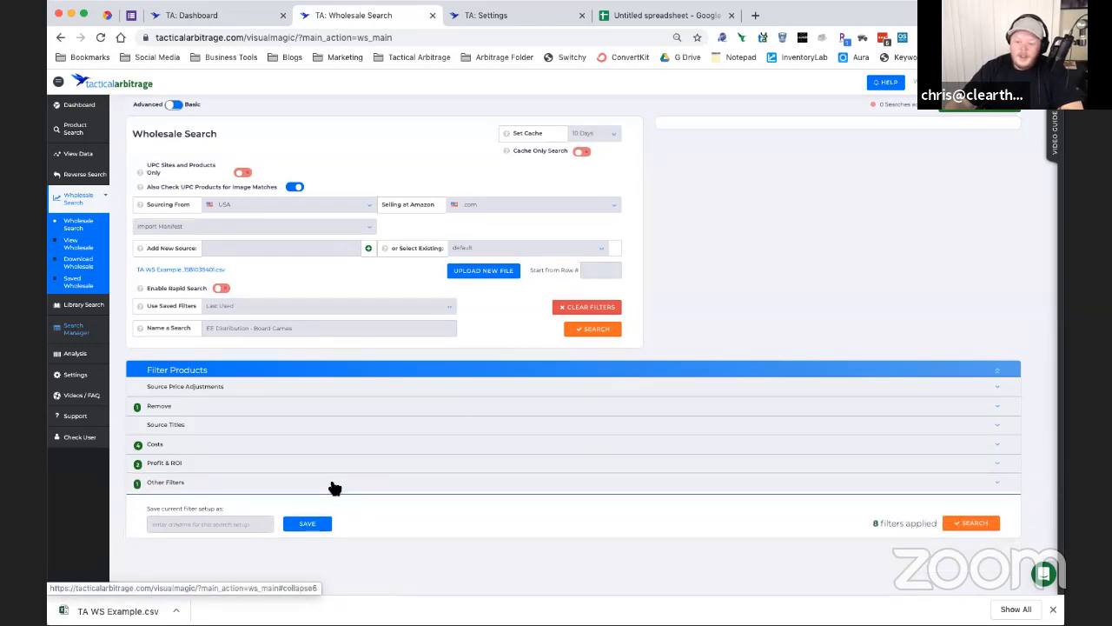
Step: Review the Other Filters options and save the current filter setup as WS Test Filter
{"action": "left_click", "coordinate": [489, 478]}
{"action": "scroll", "coordinate": [481, 472], "scroll_direction": "down", "scroll_amount": 1}
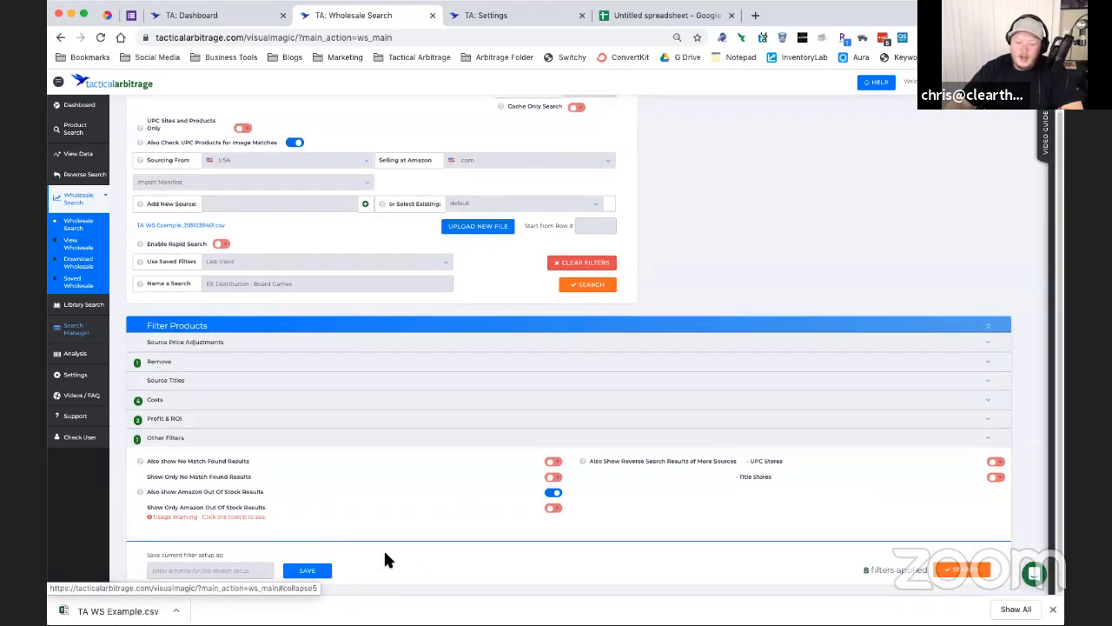
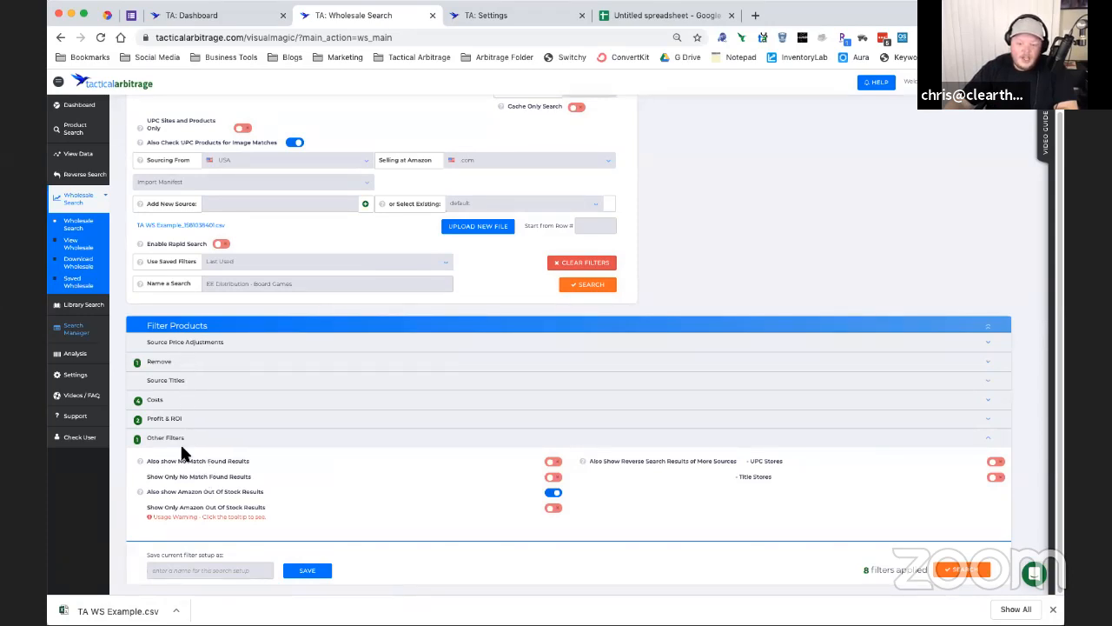
{"action": "left_click", "coordinate": [180, 570]}
{"action": "type", "text": "wil"}
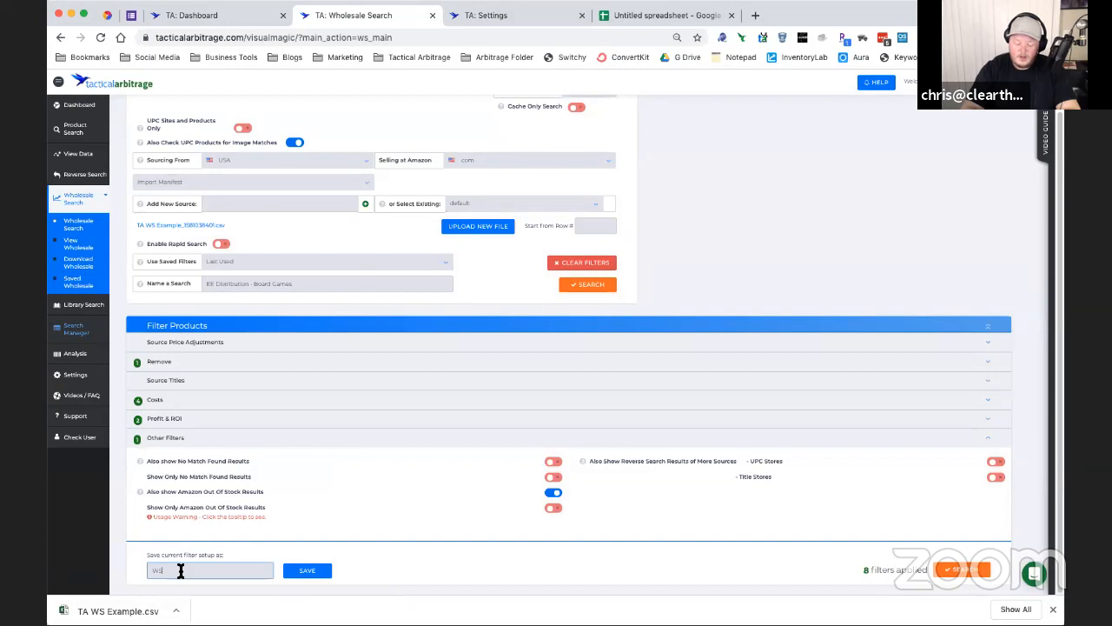
{"action": "type", "text": " Test"}
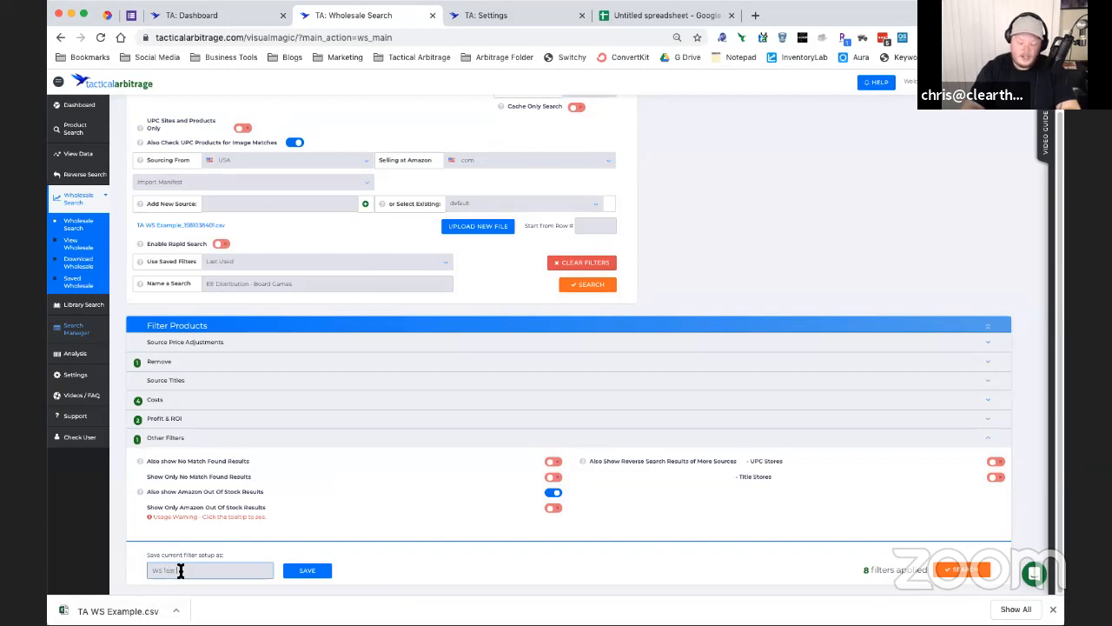
{"action": "type", "text": "ilter"}
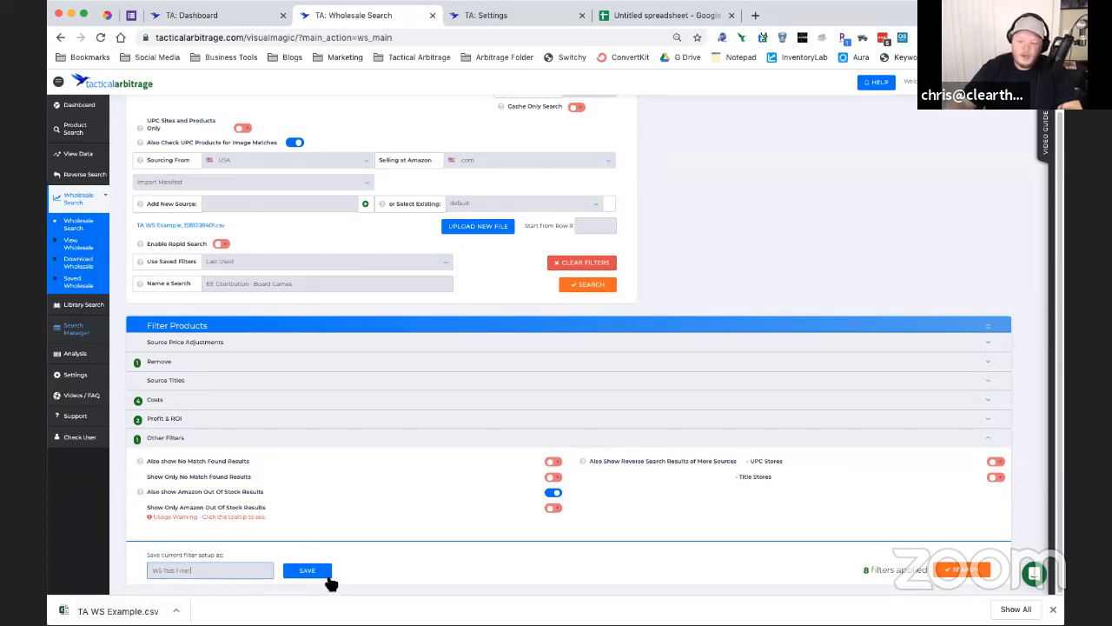
{"action": "left_click", "coordinate": [322, 574]}
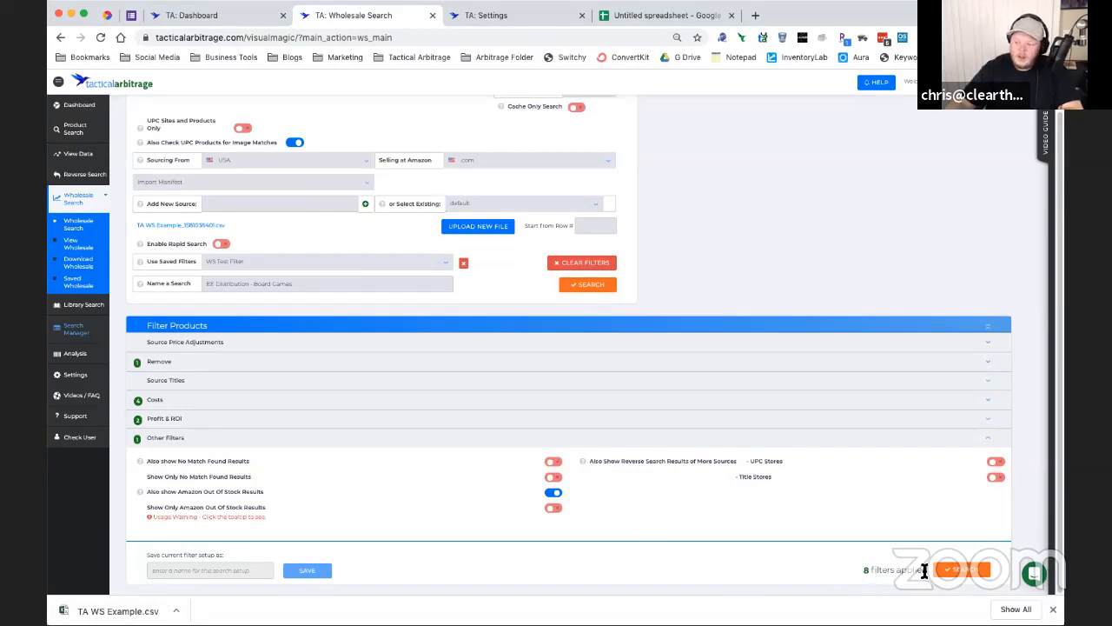
Step: Select EE Distribution as the existing source instead of default and run the wholesale search
{"action": "left_click", "coordinate": [961, 570]}
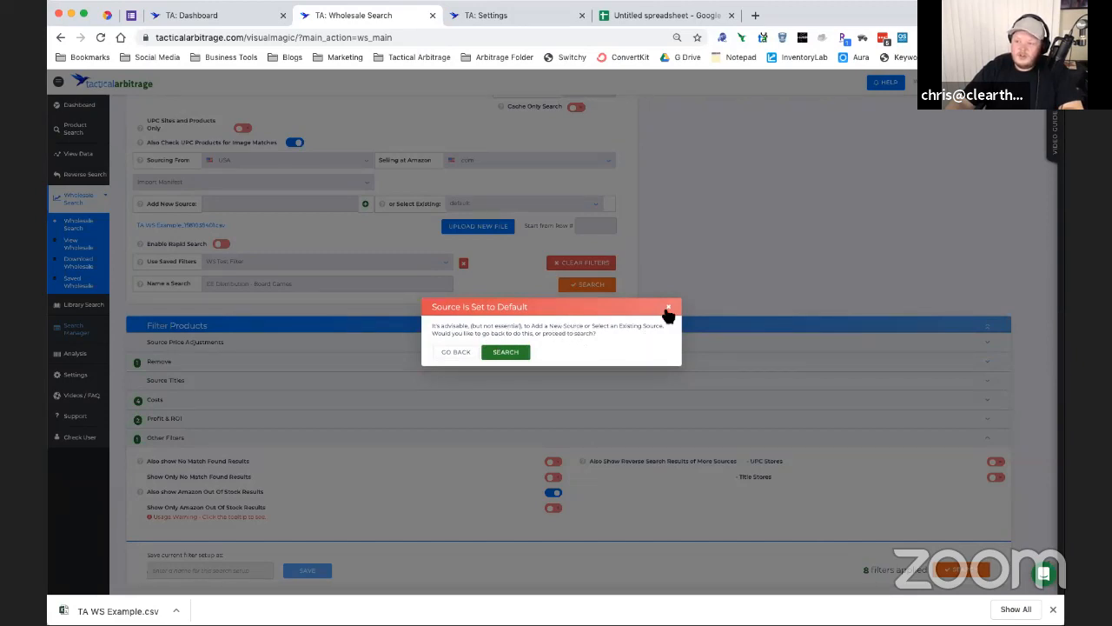
{"action": "left_click", "coordinate": [456, 352]}
{"action": "left_click", "coordinate": [594, 206]}
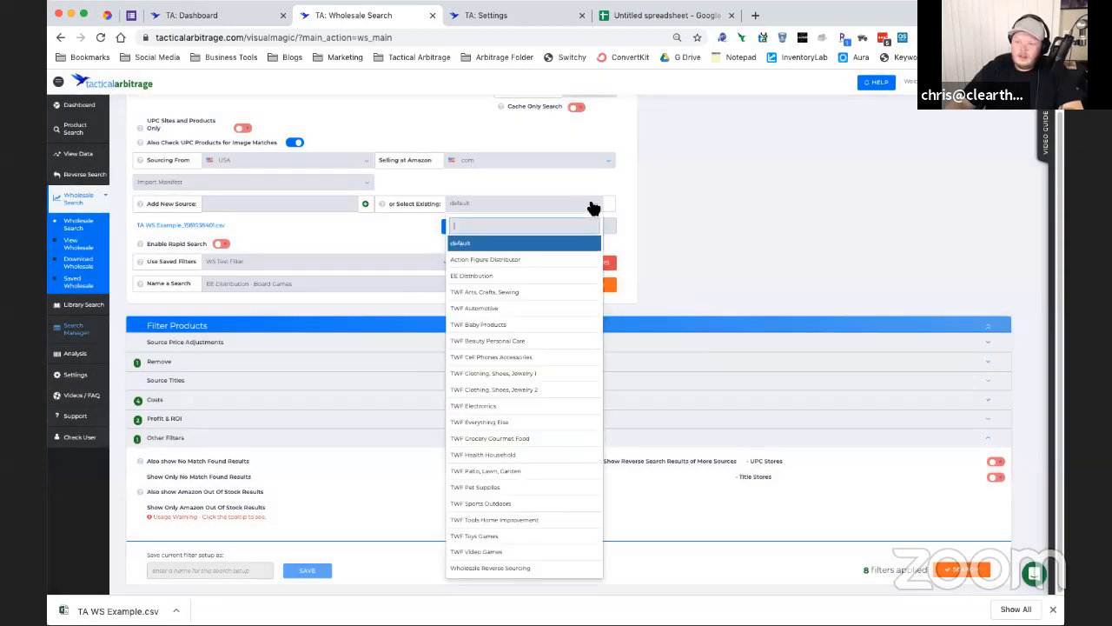
{"action": "left_click", "coordinate": [503, 281]}
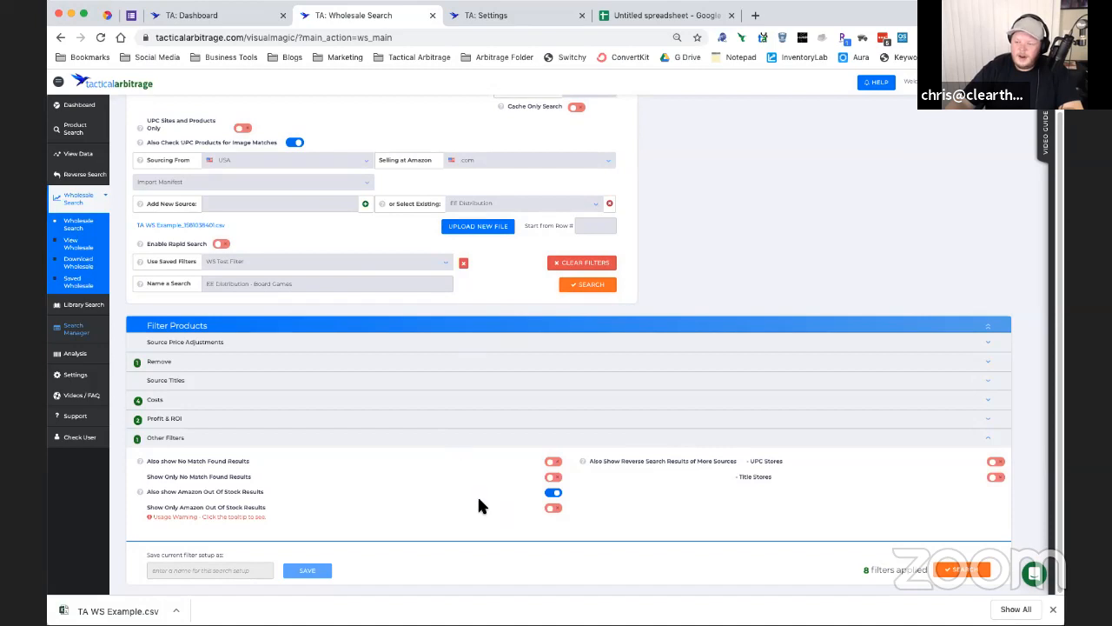
{"action": "left_click", "coordinate": [962, 570]}
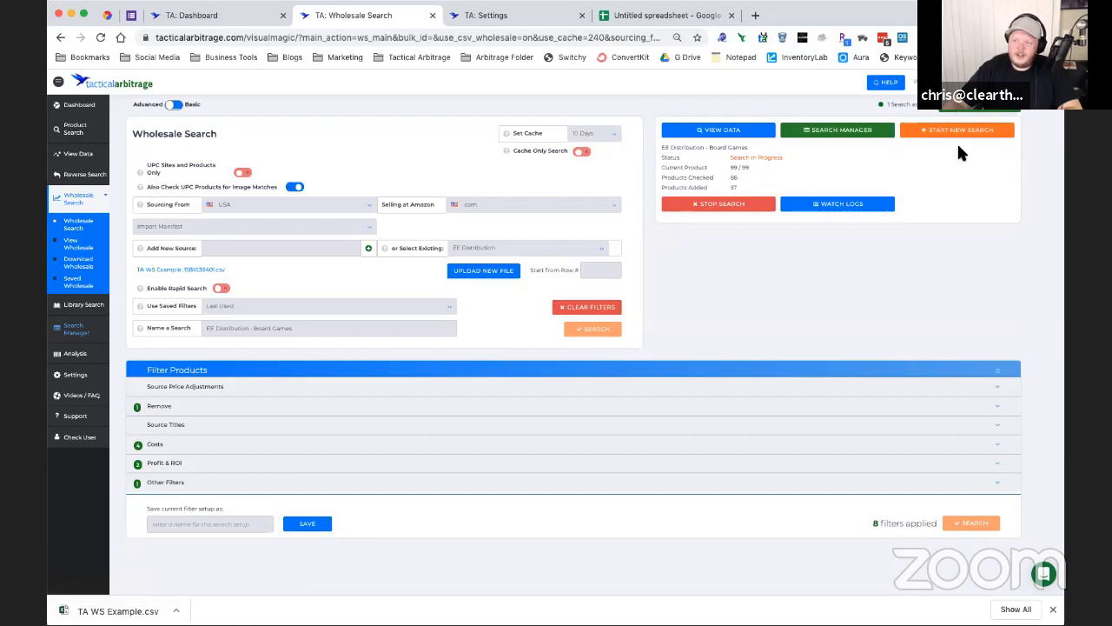
Step: Start a new search of the Search Wholesale Site type with motengna.com (UPC / EAN) as the website
{"action": "left_click", "coordinate": [956, 131]}
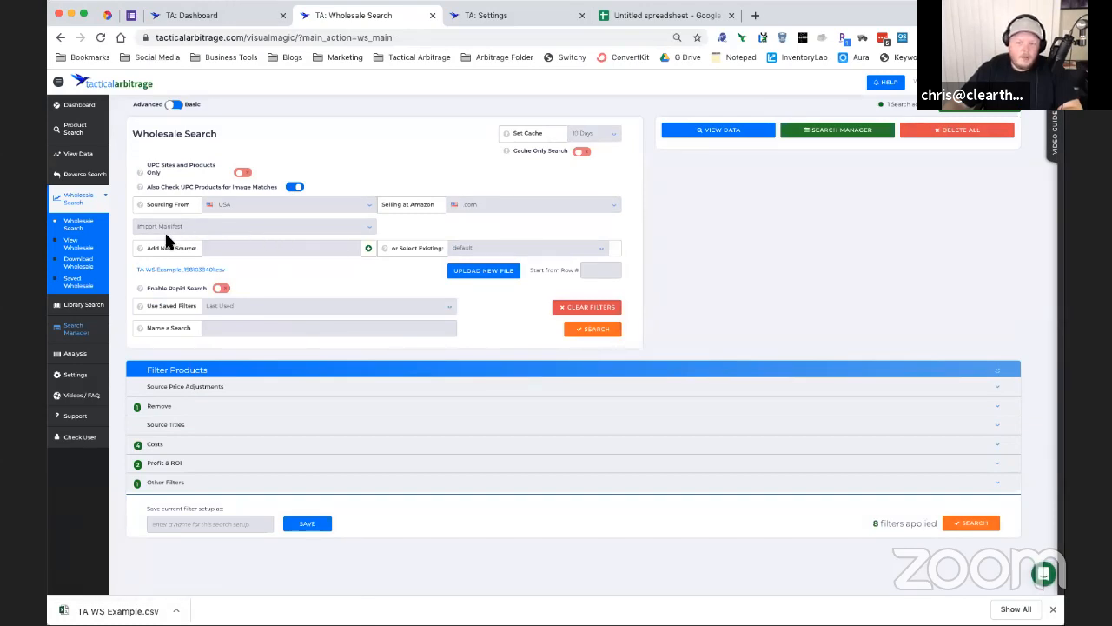
{"action": "left_click", "coordinate": [371, 232]}
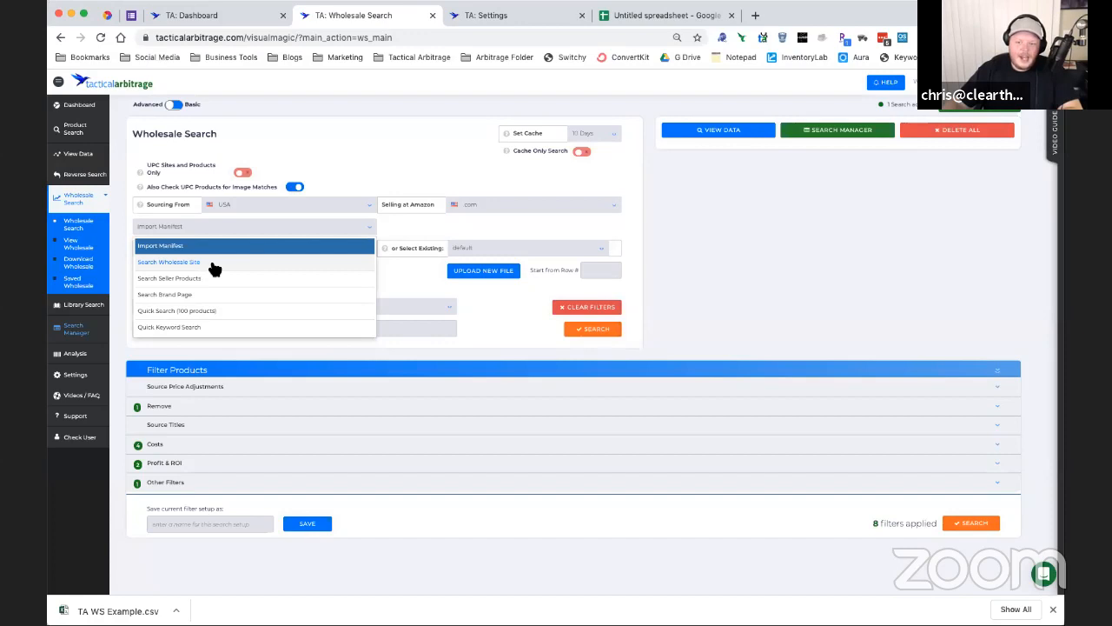
{"action": "left_click", "coordinate": [211, 264]}
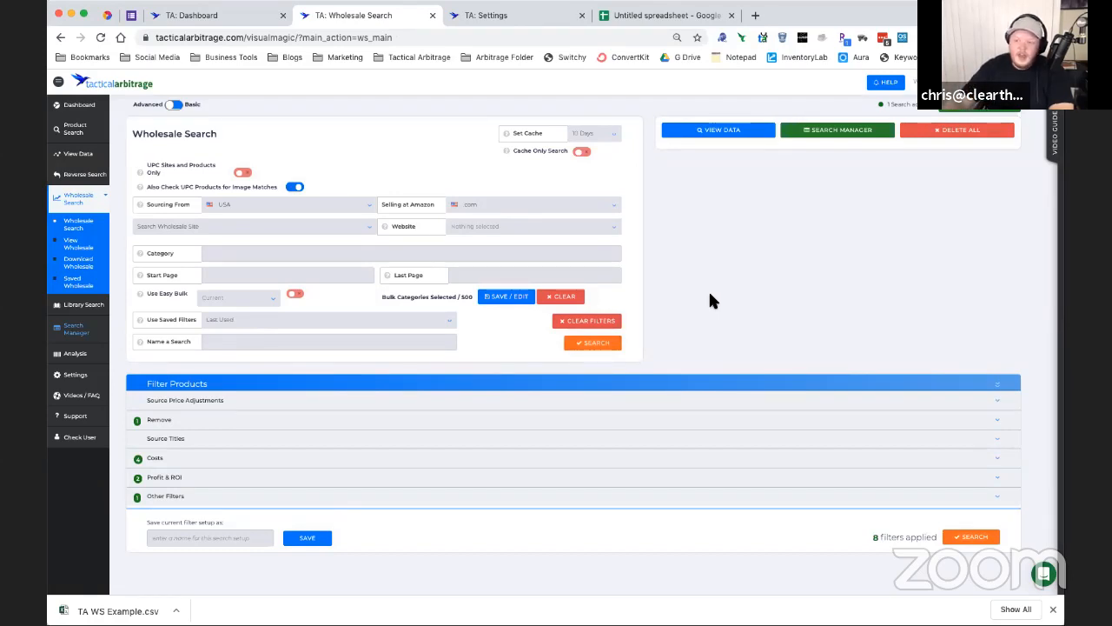
{"action": "left_click", "coordinate": [611, 229]}
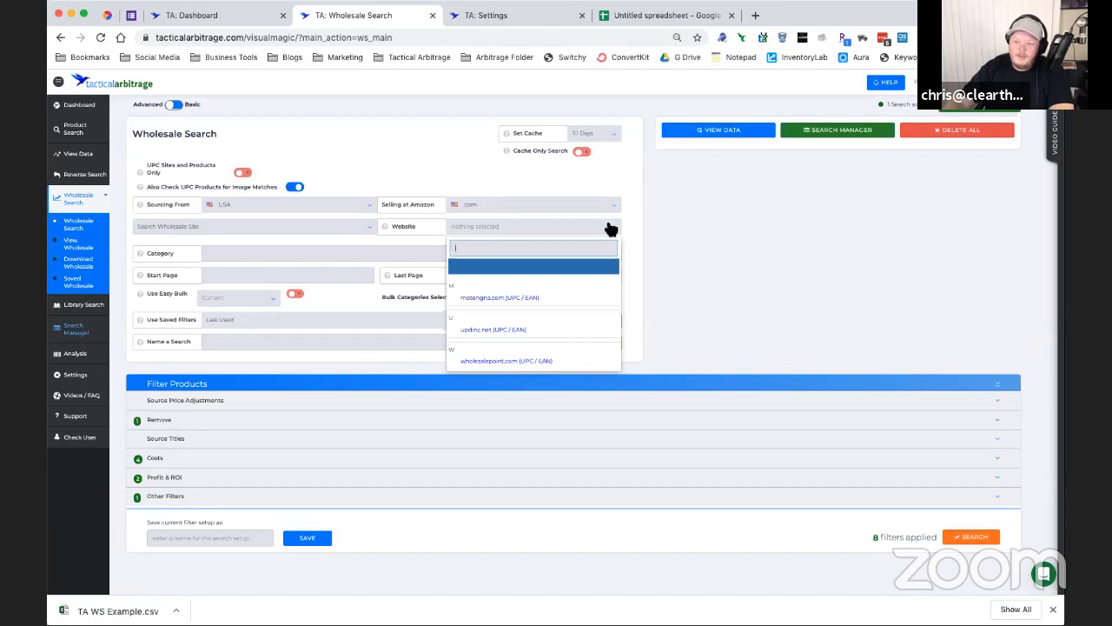
{"action": "left_click", "coordinate": [504, 305]}
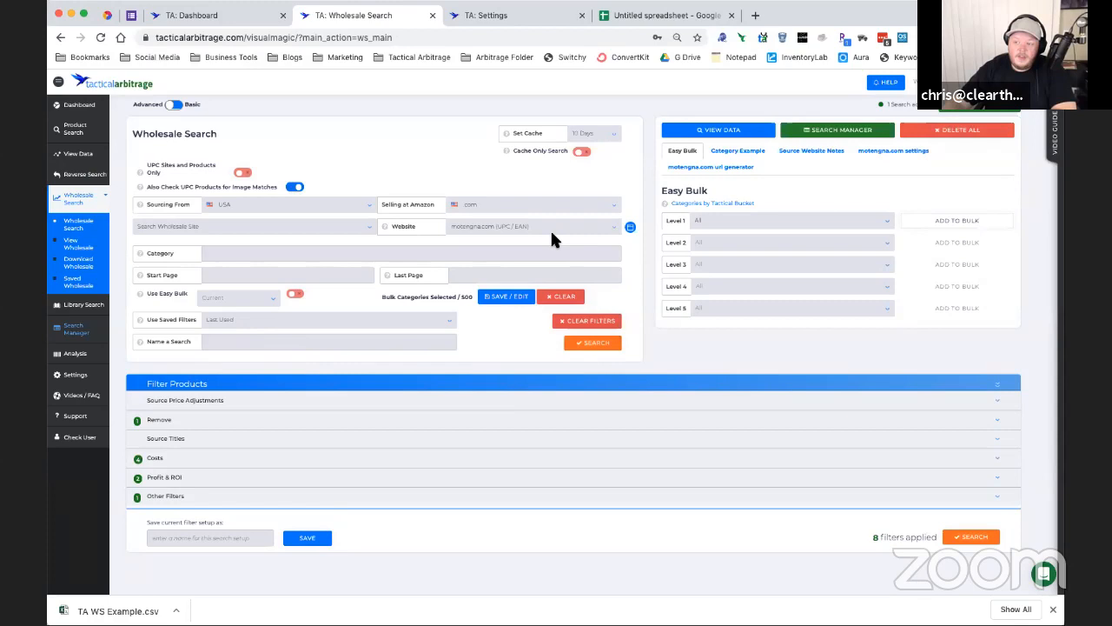
Step: Choose Archery as the Level 1 Easy Bulk category and add it to the bulk selection
{"action": "left_click", "coordinate": [888, 226]}
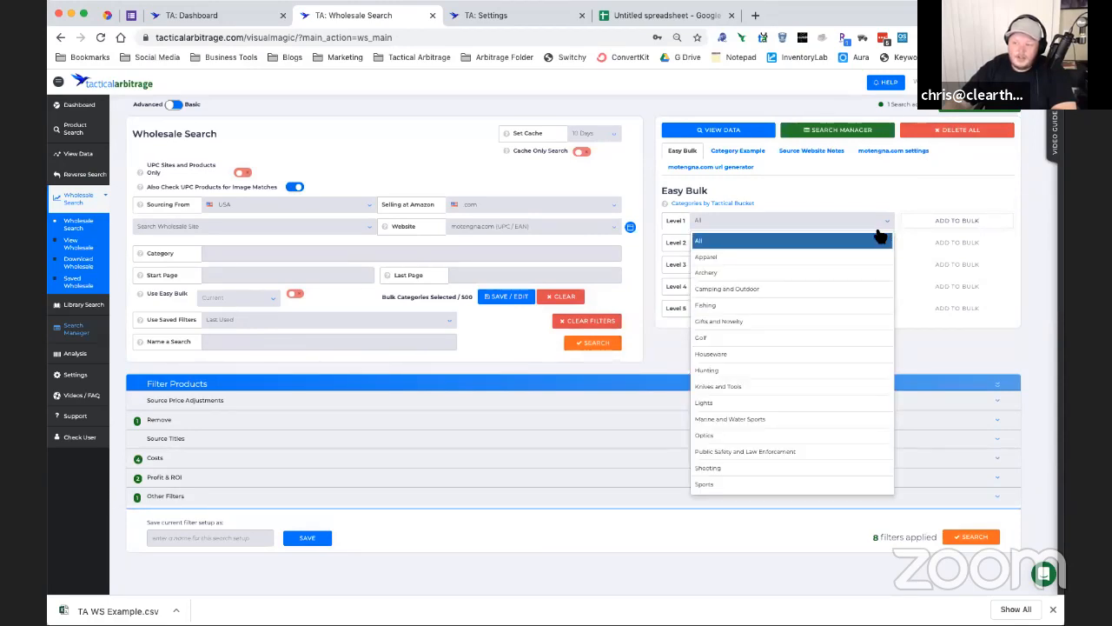
{"action": "left_click", "coordinate": [719, 273]}
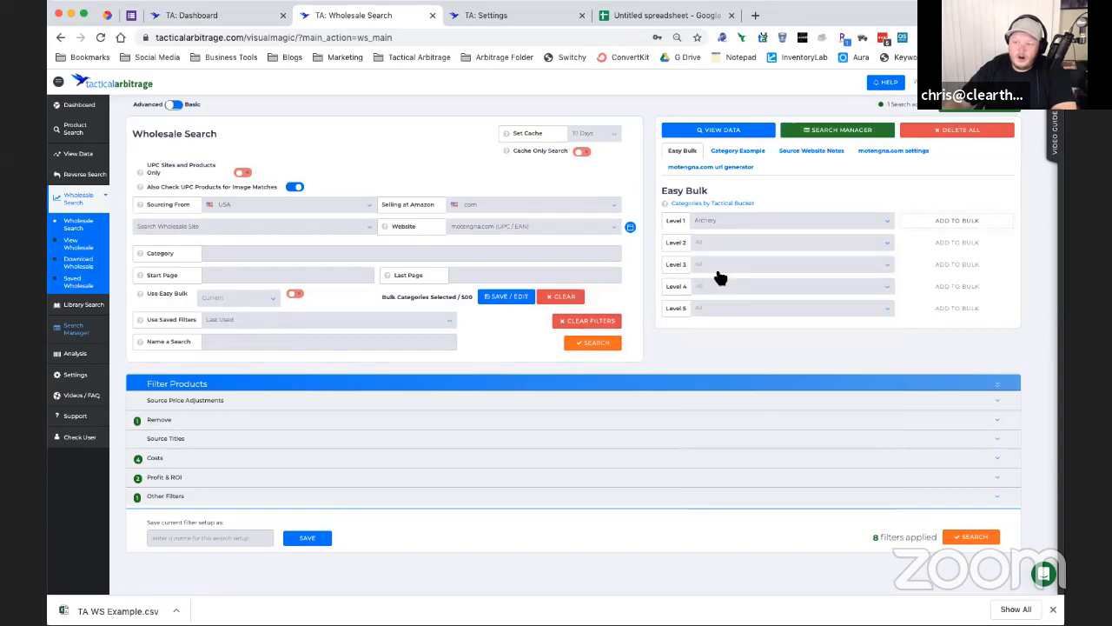
{"action": "left_click", "coordinate": [956, 221]}
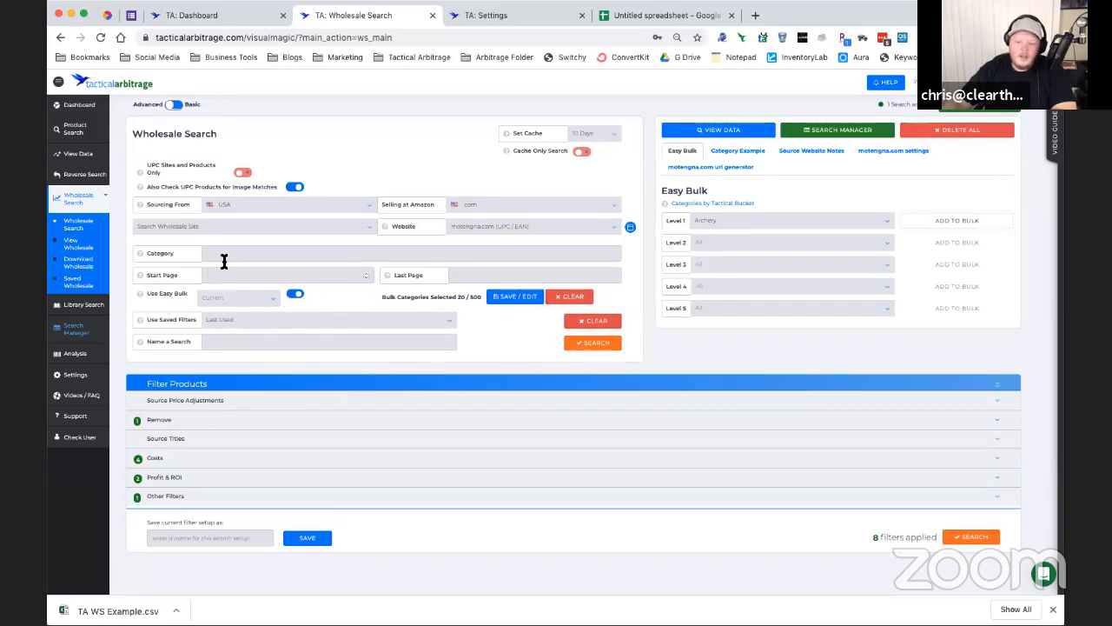
Step: Review the Category Example and the motengna.com URL generator, and return to the Easy Bulk options
{"action": "left_click", "coordinate": [737, 151]}
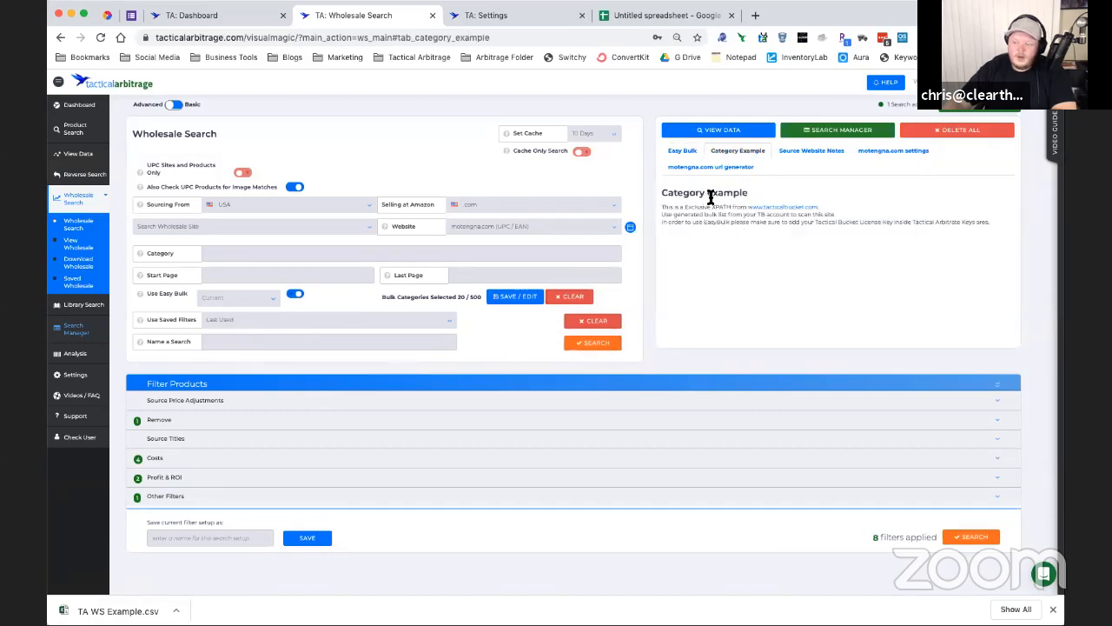
{"action": "left_click", "coordinate": [682, 153]}
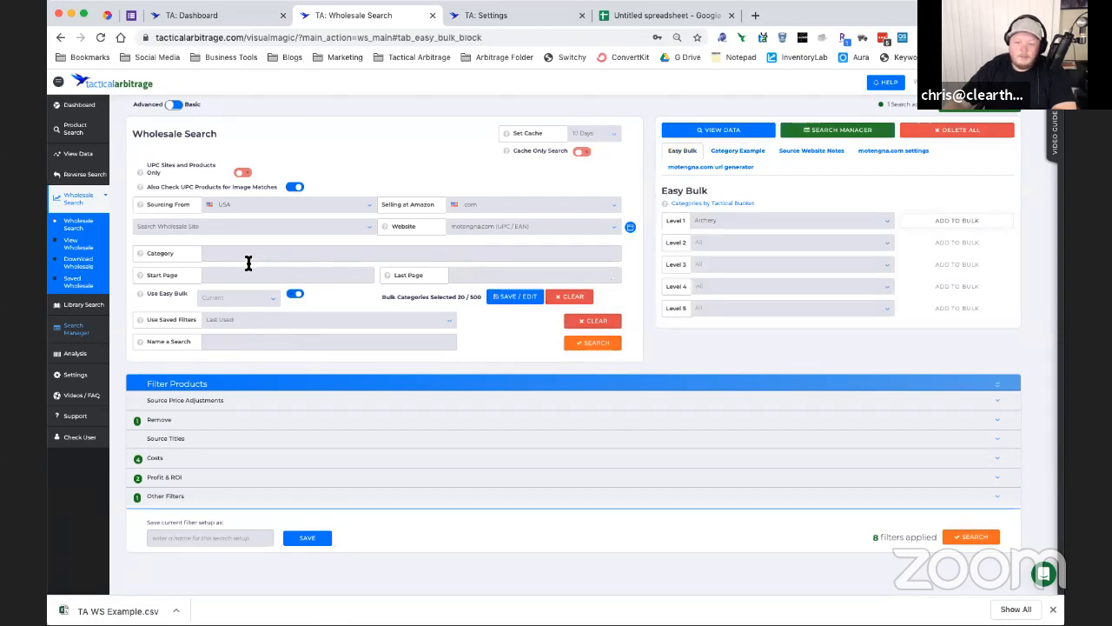
{"action": "left_click", "coordinate": [714, 167]}
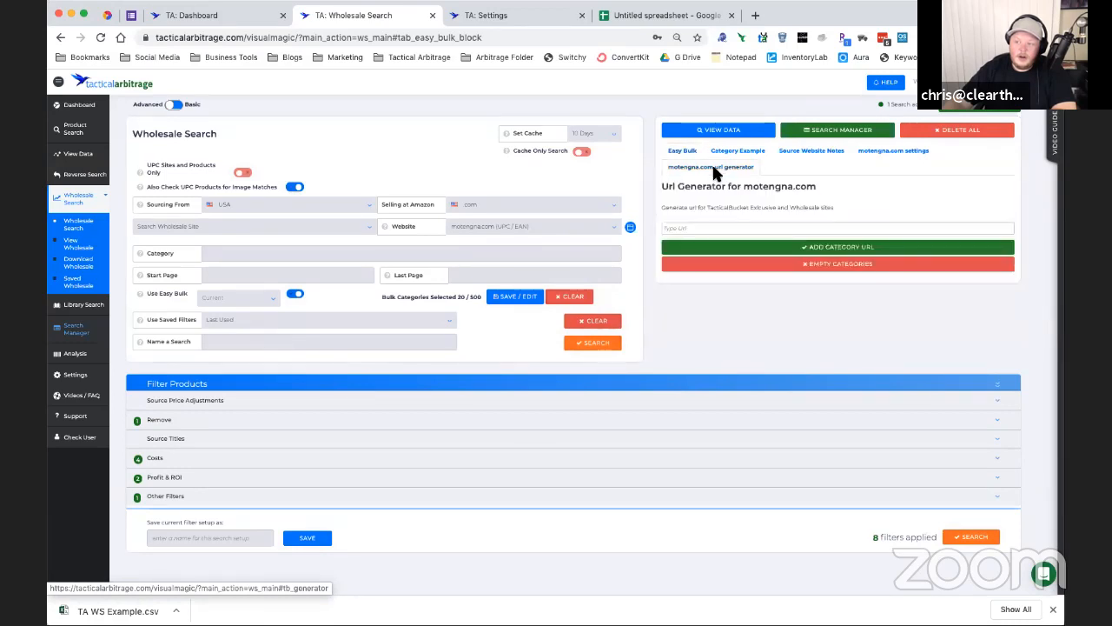
{"action": "left_click", "coordinate": [682, 152]}
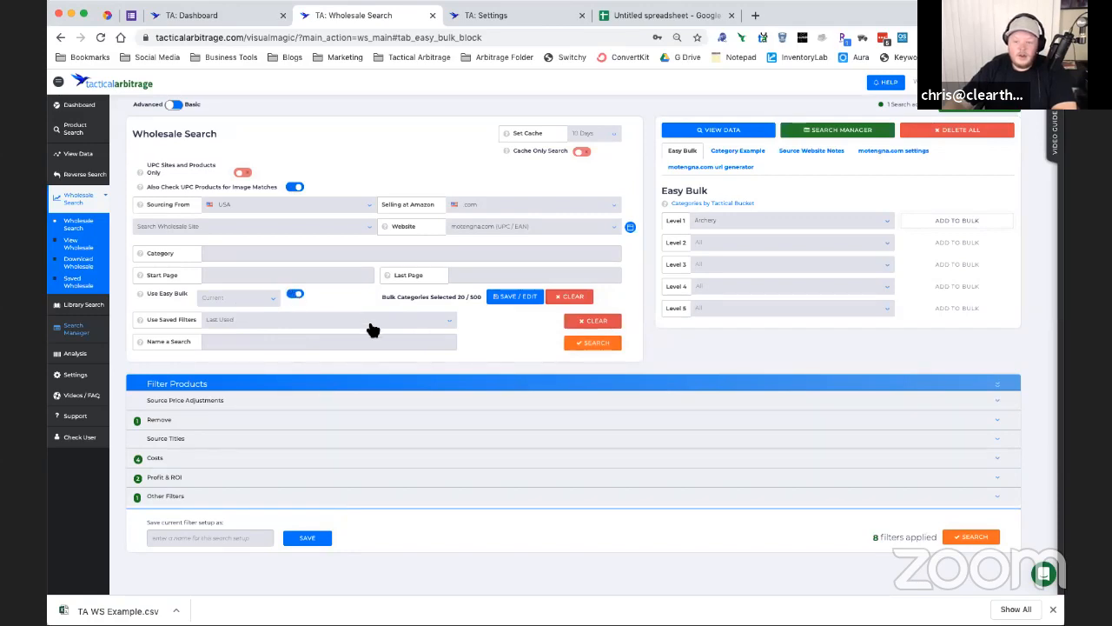
Step: Load the saved filter set WS Test Filter and run the motengna.com wholesale site search
{"action": "left_click", "coordinate": [451, 323]}
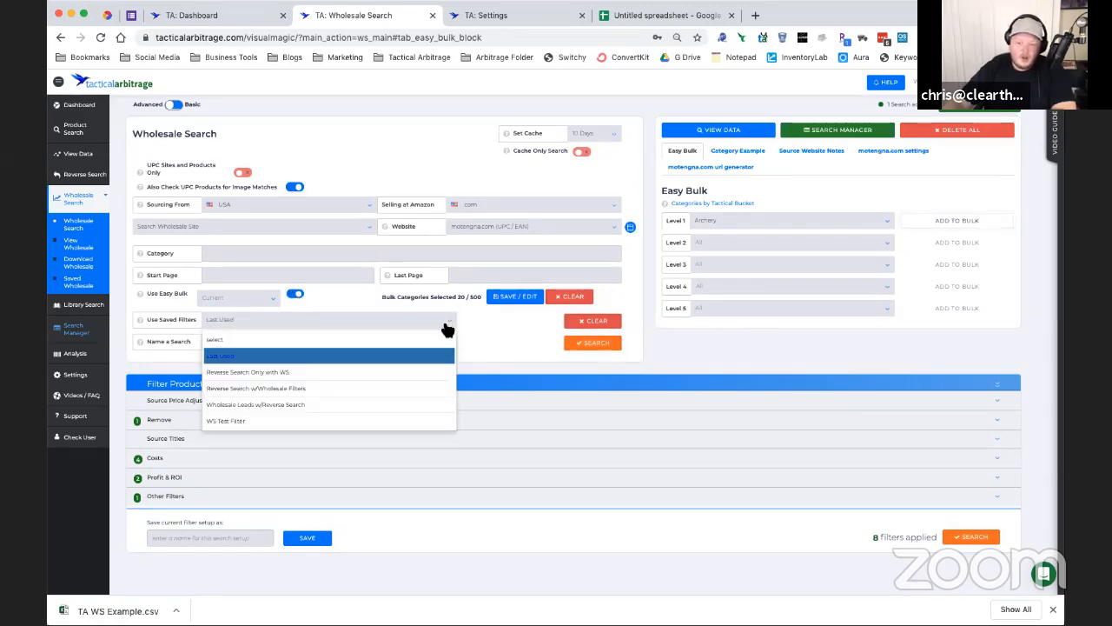
{"action": "left_click", "coordinate": [260, 423]}
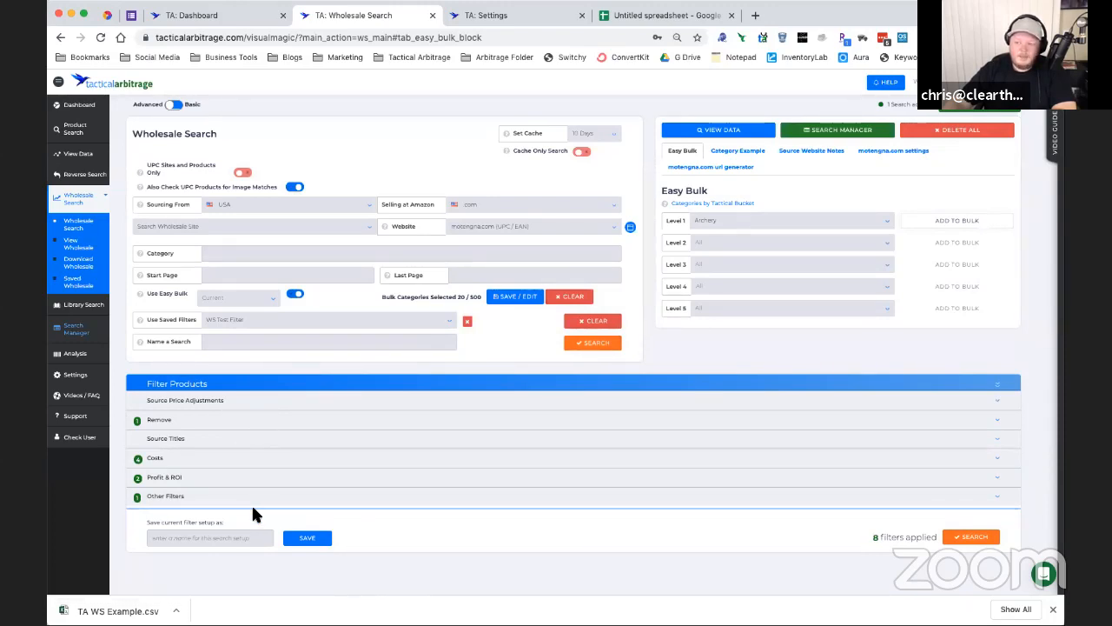
{"action": "left_click", "coordinate": [586, 345]}
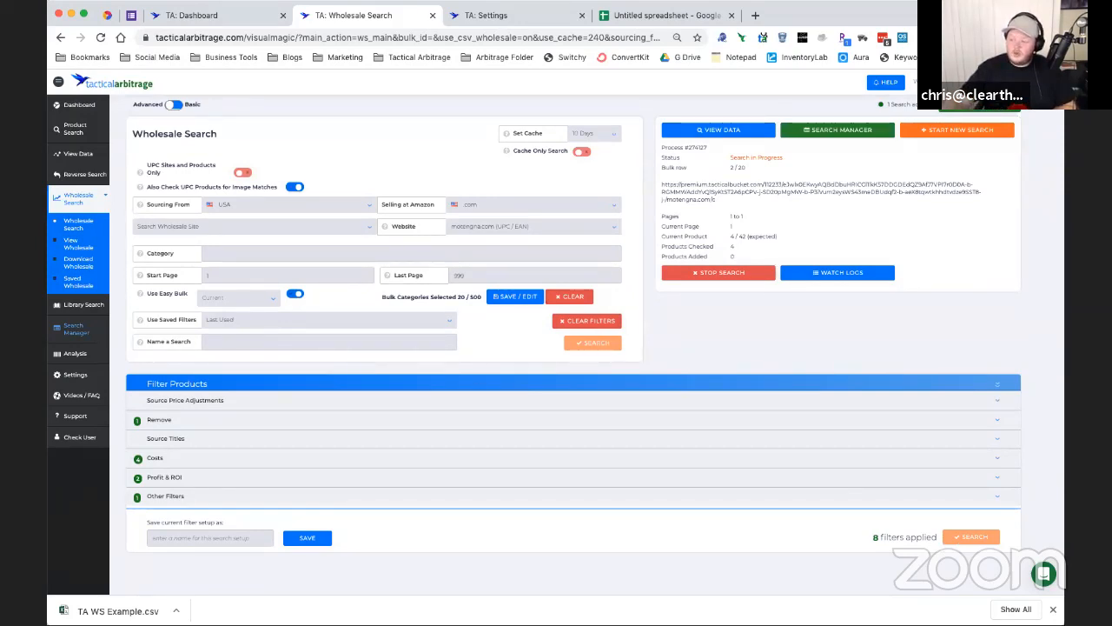
Step: Start a new wholesale search and set its type to Search Seller Products
{"action": "left_click", "coordinate": [1053, 609]}
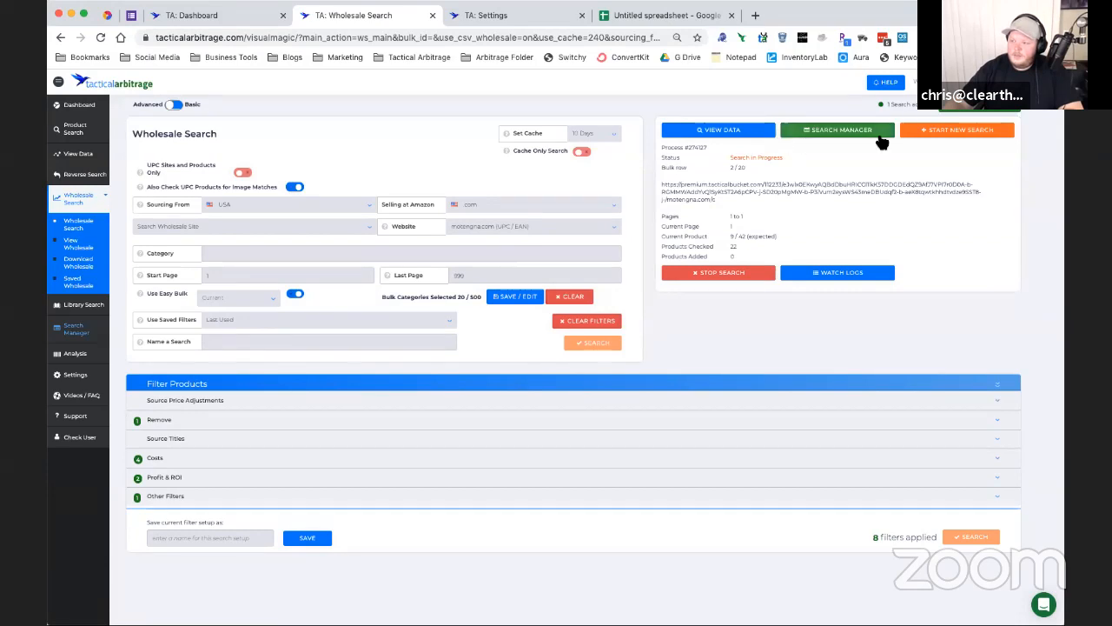
{"action": "left_click", "coordinate": [926, 132]}
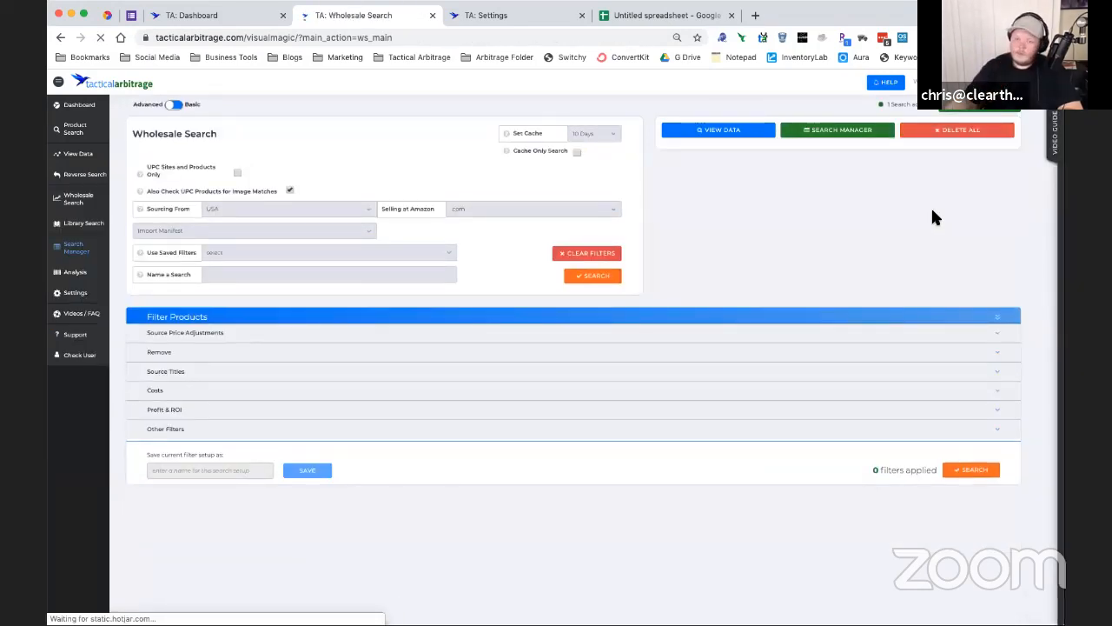
{"action": "left_click", "coordinate": [368, 227]}
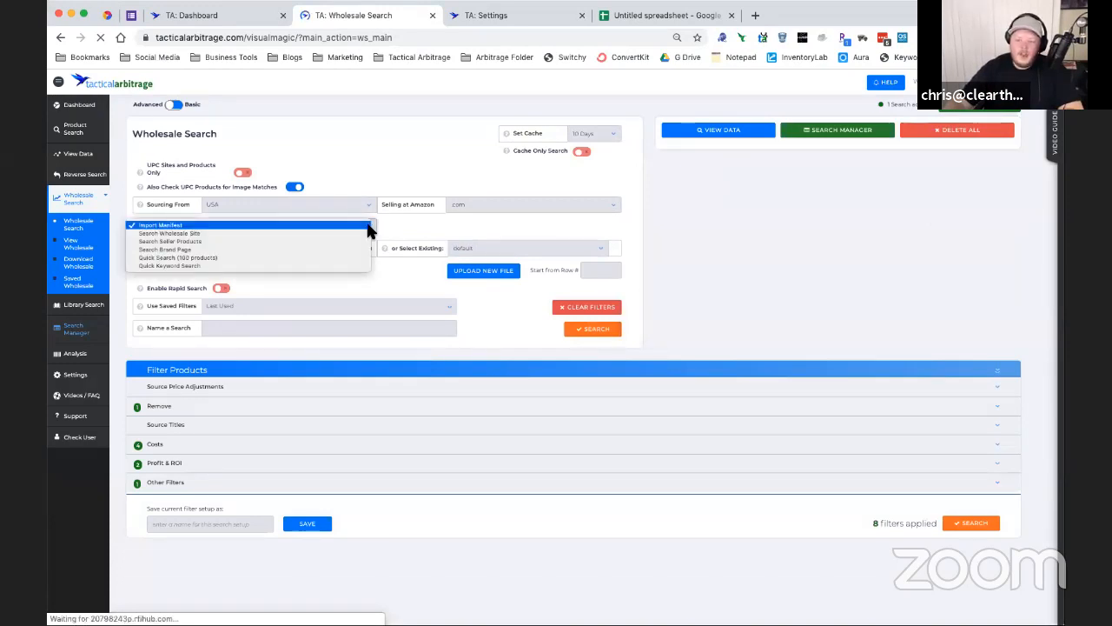
{"action": "left_click", "coordinate": [369, 229]}
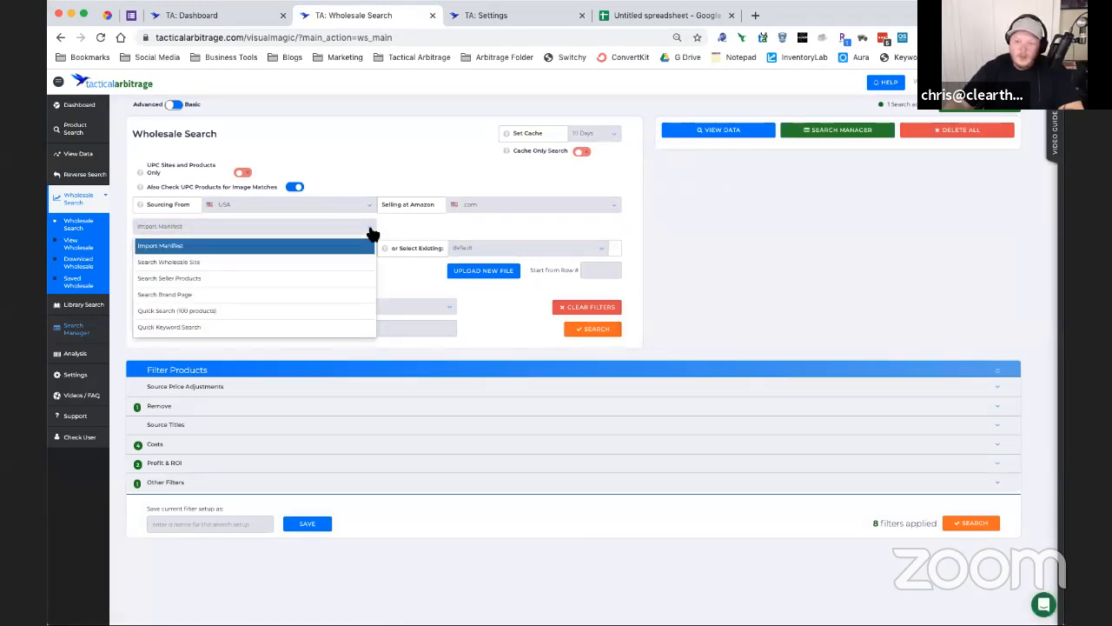
{"action": "left_click", "coordinate": [219, 287]}
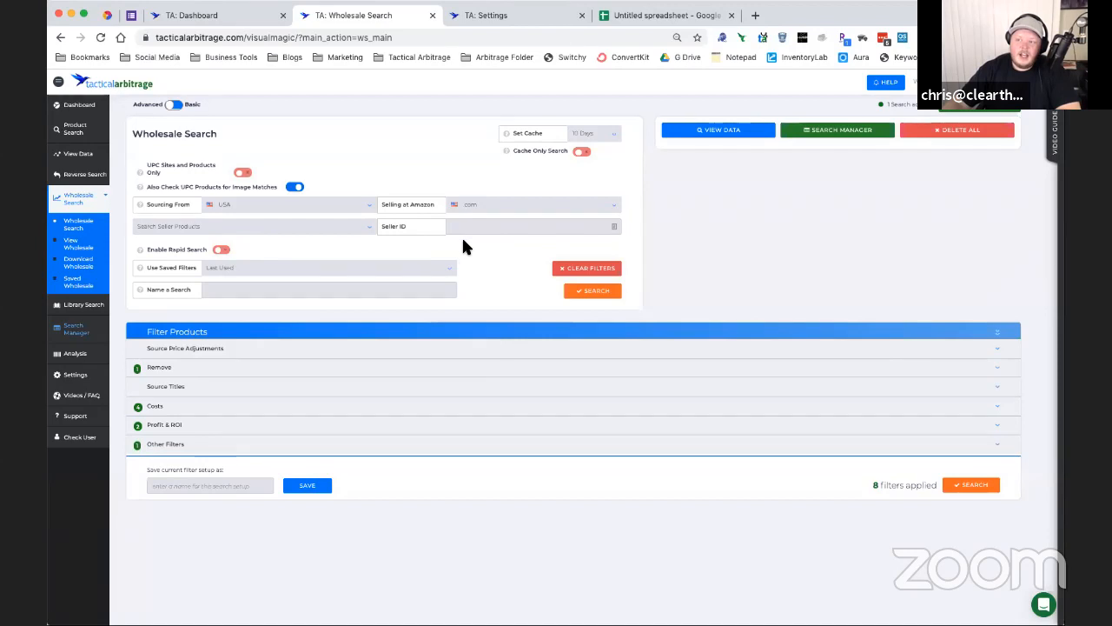
Step: Switch to the browser tab with the untitled spreadsheet and load amazon.com in it
{"action": "left_click", "coordinate": [682, 26]}
{"action": "left_click", "coordinate": [509, 42]}
{"action": "type", "text": "a"}
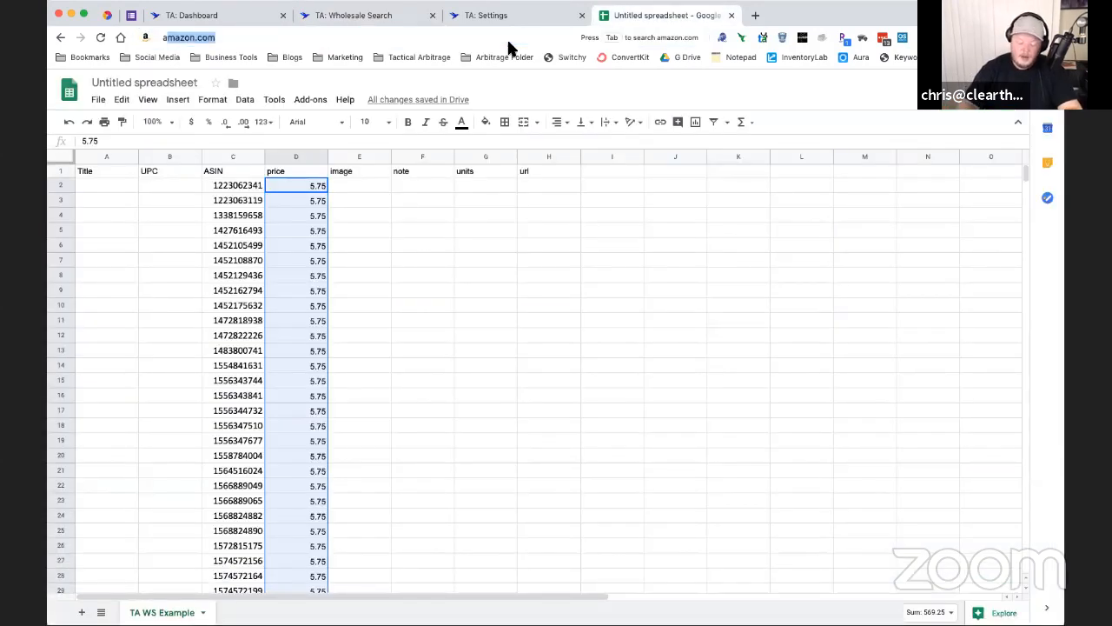
{"action": "type", "text": "mazon.co"}
{"action": "key", "text": "Return"}
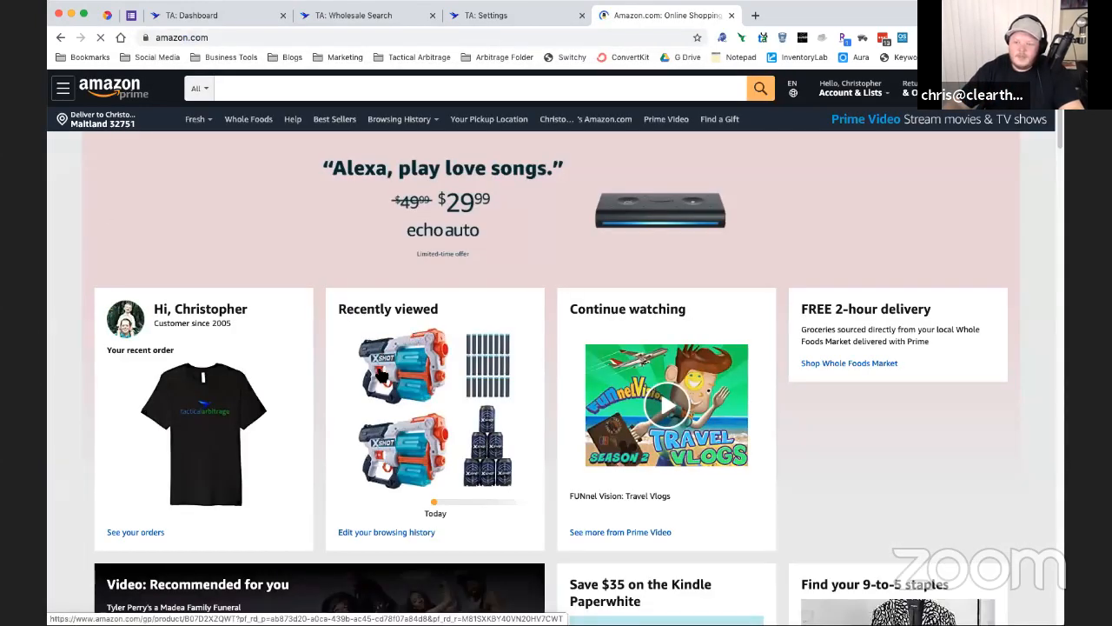
Step: Search Amazon's Sports & Outdoors department for hiking
{"action": "left_click", "coordinate": [205, 89]}
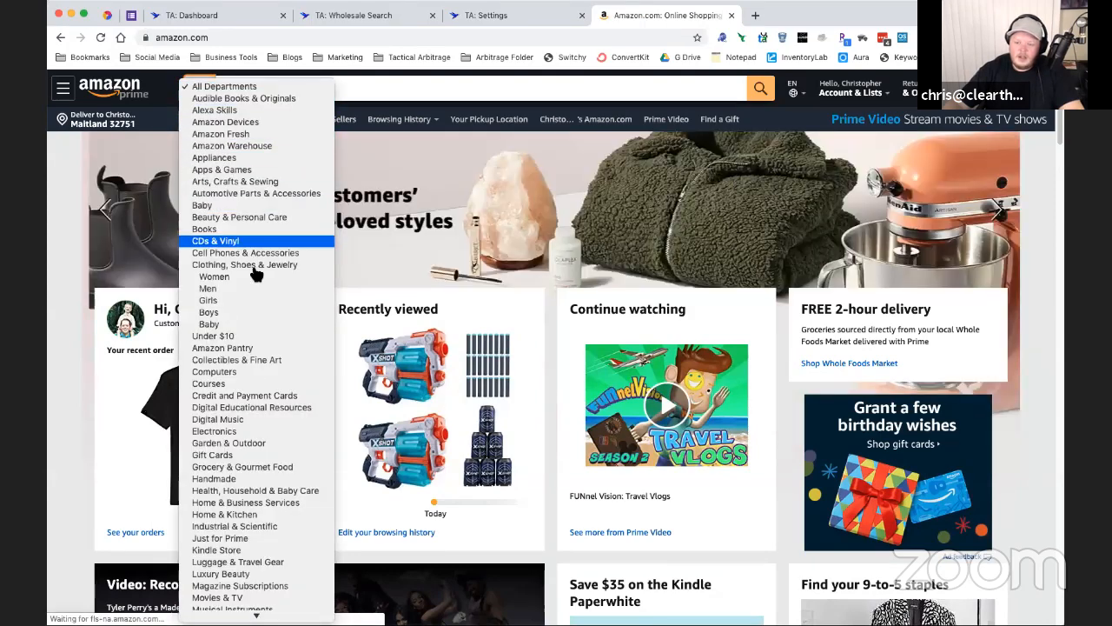
{"action": "left_click", "coordinate": [75, 273]}
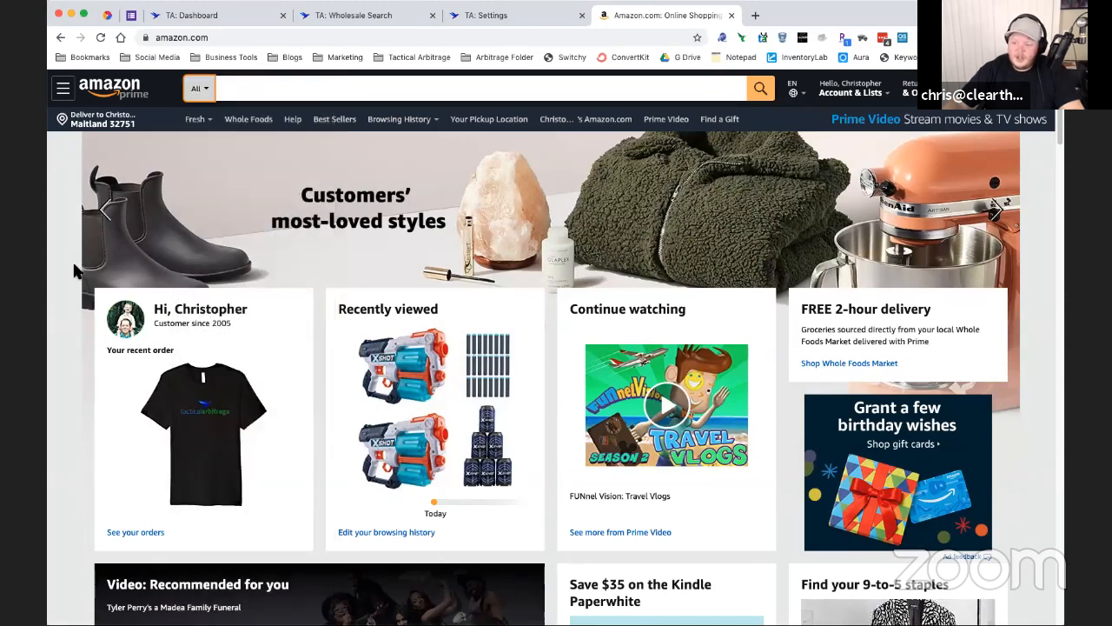
{"action": "mouse_move", "coordinate": [454, 415]}
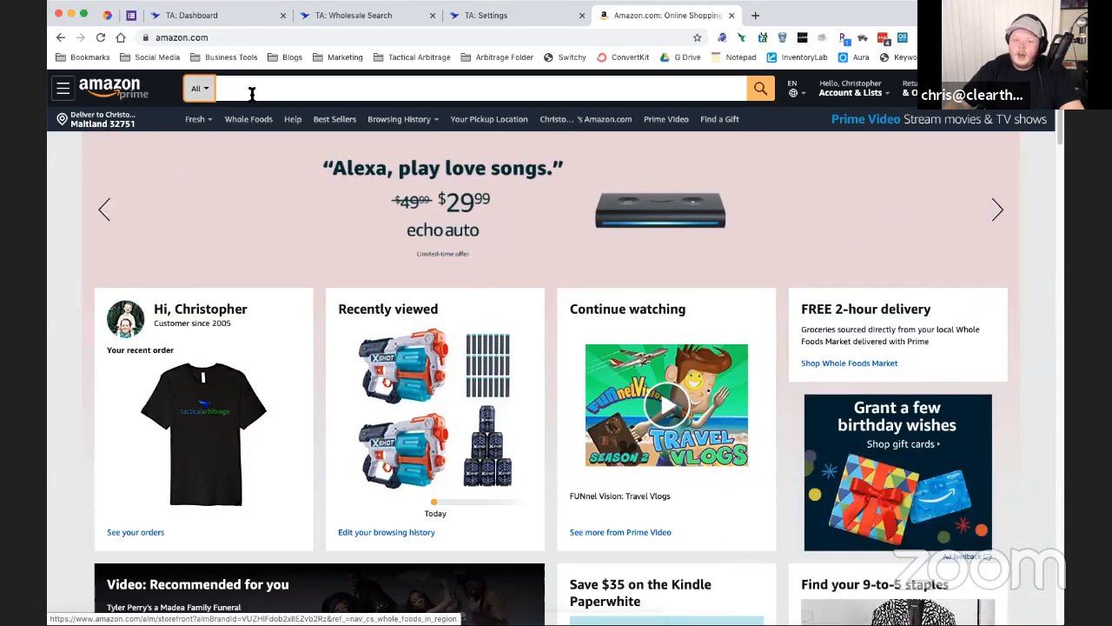
{"action": "left_click", "coordinate": [209, 92]}
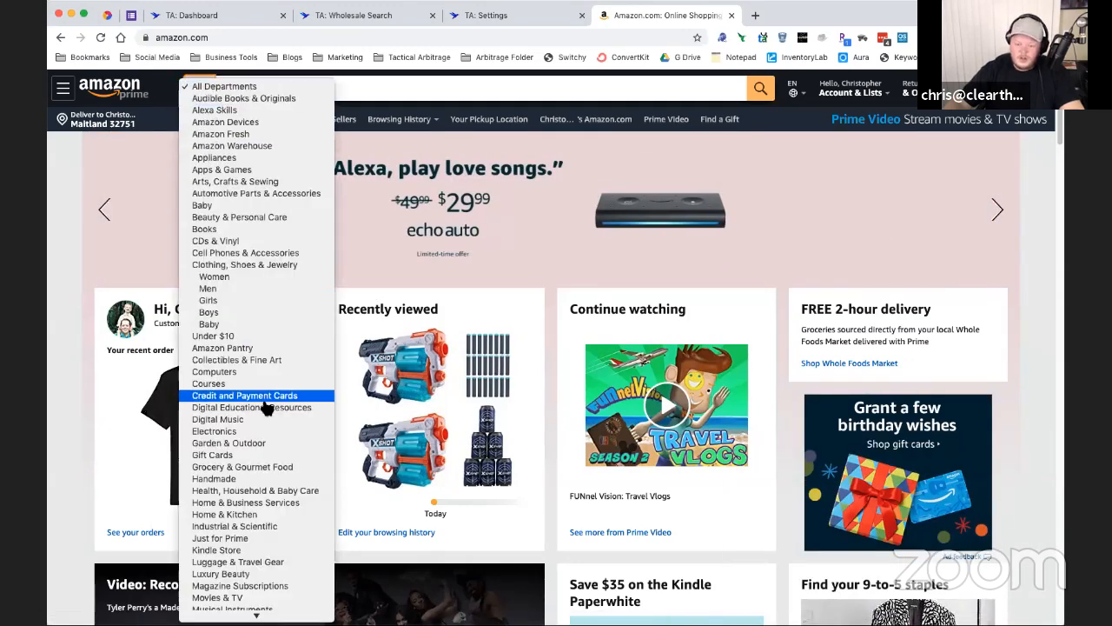
{"action": "scroll", "coordinate": [265, 404], "scroll_direction": "down", "scroll_amount": 3}
{"action": "left_click", "coordinate": [260, 546]}
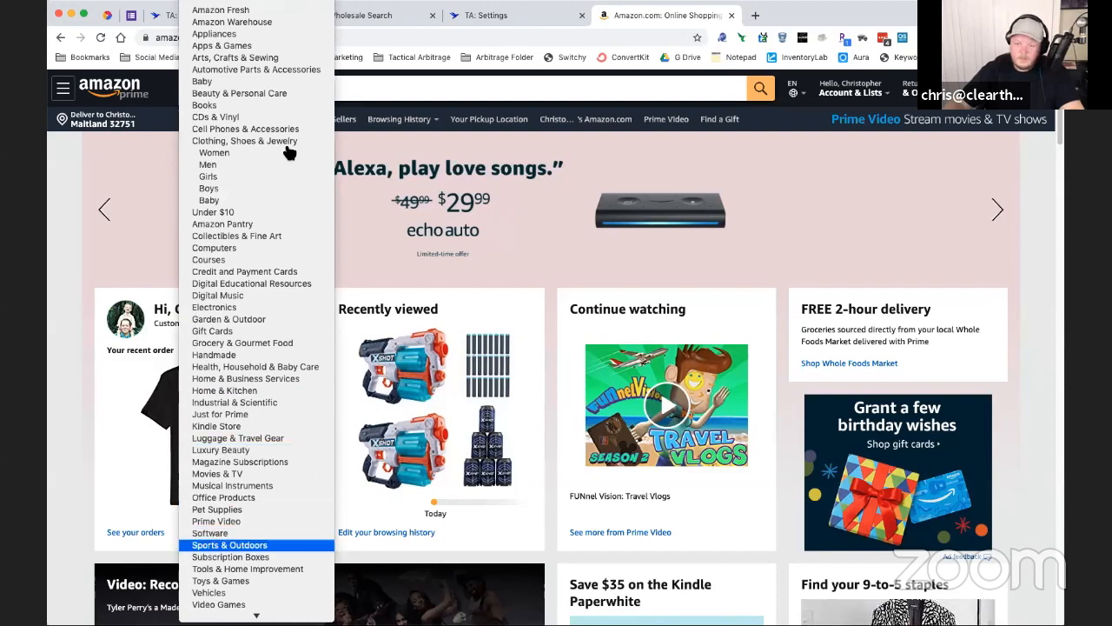
{"action": "left_click", "coordinate": [283, 88]}
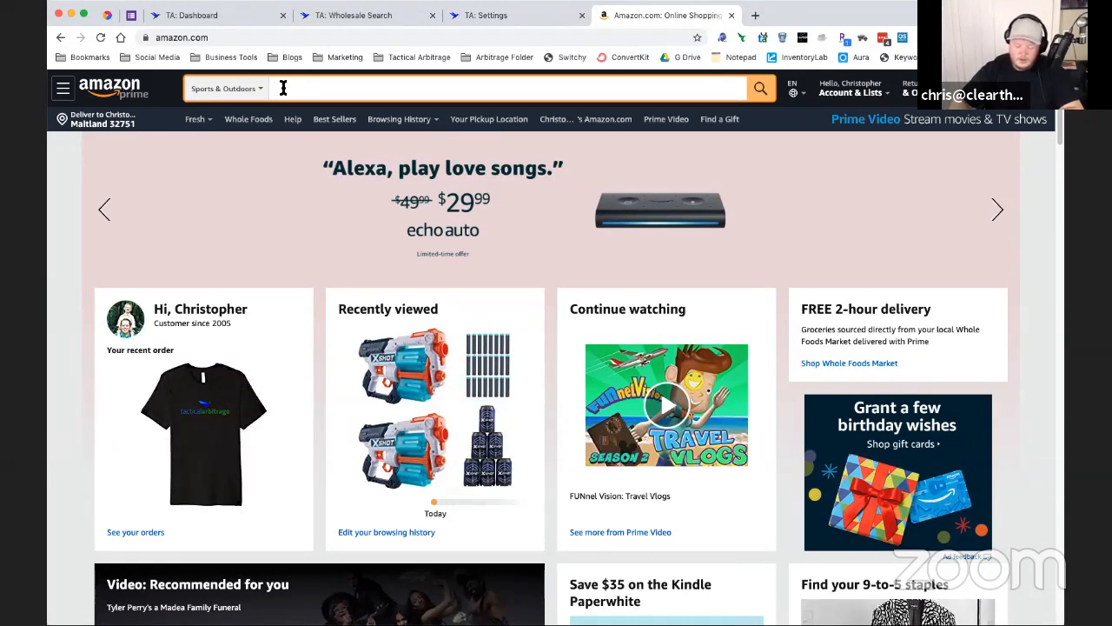
{"action": "type", "text": "hiking"}
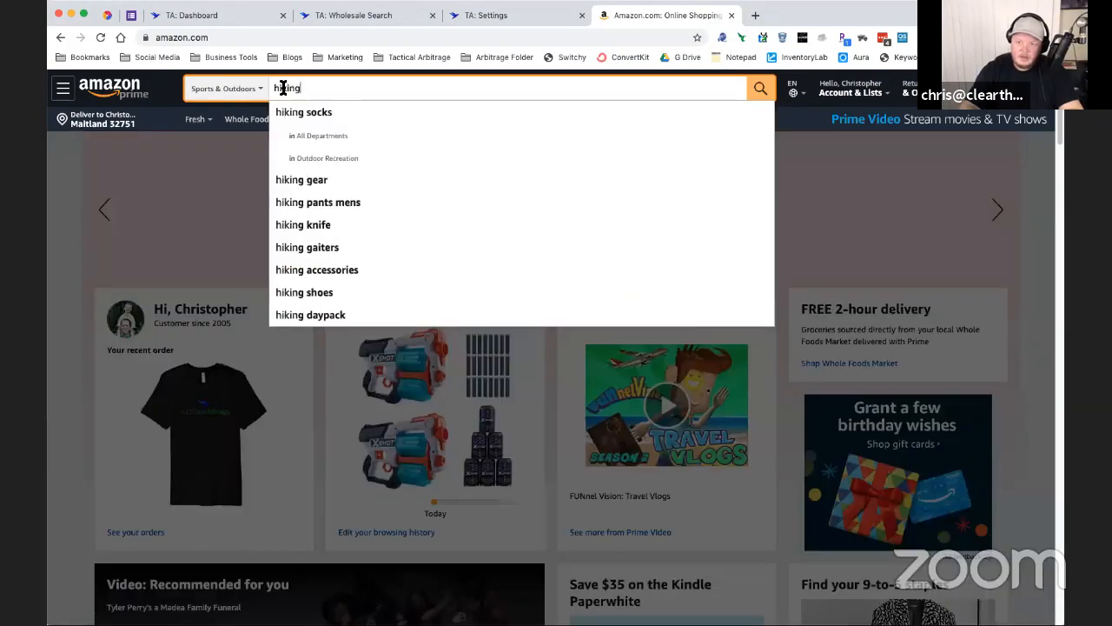
{"action": "key", "text": "Return"}
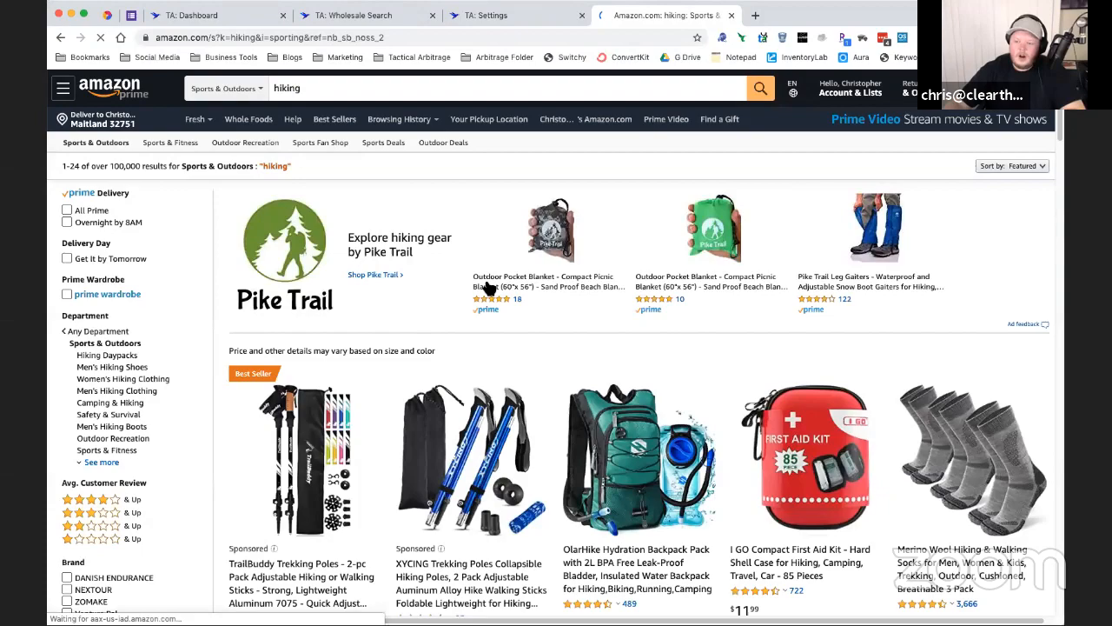
Step: Narrow the hiking results to the Outdoor Recreation department and its Safety & Survival category
{"action": "scroll", "coordinate": [677, 343], "scroll_direction": "down", "scroll_amount": 2}
{"action": "scroll", "coordinate": [680, 352], "scroll_direction": "down", "scroll_amount": 8}
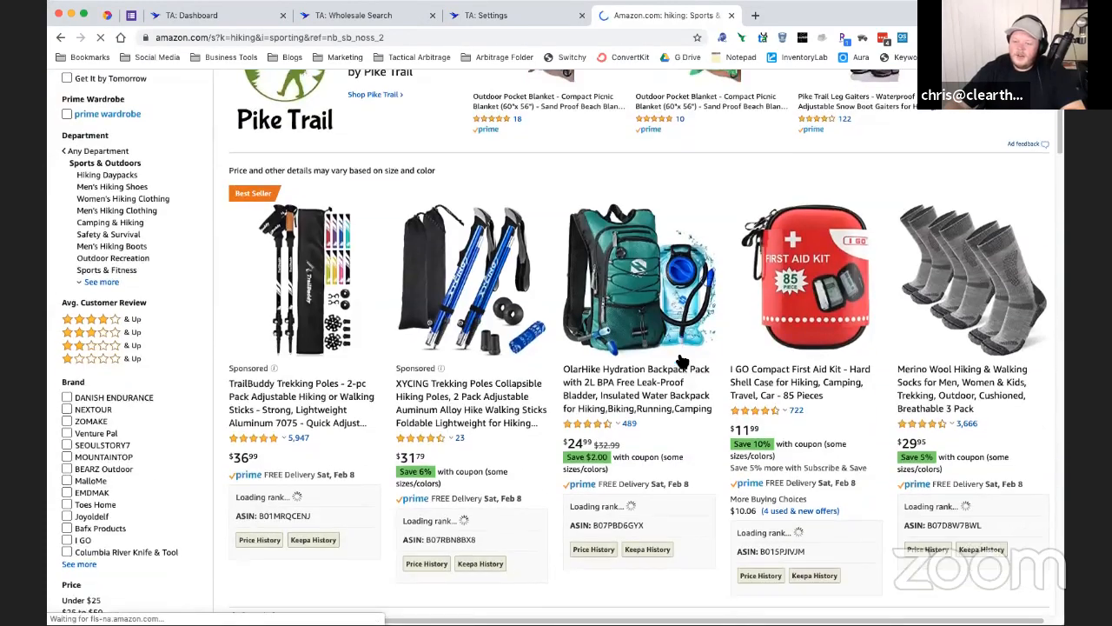
{"action": "scroll", "coordinate": [682, 371], "scroll_direction": "down", "scroll_amount": 6}
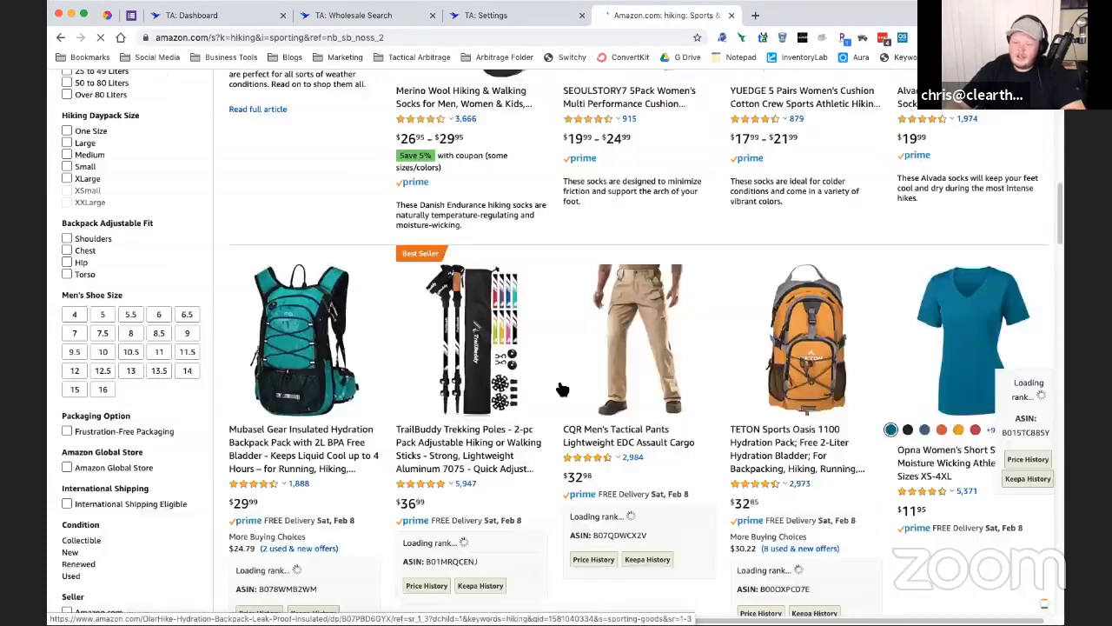
{"action": "scroll", "coordinate": [521, 383], "scroll_direction": "up", "scroll_amount": 4}
{"action": "scroll", "coordinate": [533, 389], "scroll_direction": "up", "scroll_amount": 15}
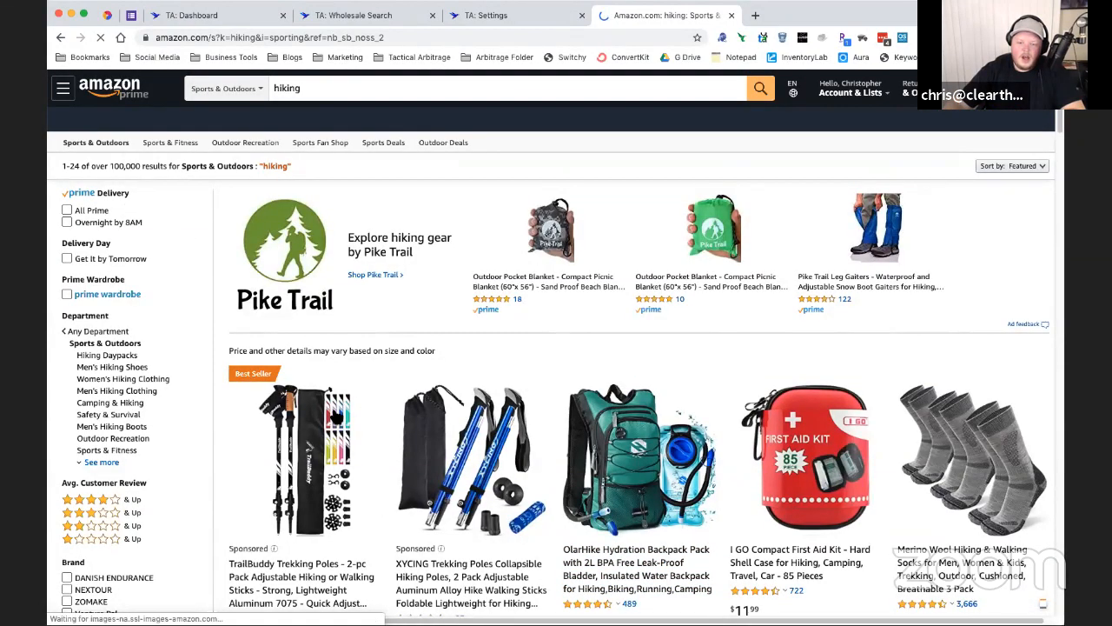
{"action": "mouse_move", "coordinate": [336, 423]}
{"action": "scroll", "coordinate": [213, 421], "scroll_direction": "down", "scroll_amount": 1}
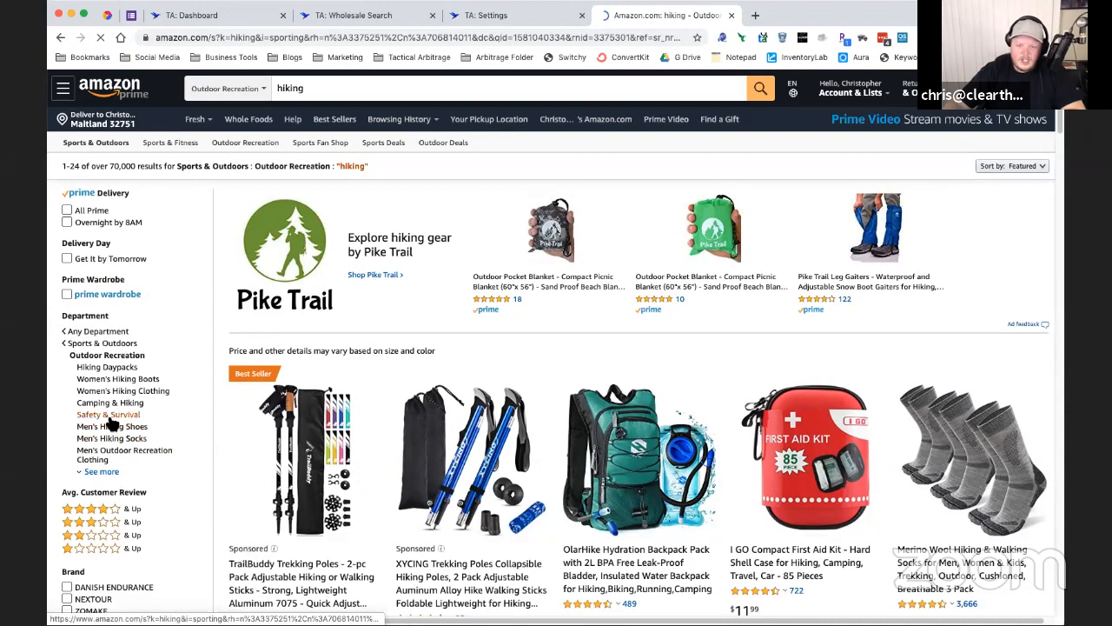
{"action": "left_click", "coordinate": [110, 416]}
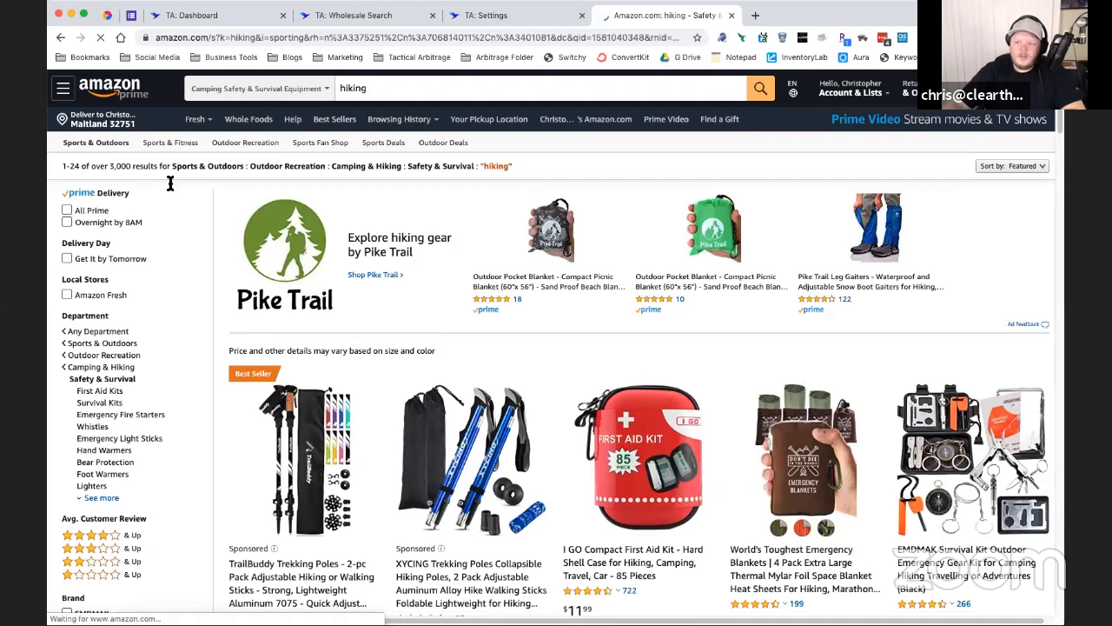
Step: Examine the Safety & Survival listings for their sales ranks, prices, seller names and number of FBA sellers
{"action": "scroll", "coordinate": [545, 339], "scroll_direction": "down", "scroll_amount": 2}
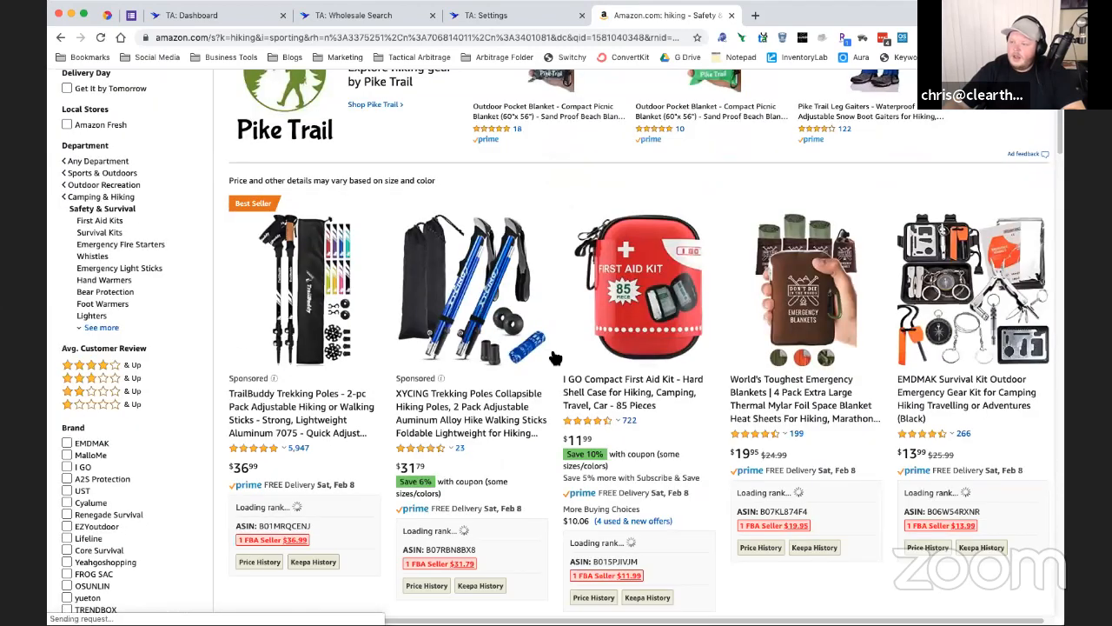
{"action": "scroll", "coordinate": [712, 329], "scroll_direction": "down", "scroll_amount": 1}
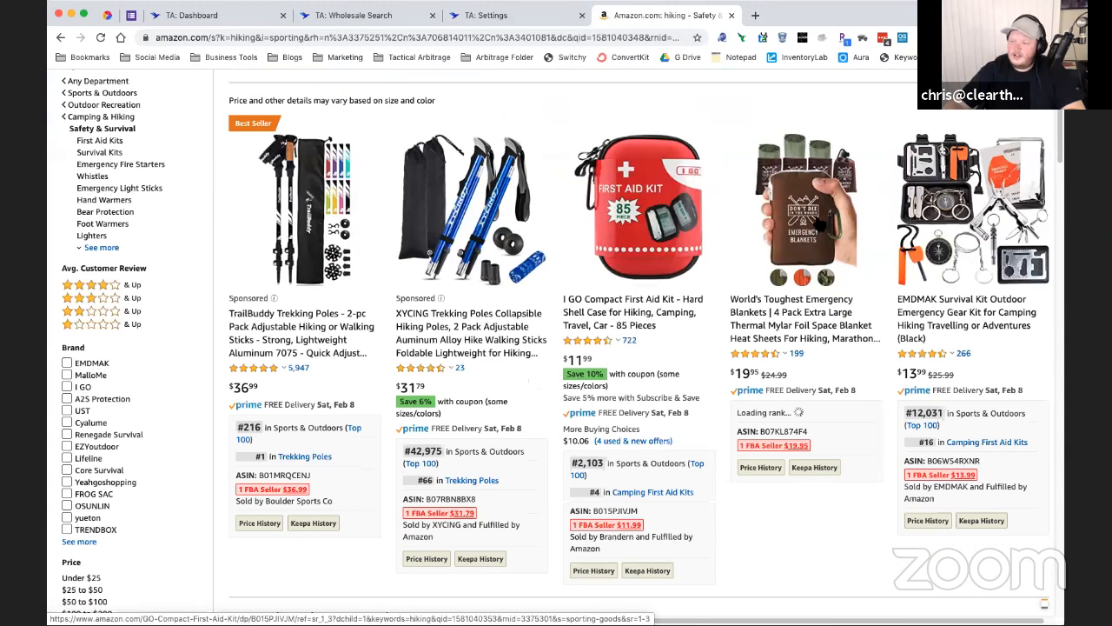
{"action": "mouse_move", "coordinate": [802, 238]}
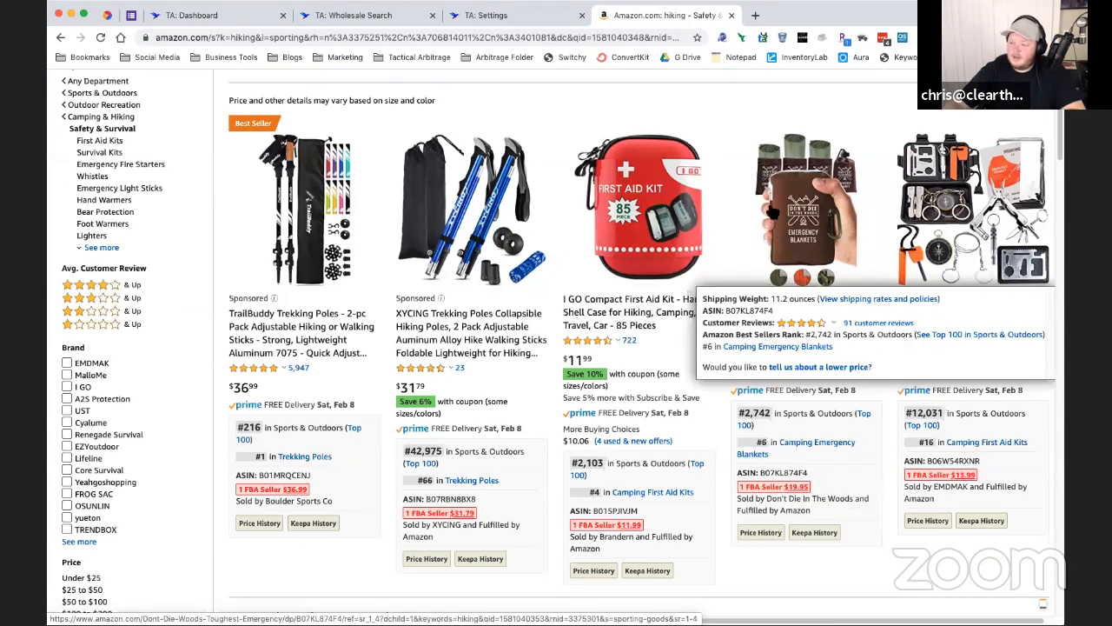
{"action": "mouse_move", "coordinate": [630, 218]}
{"action": "scroll", "coordinate": [631, 220], "scroll_direction": "down", "scroll_amount": 5}
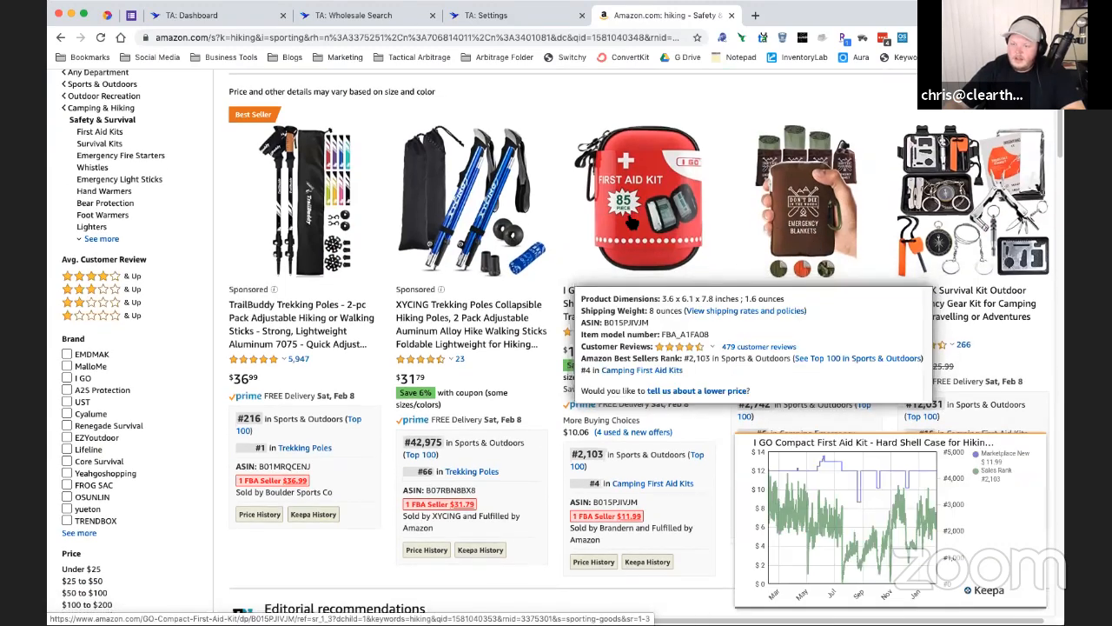
{"action": "scroll", "coordinate": [630, 222], "scroll_direction": "down", "scroll_amount": 6}
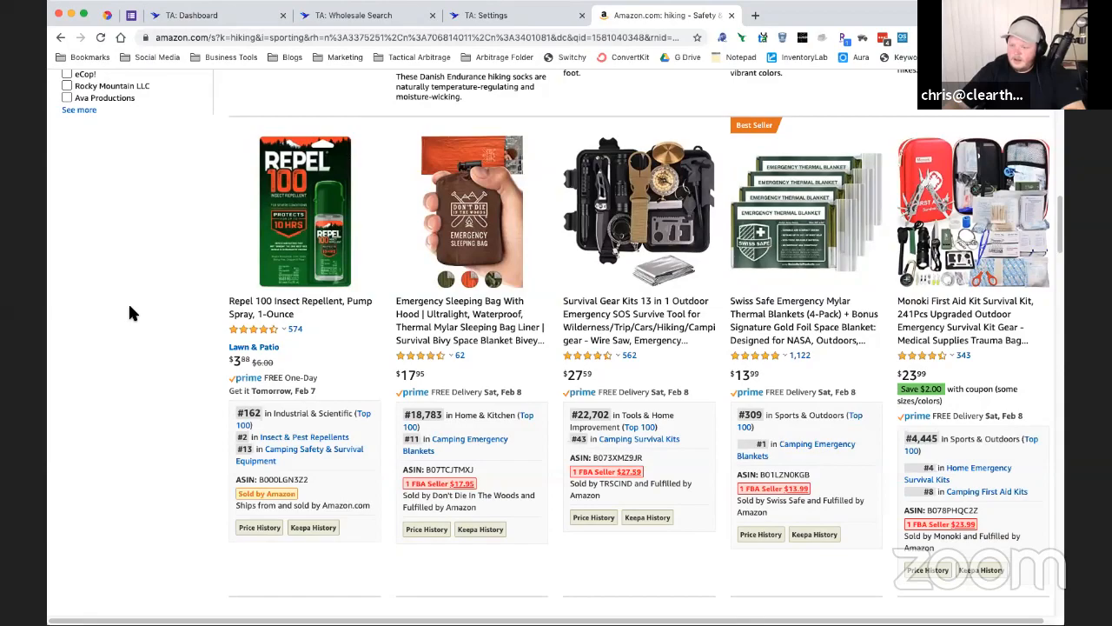
{"action": "scroll", "coordinate": [269, 305], "scroll_direction": "down", "scroll_amount": 3}
{"action": "scroll", "coordinate": [269, 304], "scroll_direction": "down", "scroll_amount": 8}
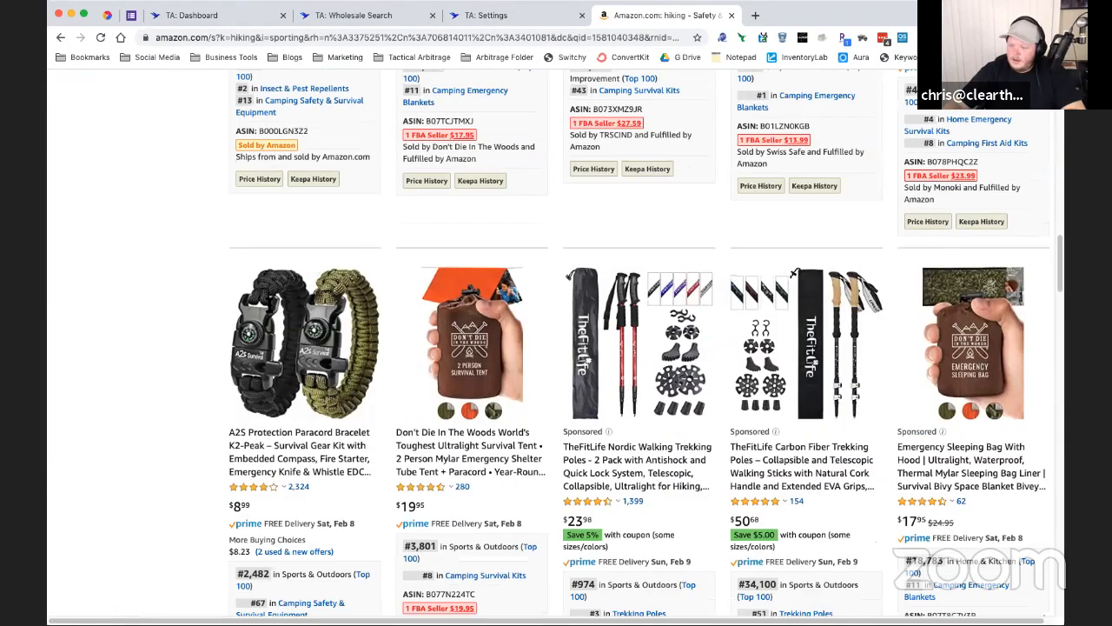
{"action": "scroll", "coordinate": [223, 317], "scroll_direction": "down", "scroll_amount": 4}
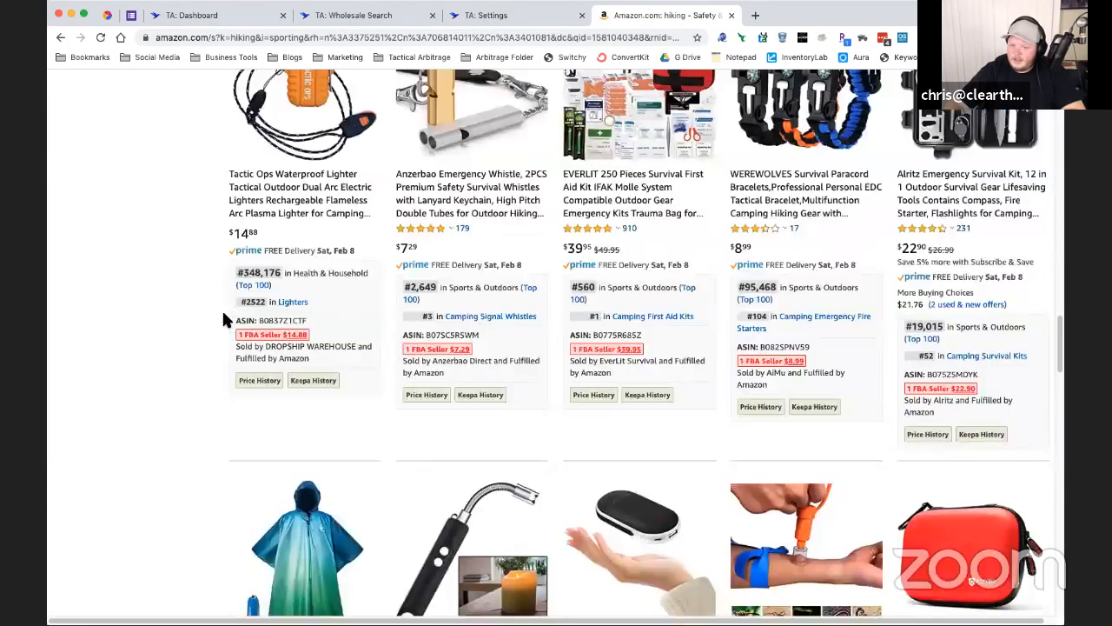
{"action": "scroll", "coordinate": [224, 318], "scroll_direction": "down", "scroll_amount": 5}
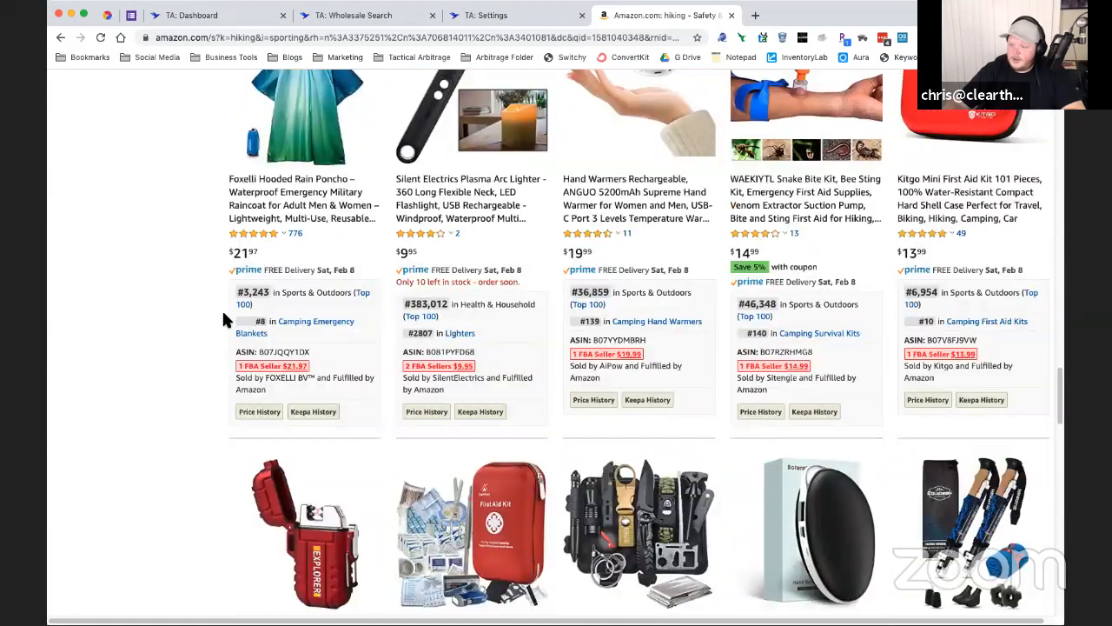
Step: Examine the remaining hiking results in Safety & Survival, continuing through the second page to the third, for listings with several FBA sellers
{"action": "scroll", "coordinate": [224, 320], "scroll_direction": "down", "scroll_amount": 6}
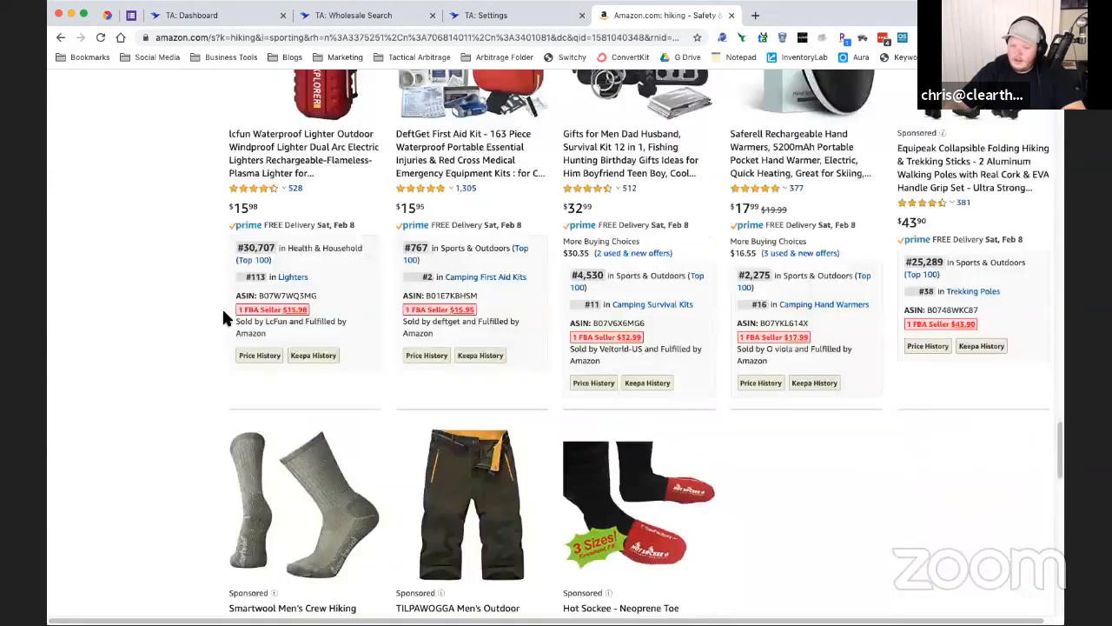
{"action": "scroll", "coordinate": [222, 307], "scroll_direction": "down", "scroll_amount": 5}
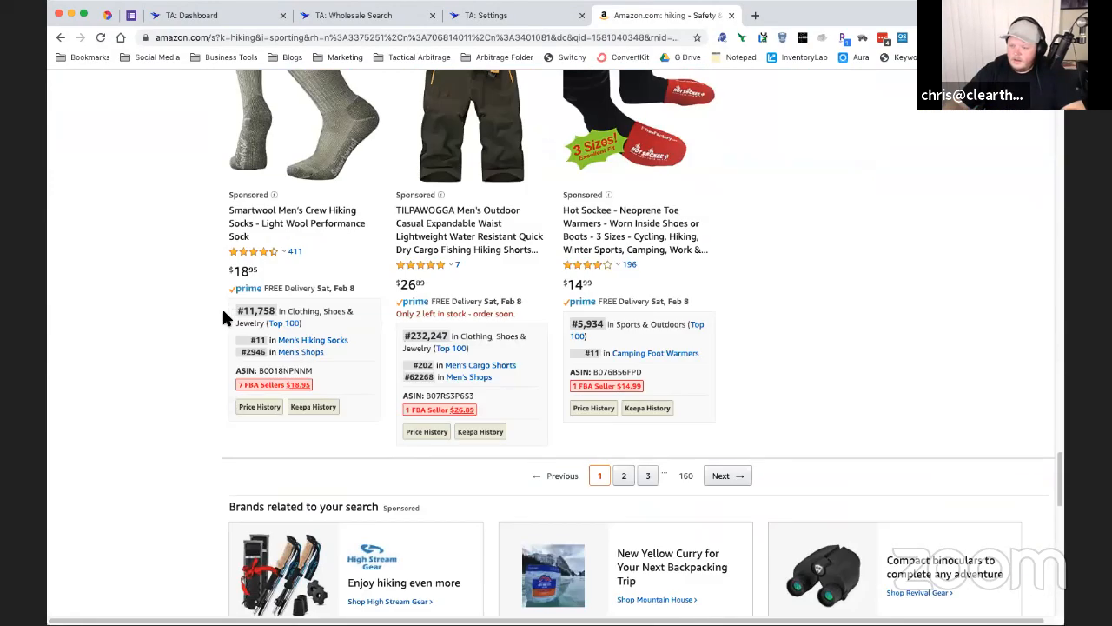
{"action": "left_click", "coordinate": [726, 478]}
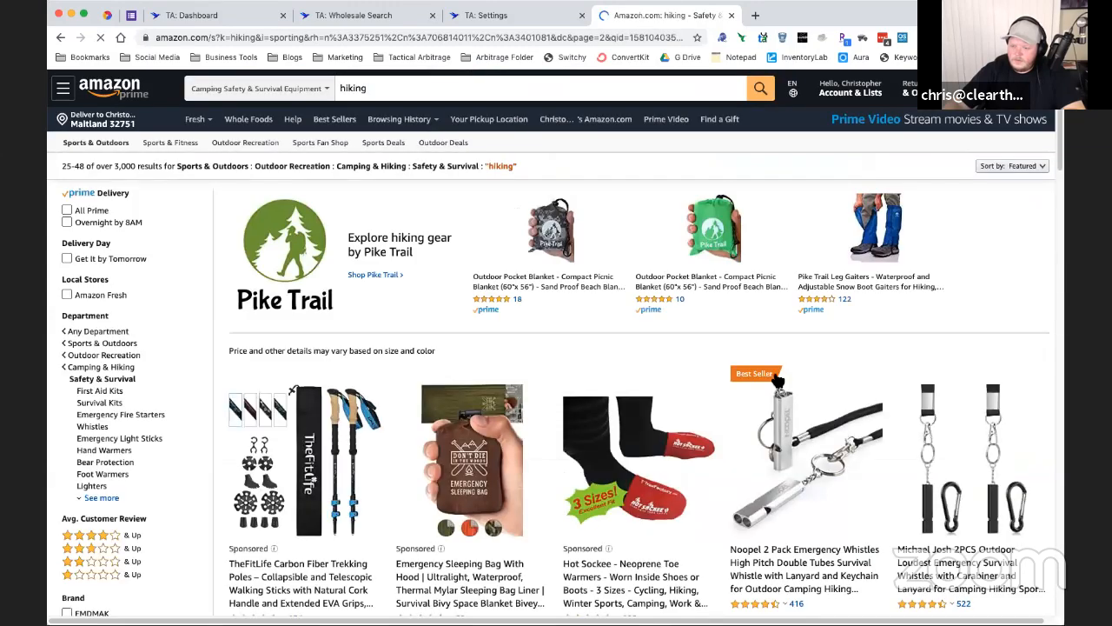
{"action": "scroll", "coordinate": [775, 387], "scroll_direction": "down", "scroll_amount": 3}
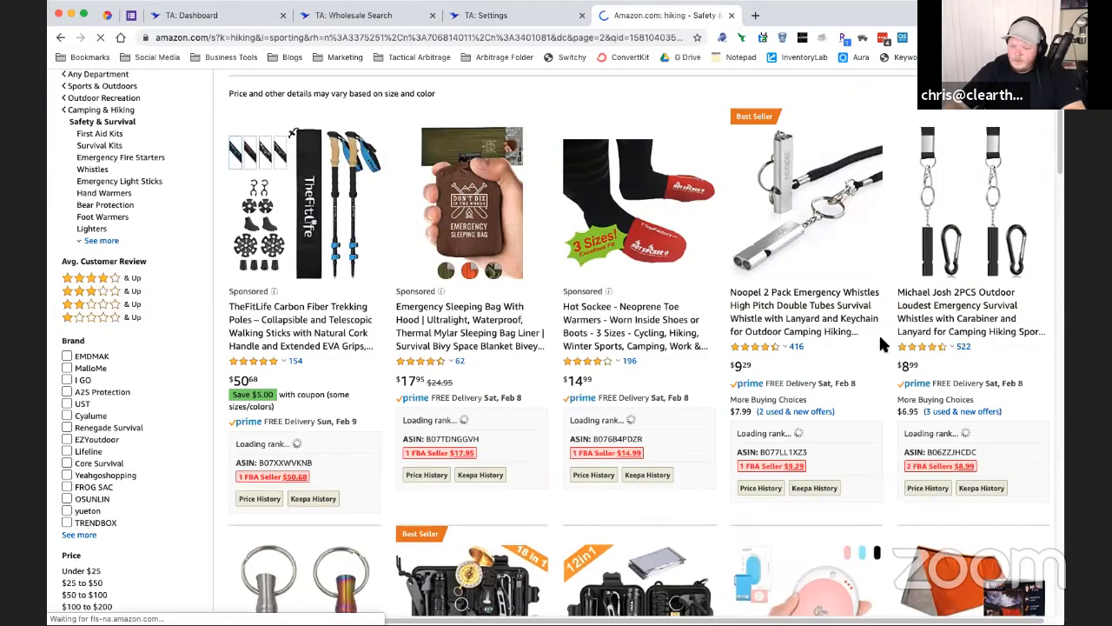
{"action": "scroll", "coordinate": [879, 343], "scroll_direction": "down", "scroll_amount": 1}
{"action": "scroll", "coordinate": [881, 343], "scroll_direction": "down", "scroll_amount": 5}
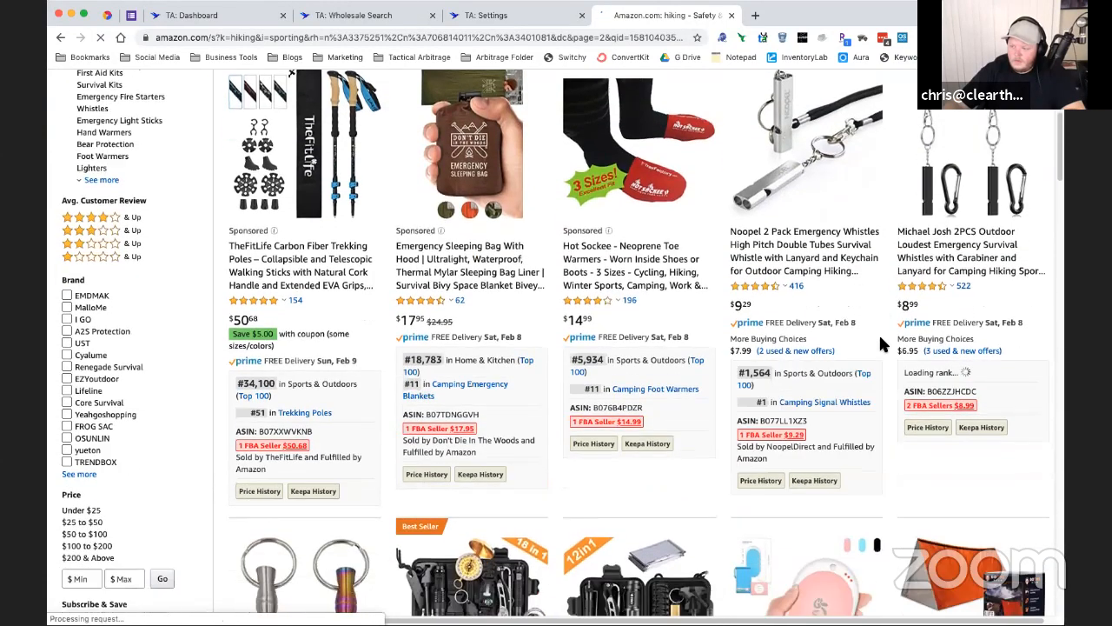
{"action": "scroll", "coordinate": [881, 344], "scroll_direction": "down", "scroll_amount": 5}
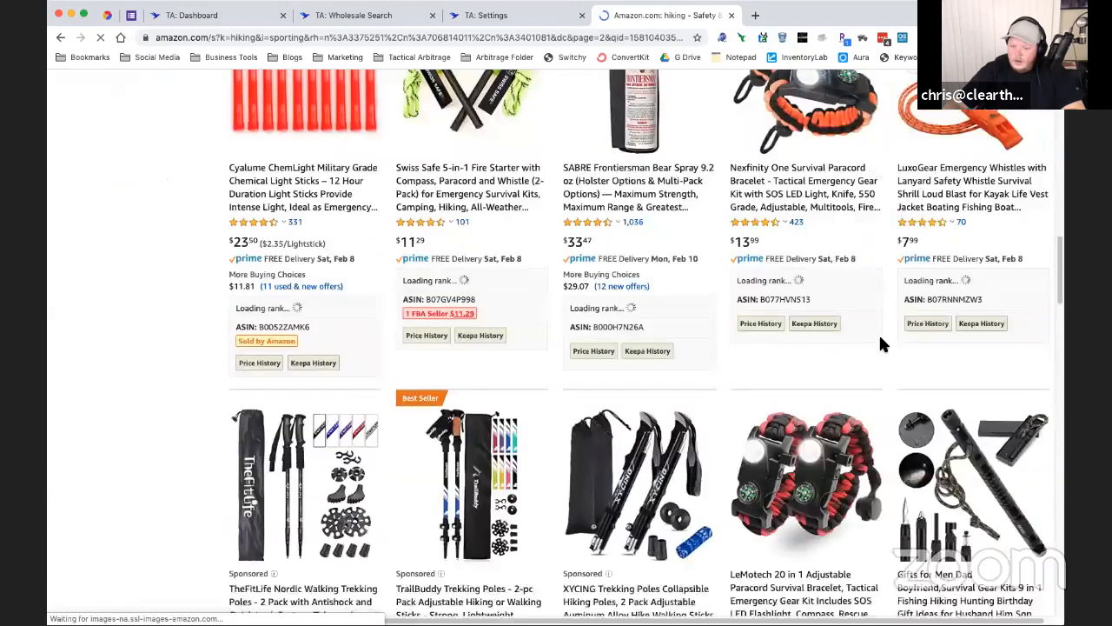
{"action": "scroll", "coordinate": [880, 338], "scroll_direction": "down", "scroll_amount": 5}
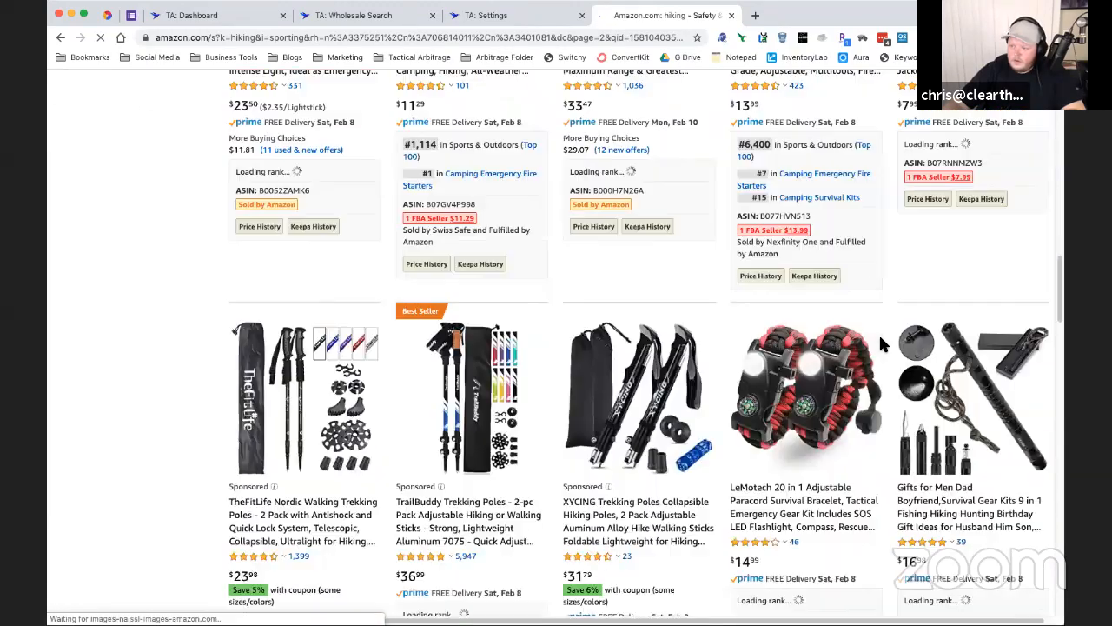
{"action": "scroll", "coordinate": [878, 344], "scroll_direction": "down", "scroll_amount": 9}
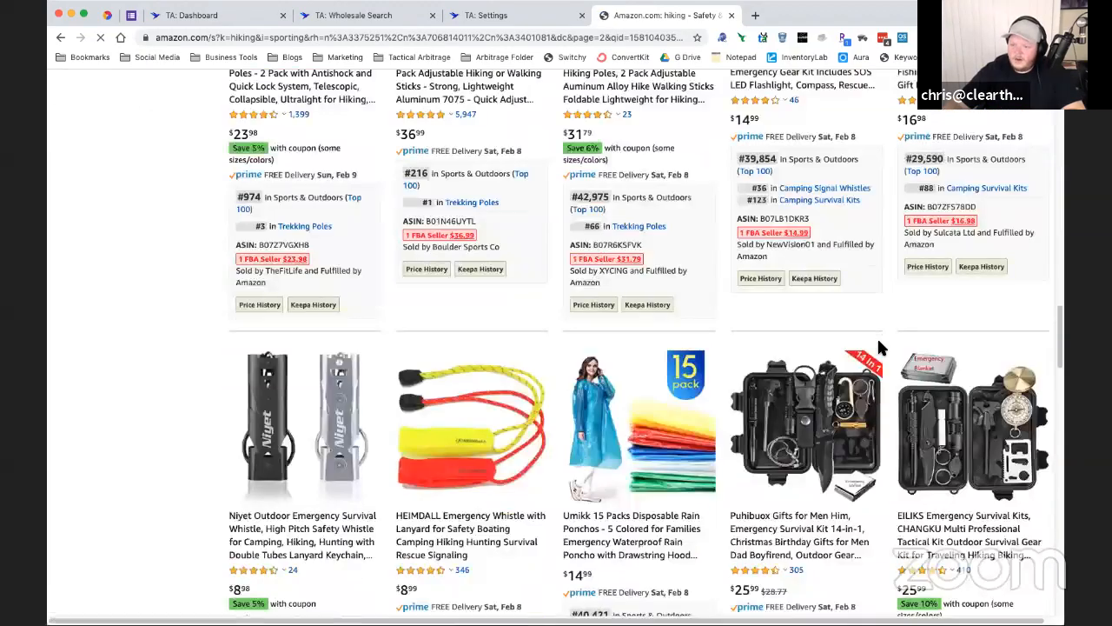
{"action": "scroll", "coordinate": [883, 351], "scroll_direction": "down", "scroll_amount": 3}
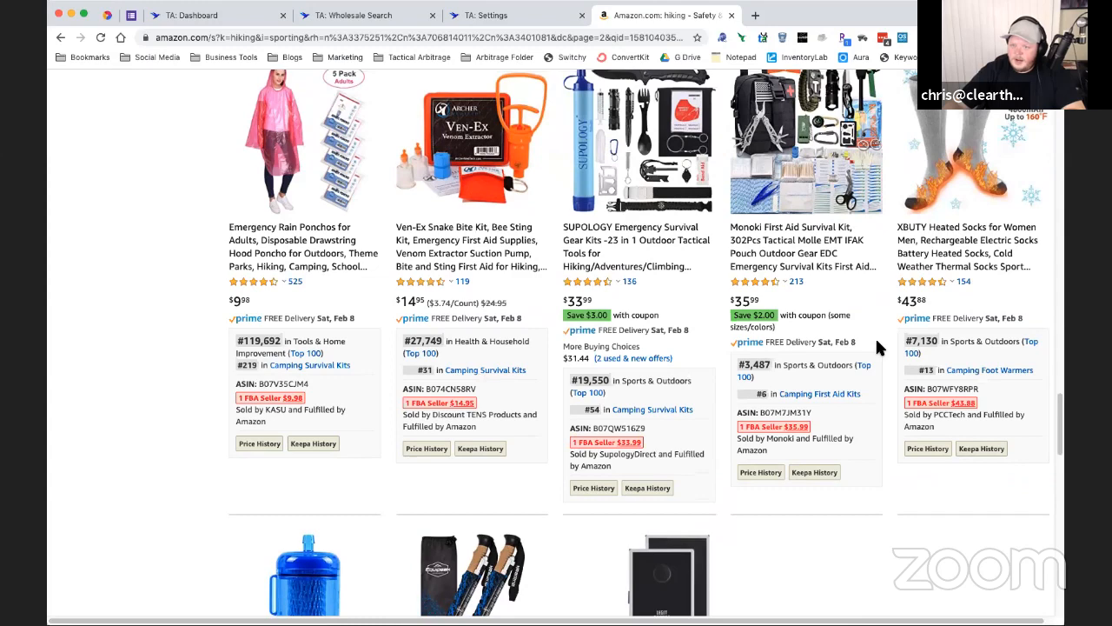
{"action": "scroll", "coordinate": [875, 336], "scroll_direction": "down", "scroll_amount": 7}
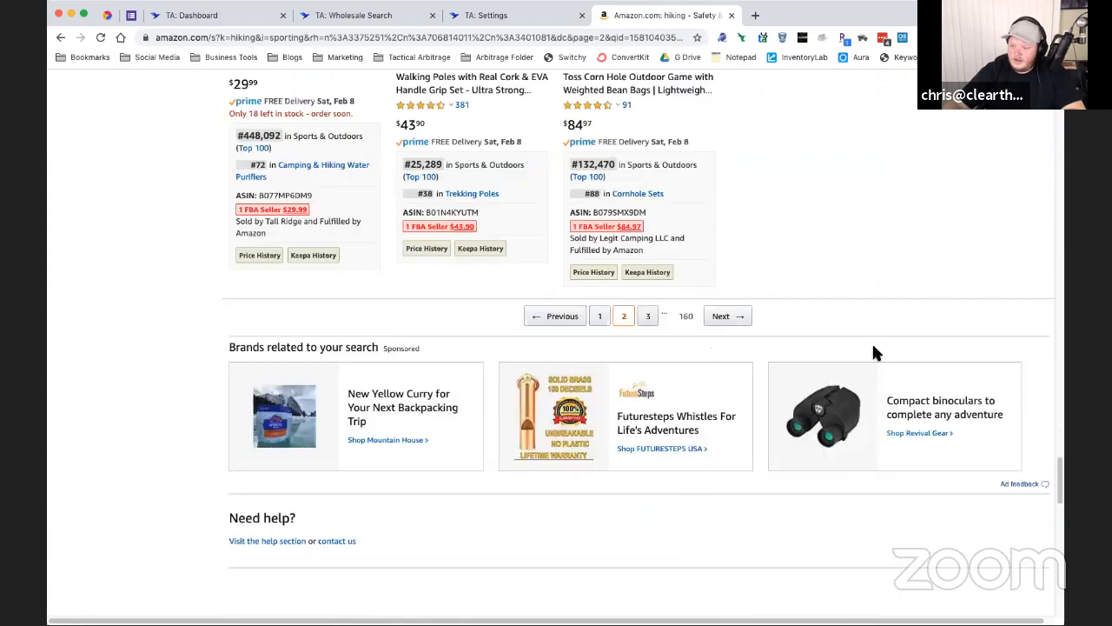
{"action": "left_click", "coordinate": [728, 328]}
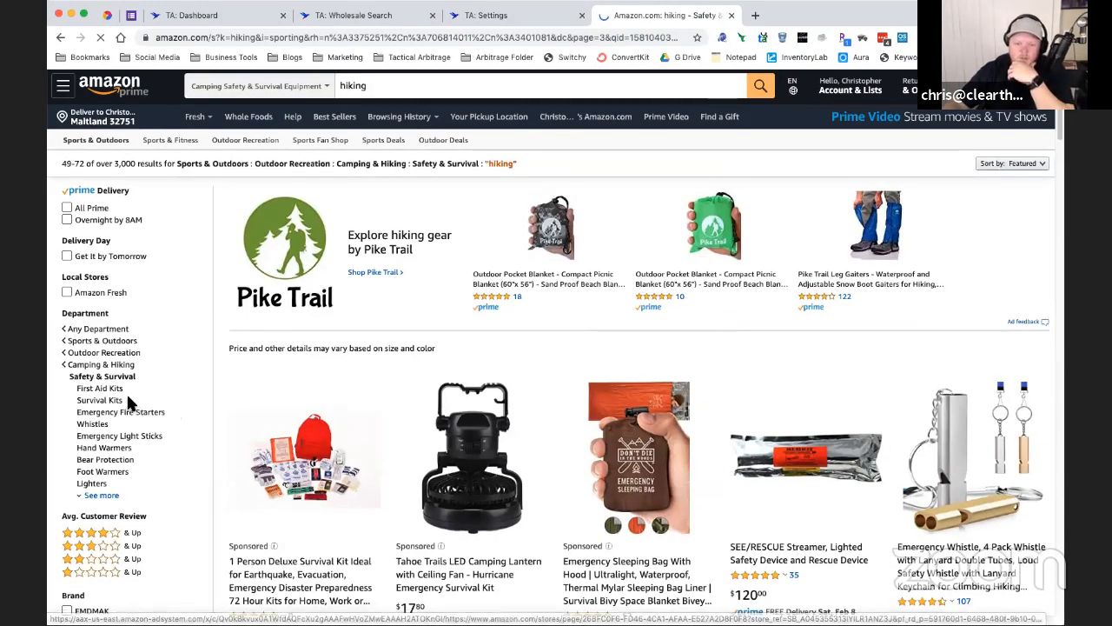
Step: Widen the hiking results back to Outdoor Recreation and open the Darn Tough Hiker Merino Wool Micro Crew Socks listing
{"action": "left_click", "coordinate": [102, 352]}
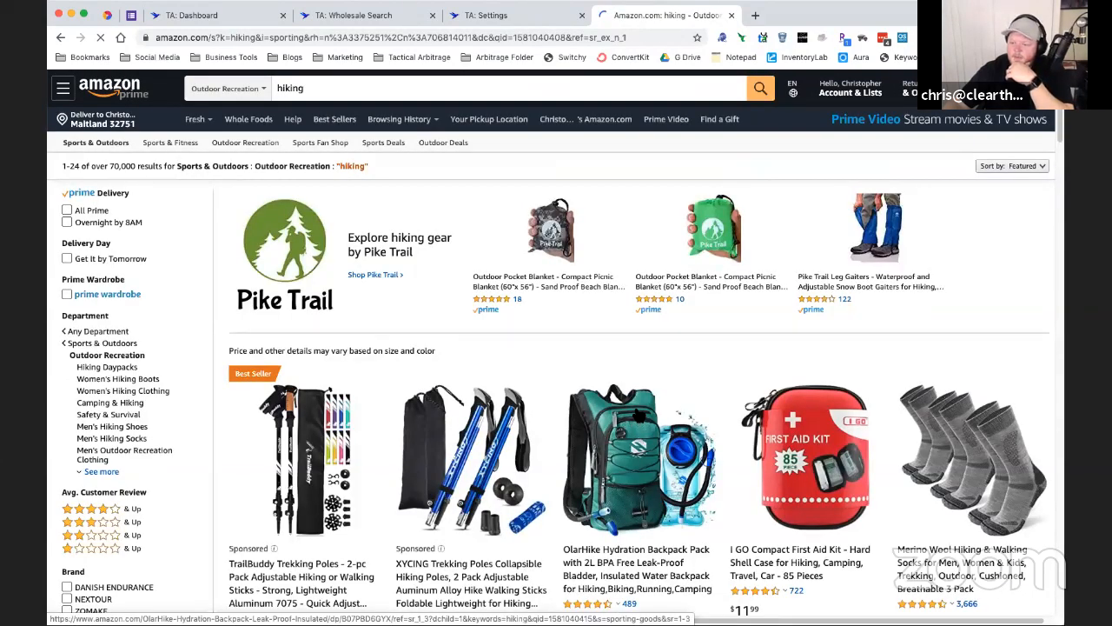
{"action": "scroll", "coordinate": [638, 417], "scroll_direction": "down", "scroll_amount": 5}
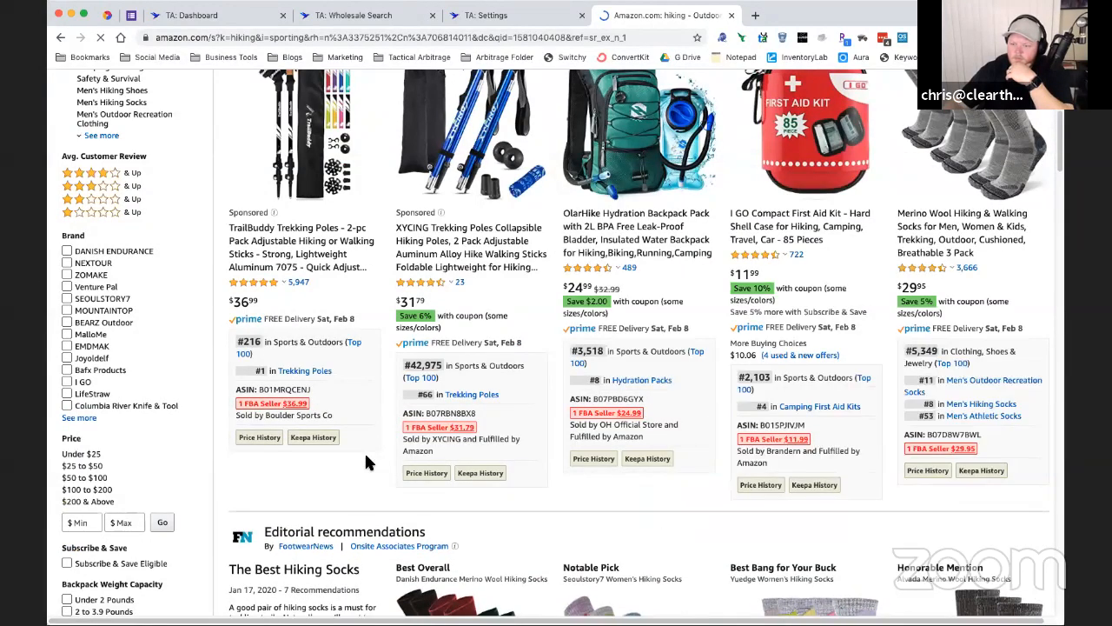
{"action": "scroll", "coordinate": [366, 453], "scroll_direction": "down", "scroll_amount": 6}
{"action": "scroll", "coordinate": [366, 465], "scroll_direction": "down", "scroll_amount": 4}
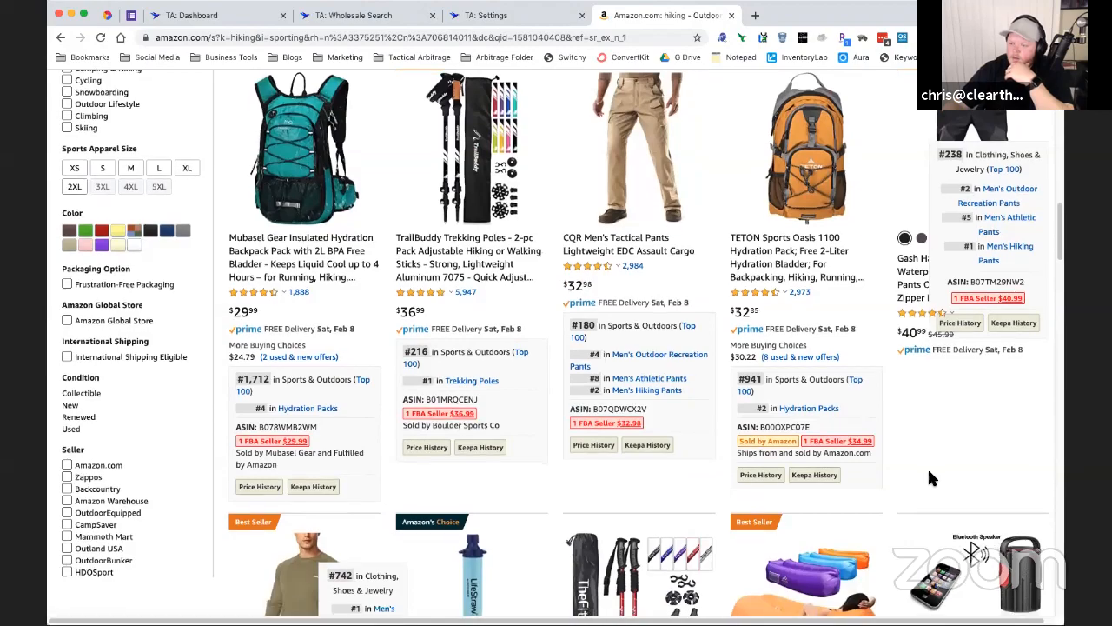
{"action": "scroll", "coordinate": [928, 466], "scroll_direction": "down", "scroll_amount": 6}
{"action": "scroll", "coordinate": [927, 482], "scroll_direction": "down", "scroll_amount": 9}
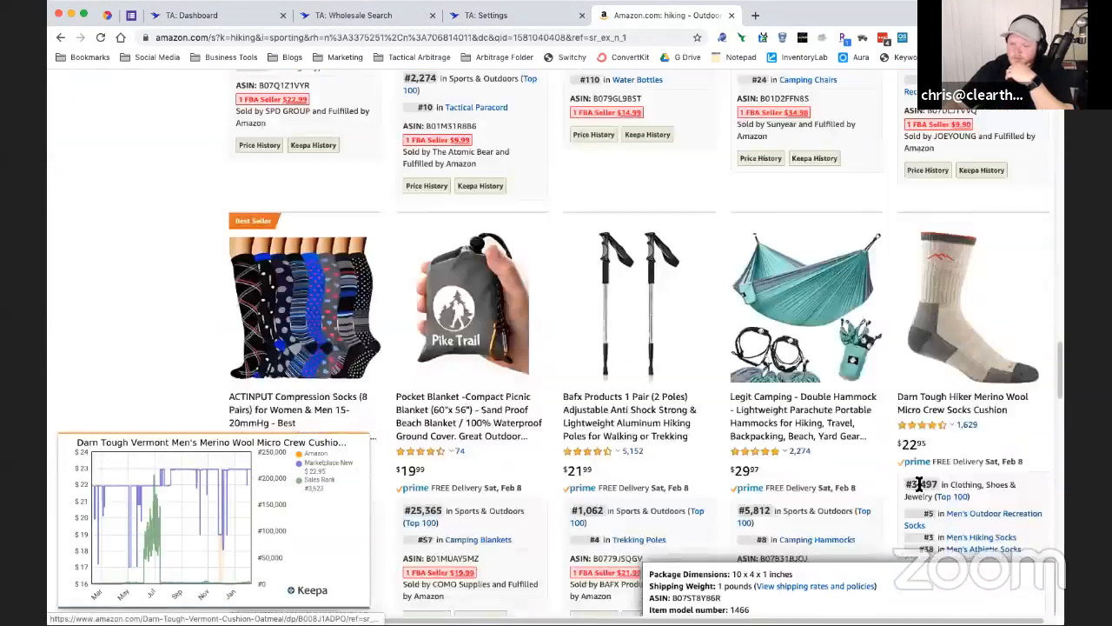
{"action": "scroll", "coordinate": [919, 484], "scroll_direction": "down", "scroll_amount": 4}
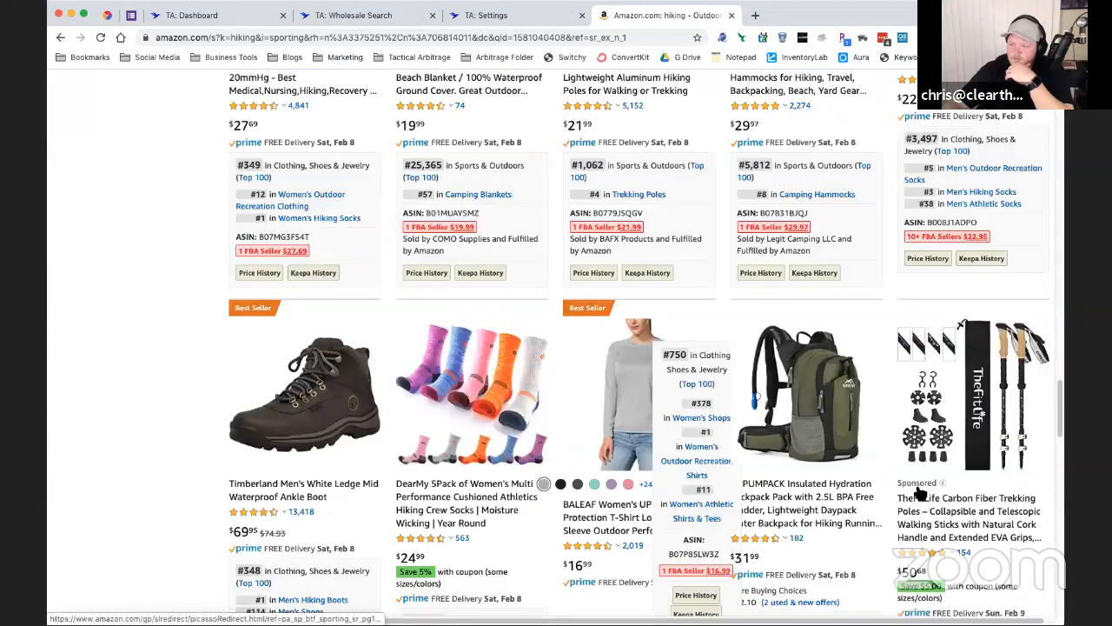
{"action": "scroll", "coordinate": [920, 493], "scroll_direction": "up", "scroll_amount": 3}
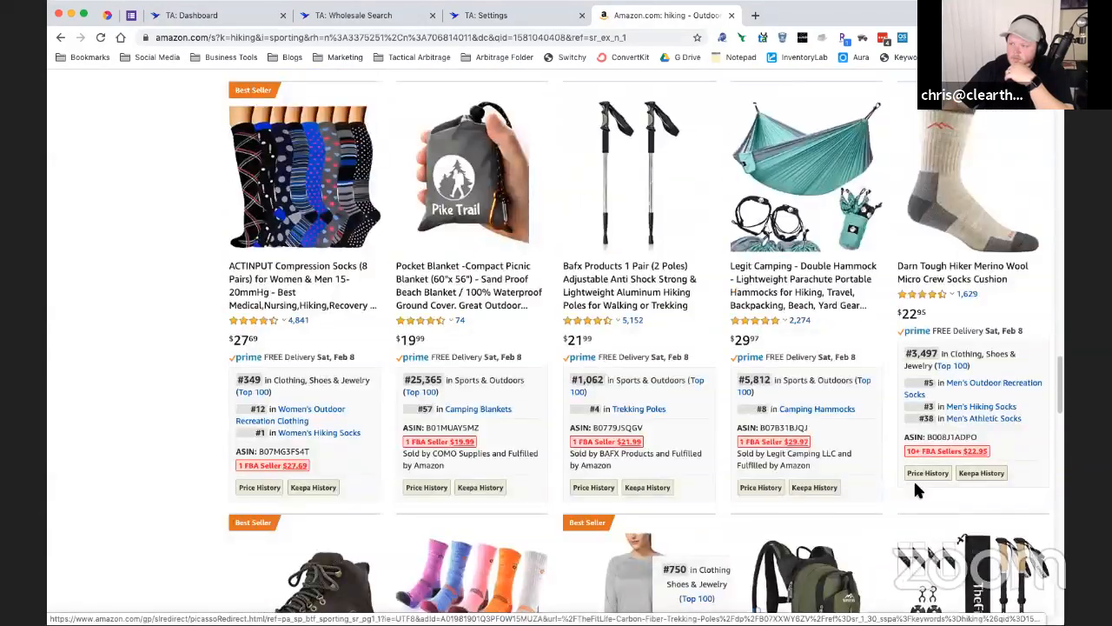
{"action": "left_click", "coordinate": [969, 230]}
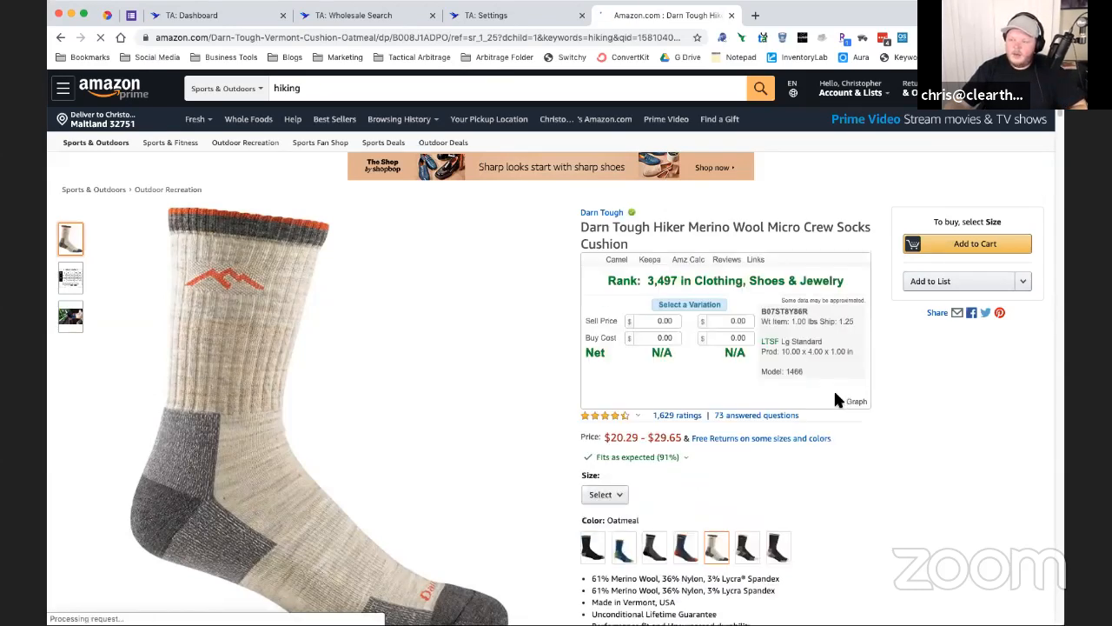
Step: Select the X-Large size of the socks and open the list of all new offers
{"action": "mouse_move", "coordinate": [733, 266]}
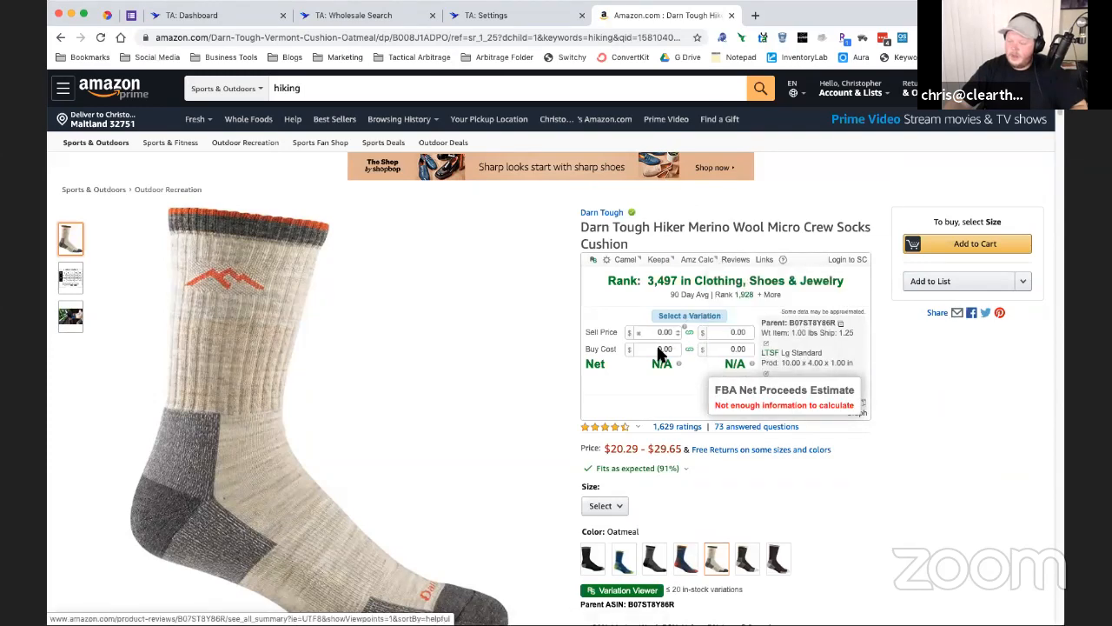
{"action": "left_click", "coordinate": [619, 511]}
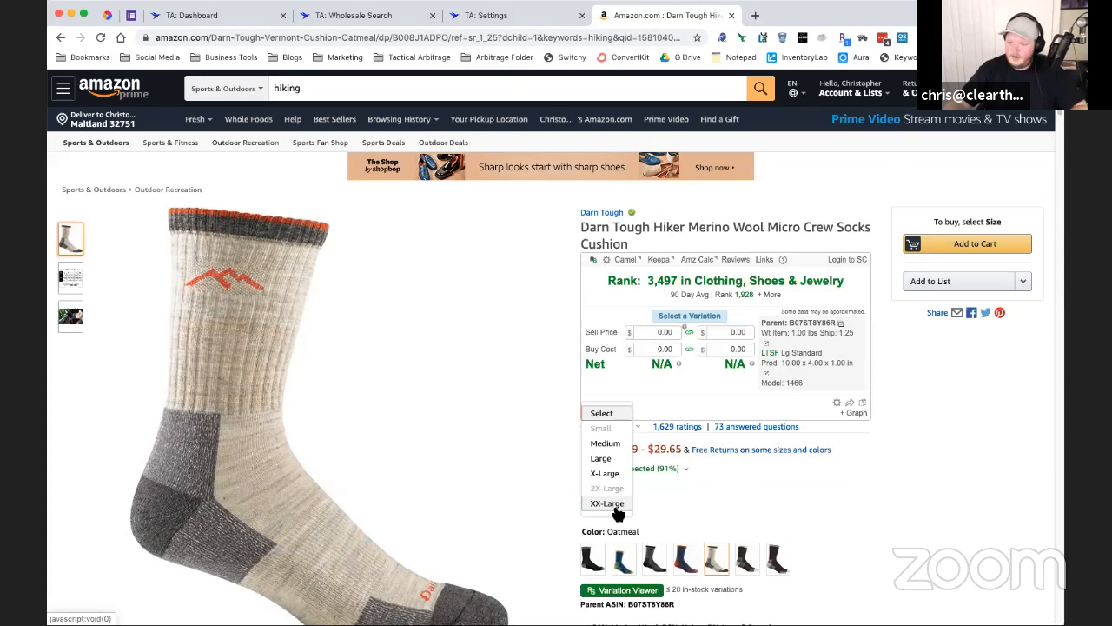
{"action": "left_click", "coordinate": [605, 473]}
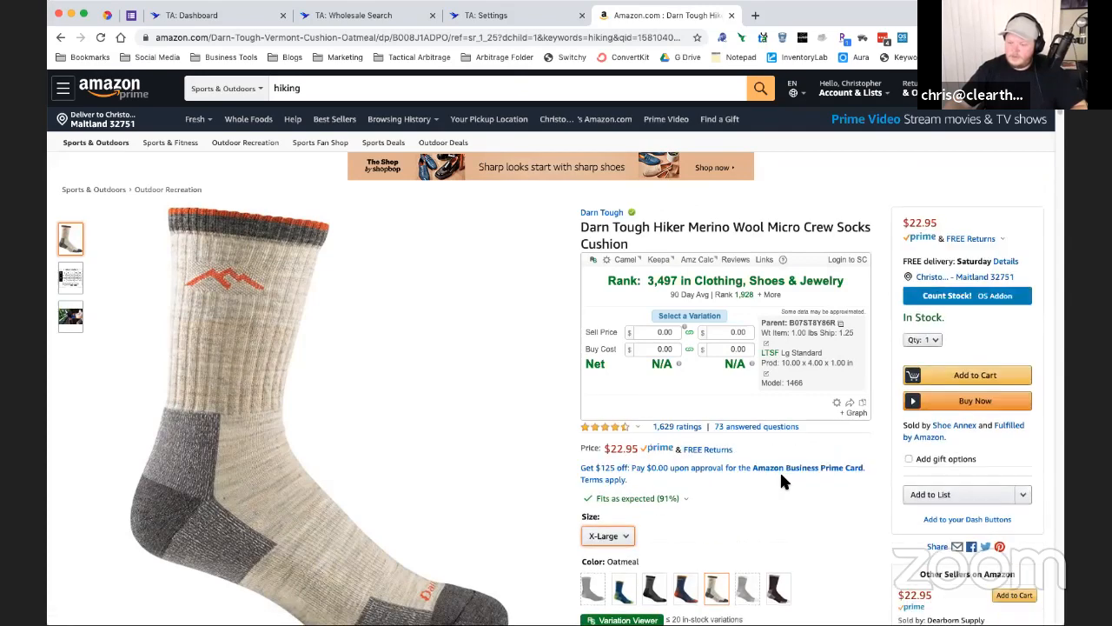
{"action": "scroll", "coordinate": [826, 495], "scroll_direction": "down", "scroll_amount": 3}
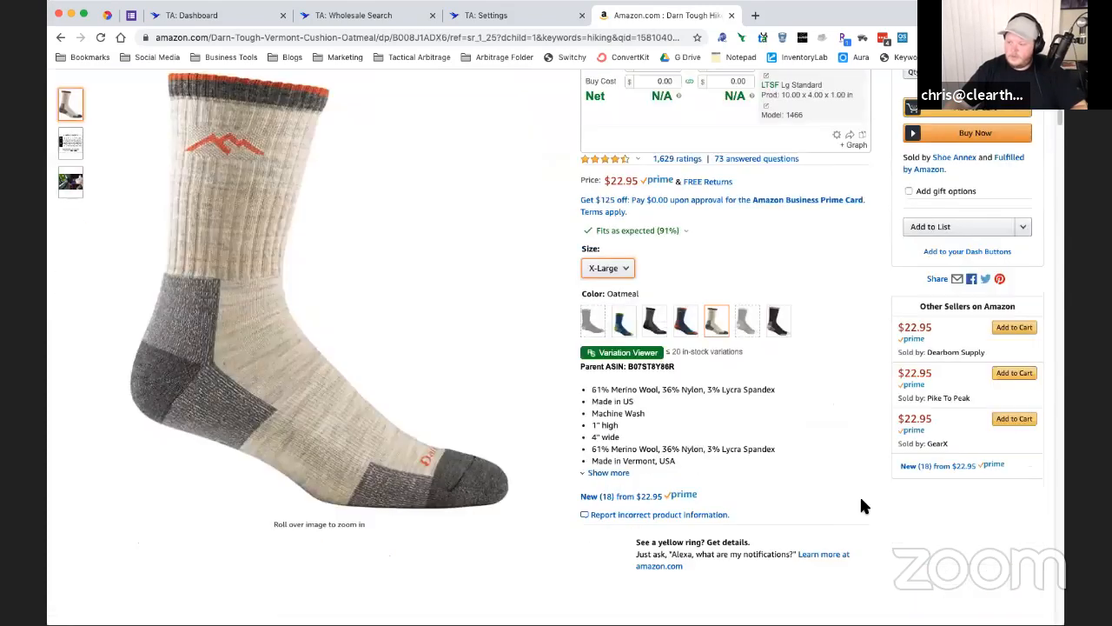
{"action": "left_click", "coordinate": [921, 467]}
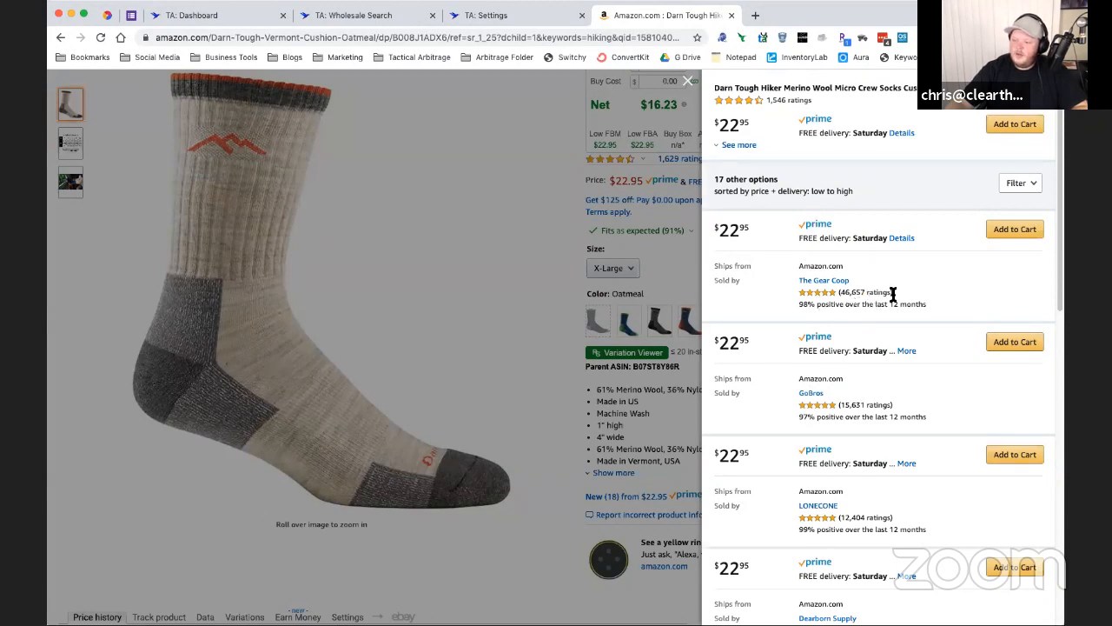
Step: Examine all the sock offers for each seller's name, number of ratings, price and whether Amazon ships the order
{"action": "scroll", "coordinate": [891, 294], "scroll_direction": "down", "scroll_amount": 2}
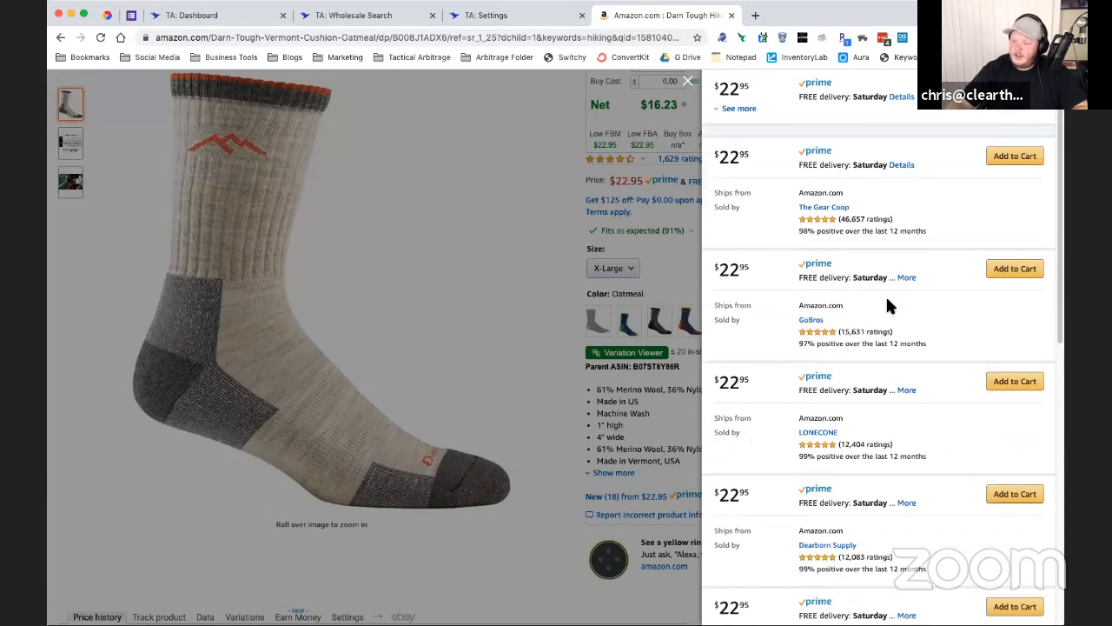
{"action": "scroll", "coordinate": [887, 322], "scroll_direction": "down", "scroll_amount": 3}
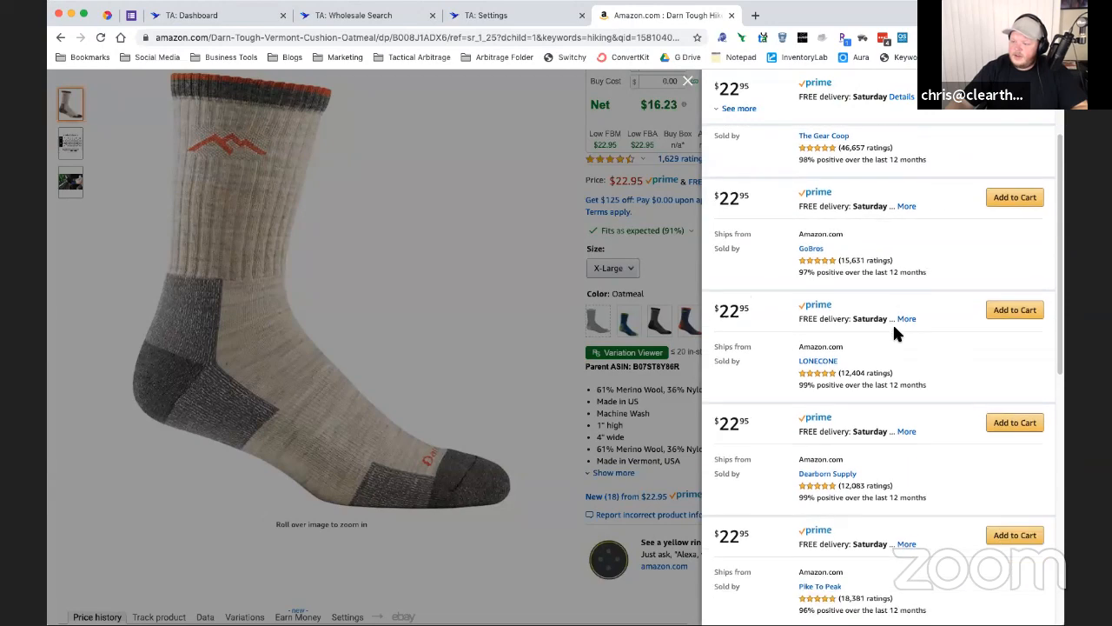
{"action": "scroll", "coordinate": [892, 330], "scroll_direction": "down", "scroll_amount": 7}
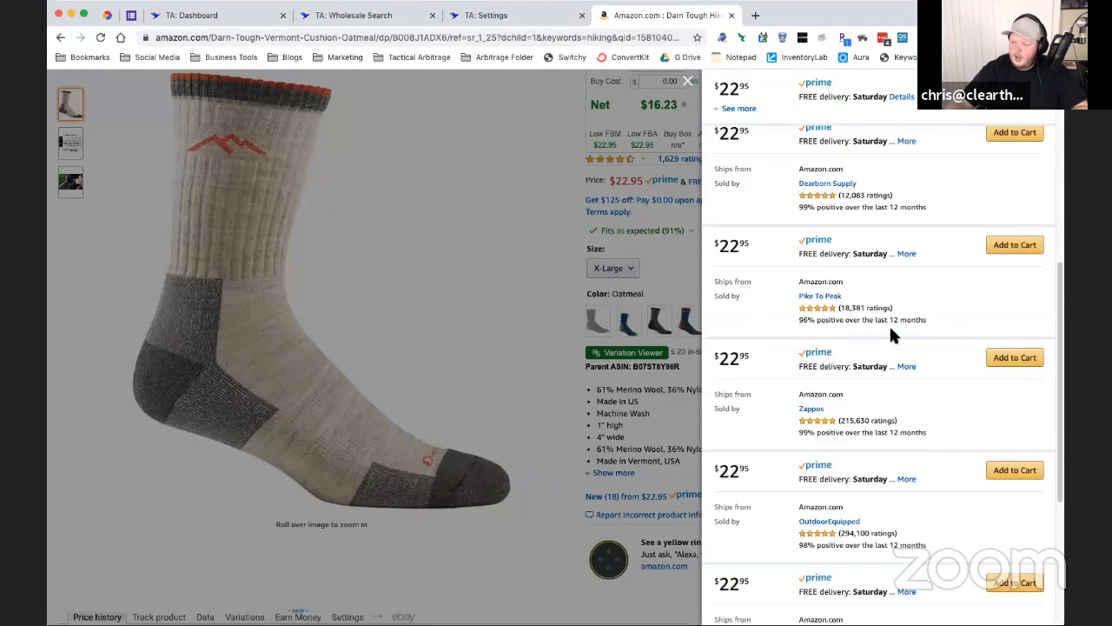
{"action": "scroll", "coordinate": [888, 331], "scroll_direction": "down", "scroll_amount": 6}
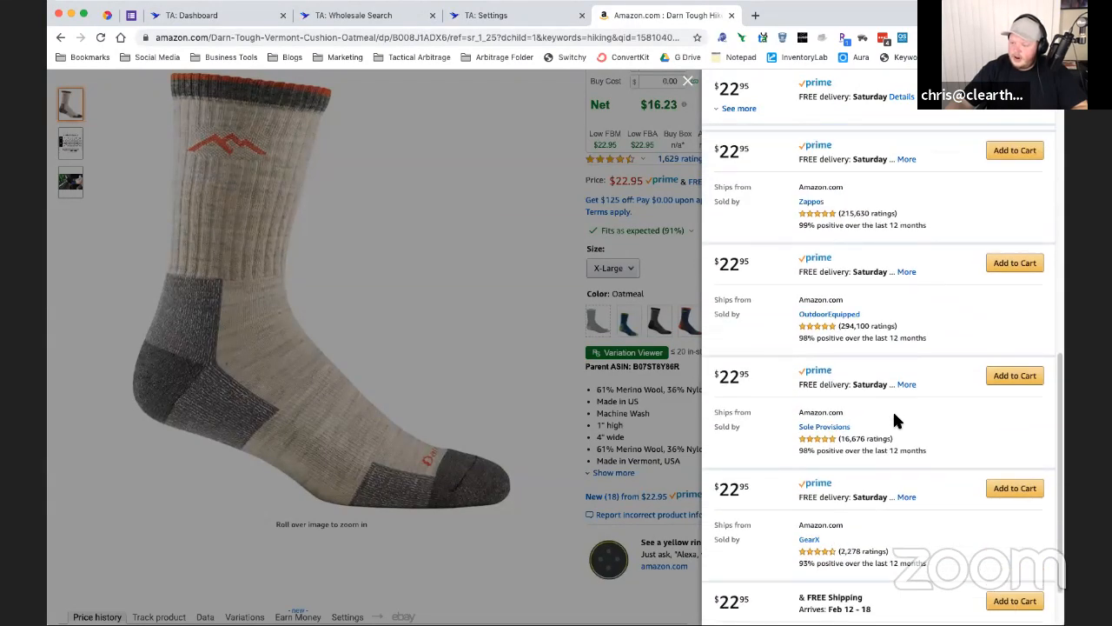
{"action": "scroll", "coordinate": [895, 420], "scroll_direction": "down", "scroll_amount": 3}
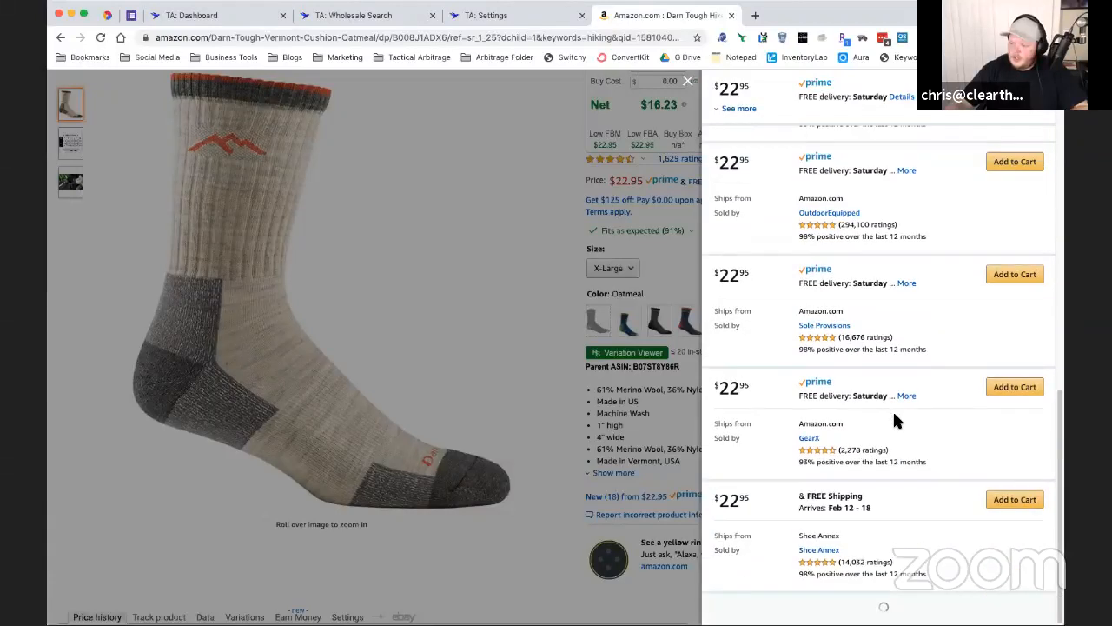
{"action": "scroll", "coordinate": [892, 513], "scroll_direction": "down", "scroll_amount": 5}
{"action": "scroll", "coordinate": [895, 515], "scroll_direction": "down", "scroll_amount": 8}
{"action": "scroll", "coordinate": [894, 516], "scroll_direction": "down", "scroll_amount": 5}
{"action": "scroll", "coordinate": [894, 516], "scroll_direction": "down", "scroll_amount": 4}
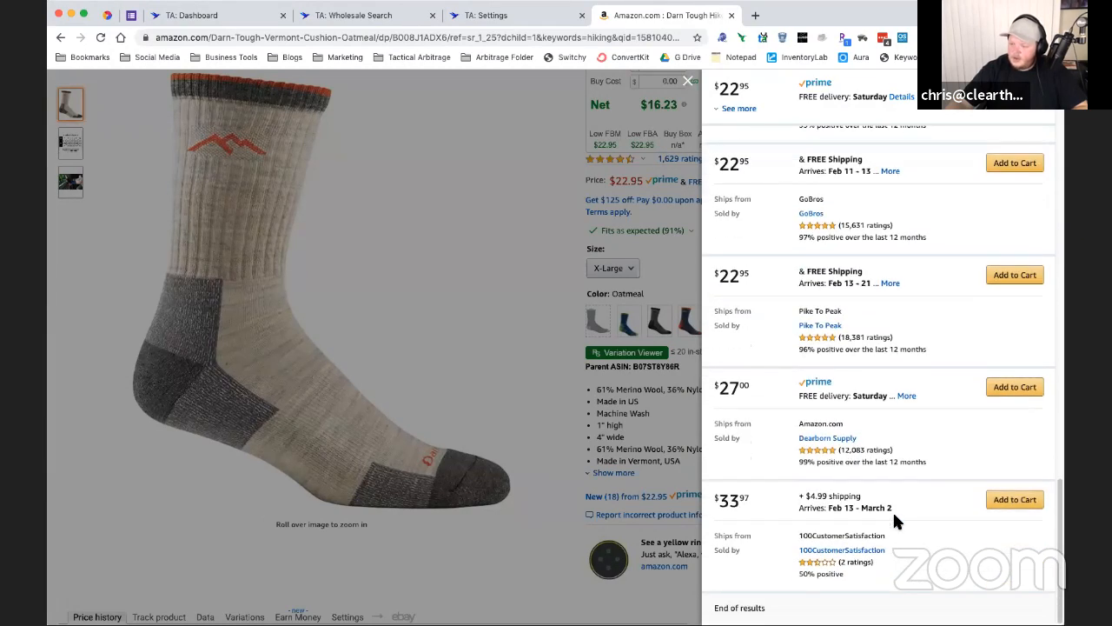
{"action": "scroll", "coordinate": [891, 522], "scroll_direction": "up", "scroll_amount": 5}
{"action": "scroll", "coordinate": [879, 514], "scroll_direction": "up", "scroll_amount": 3}
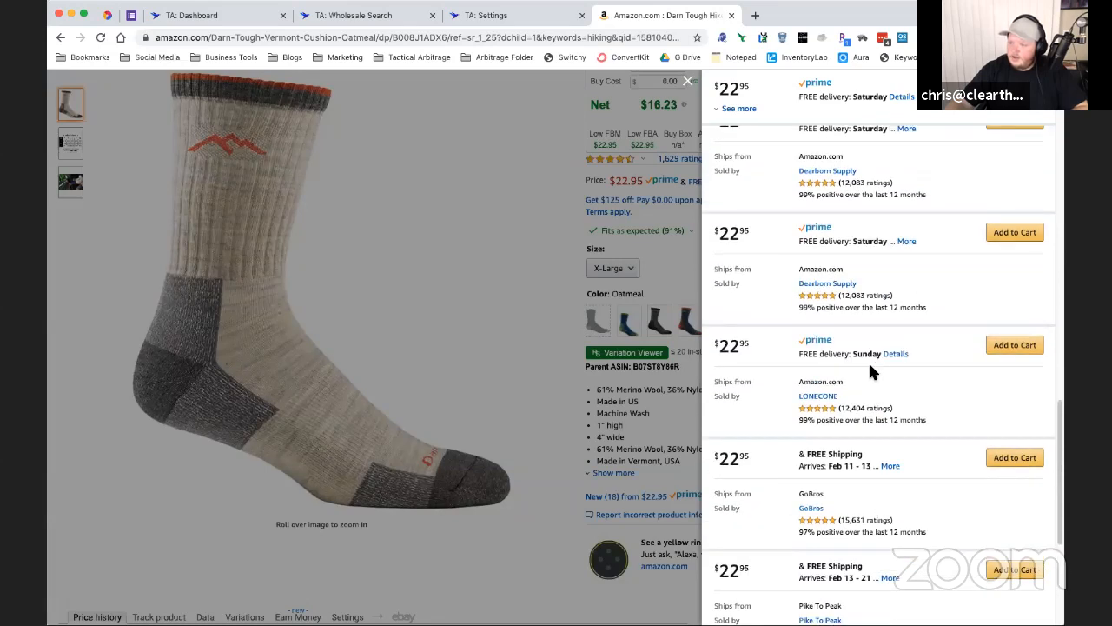
{"action": "scroll", "coordinate": [868, 361], "scroll_direction": "up", "scroll_amount": 2}
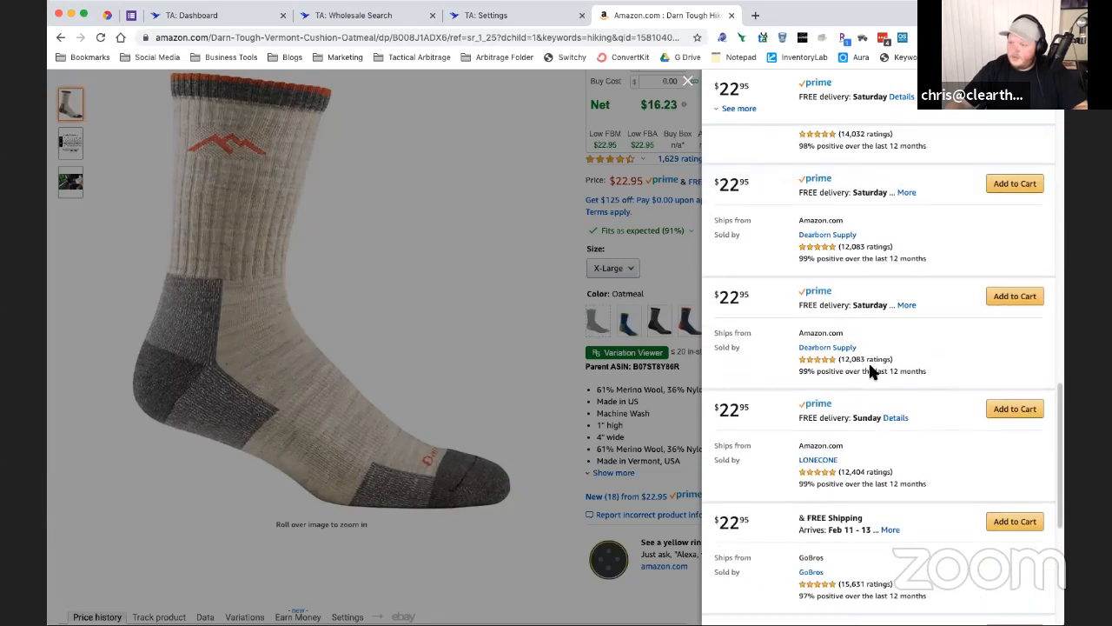
Step: Open Dearborn Supply's storefront from its sock offer and copy the seller ID from the storefront's web address
{"action": "left_click", "coordinate": [830, 240]}
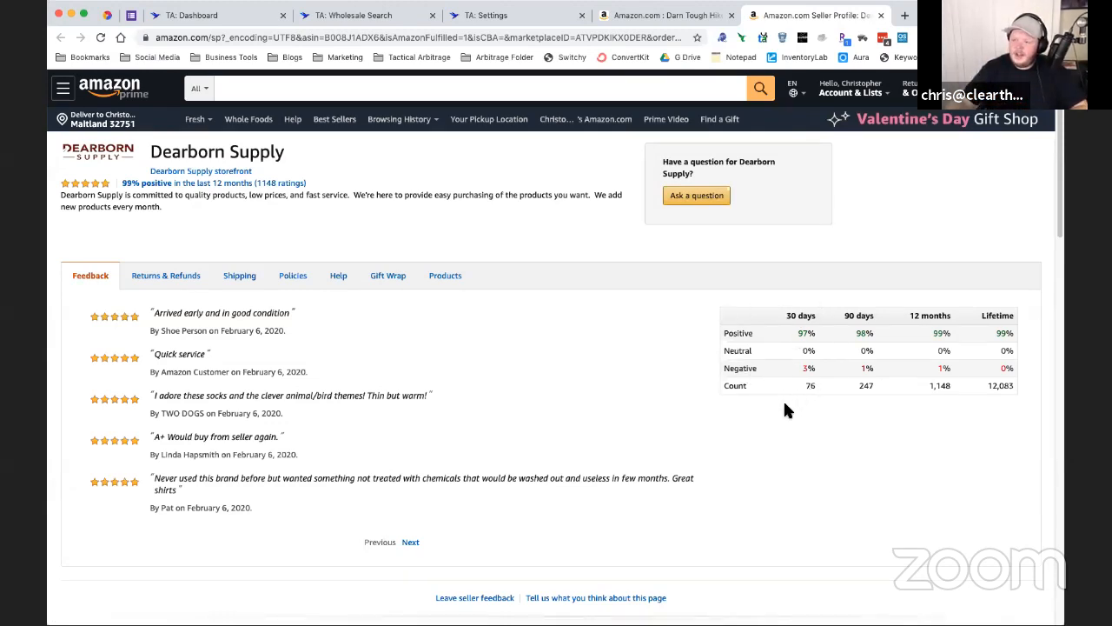
{"action": "left_click", "coordinate": [201, 171]}
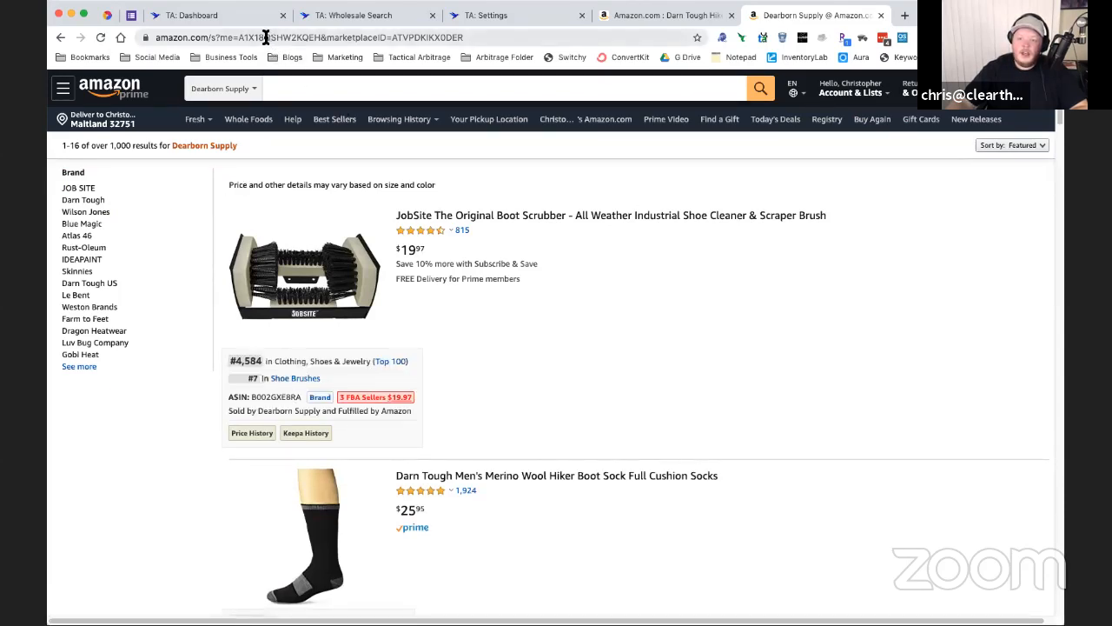
{"action": "double_click", "coordinate": [266, 37]}
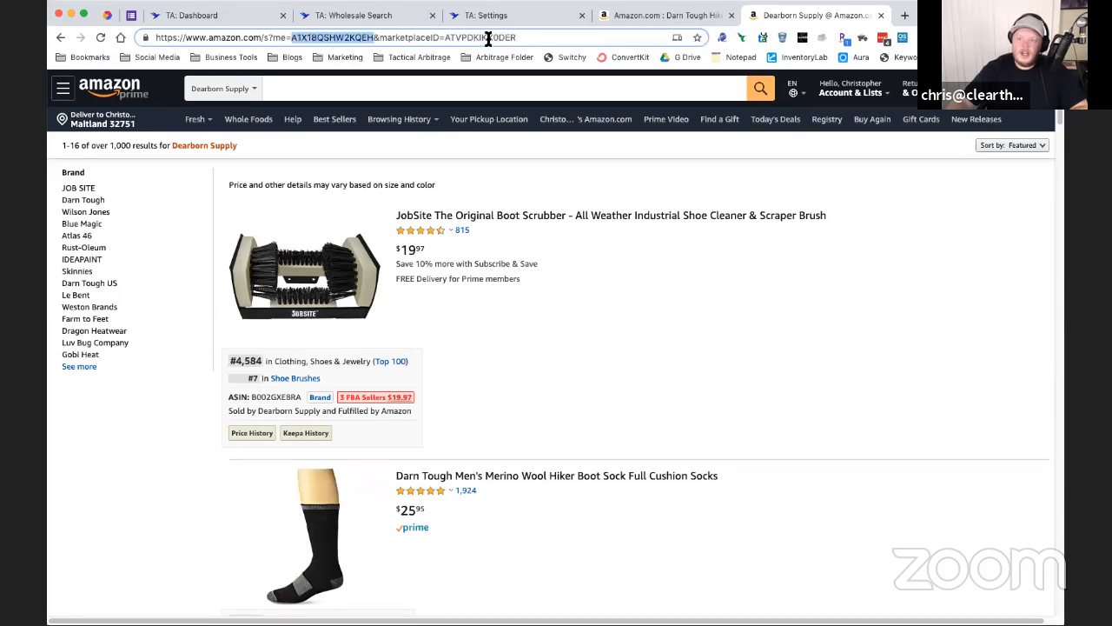
{"action": "right_click", "coordinate": [331, 43]}
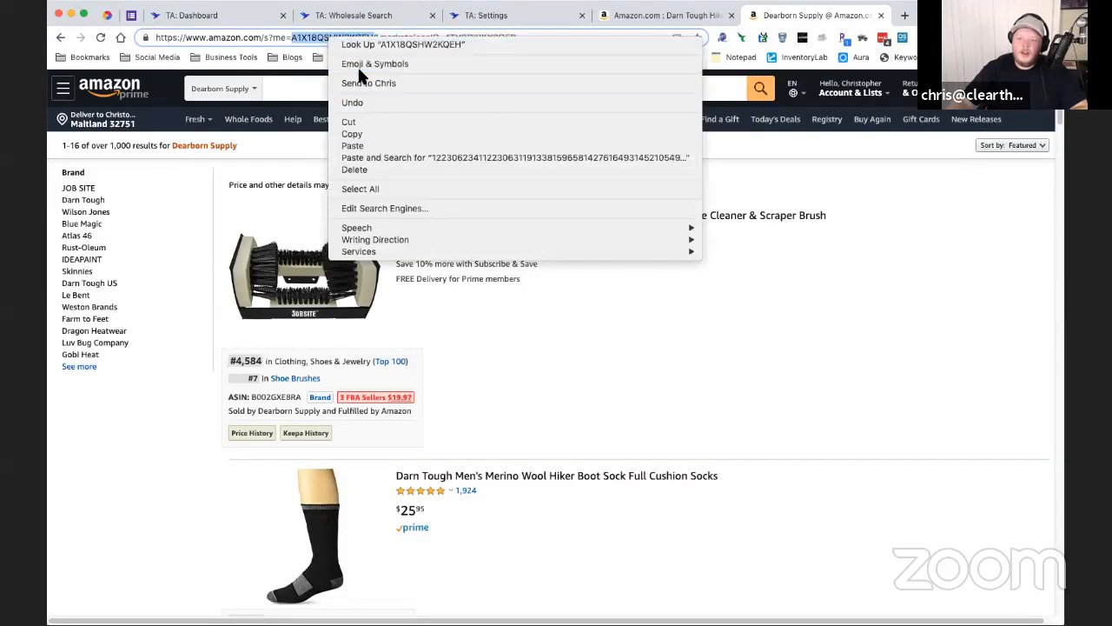
{"action": "left_click", "coordinate": [370, 139]}
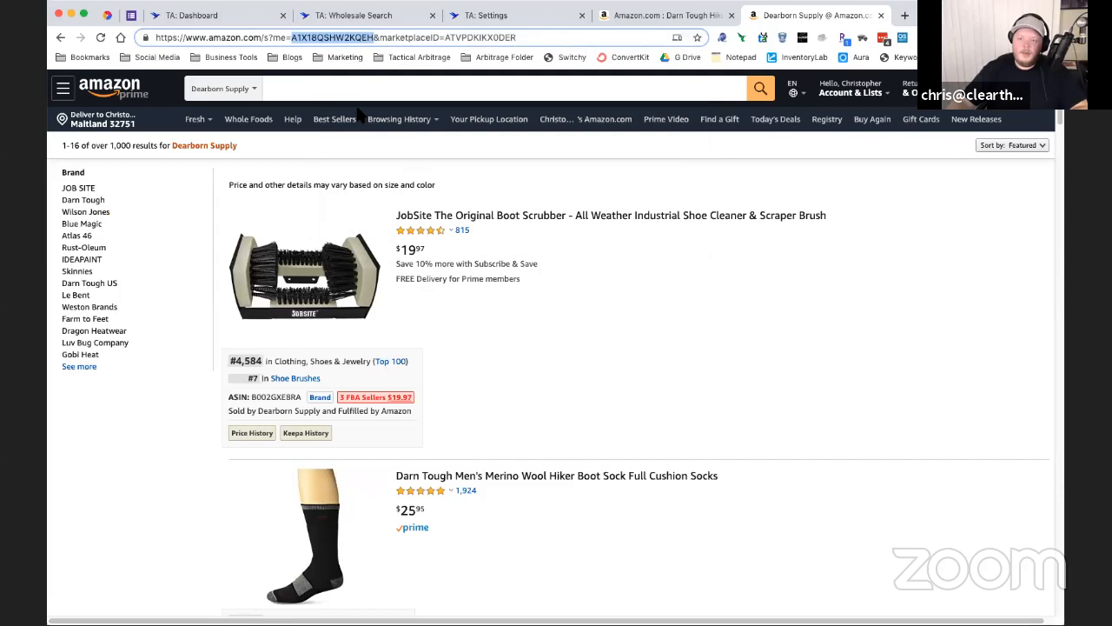
Step: Return to the Tactical Arbitrage wholesale search and enter the copied seller ID for the seller products search
{"action": "left_click", "coordinate": [399, 22]}
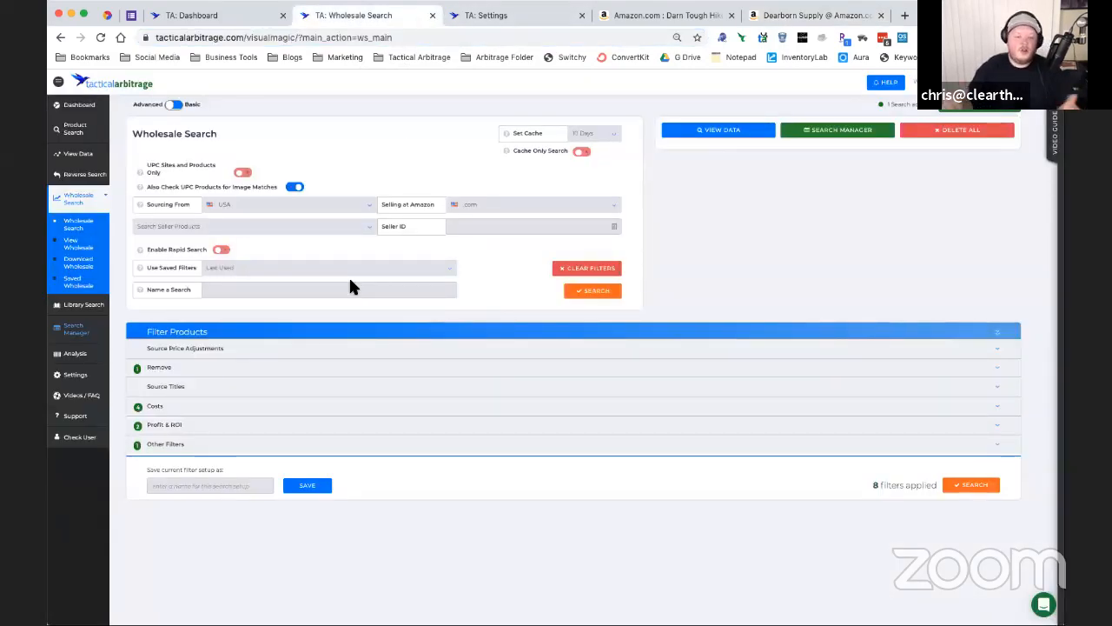
{"action": "left_click", "coordinate": [458, 228]}
{"action": "key", "text": "ctrl+v"}
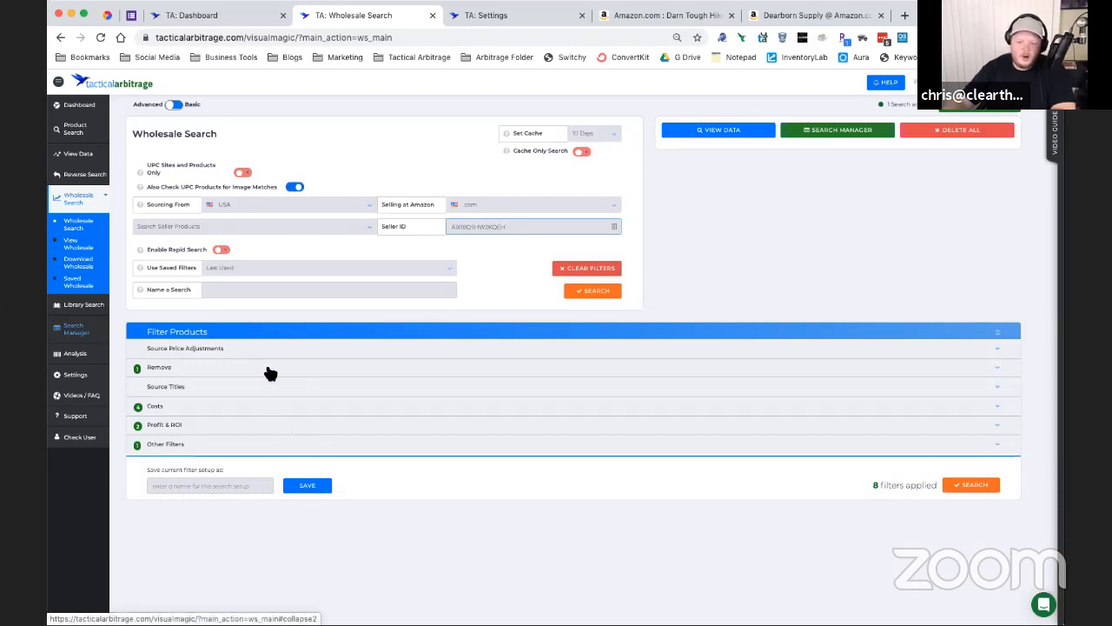
Step: Review the search's filters for source price adjustments, removals, costs, and minimum profit and ROI
{"action": "left_click", "coordinate": [249, 349]}
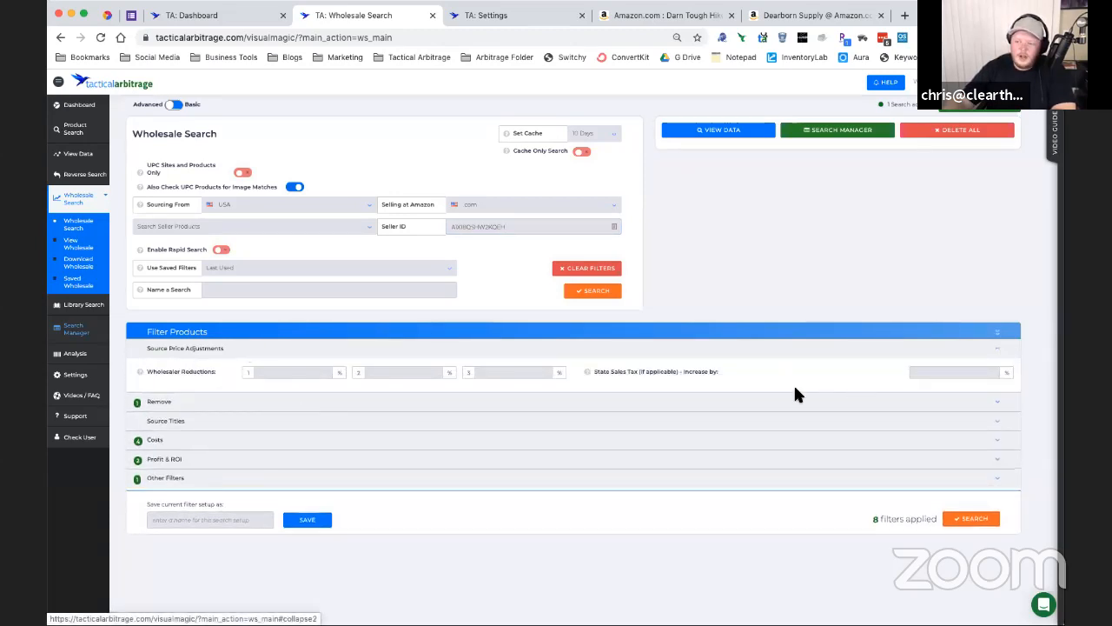
{"action": "left_click", "coordinate": [935, 371]}
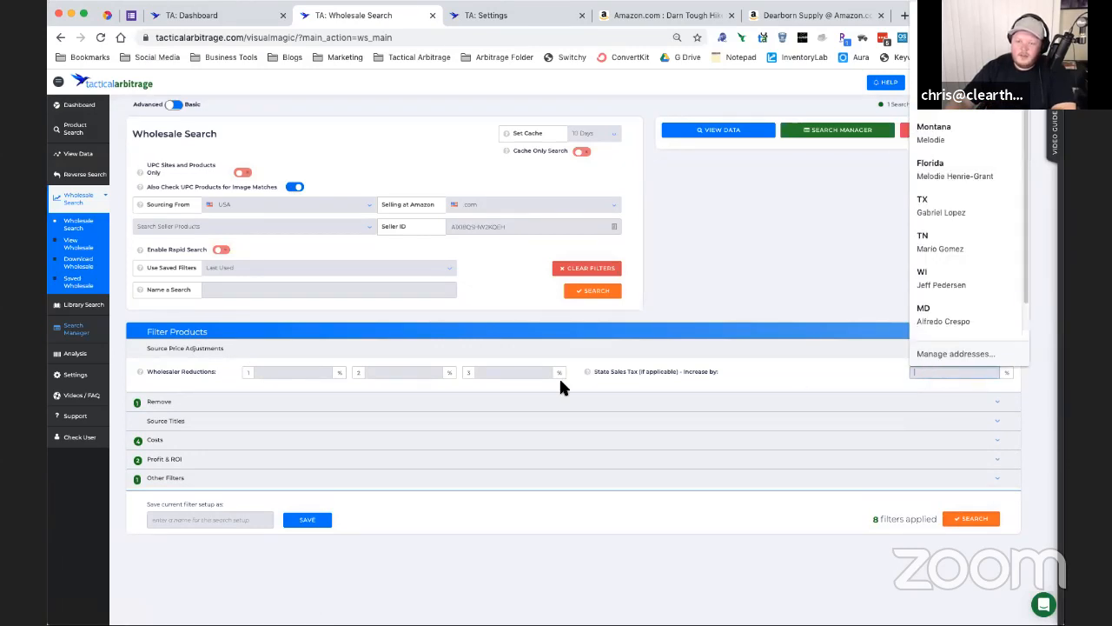
{"action": "left_click", "coordinate": [295, 353]}
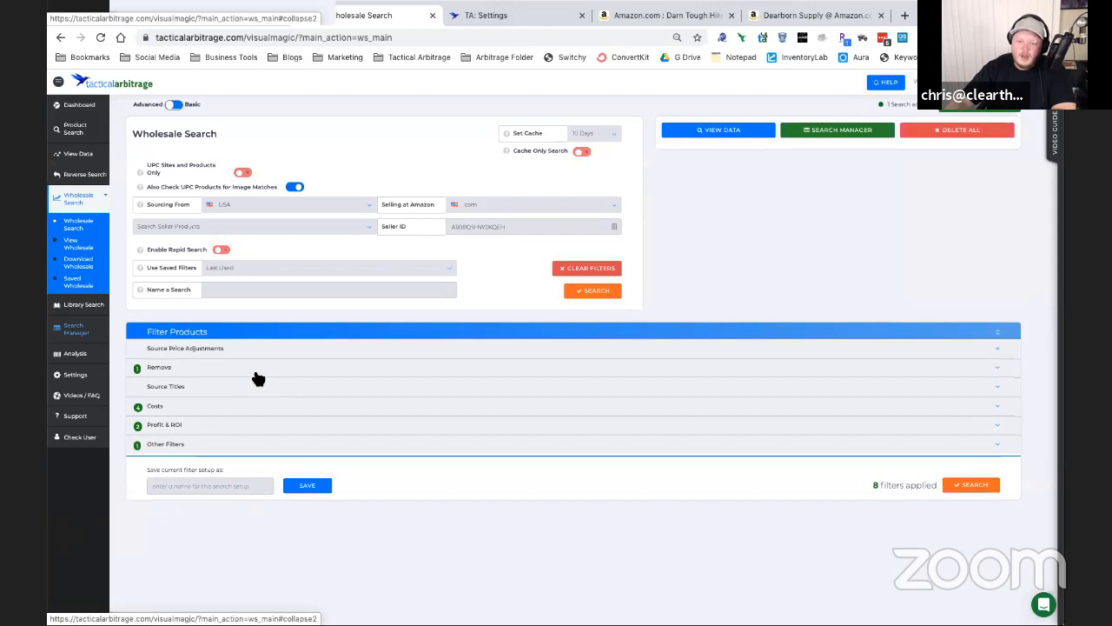
{"action": "left_click", "coordinate": [258, 377]}
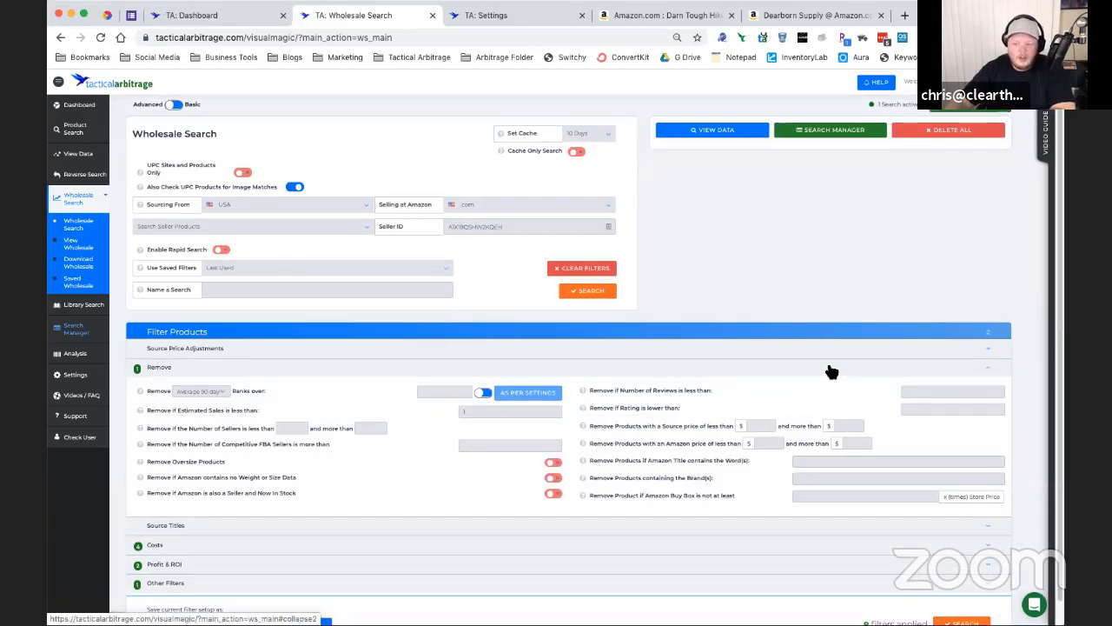
{"action": "left_click", "coordinate": [736, 354]}
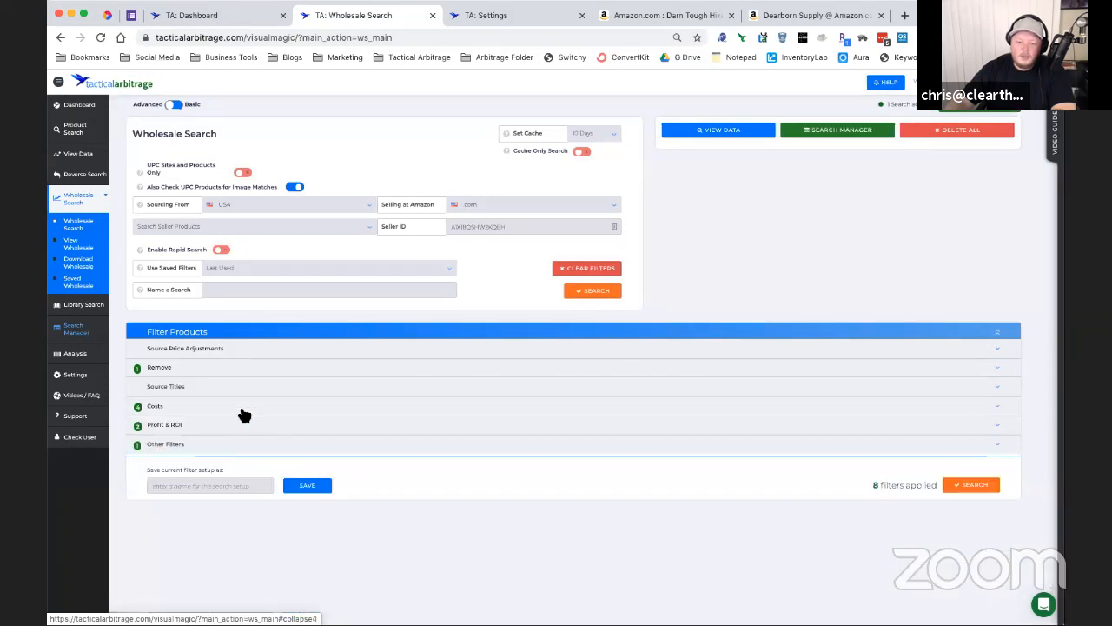
{"action": "left_click", "coordinate": [315, 408]}
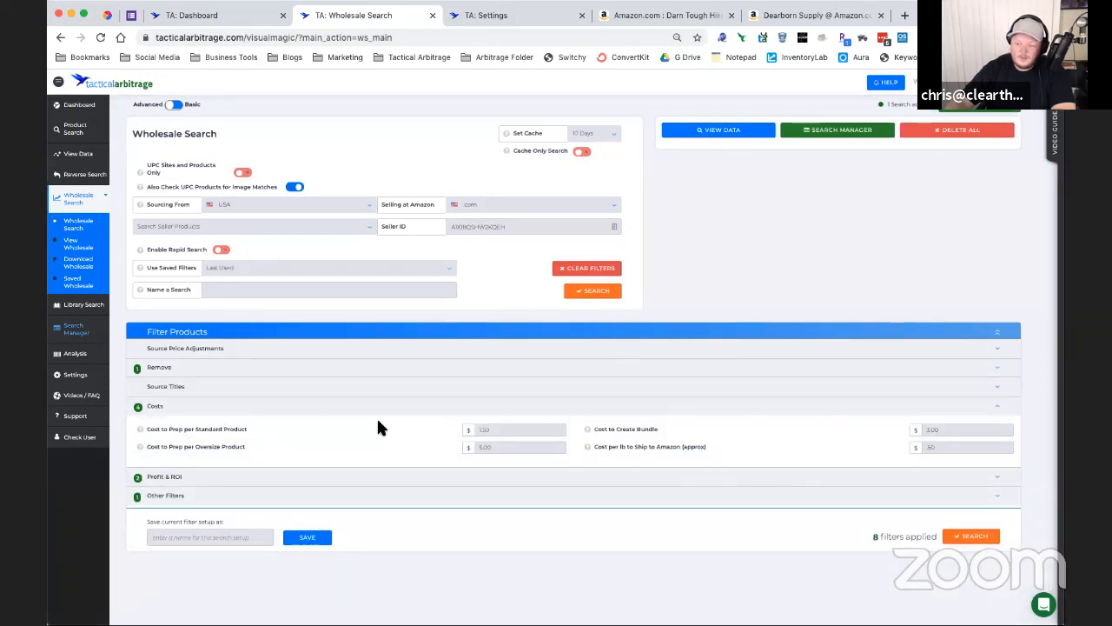
{"action": "left_click", "coordinate": [310, 408]}
{"action": "left_click", "coordinate": [274, 427]}
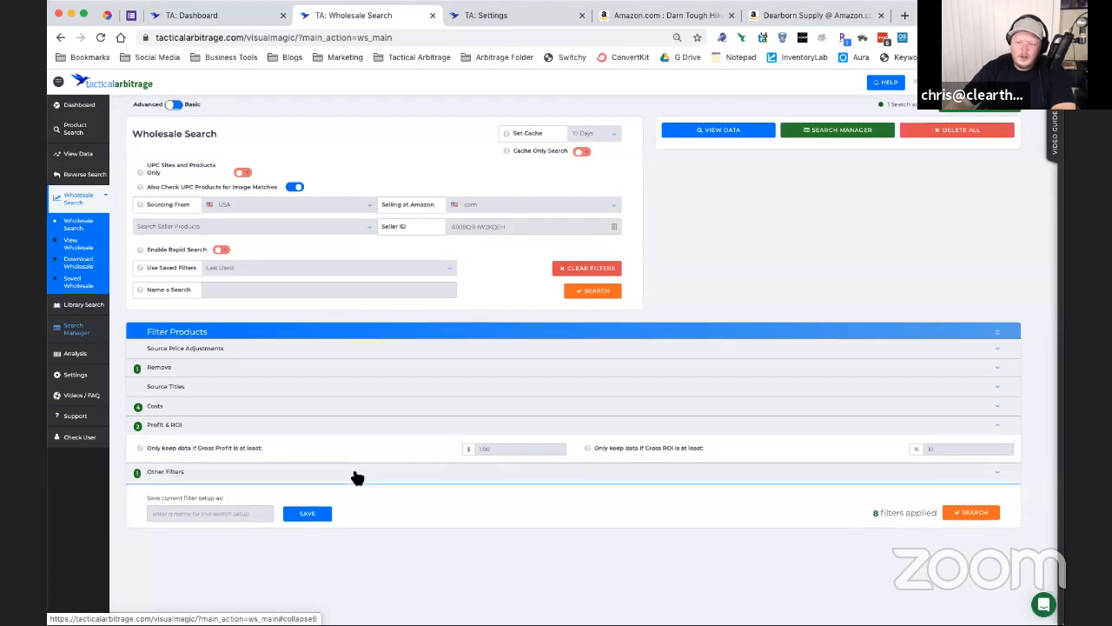
Step: Enable reverse search results of more sources for both UPC stores and title stores in the other filters
{"action": "left_click", "coordinate": [484, 480]}
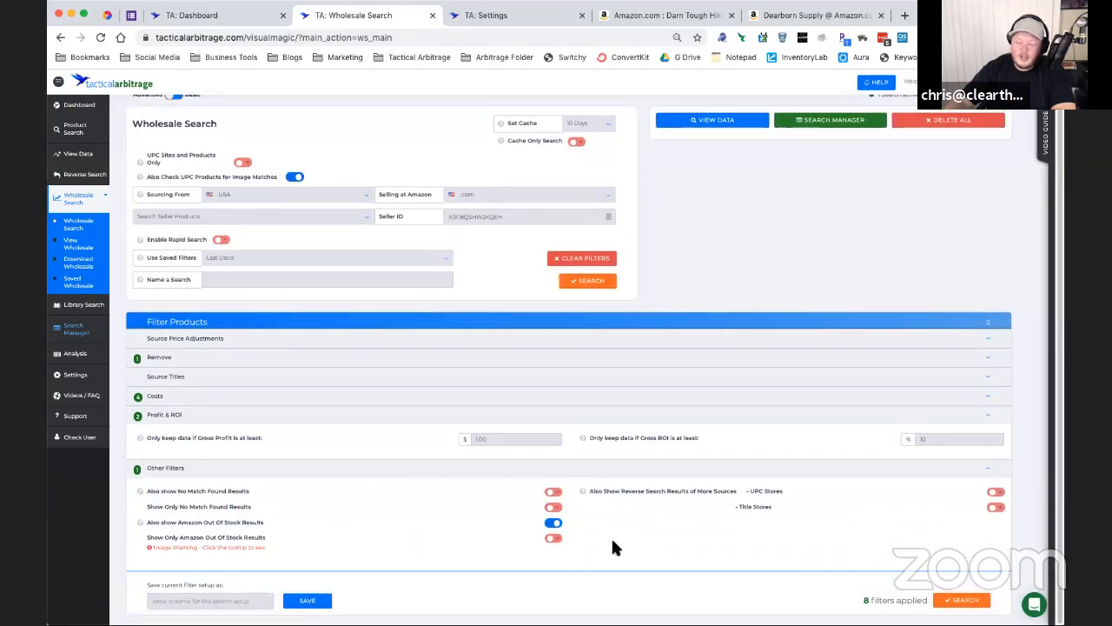
{"action": "left_click", "coordinate": [995, 492]}
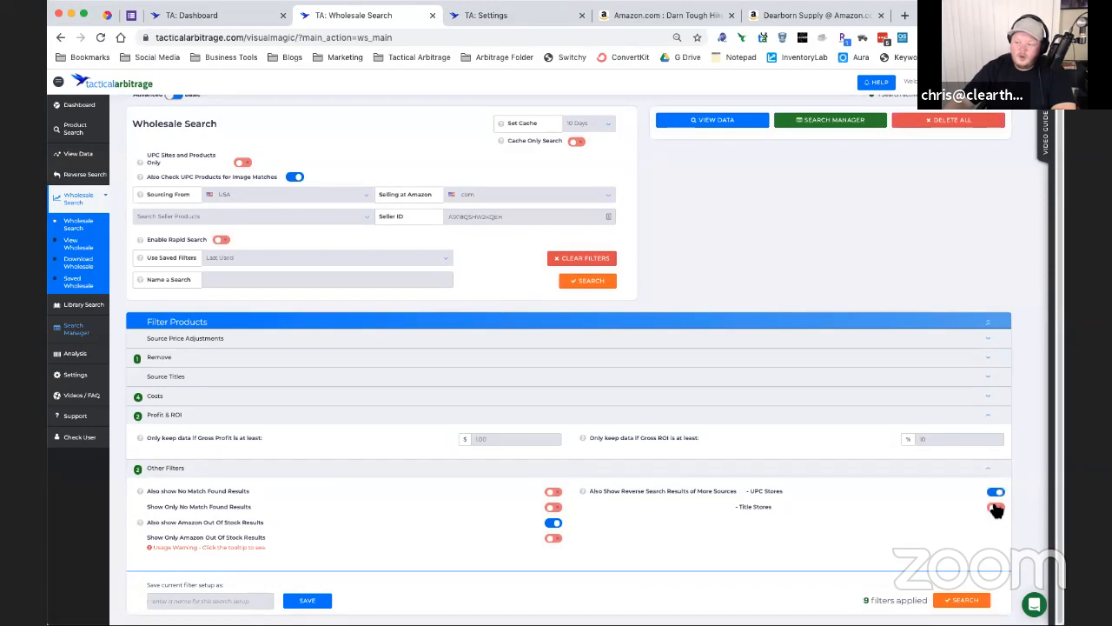
{"action": "left_click", "coordinate": [997, 509]}
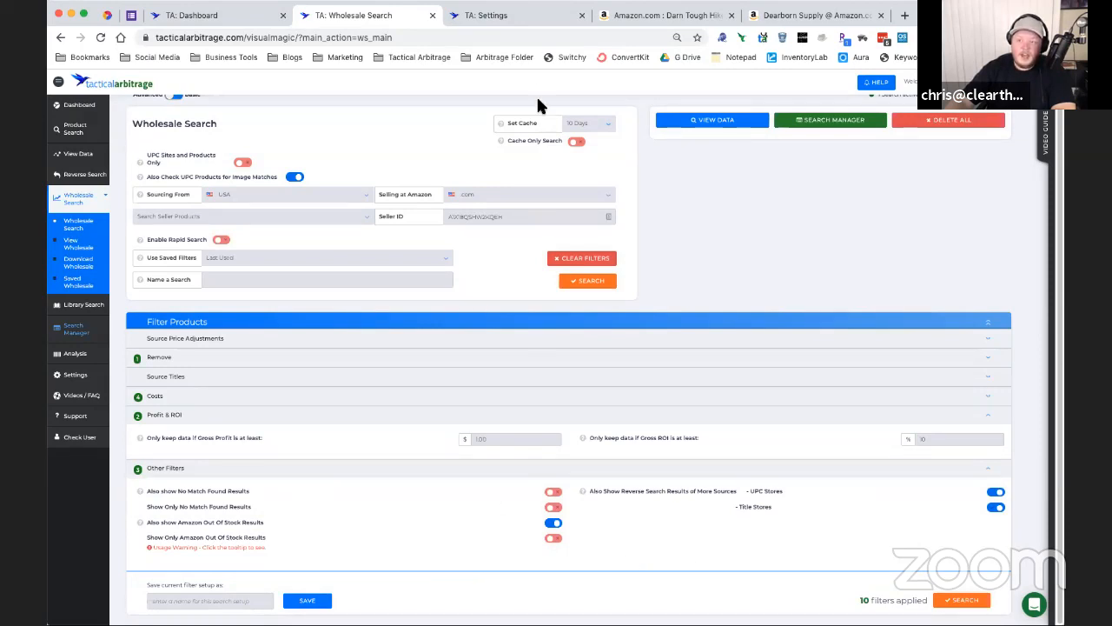
Step: Name the search "Dearborn Supply Storefront Reverse Search" and start it
{"action": "left_click", "coordinate": [787, 16]}
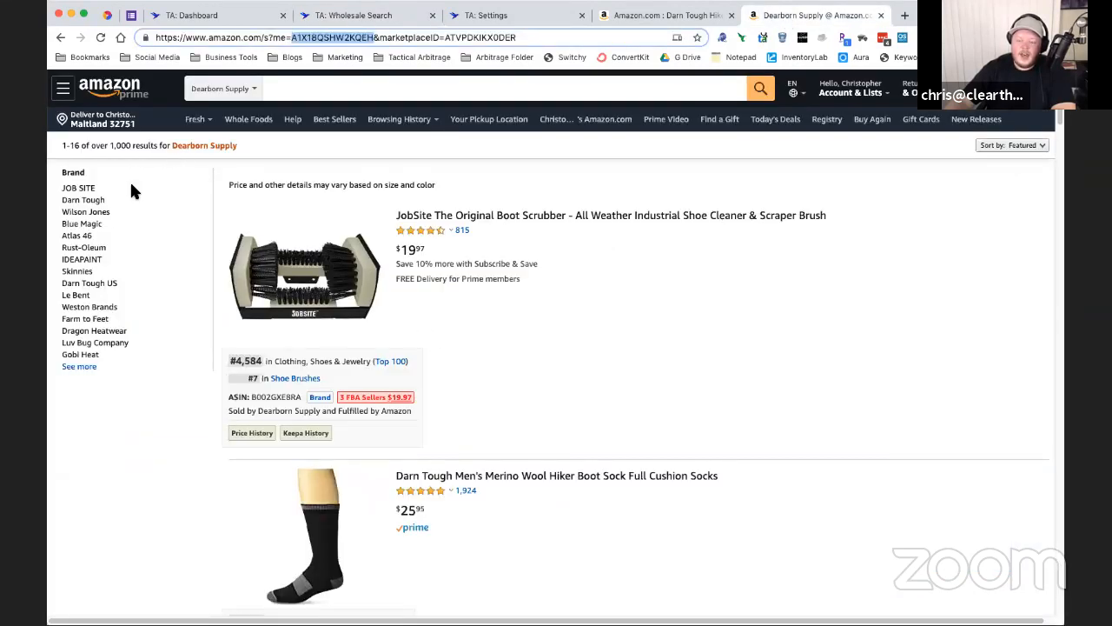
{"action": "left_click", "coordinate": [352, 15]}
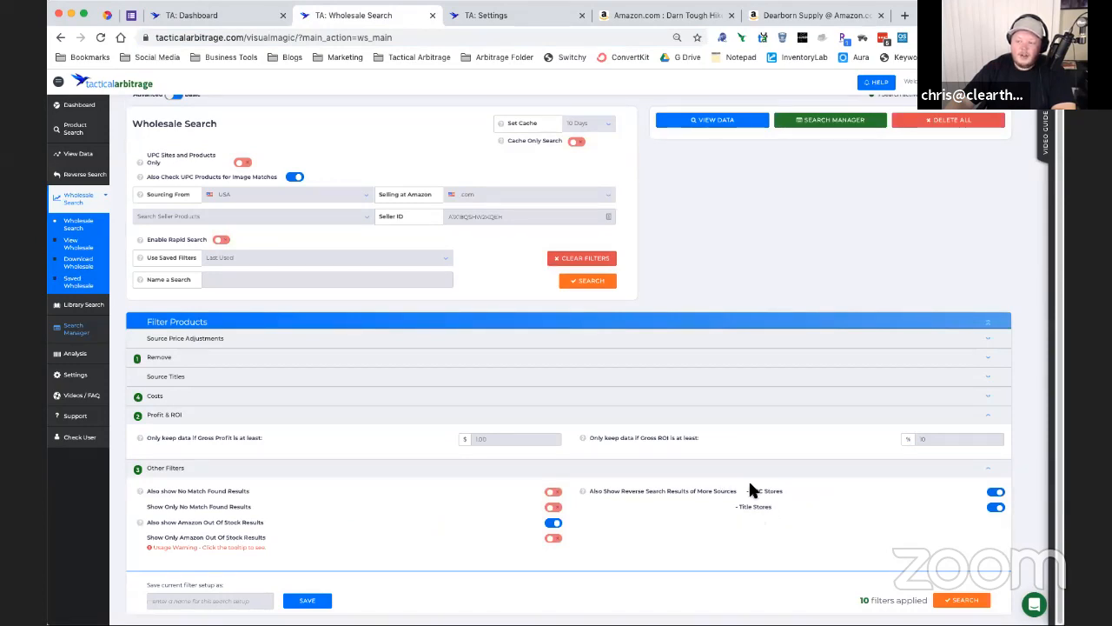
{"action": "left_click", "coordinate": [213, 286]}
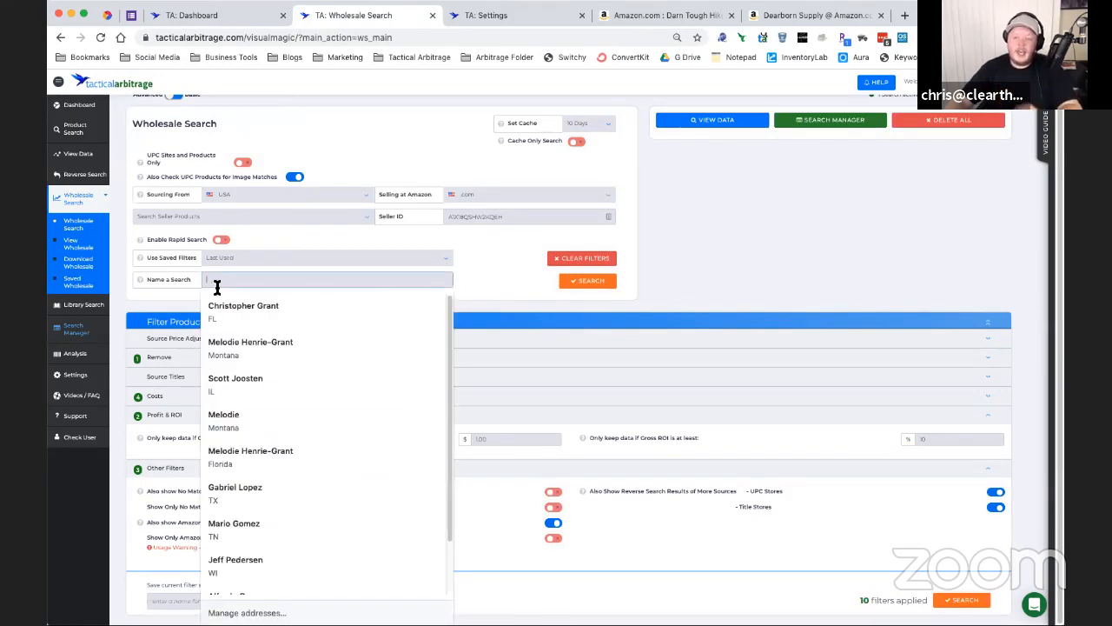
{"action": "type", "text": "Case"}
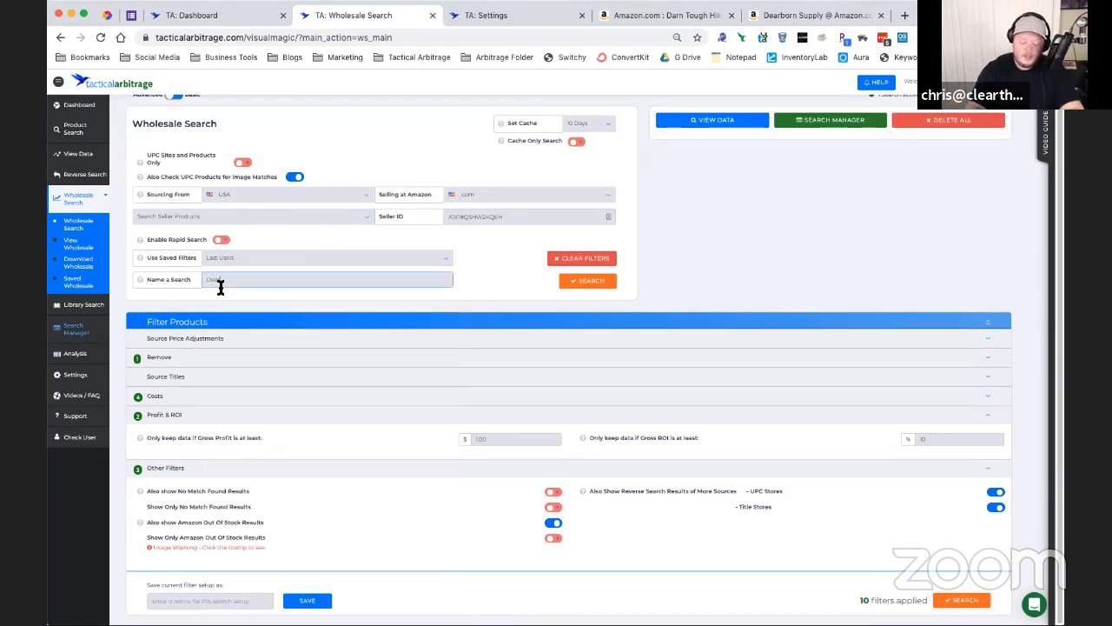
{"action": "type", "text": "rn Supp"}
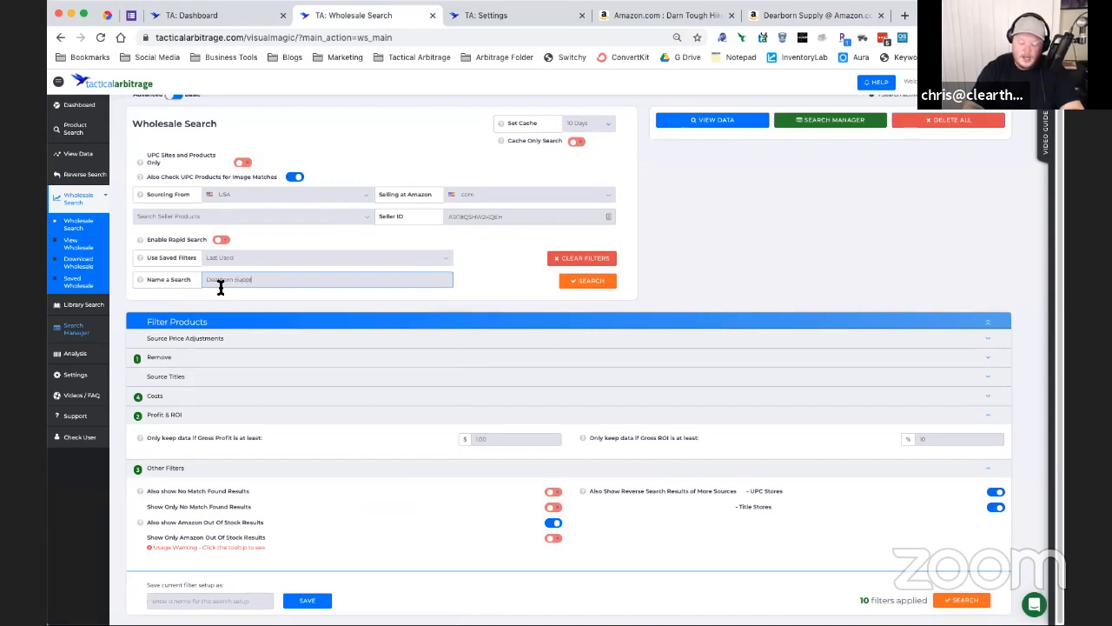
{"action": "type", "text": "ly Storefront Search"}
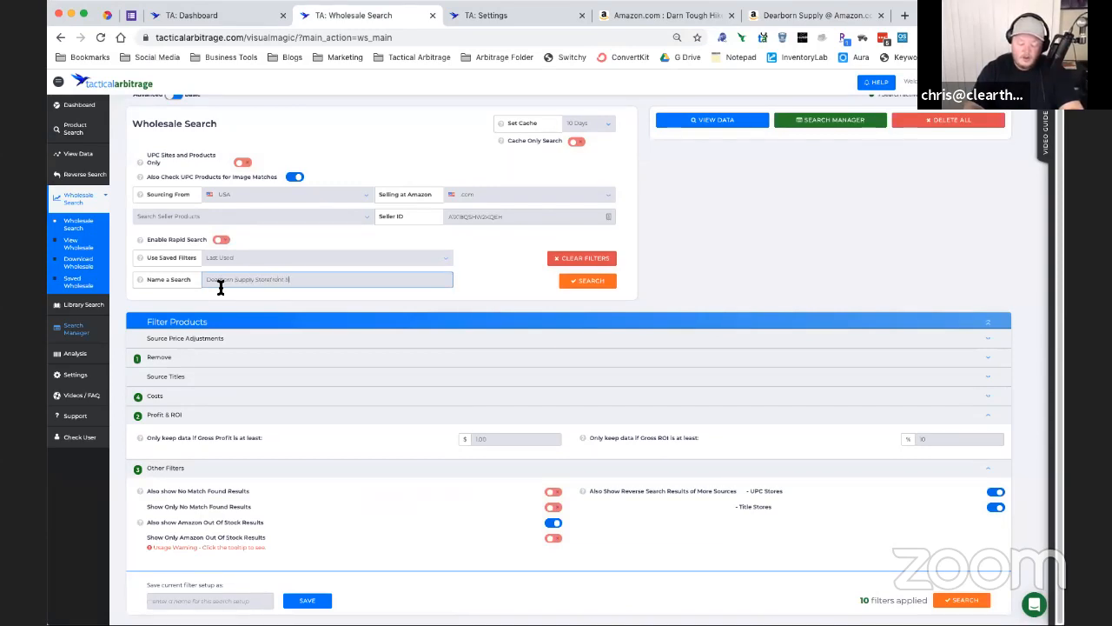
{"action": "key", "text": "BackSpace"}
{"action": "key", "text": "BackSpace"}
{"action": "key", "text": "BackSpace"}
{"action": "key", "text": "BackSpace"}
{"action": "key", "text": "BackSpace"}
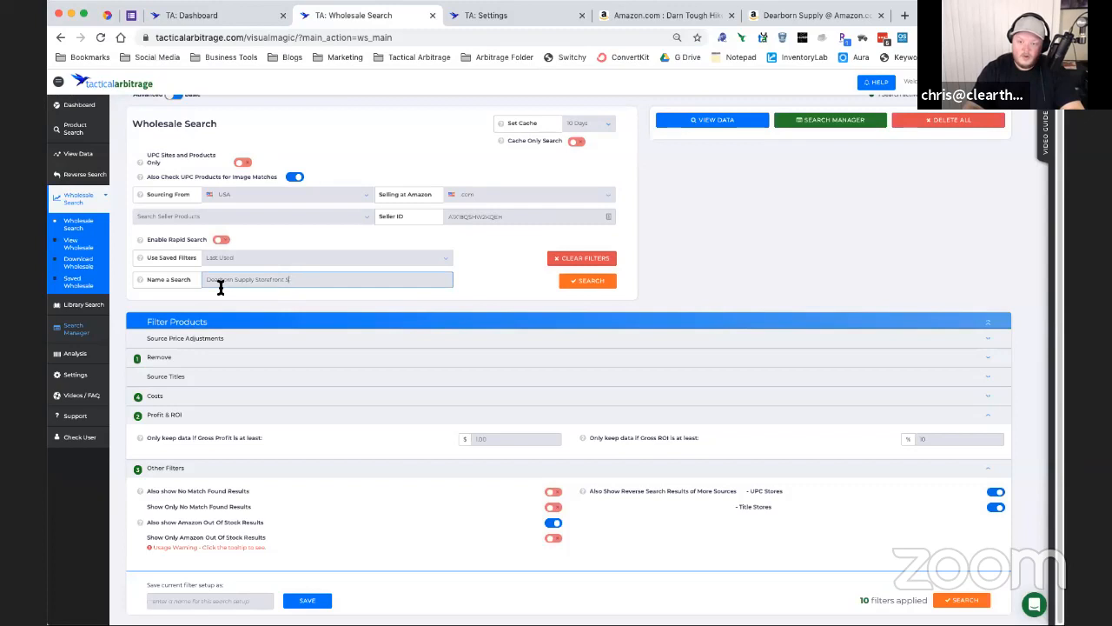
{"action": "type", "text": "everse Sea"}
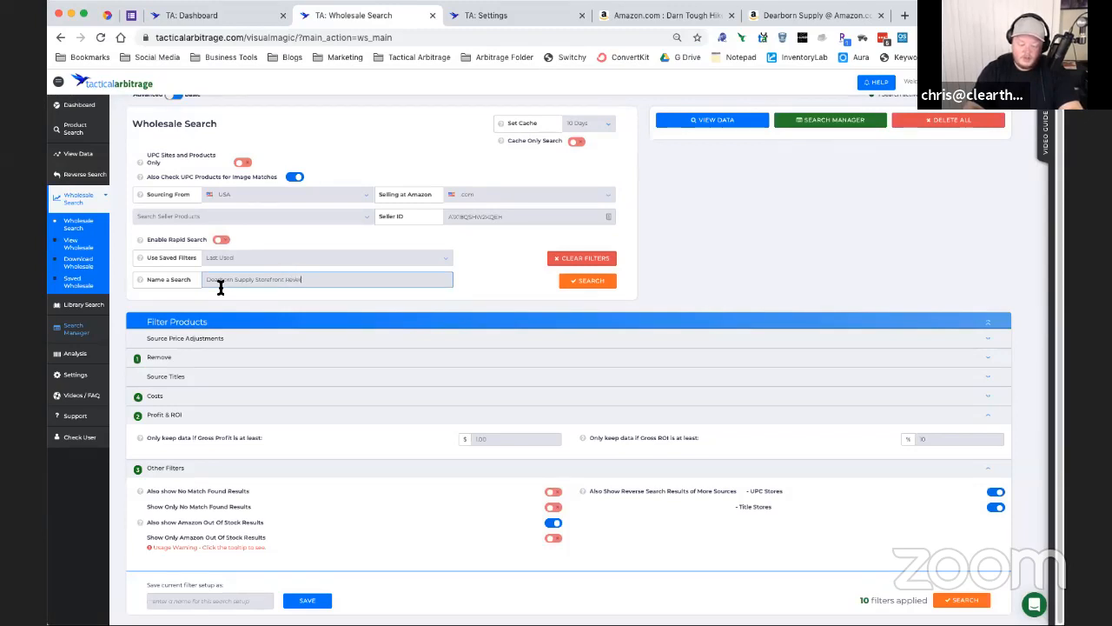
{"action": "type", "text": "rch"}
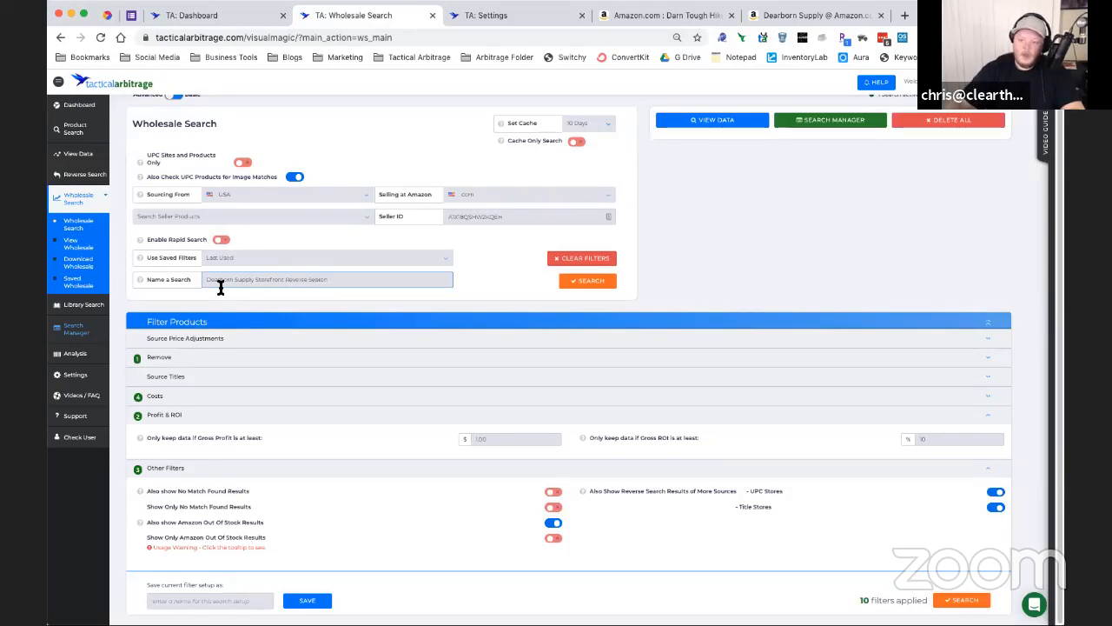
{"action": "left_click", "coordinate": [962, 599]}
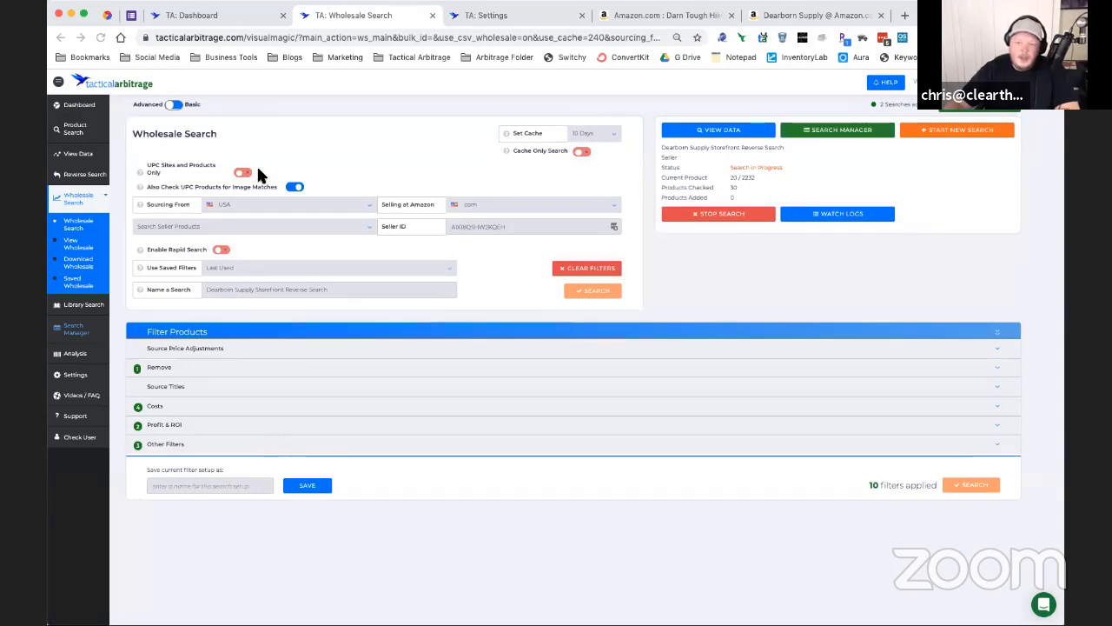
Step: Look through the products listed on Dearborn Supply's Amazon storefront, including their sales ranks and FBA seller offers
{"action": "left_click", "coordinate": [218, 16]}
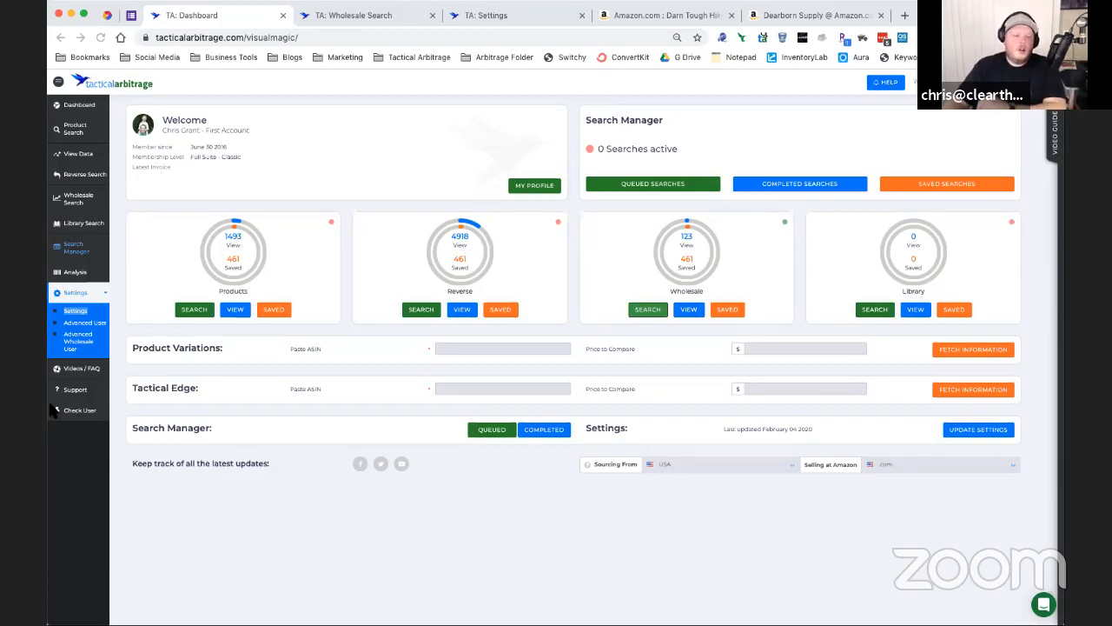
{"action": "left_click", "coordinate": [772, 19]}
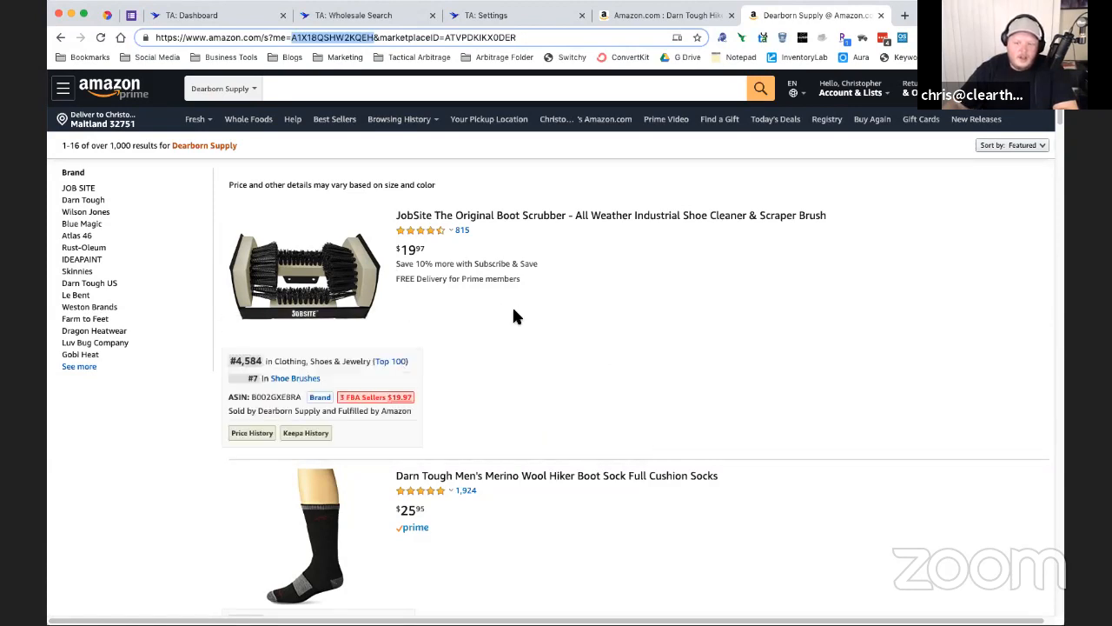
{"action": "scroll", "coordinate": [513, 310], "scroll_direction": "down", "scroll_amount": 1}
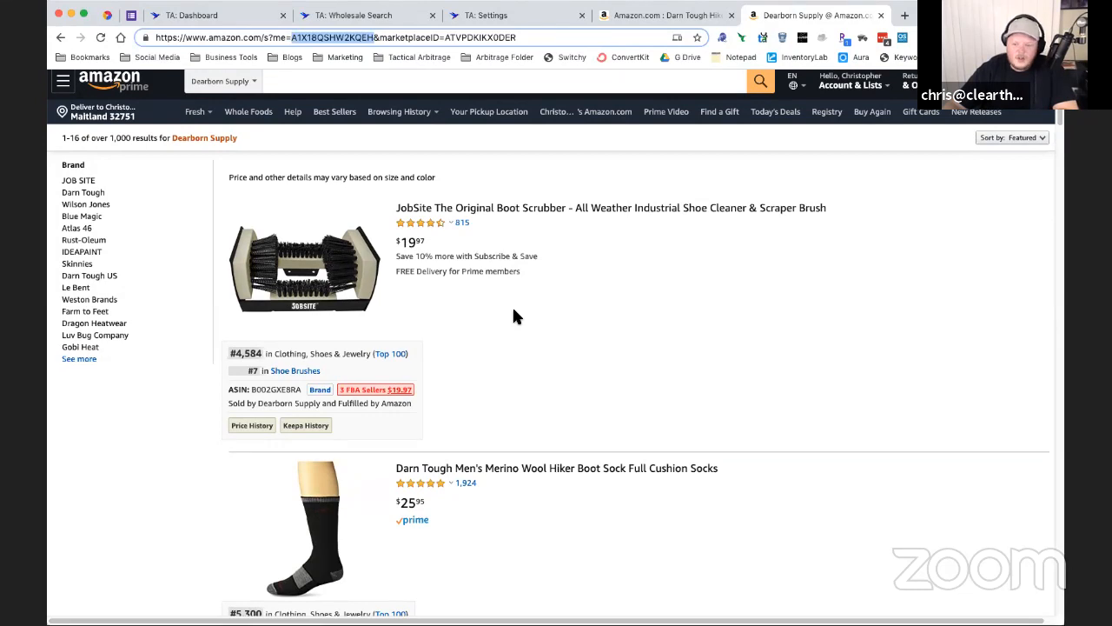
{"action": "scroll", "coordinate": [514, 317], "scroll_direction": "down", "scroll_amount": 2}
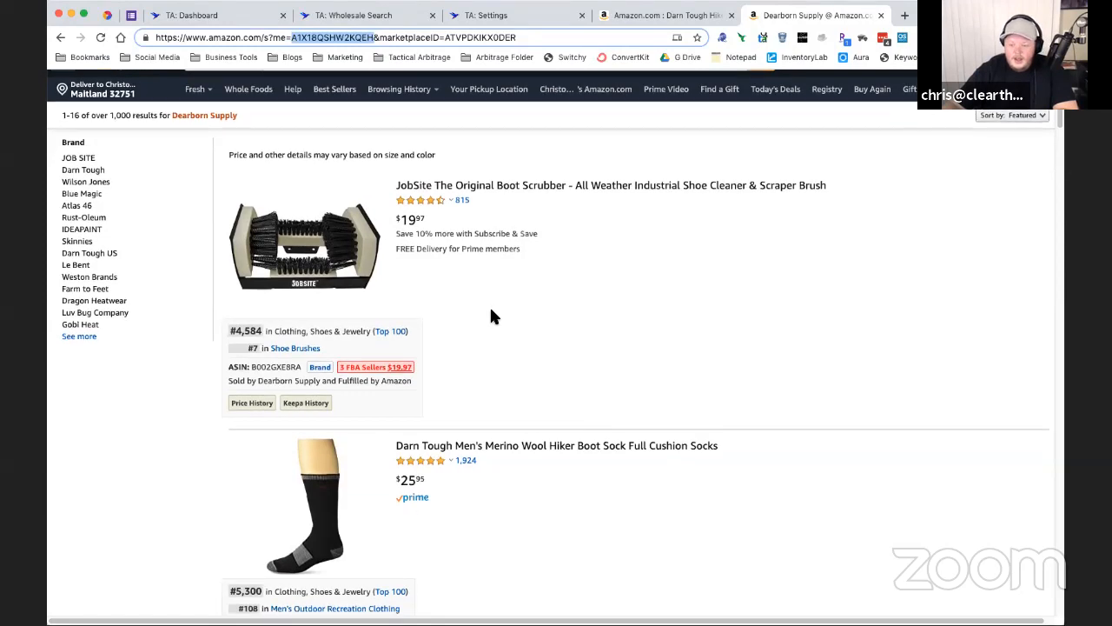
{"action": "scroll", "coordinate": [491, 312], "scroll_direction": "down", "scroll_amount": 5}
{"action": "scroll", "coordinate": [491, 315], "scroll_direction": "down", "scroll_amount": 4}
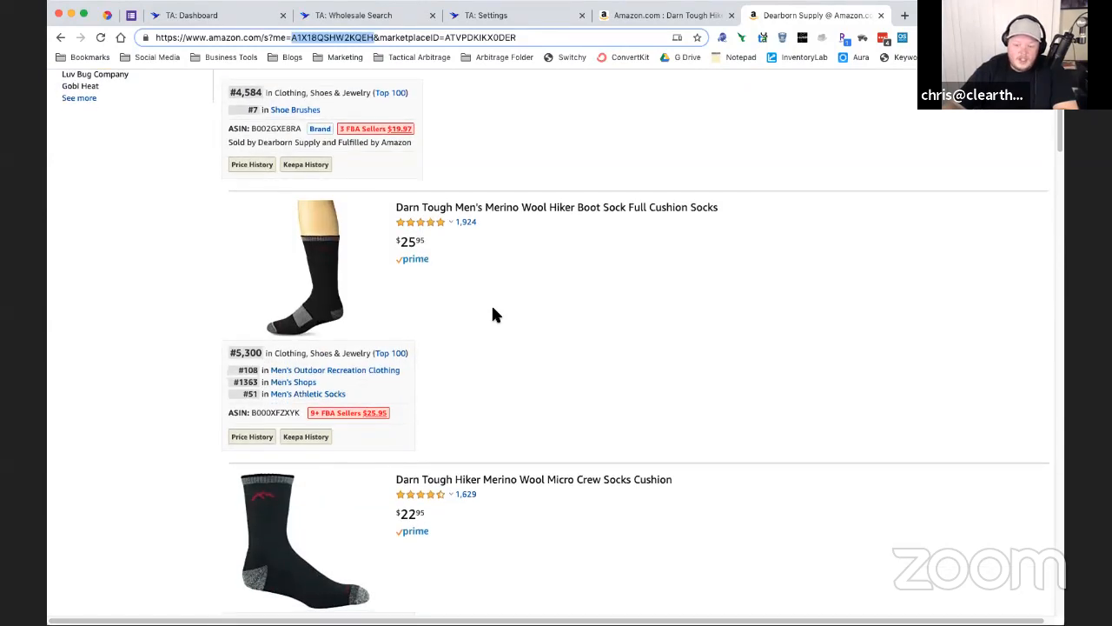
{"action": "scroll", "coordinate": [493, 315], "scroll_direction": "down", "scroll_amount": 7}
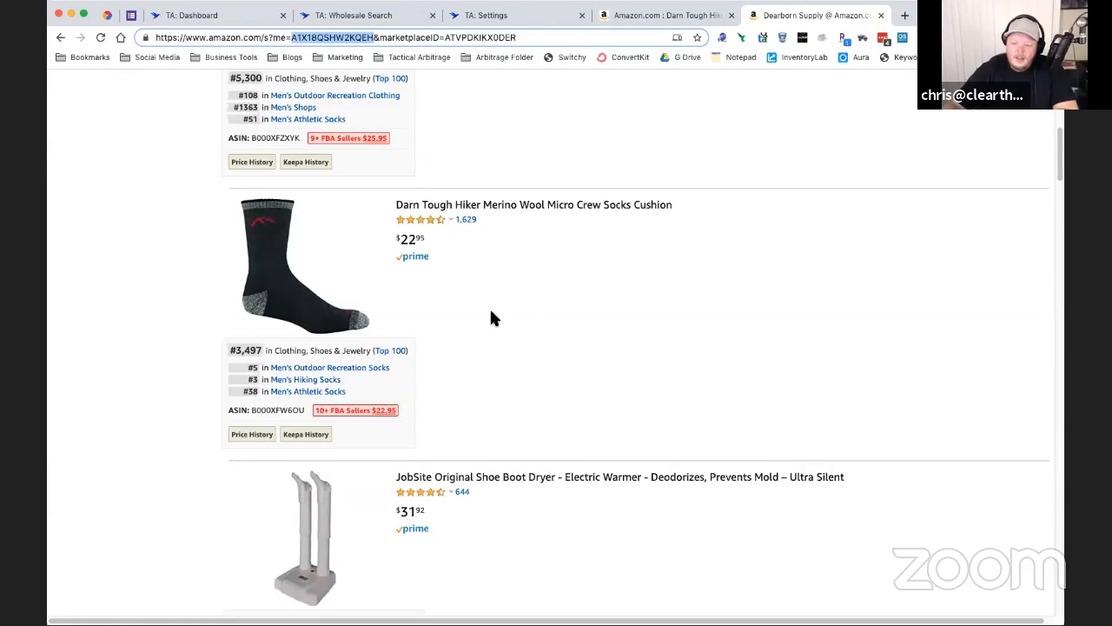
{"action": "scroll", "coordinate": [491, 315], "scroll_direction": "down", "scroll_amount": 9}
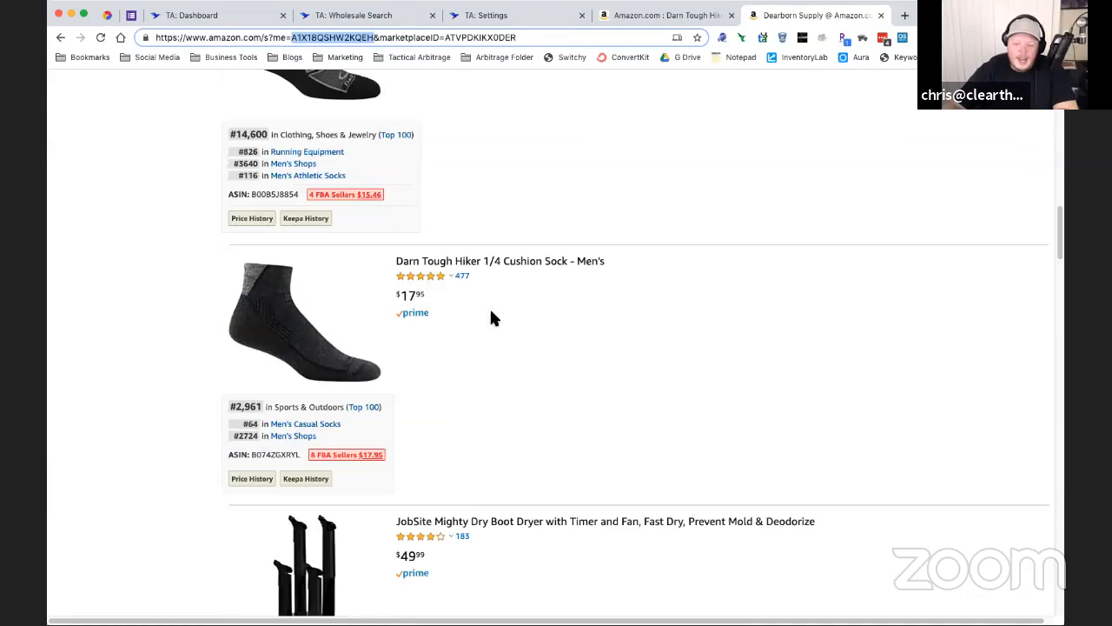
{"action": "scroll", "coordinate": [497, 339], "scroll_direction": "down", "scroll_amount": 11}
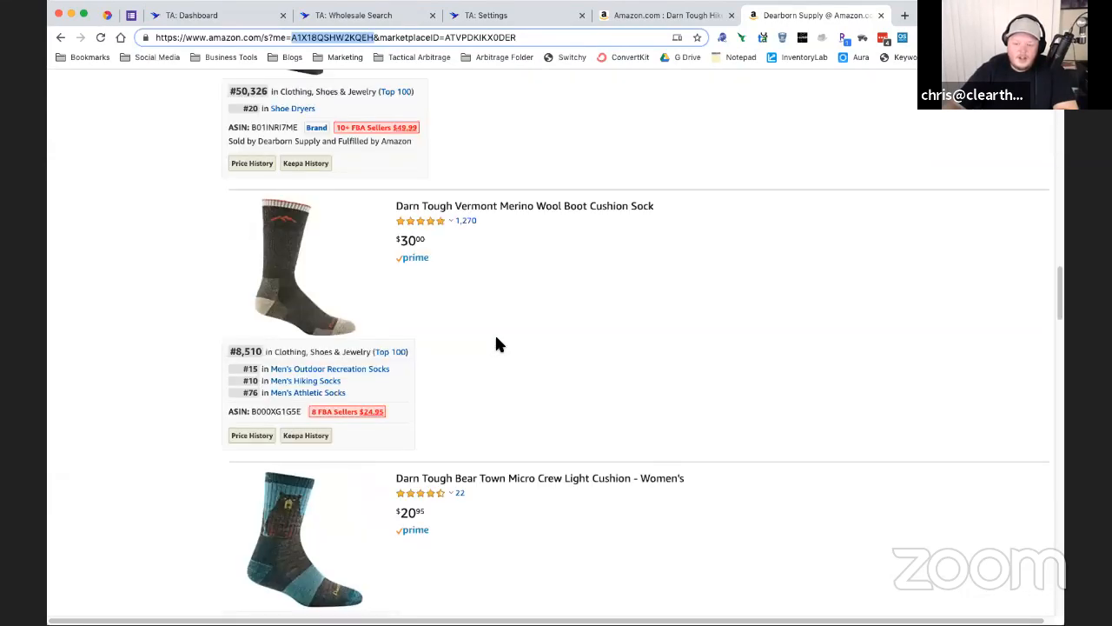
{"action": "scroll", "coordinate": [498, 335], "scroll_direction": "up", "scroll_amount": 20}
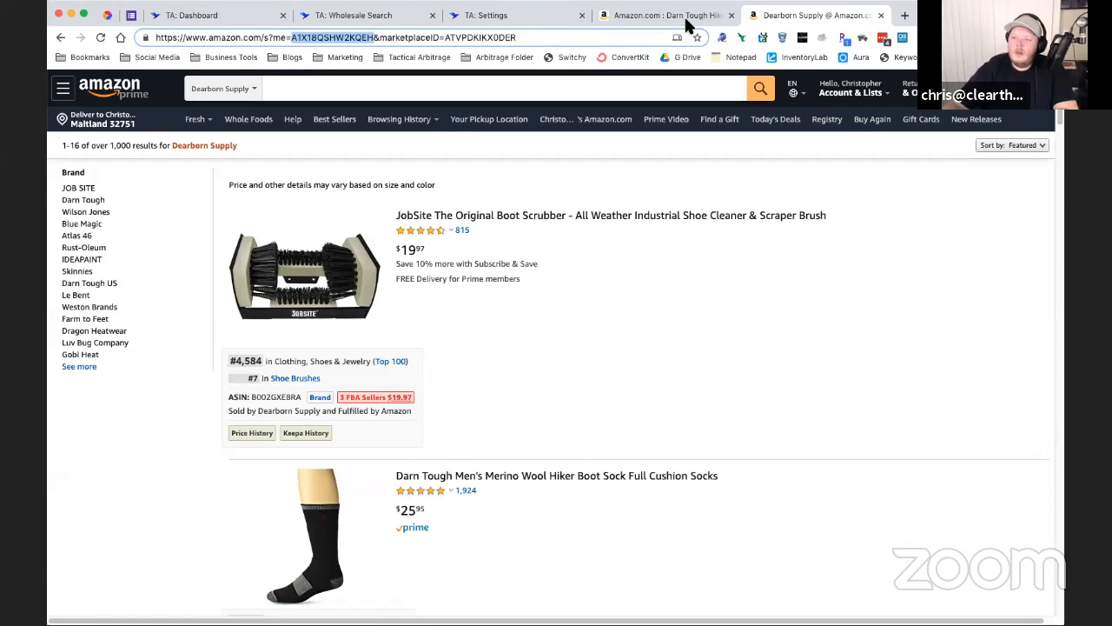
Step: Return to the Tactical Arbitrage wholesale search, start a new search and set its type to Search Seller Products
{"action": "left_click", "coordinate": [401, 21]}
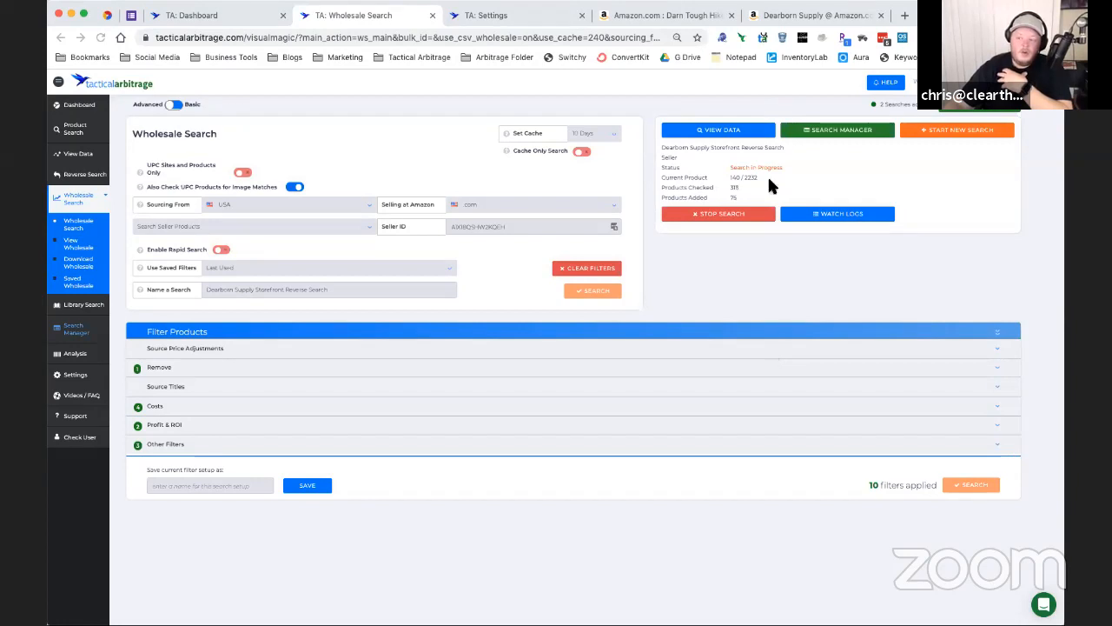
{"action": "left_click", "coordinate": [930, 135]}
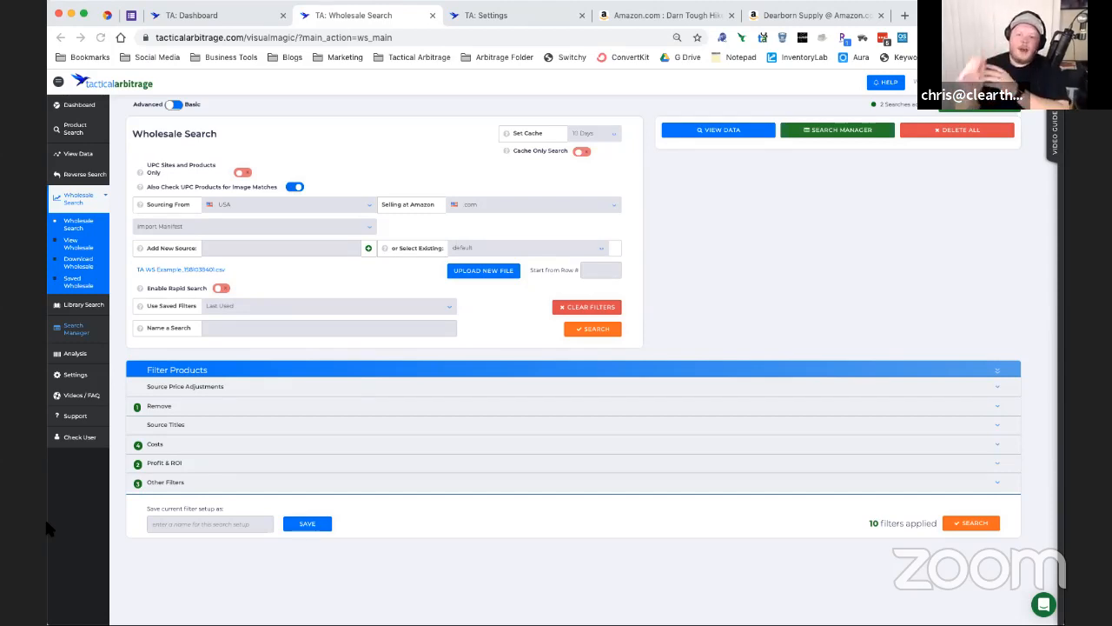
{"action": "left_click", "coordinate": [355, 227]}
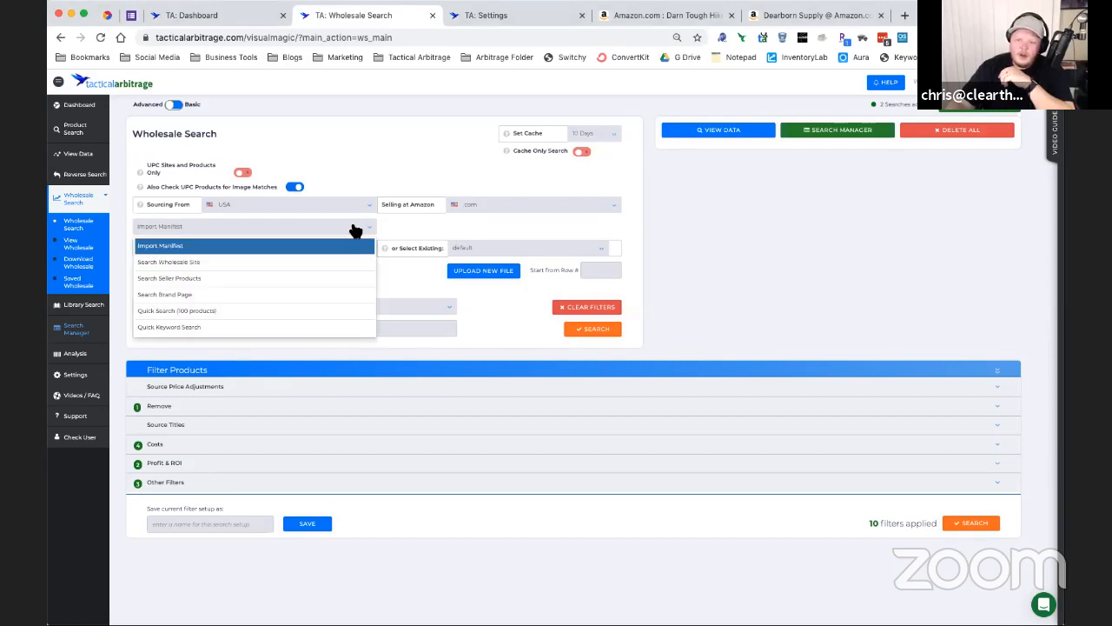
{"action": "left_click", "coordinate": [213, 279]}
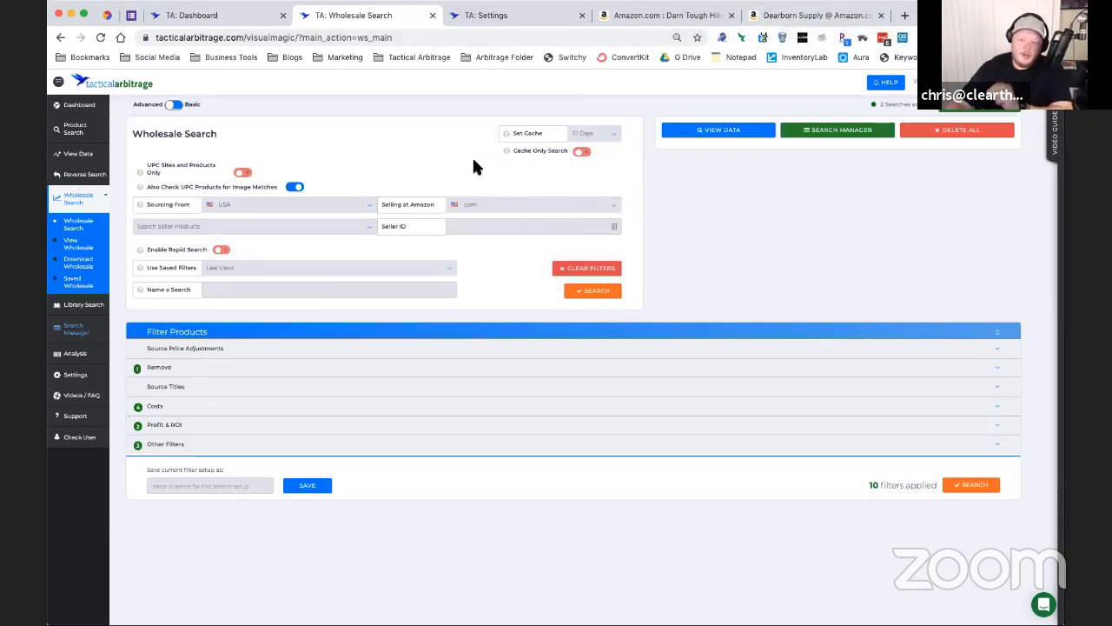
Step: Check the virtual source price options in Tactical Arbitrage's price adjustment settings and choose 50 % of the Buy Box price
{"action": "left_click", "coordinate": [524, 22]}
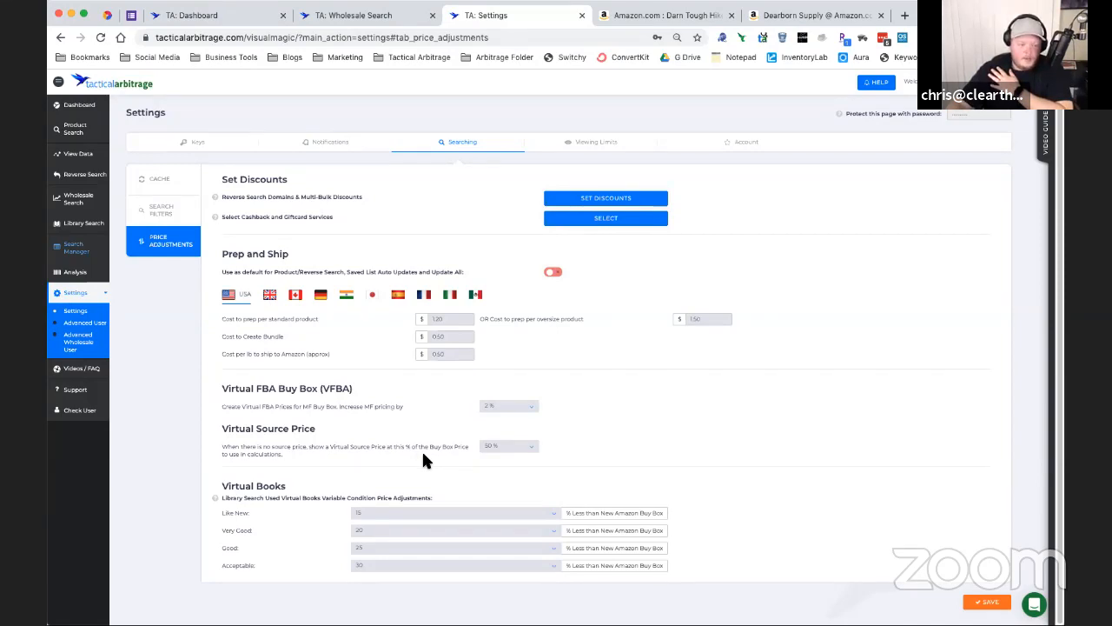
{"action": "left_click", "coordinate": [531, 451]}
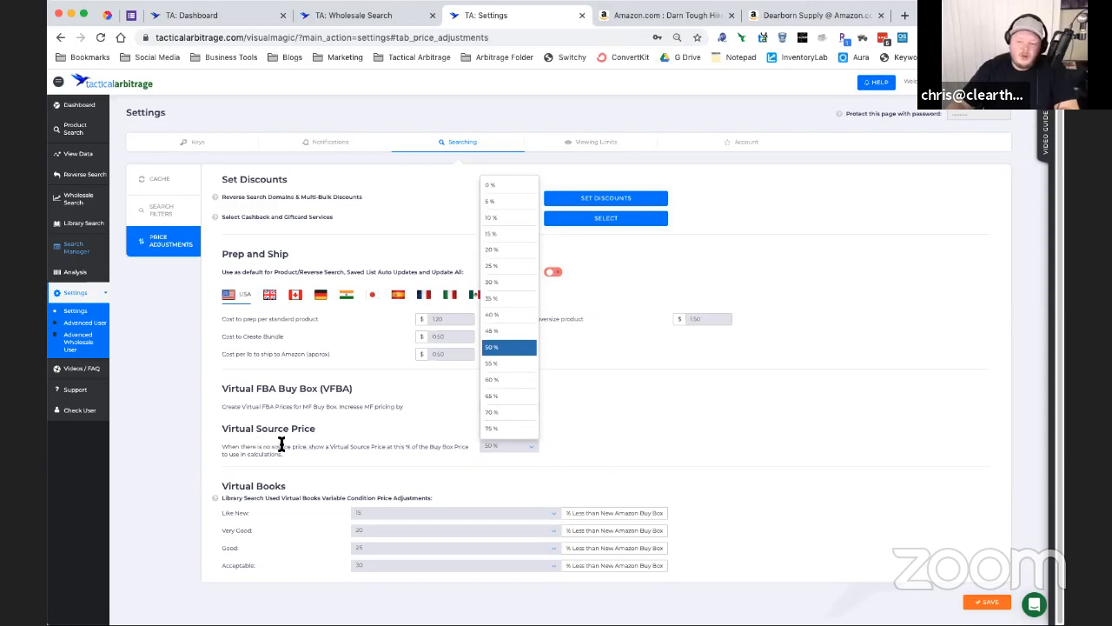
{"action": "left_click", "coordinate": [494, 349]}
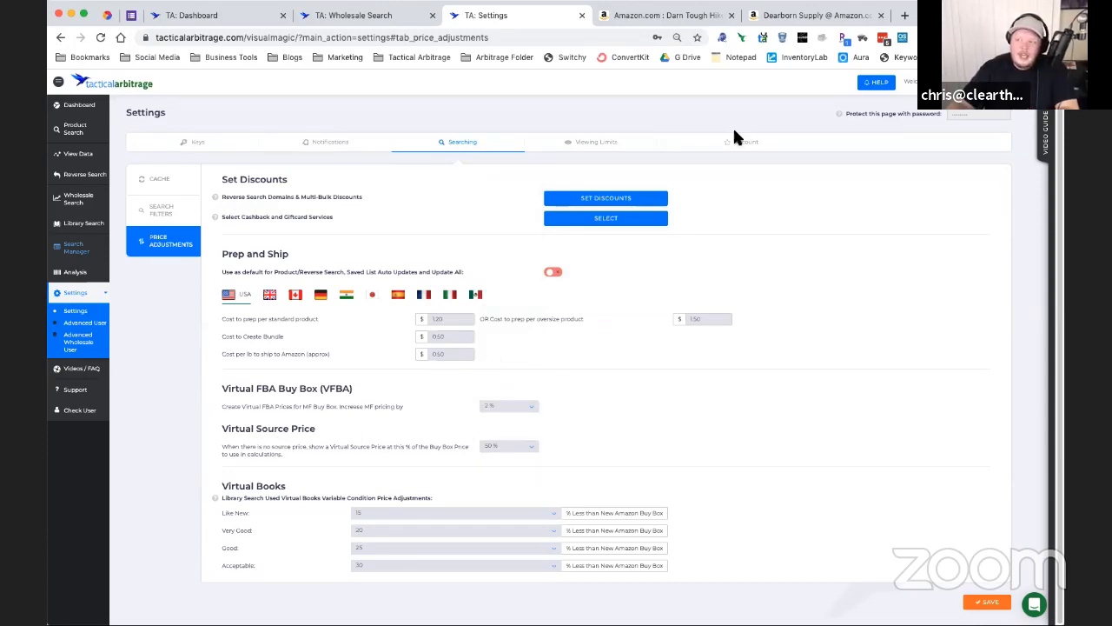
Step: Examine the price, rating and Keepa sales history of the JobSite boot scrubber on the Dearborn Supply storefront
{"action": "left_click", "coordinate": [787, 16]}
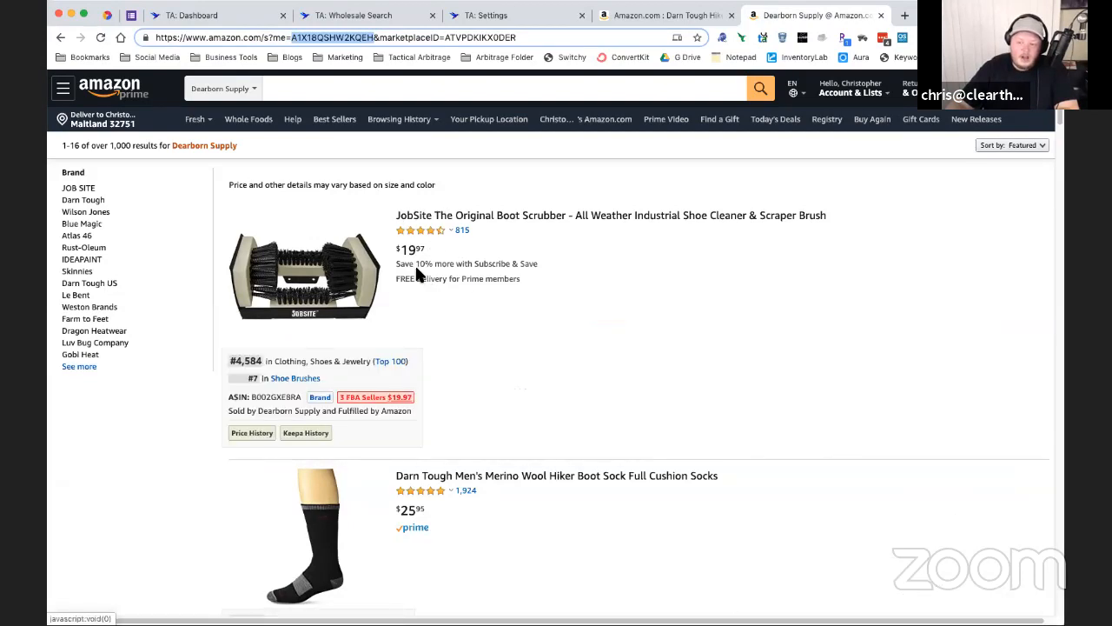
{"action": "left_click", "coordinate": [420, 597]}
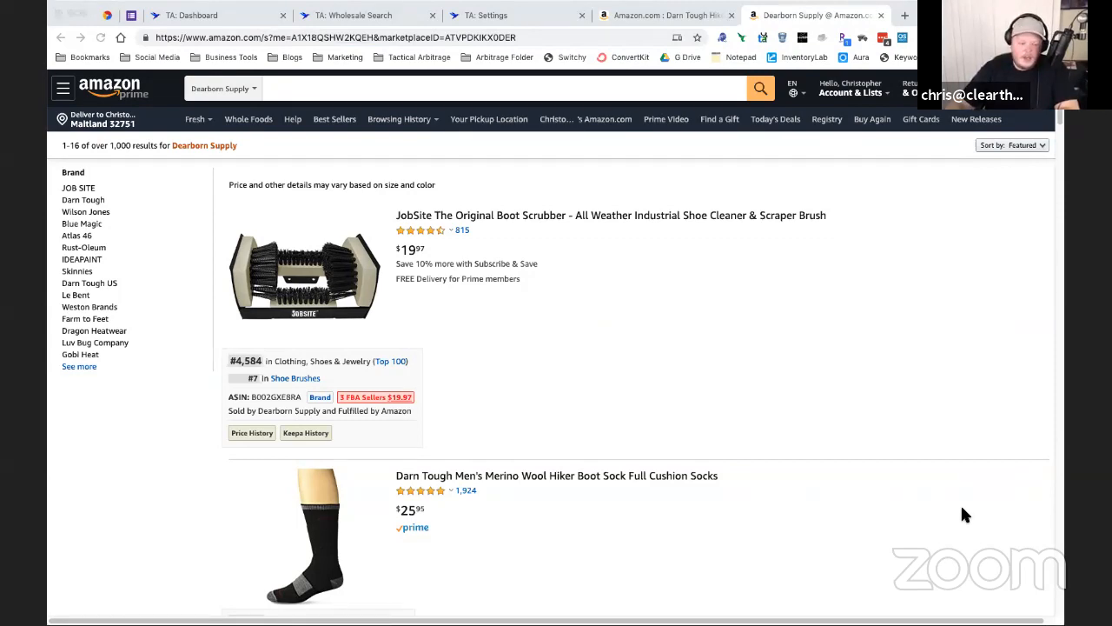
{"action": "left_click", "coordinate": [693, 245]}
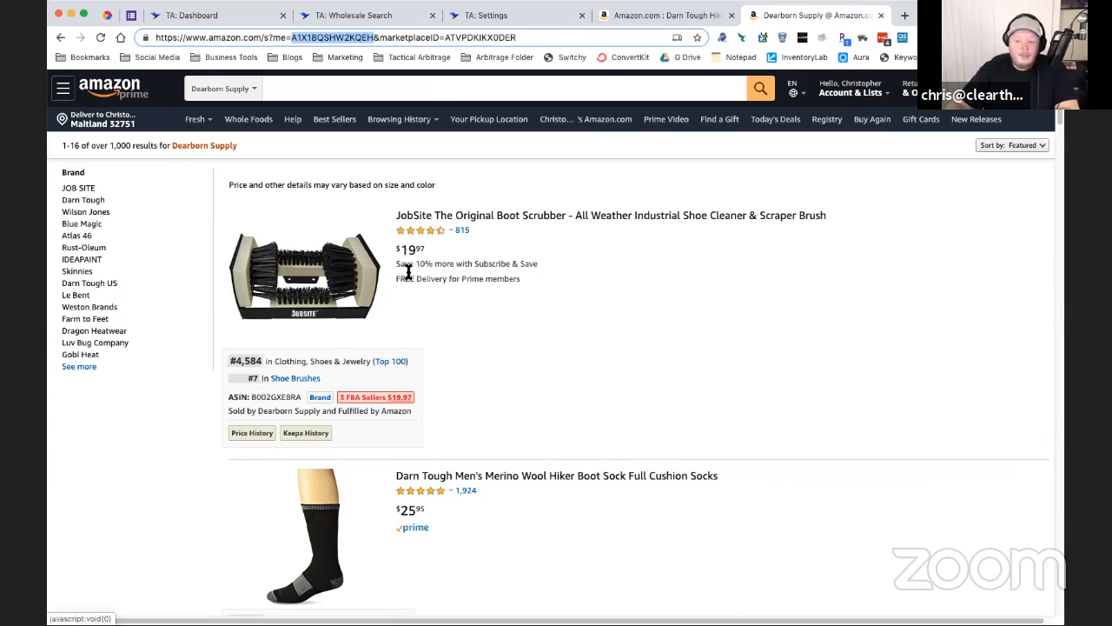
{"action": "mouse_move", "coordinate": [380, 250]}
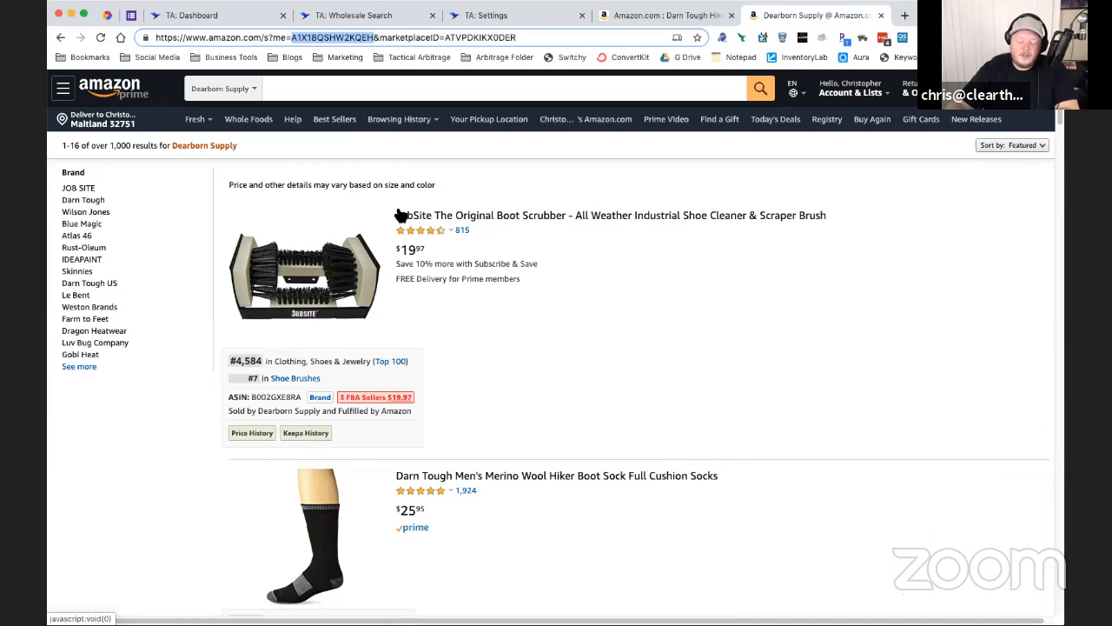
{"action": "mouse_move", "coordinate": [352, 265]}
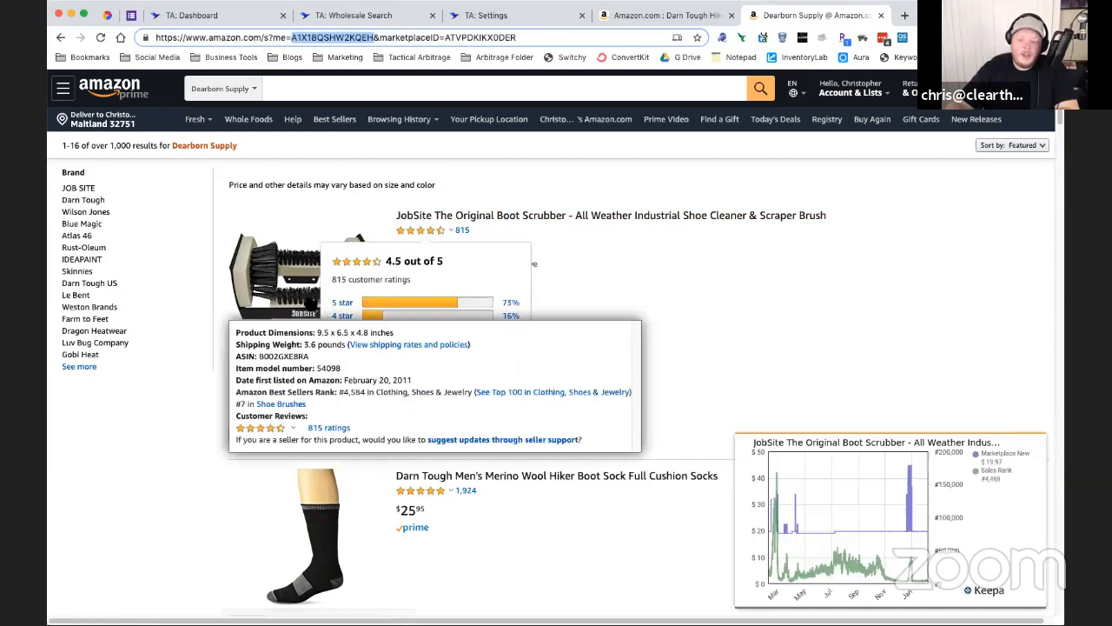
{"action": "mouse_move", "coordinate": [280, 276]}
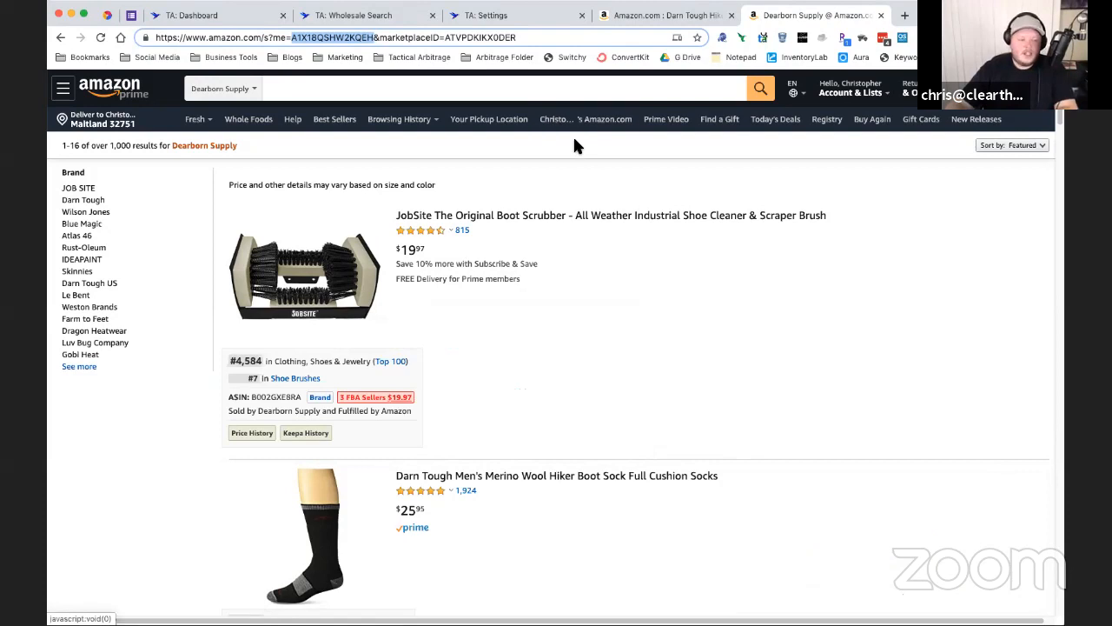
{"action": "left_click", "coordinate": [410, 18]}
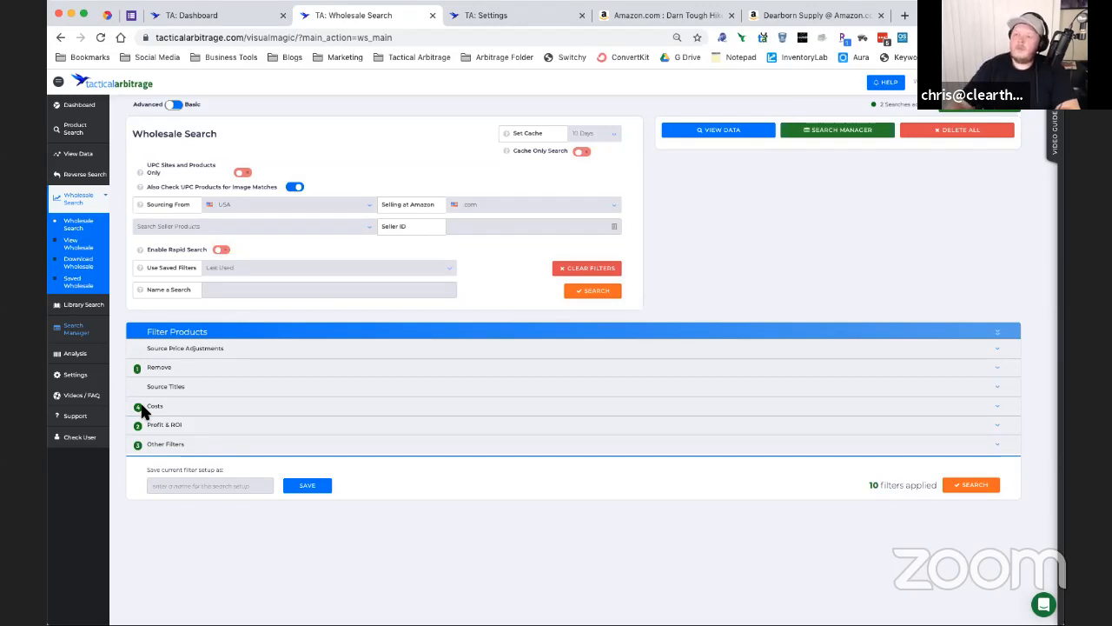
{"action": "left_click", "coordinate": [535, 19]}
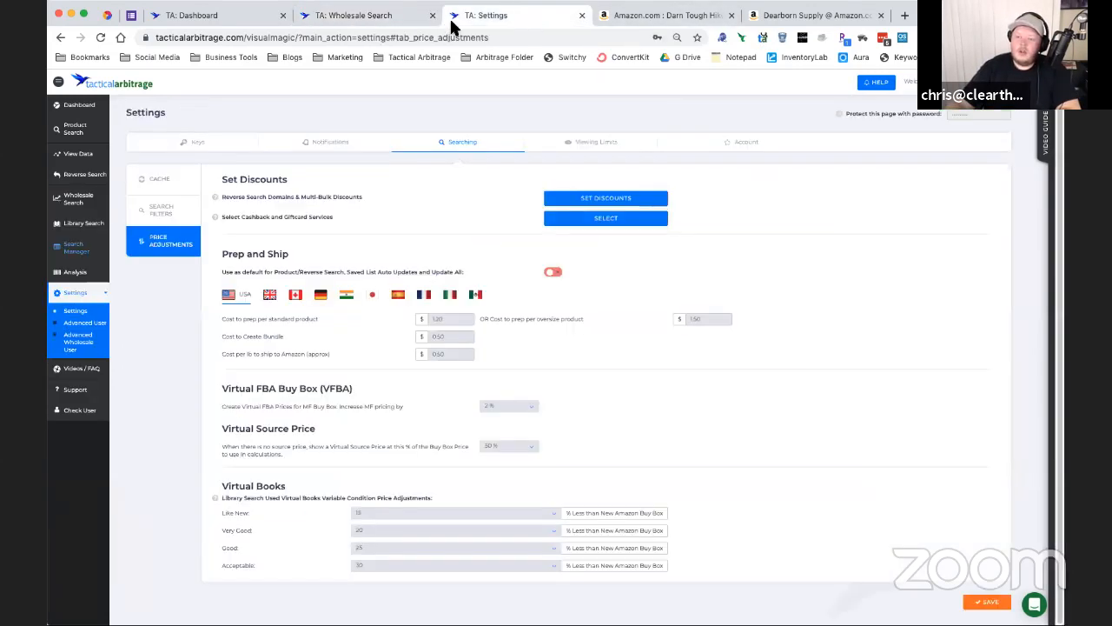
{"action": "left_click", "coordinate": [398, 19]}
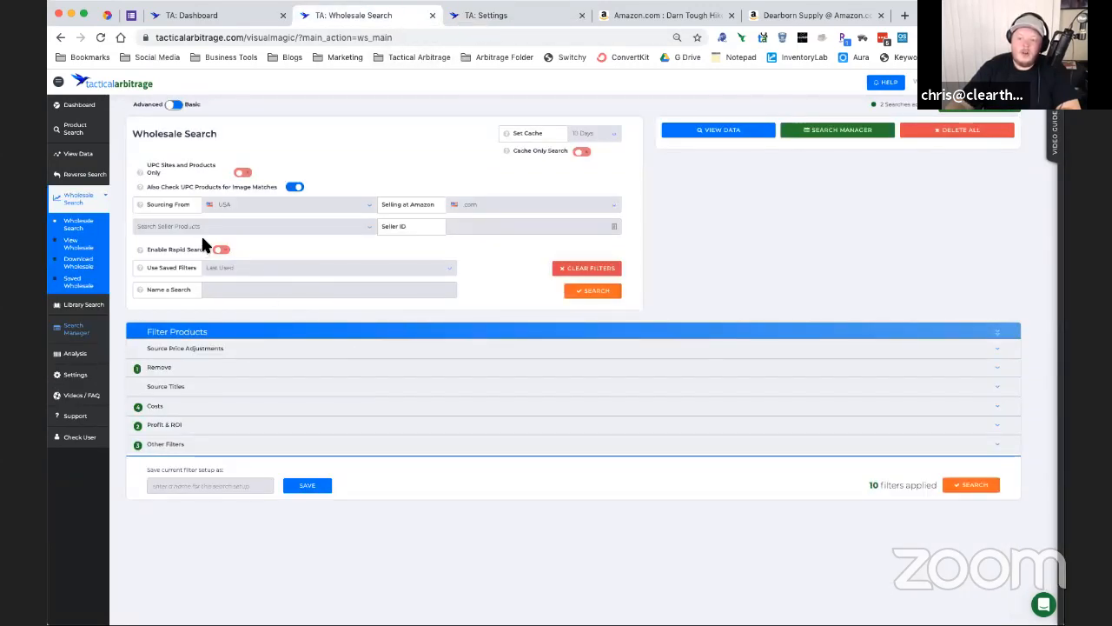
Step: Copy Dearborn Supply's seller ID from its Amazon storefront address and enter it as the seller ID of the new wholesale search
{"action": "left_click", "coordinate": [808, 15]}
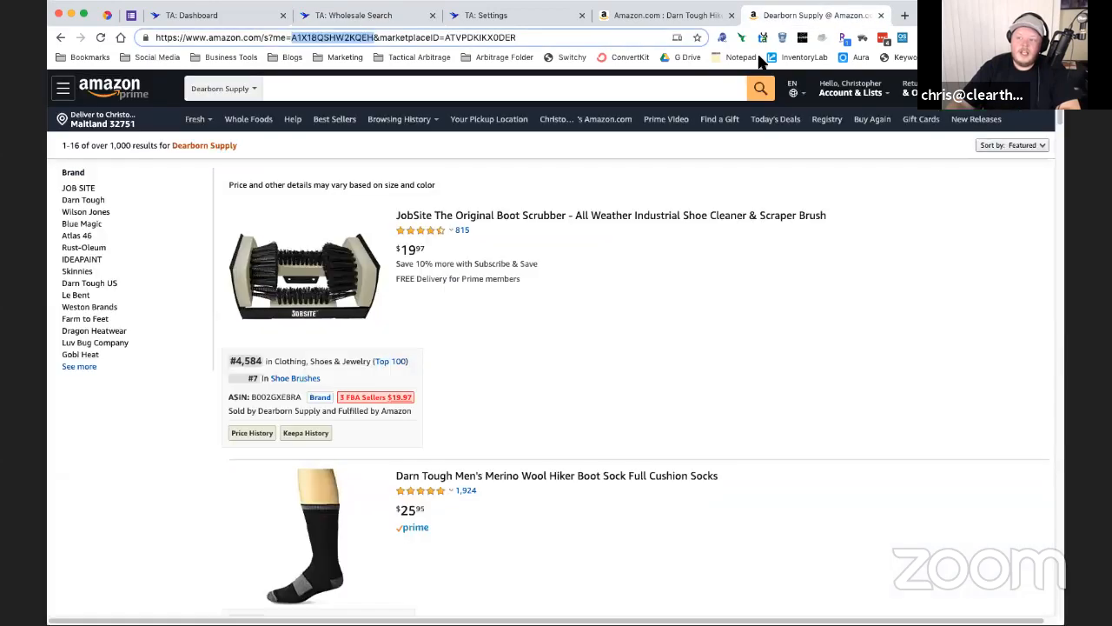
{"action": "right_click", "coordinate": [316, 38]}
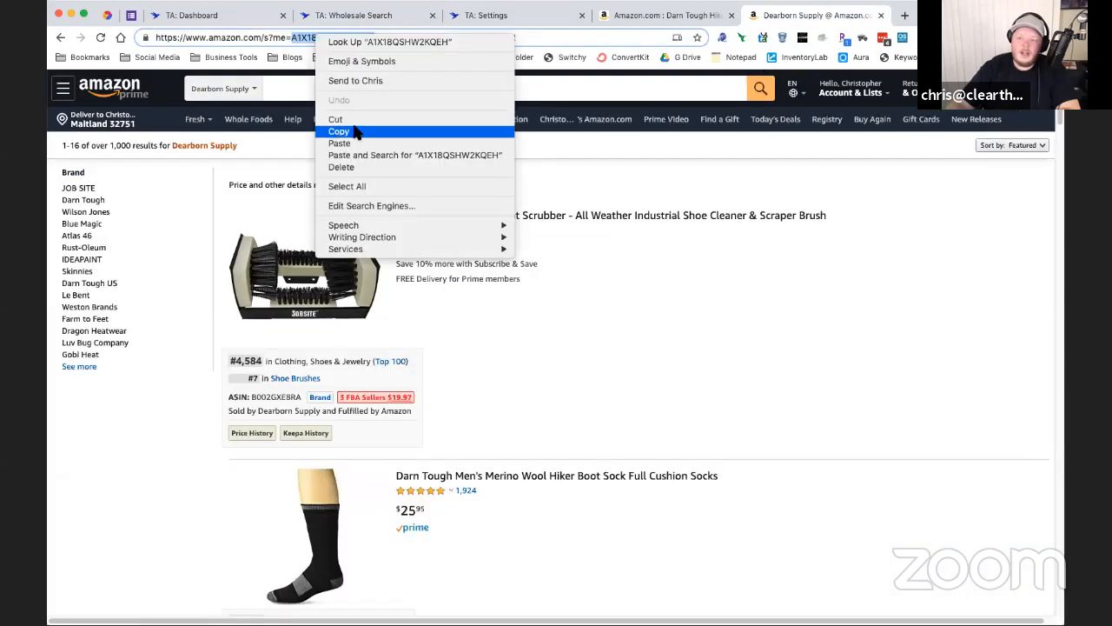
{"action": "left_click", "coordinate": [339, 131]}
{"action": "left_click", "coordinate": [353, 14]}
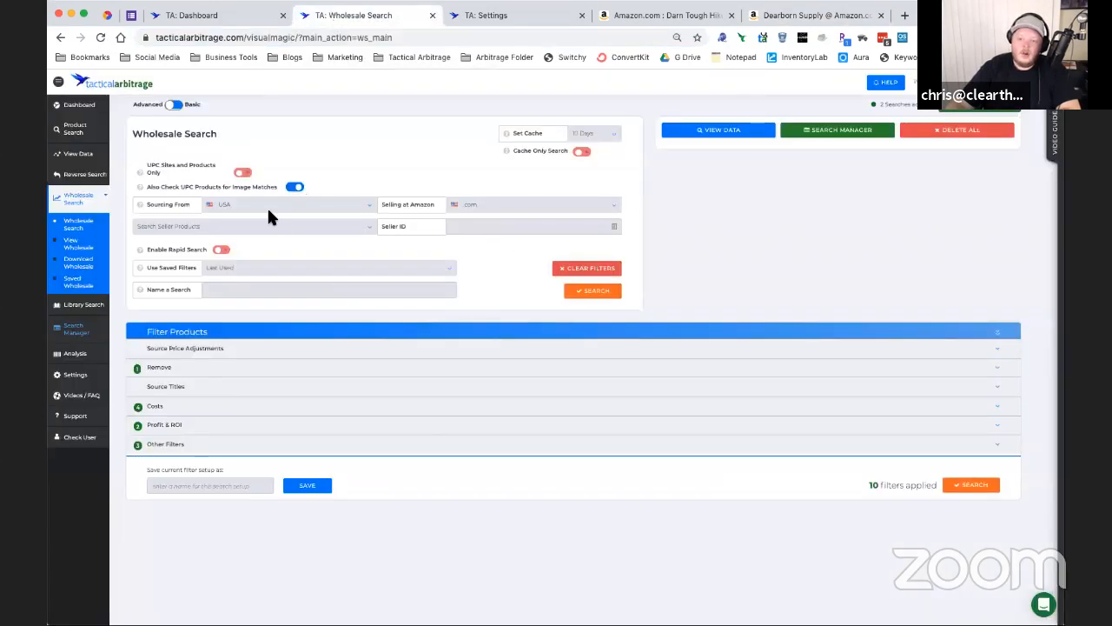
{"action": "left_click", "coordinate": [474, 229]}
{"action": "key", "text": "super+v"}
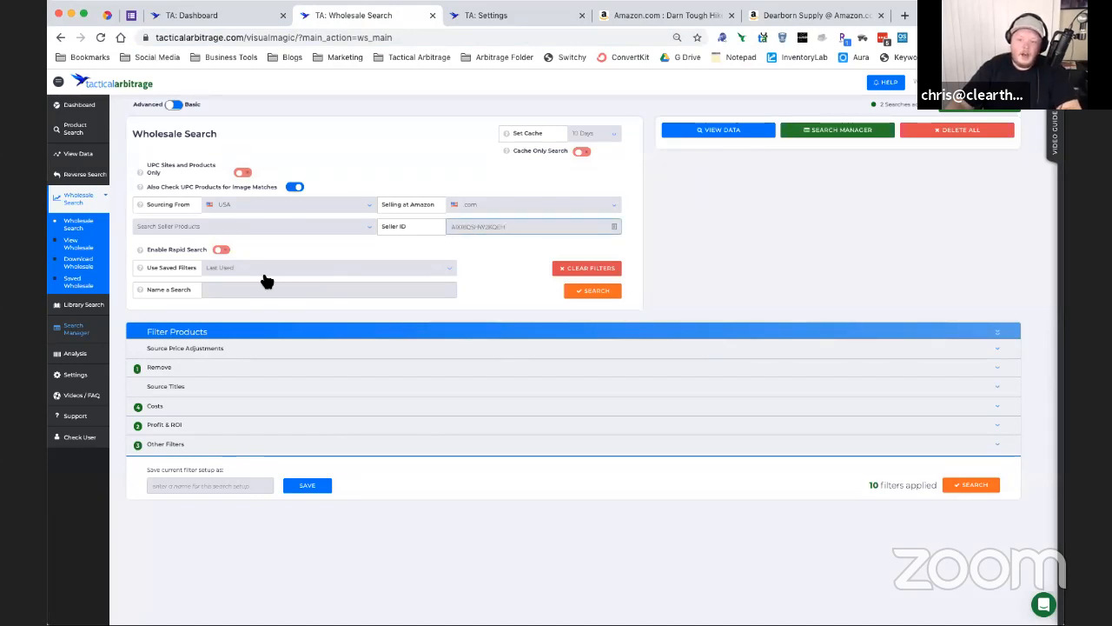
Step: Review the new search's filters for source price adjustments, removals, prep and shipping costs, and minimum profit and ROI
{"action": "left_click", "coordinate": [235, 356]}
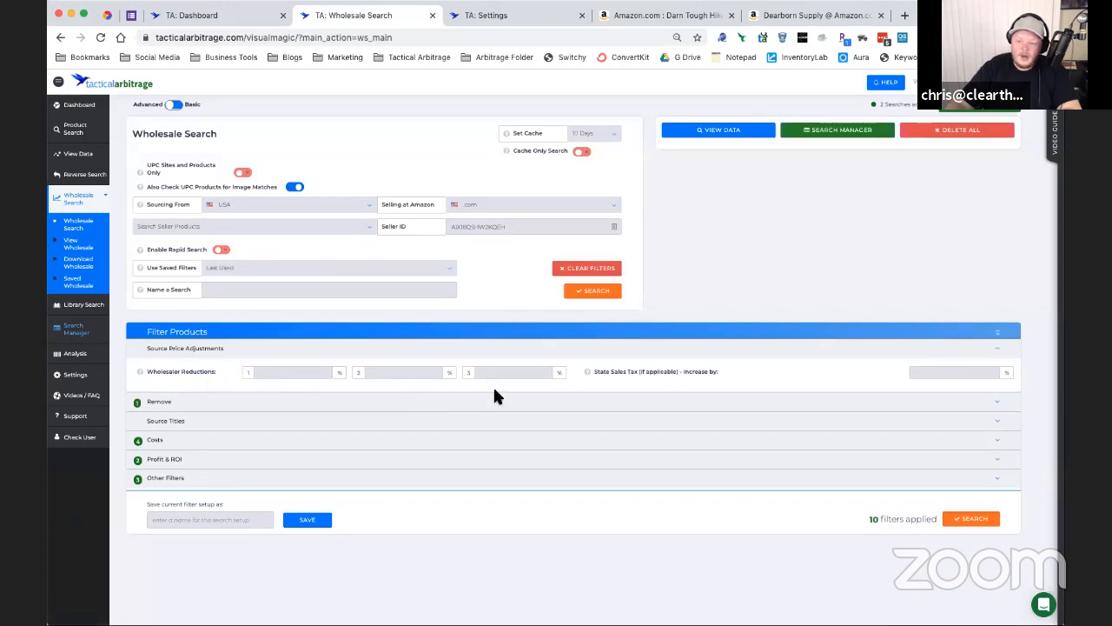
{"action": "left_click", "coordinate": [209, 404]}
{"action": "scroll", "coordinate": [207, 407], "scroll_direction": "down", "scroll_amount": 1}
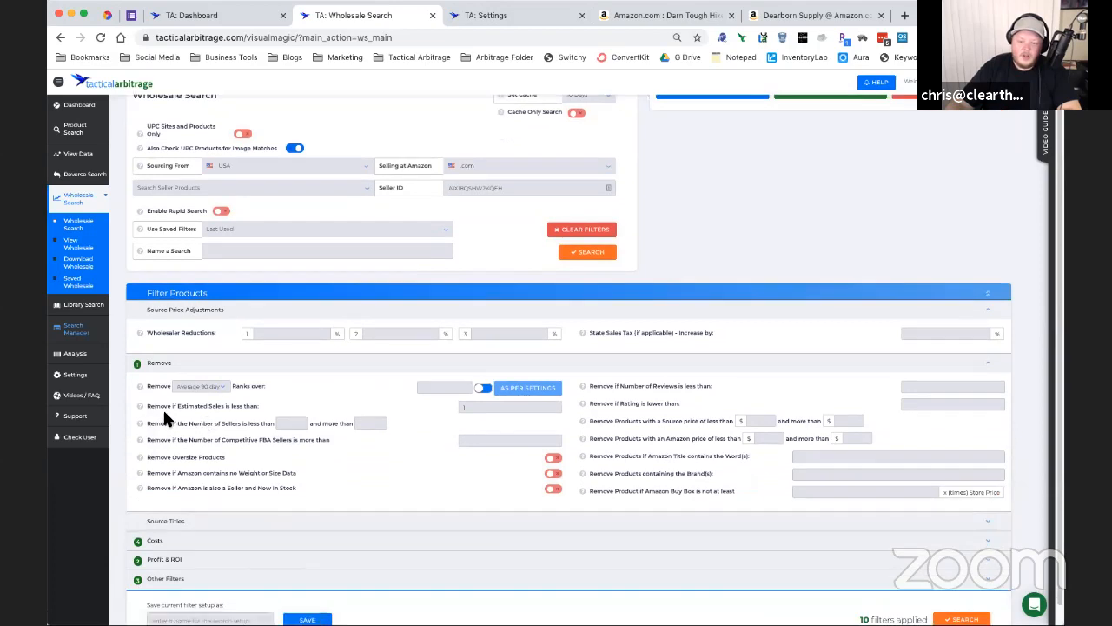
{"action": "left_click", "coordinate": [421, 371]}
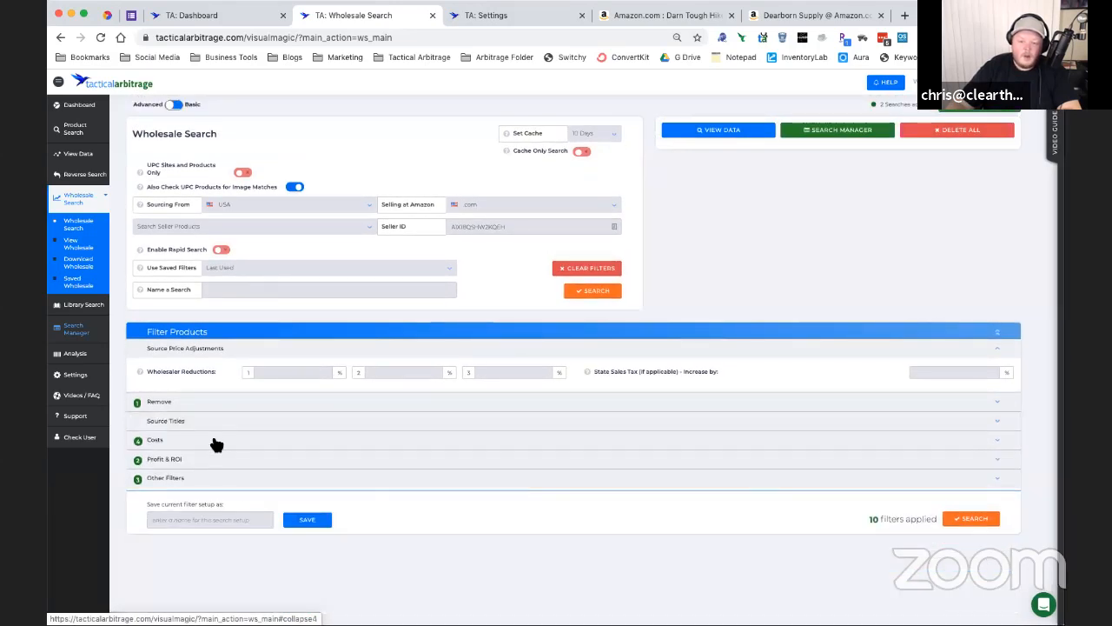
{"action": "left_click", "coordinate": [217, 441]}
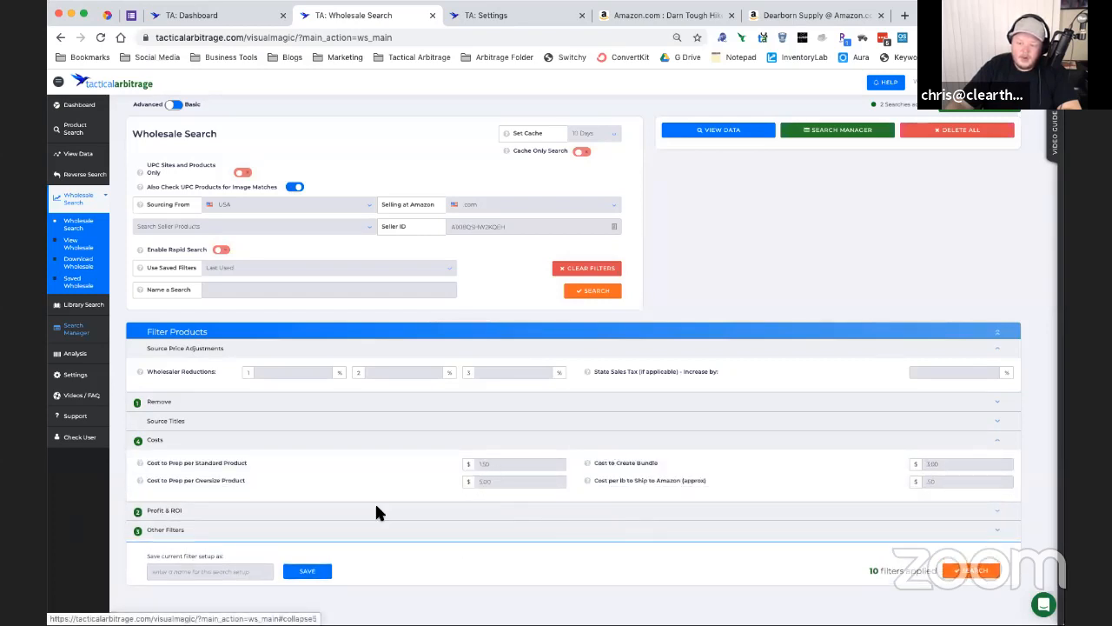
{"action": "left_click", "coordinate": [347, 447]}
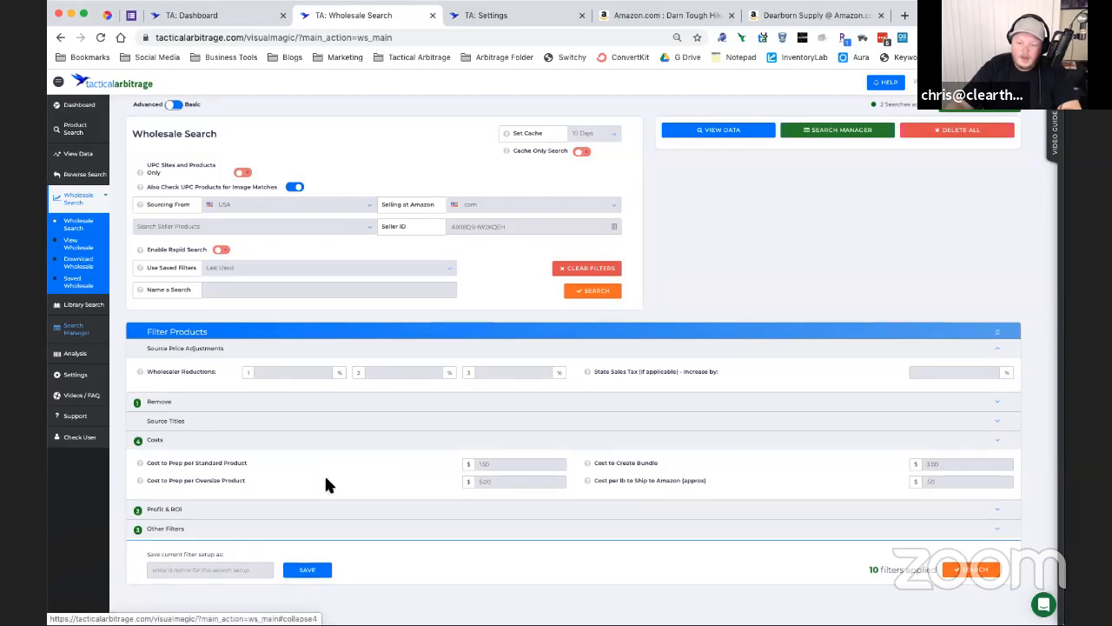
{"action": "left_click", "coordinate": [266, 461]}
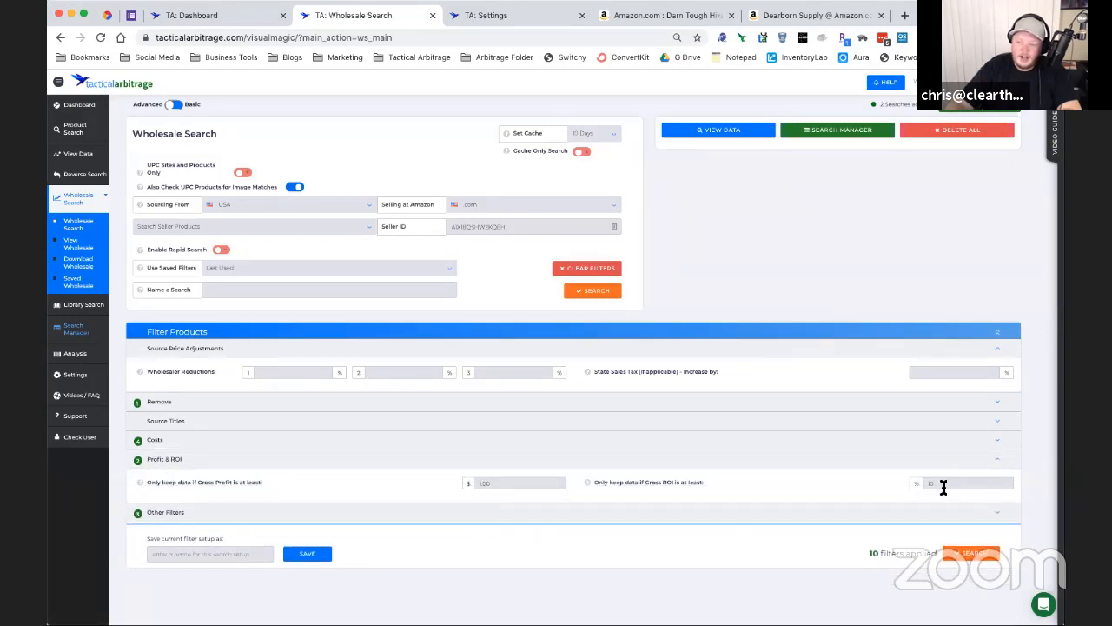
Step: Turn off the additional reverse search results for both UPC stores and title stores in the search's other filters
{"action": "left_click", "coordinate": [385, 461]}
{"action": "left_click", "coordinate": [315, 481]}
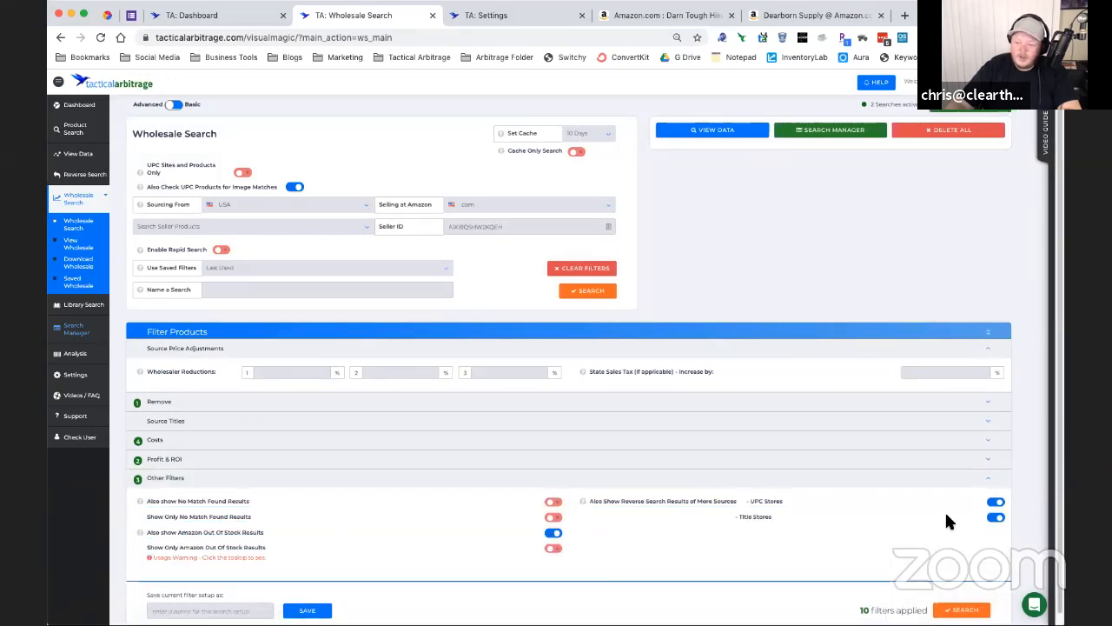
{"action": "left_click", "coordinate": [996, 503]}
{"action": "left_click", "coordinate": [996, 516]}
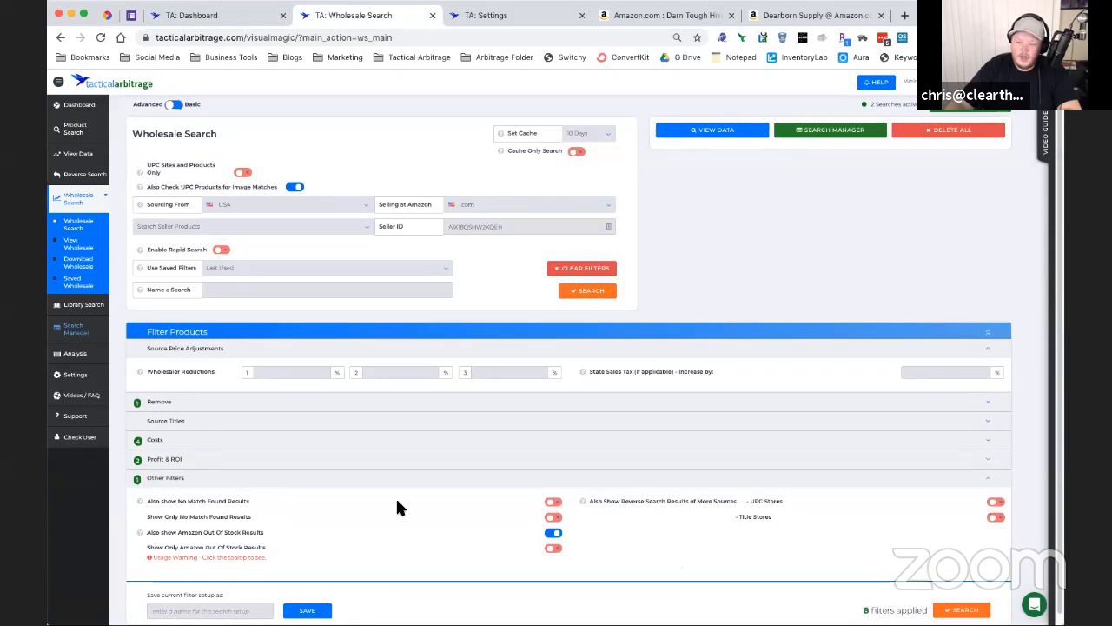
{"action": "left_click", "coordinate": [367, 482]}
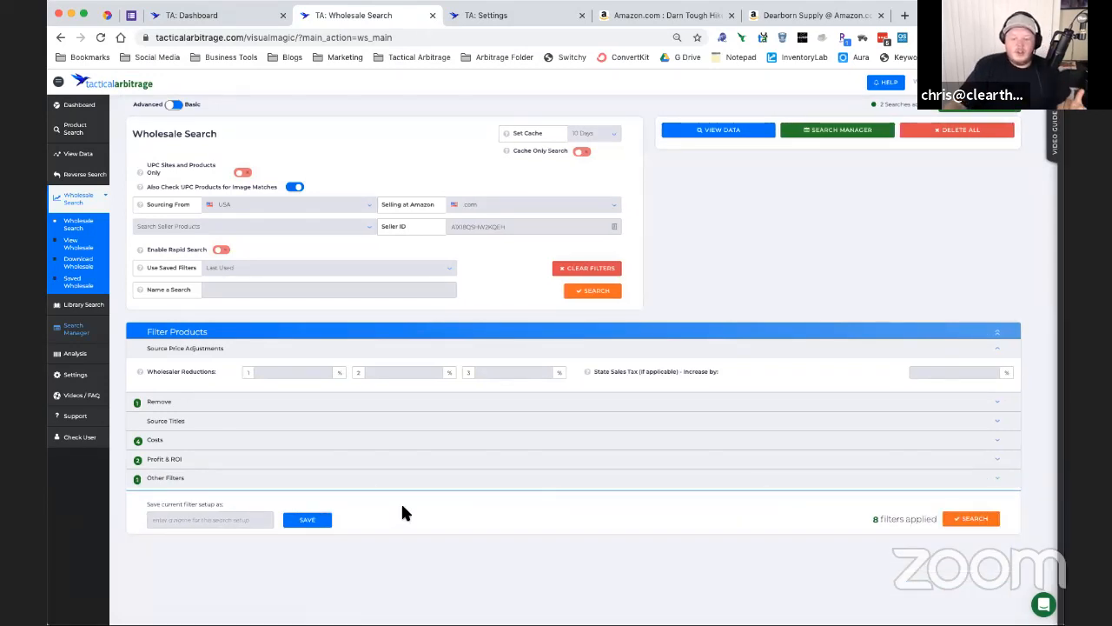
{"action": "left_click", "coordinate": [321, 356]}
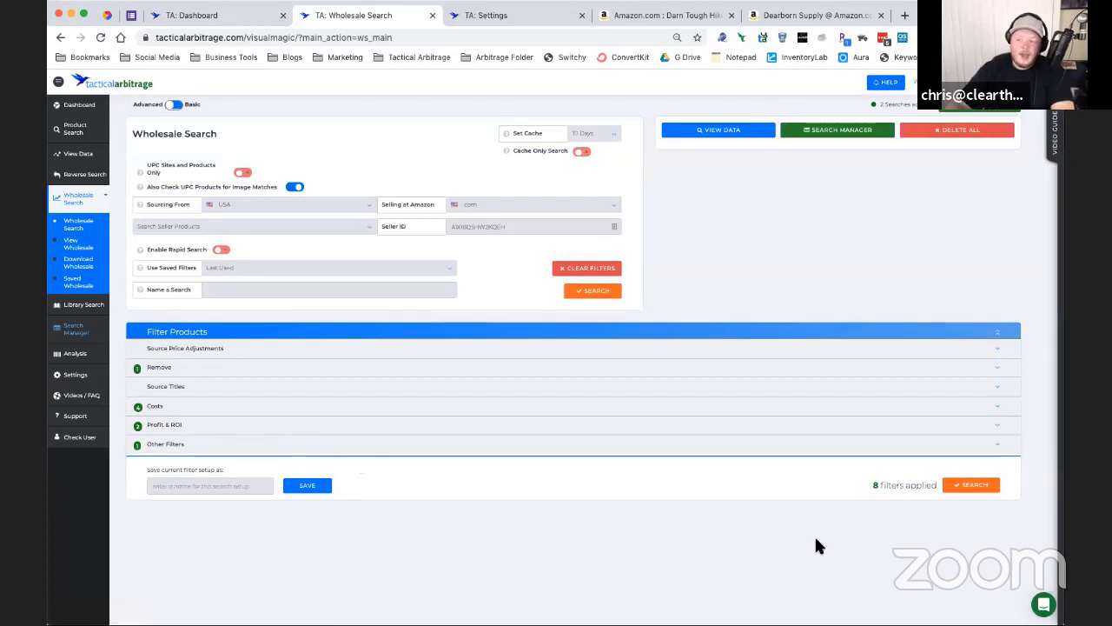
Step: Name the seller search "Dearborn Supply Wholesale Leads" and run it
{"action": "left_click", "coordinate": [218, 289]}
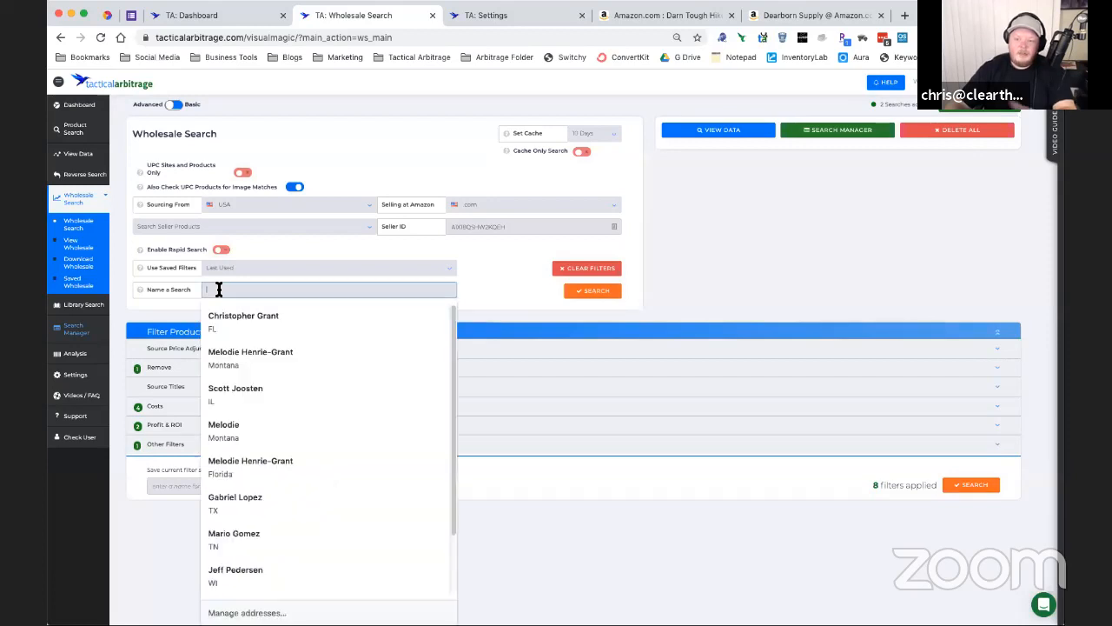
{"action": "type", "text": "Dea"}
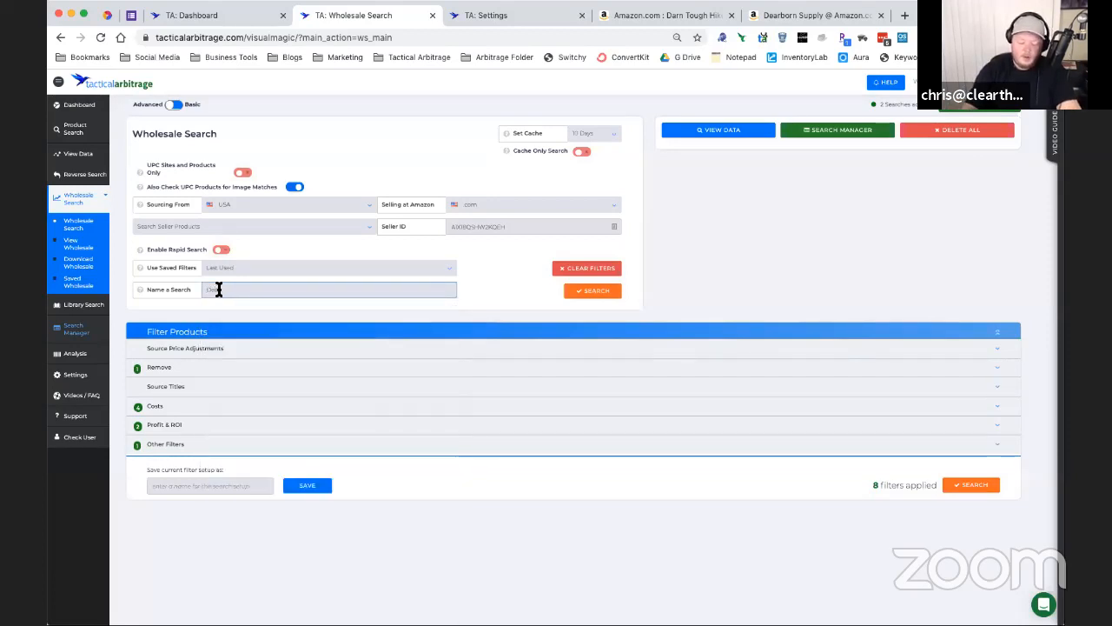
{"action": "type", "text": "rborn Su"}
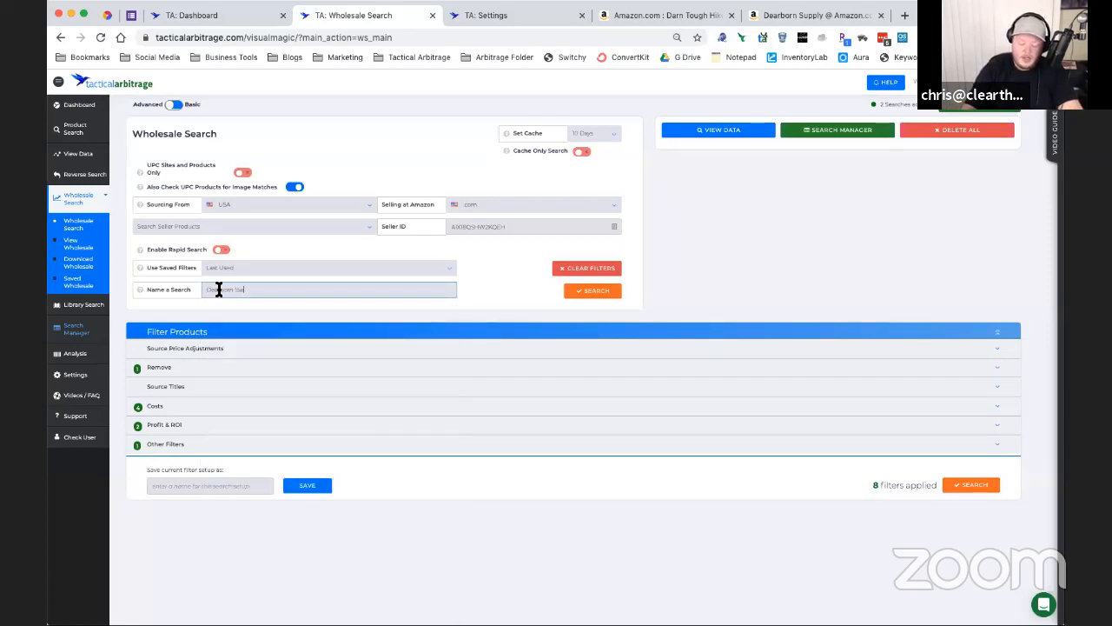
{"action": "type", "text": "pply Wholesale Leads"}
{"action": "left_click", "coordinate": [959, 491]}
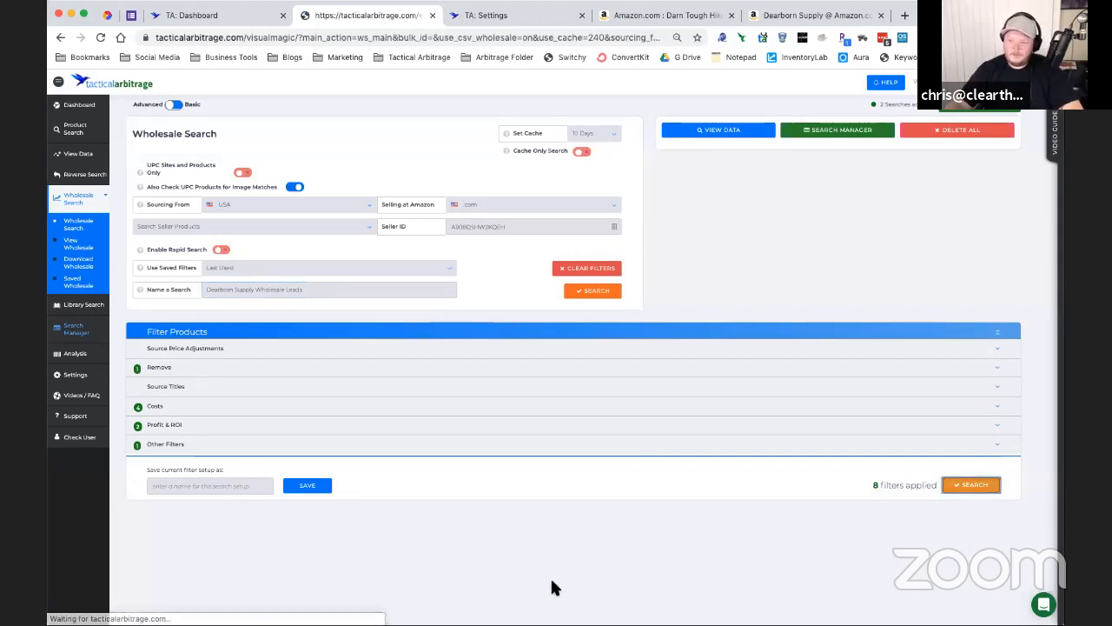
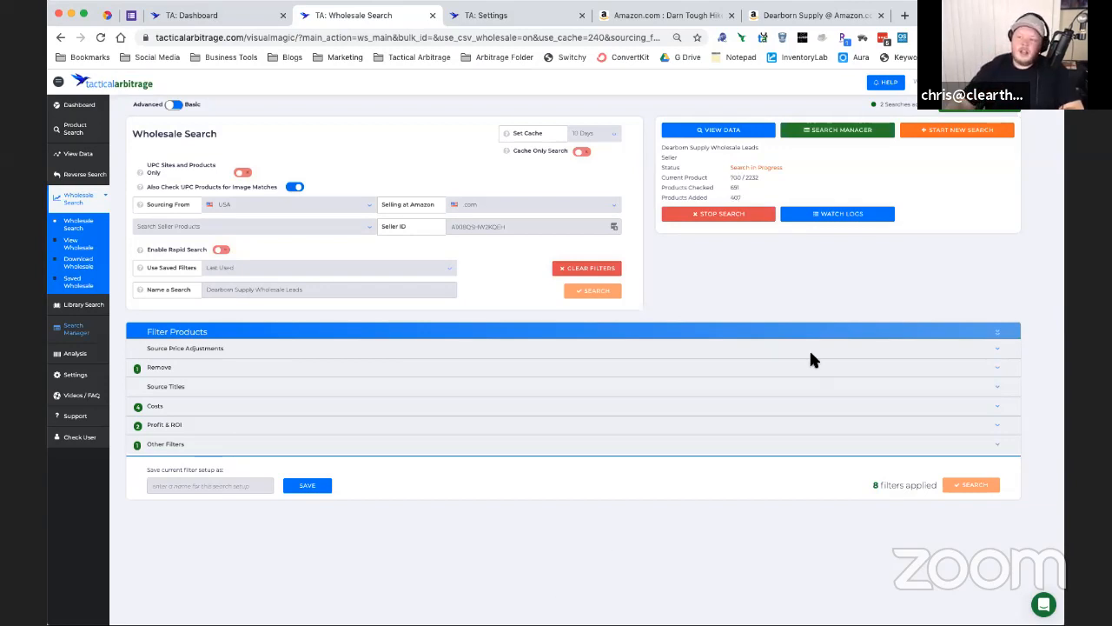
Step: Start a new wholesale search of the type Search Brand Page and set its brand name to sony
{"action": "left_click", "coordinate": [927, 130]}
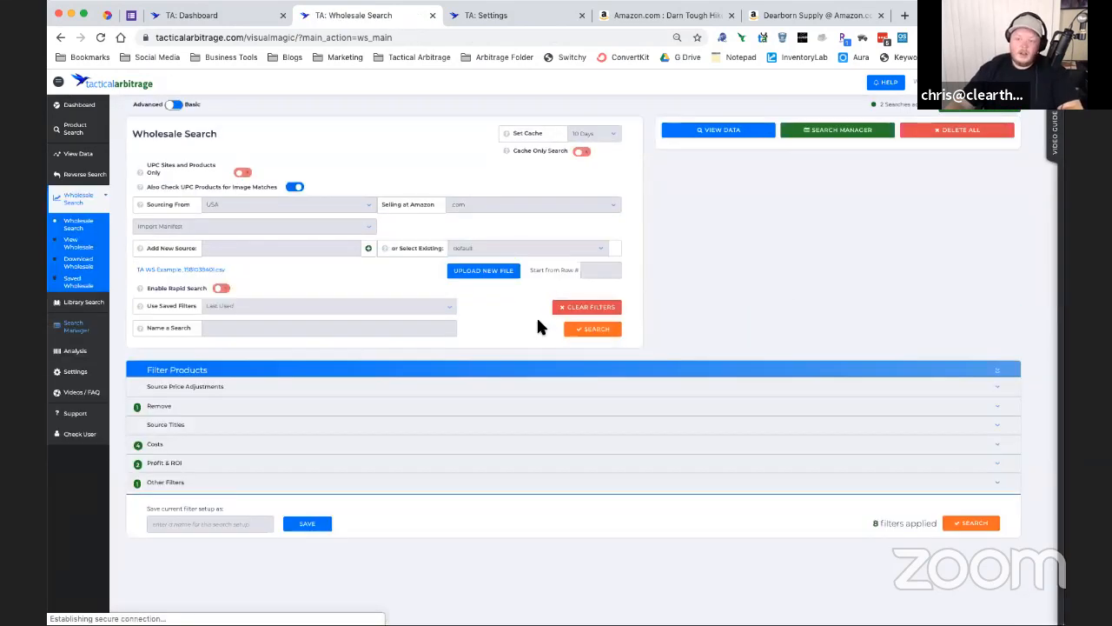
{"action": "left_click", "coordinate": [371, 231]}
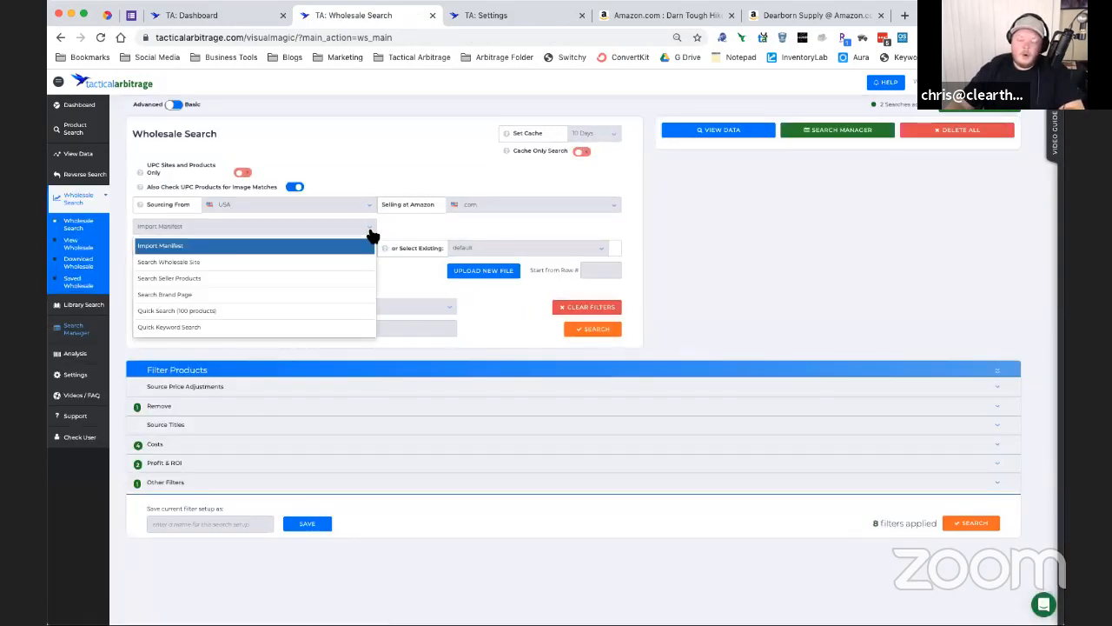
{"action": "left_click", "coordinate": [209, 295]}
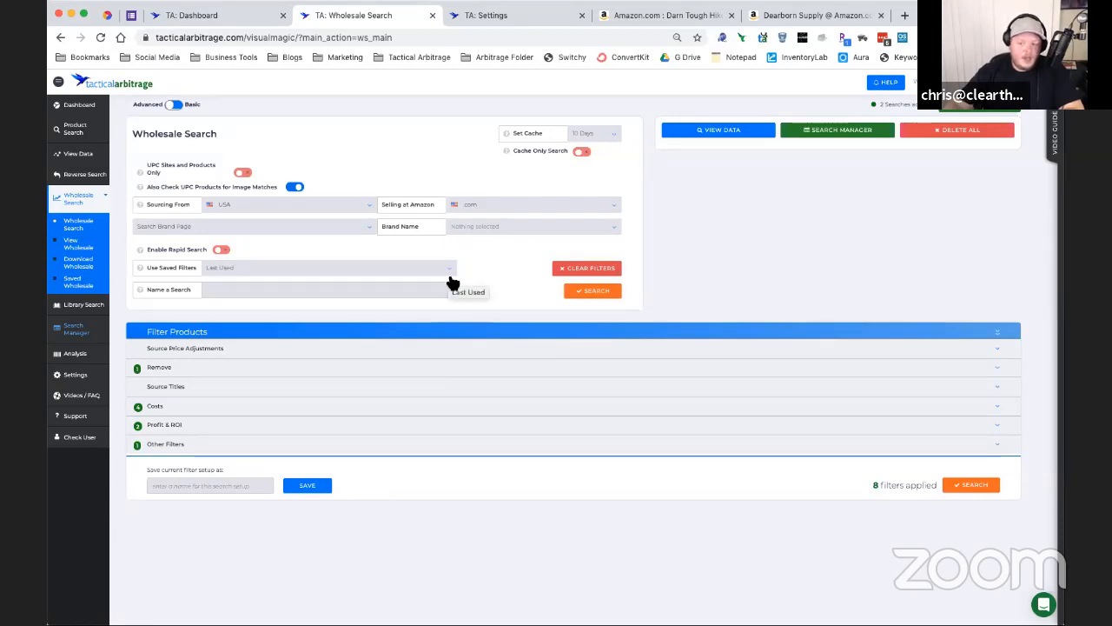
{"action": "left_click", "coordinate": [597, 445]}
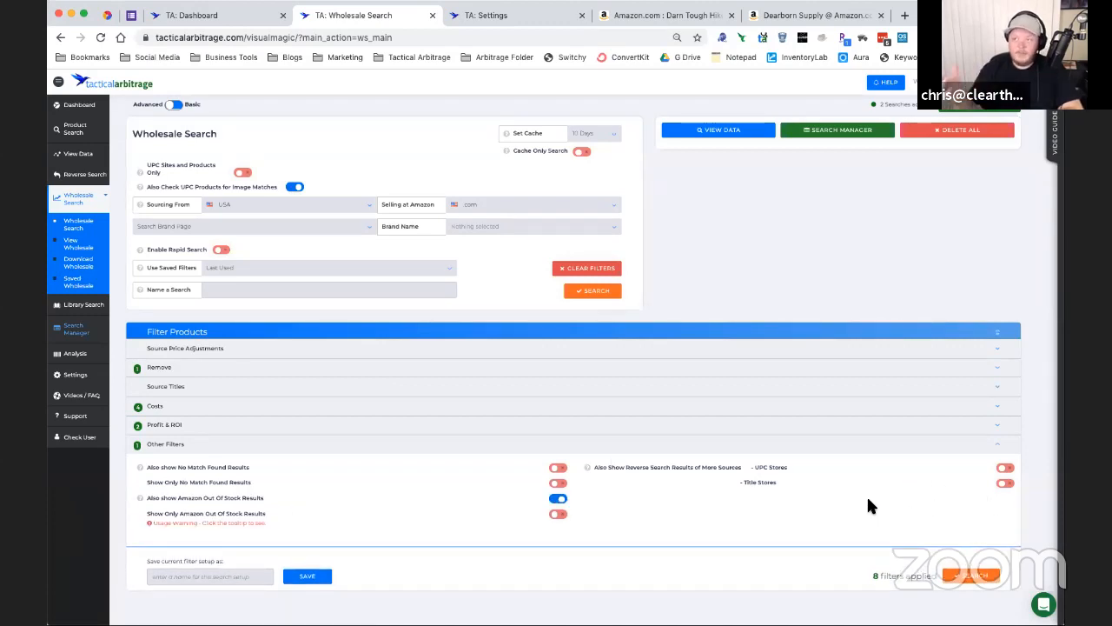
{"action": "left_click", "coordinate": [481, 229]}
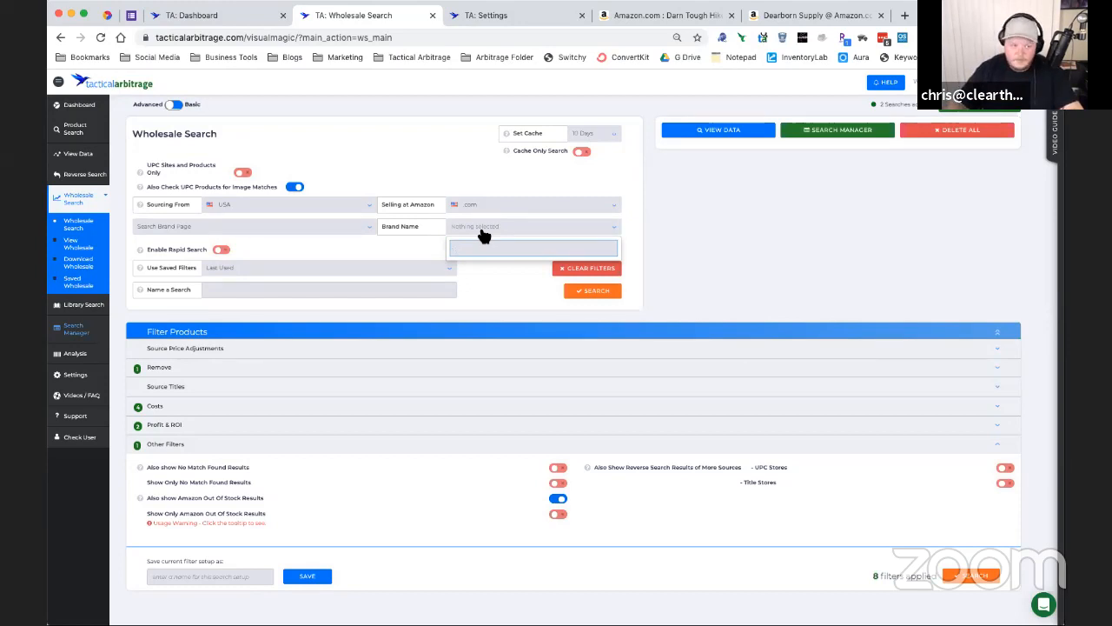
{"action": "type", "text": "Son"}
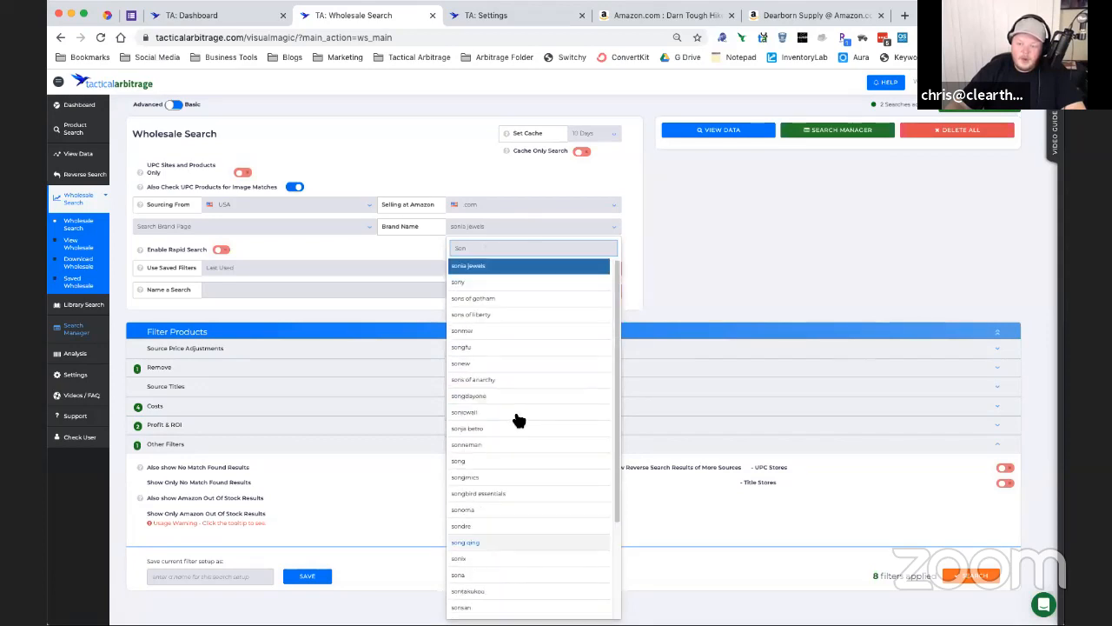
{"action": "left_click", "coordinate": [470, 283]}
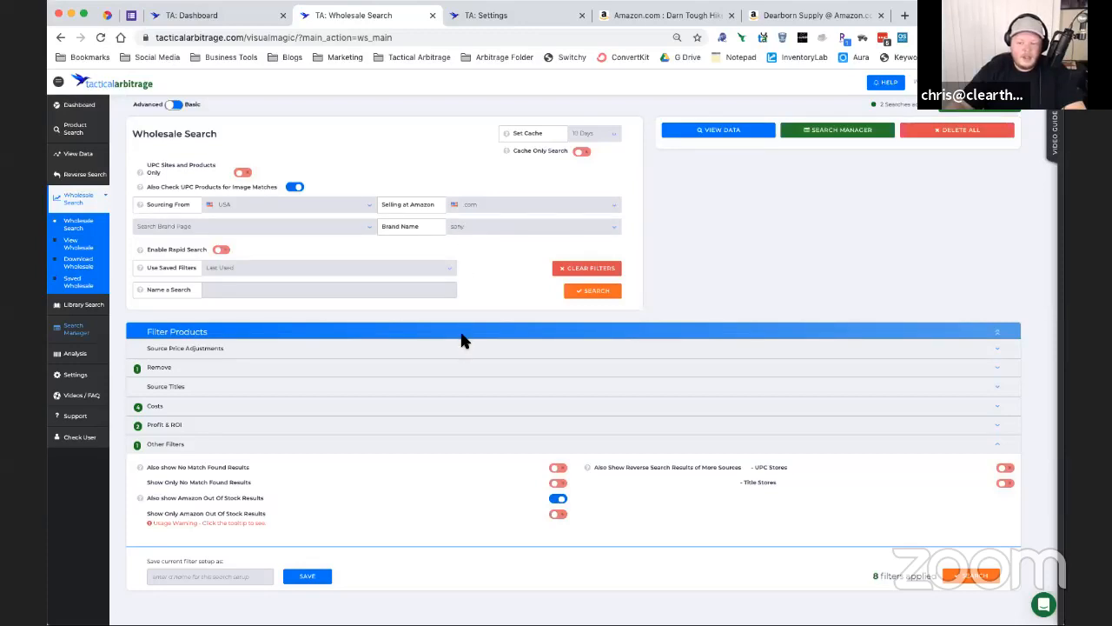
Step: Name the brand search "Sony Reverse Leads" and run it
{"action": "left_click", "coordinate": [235, 291]}
{"action": "type", "text": "Sony"}
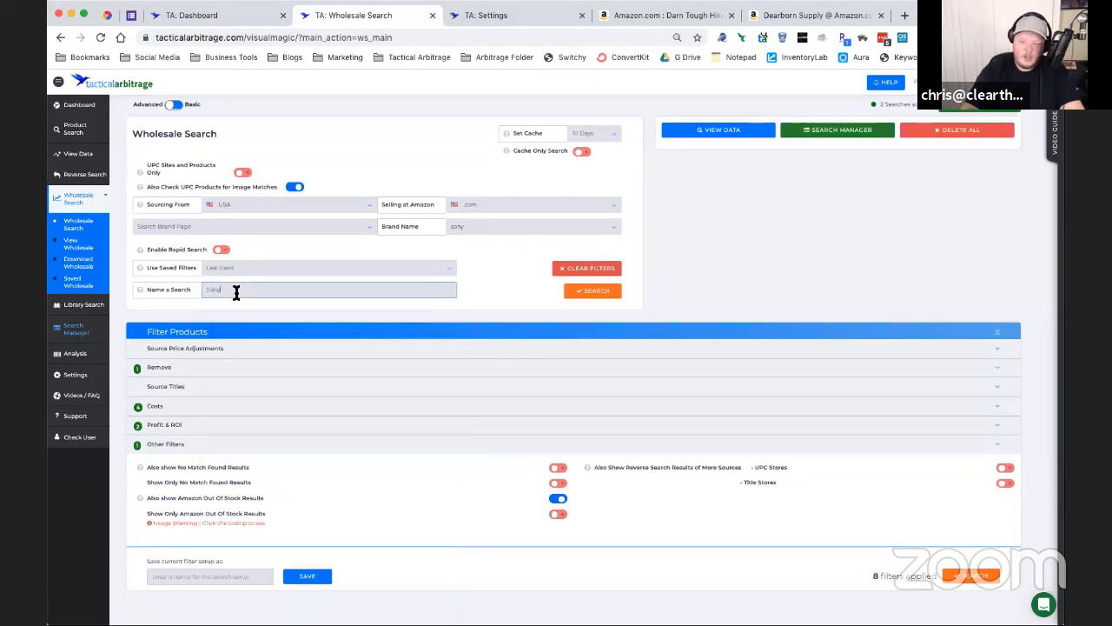
{"action": "type", "text": " Reverse Leads"}
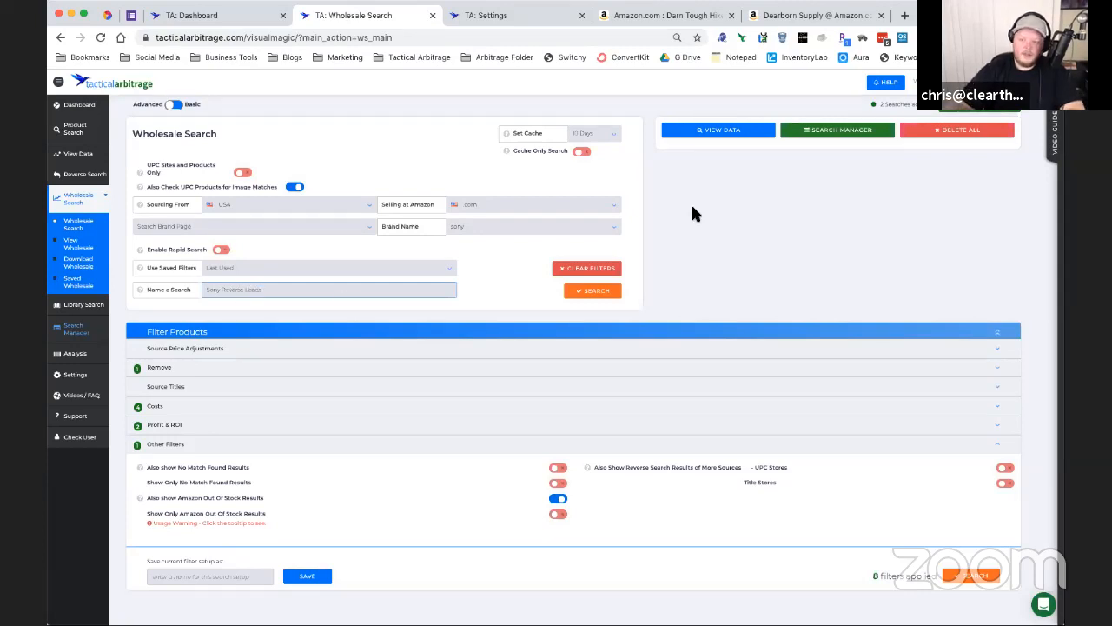
{"action": "left_click", "coordinate": [587, 294]}
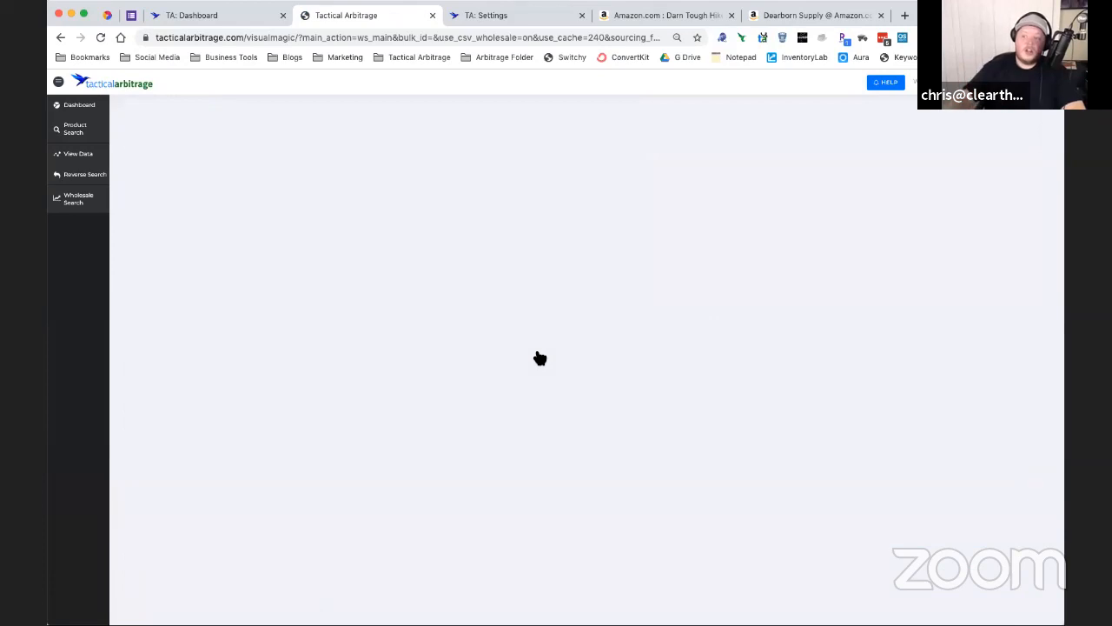
Step: Check the virtual source price in the price adjustment settings and return to the running wholesale search
{"action": "left_click", "coordinate": [516, 17]}
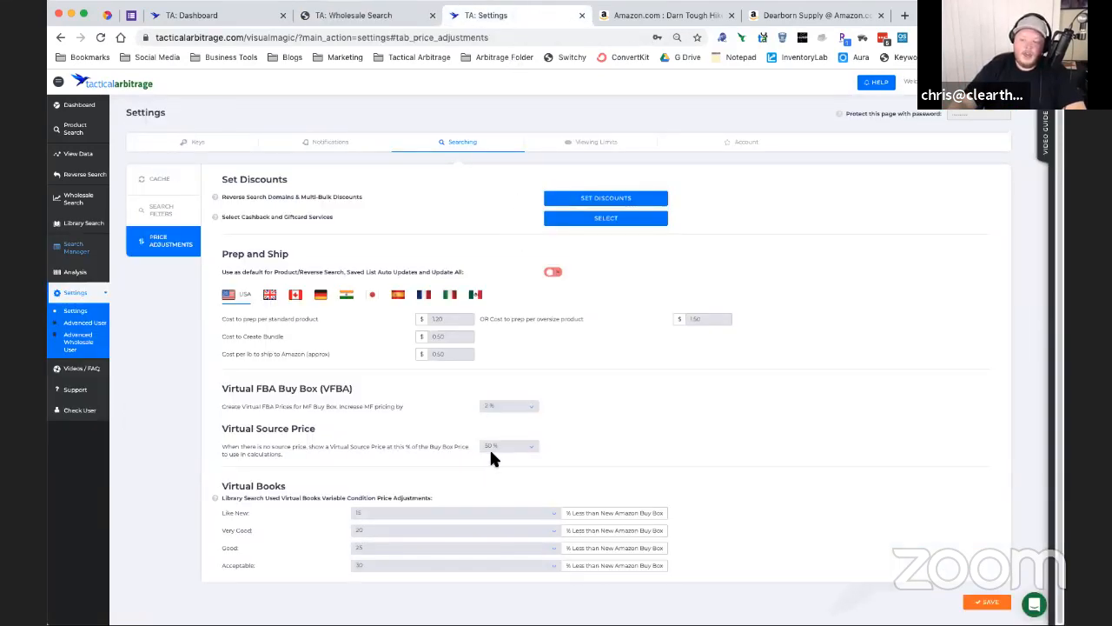
{"action": "left_click", "coordinate": [405, 17]}
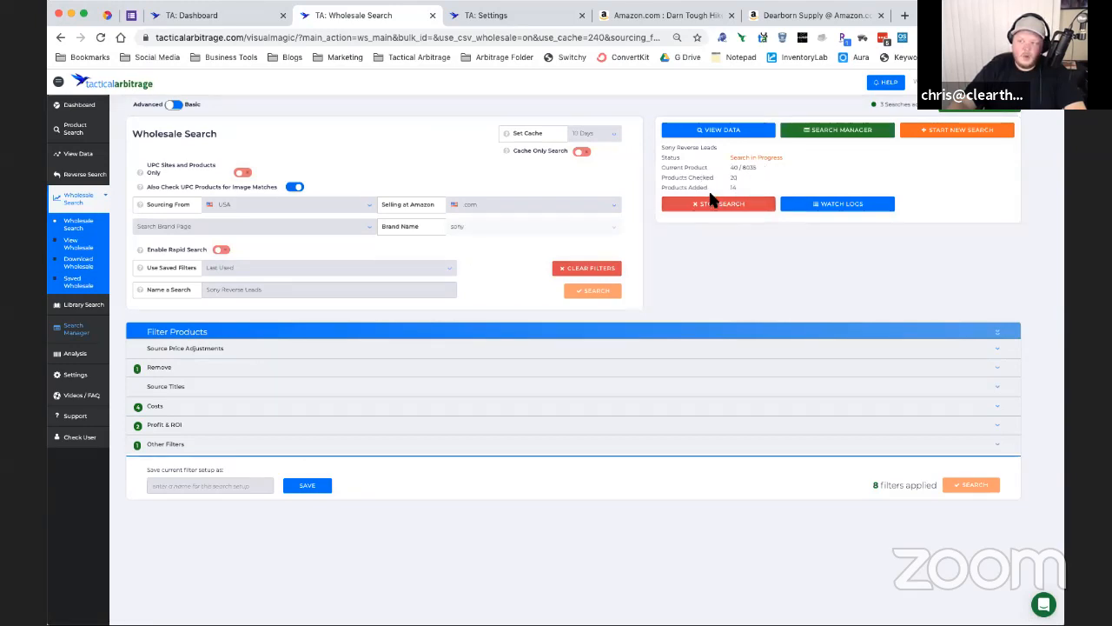
Step: Start a new wholesale search and choose Quick Search (100 products) as its type
{"action": "left_click", "coordinate": [953, 132]}
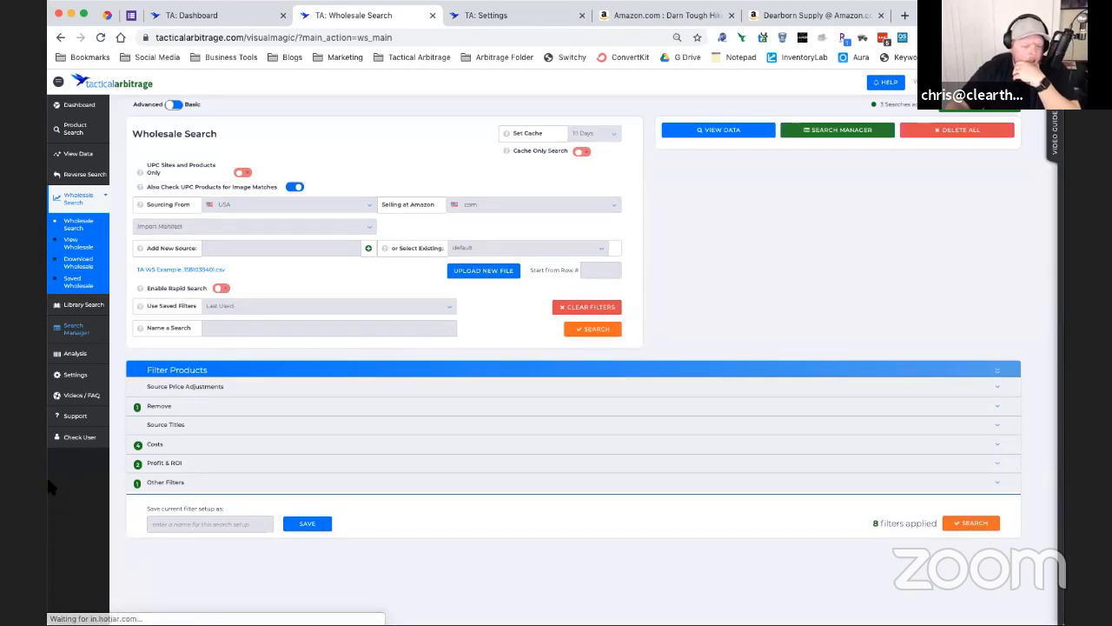
{"action": "left_click", "coordinate": [48, 479]}
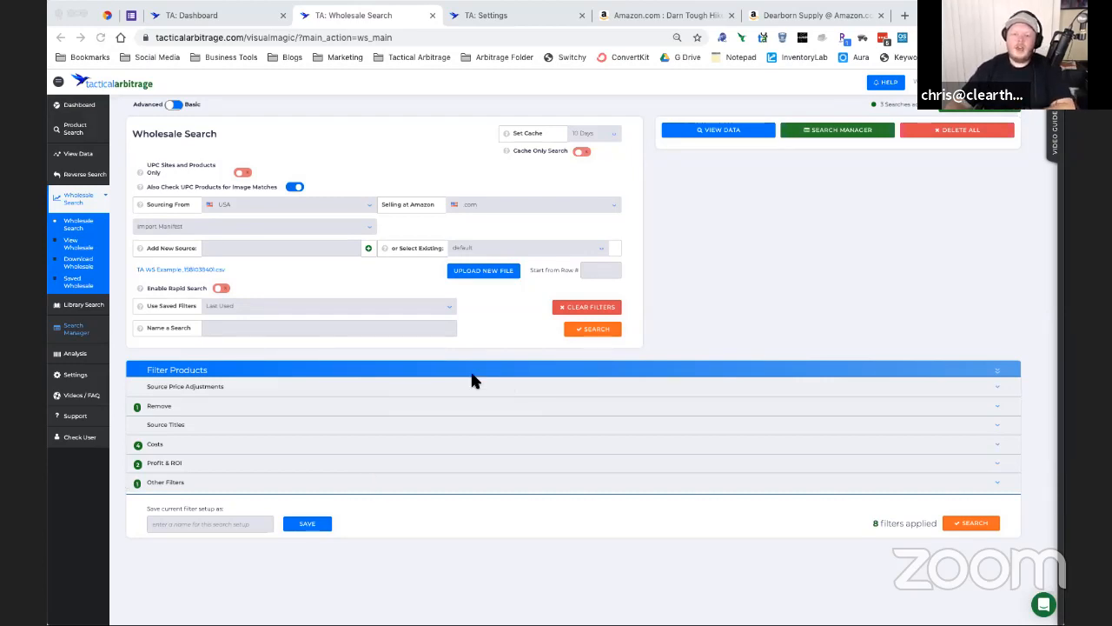
{"action": "left_click", "coordinate": [371, 220]}
{"action": "left_click", "coordinate": [371, 229]}
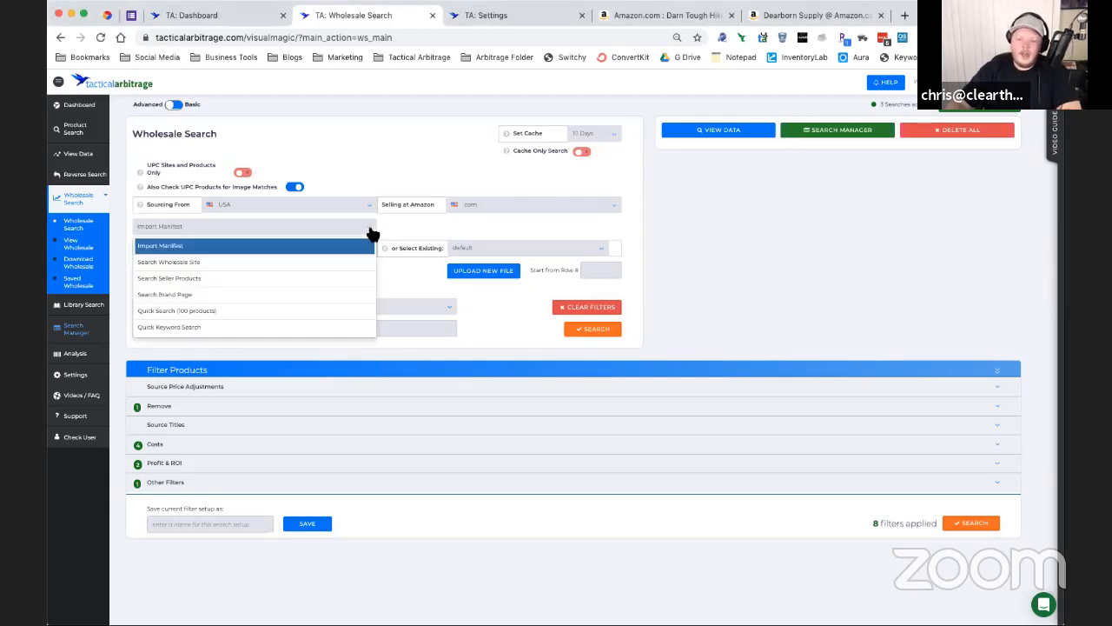
{"action": "left_click", "coordinate": [233, 318]}
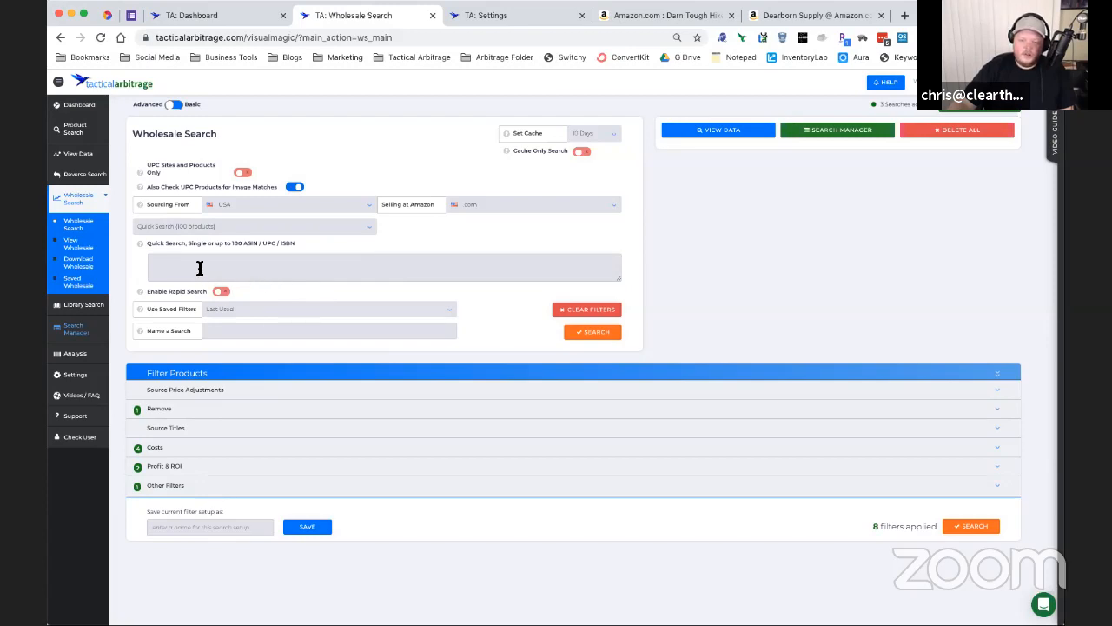
Step: Switch the search type to Quick Keyword Search and enter Instant Mashed Potatoes as the keyword
{"action": "left_click", "coordinate": [369, 232]}
{"action": "left_click", "coordinate": [218, 328]}
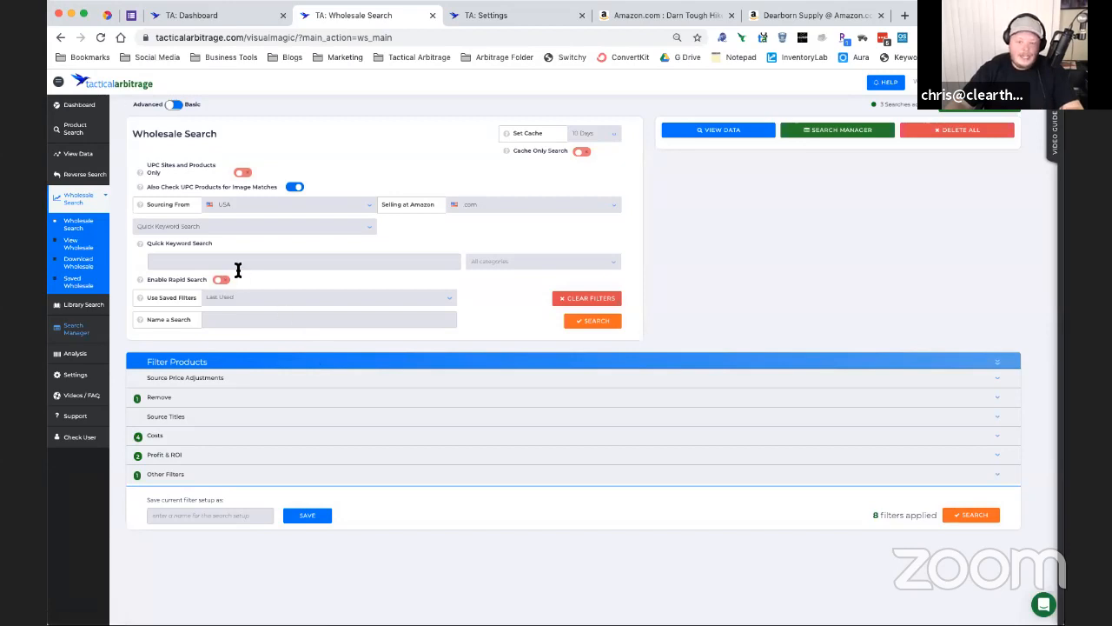
{"action": "left_click", "coordinate": [191, 262]}
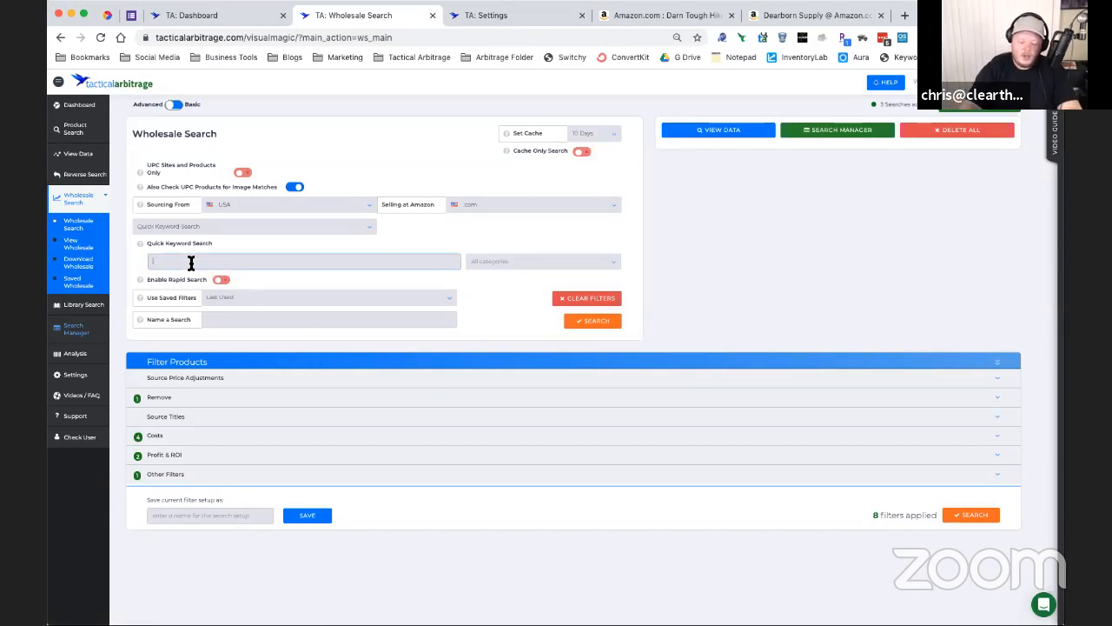
{"action": "type", "text": "Inspire k"}
{"action": "type", "text": "atch Portal"}
{"action": "type", "text": "toes"}
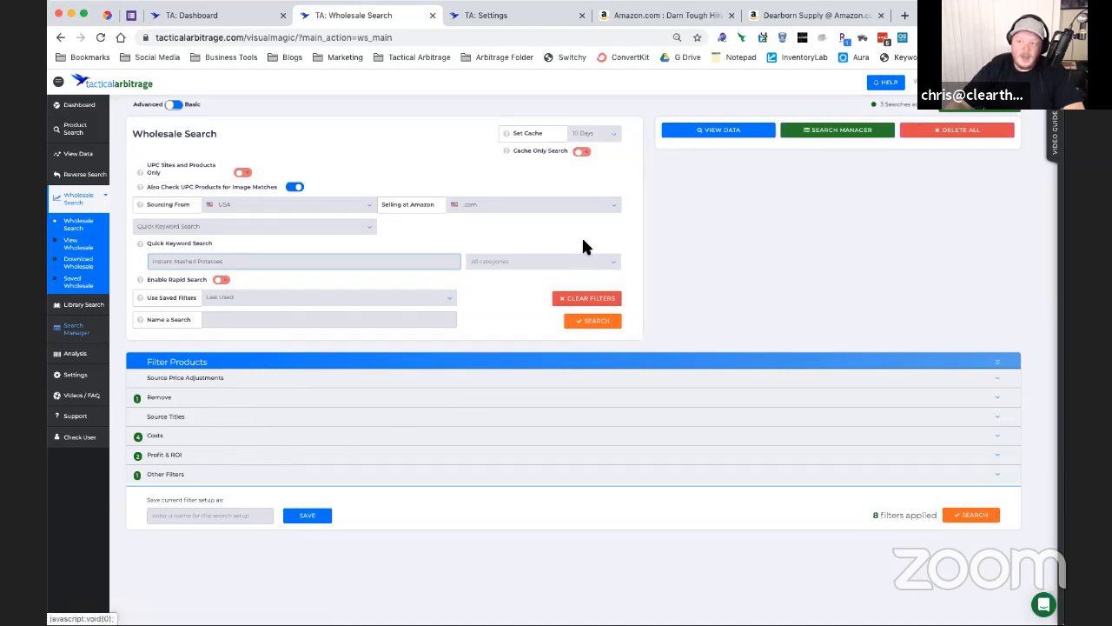
Step: Name the keyword search "Instant Mashed potatoes WS Leads", check its other filters and run it
{"action": "left_click", "coordinate": [216, 321]}
{"action": "type", "text": "Instant Mashed"}
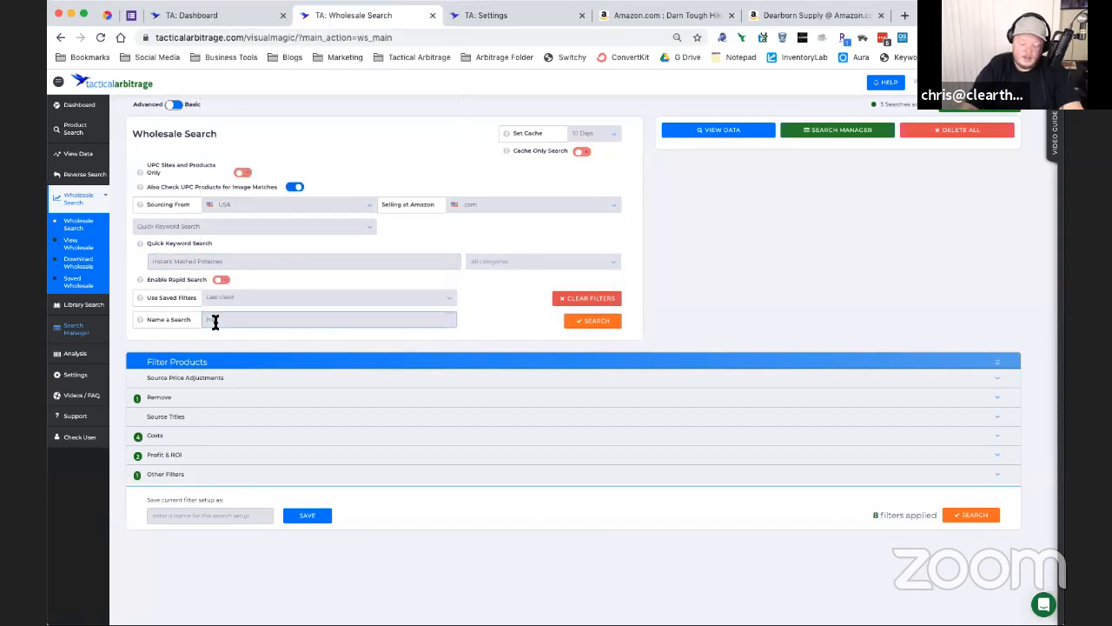
{"action": "type", "text": " po"}
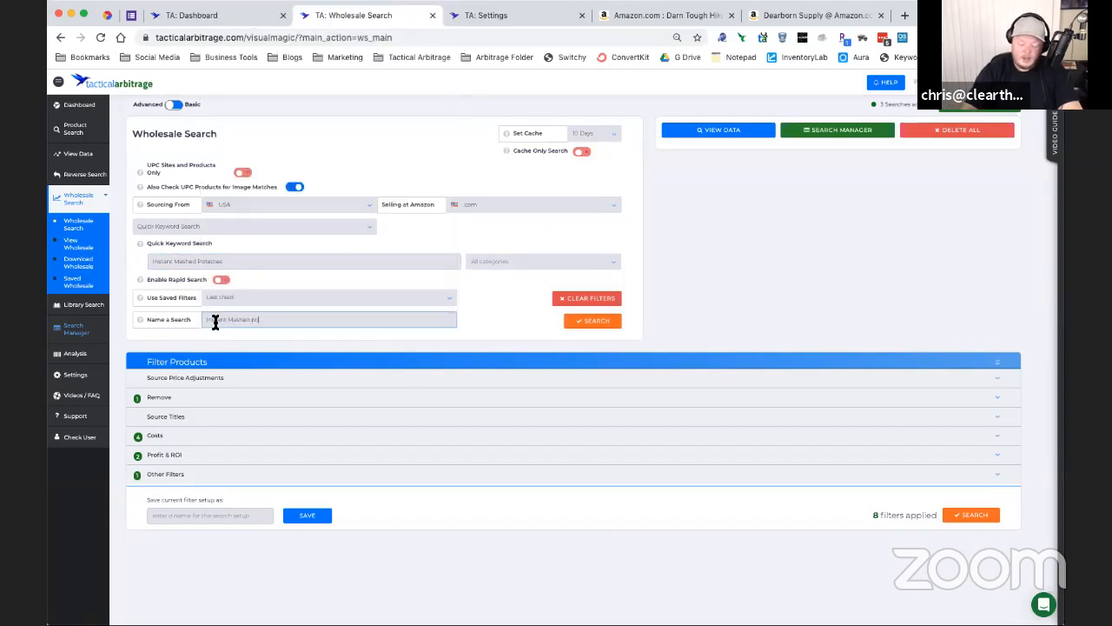
{"action": "type", "text": "tatoes WS Leads"}
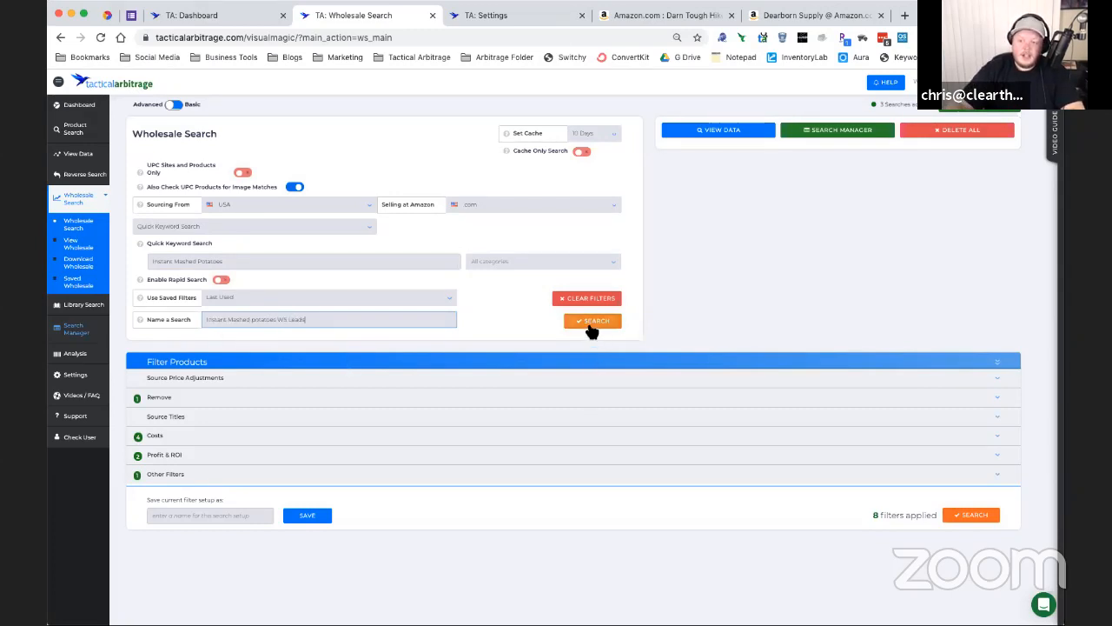
{"action": "left_click", "coordinate": [589, 476]}
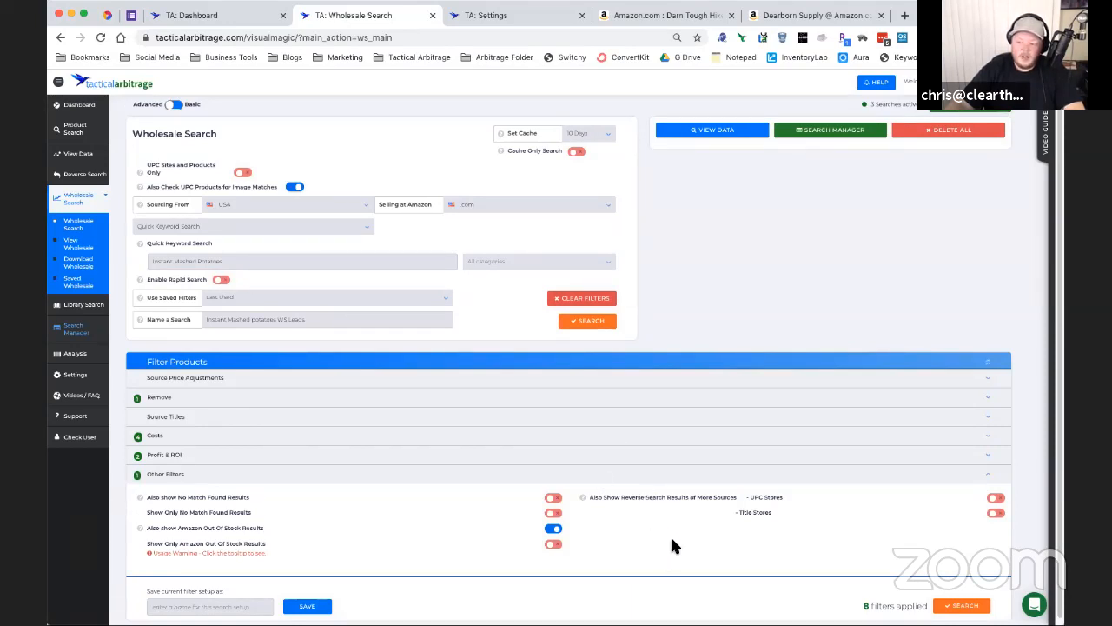
{"action": "left_click", "coordinate": [589, 324]}
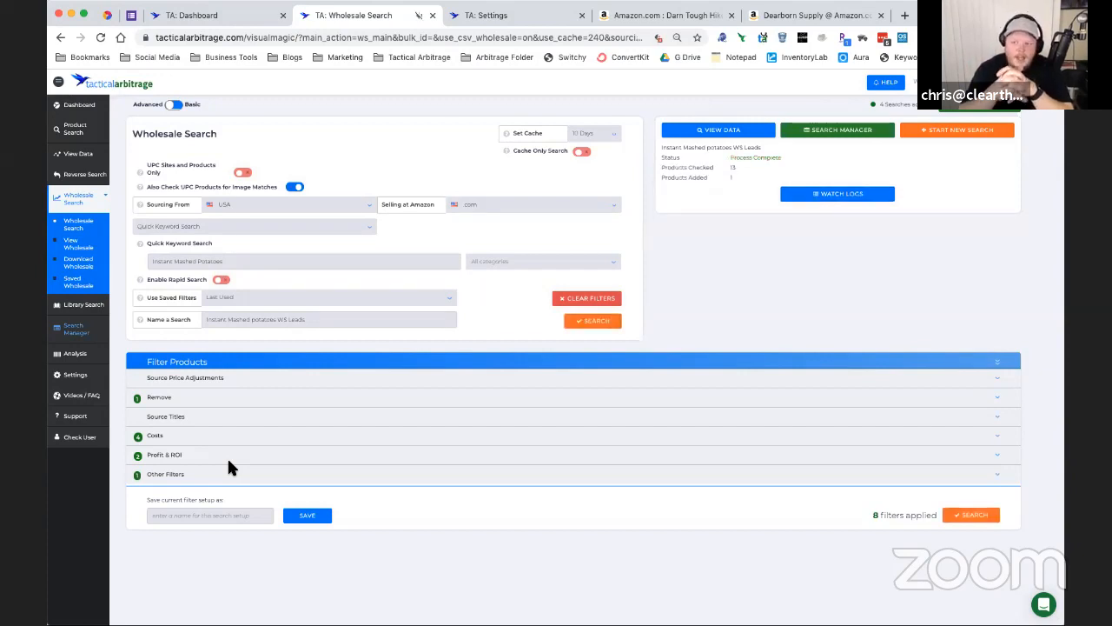
Step: Search Google for "pharmapacks amazon" in place of the Dearborn Supply storefront page
{"action": "left_click", "coordinate": [813, 15]}
{"action": "left_click", "coordinate": [587, 40]}
{"action": "key", "text": "ctrl+a"}
{"action": "type", "text": "p"}
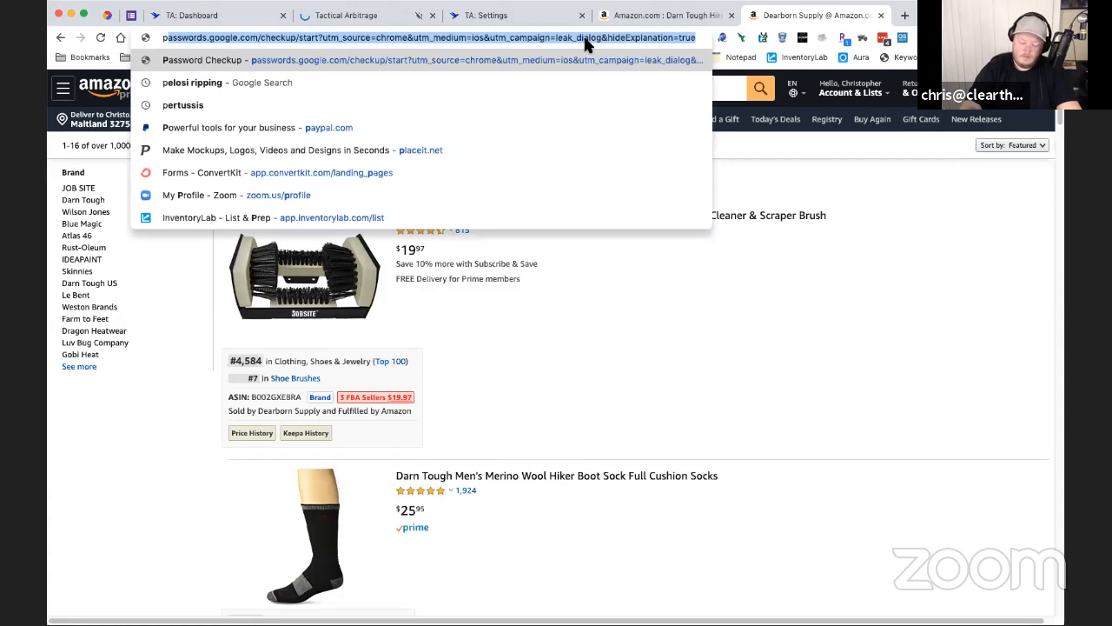
{"action": "type", "text": "harmapacks amazon"}
{"action": "key", "text": "Return"}
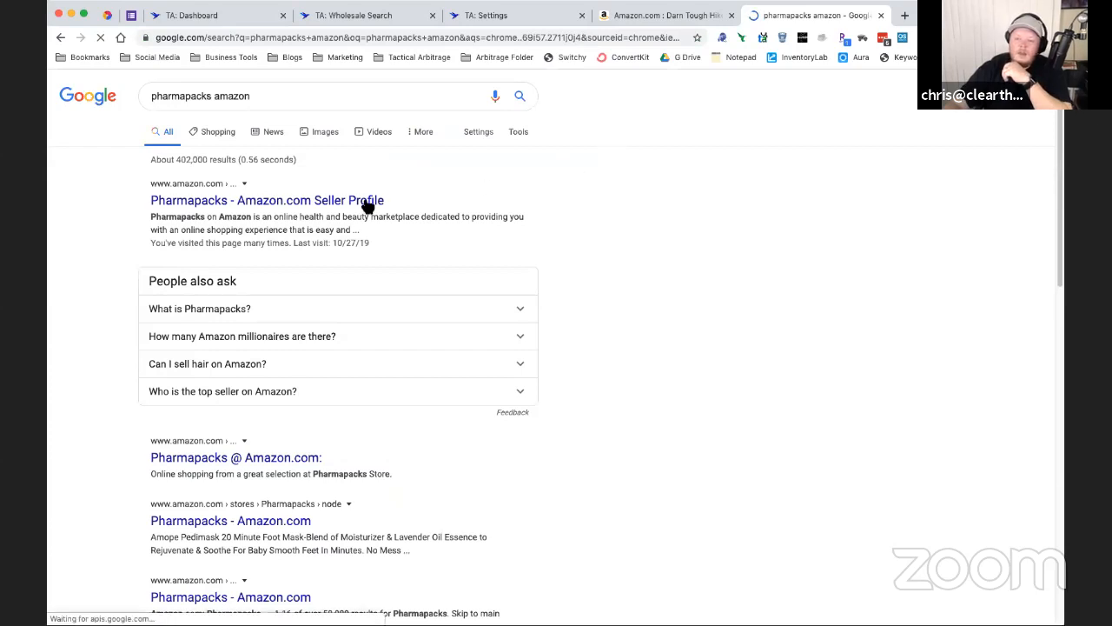
Step: Open the Pharmapacks seller profile on Amazon from the search results and look over its storefront details and feedback
{"action": "left_click", "coordinate": [367, 205]}
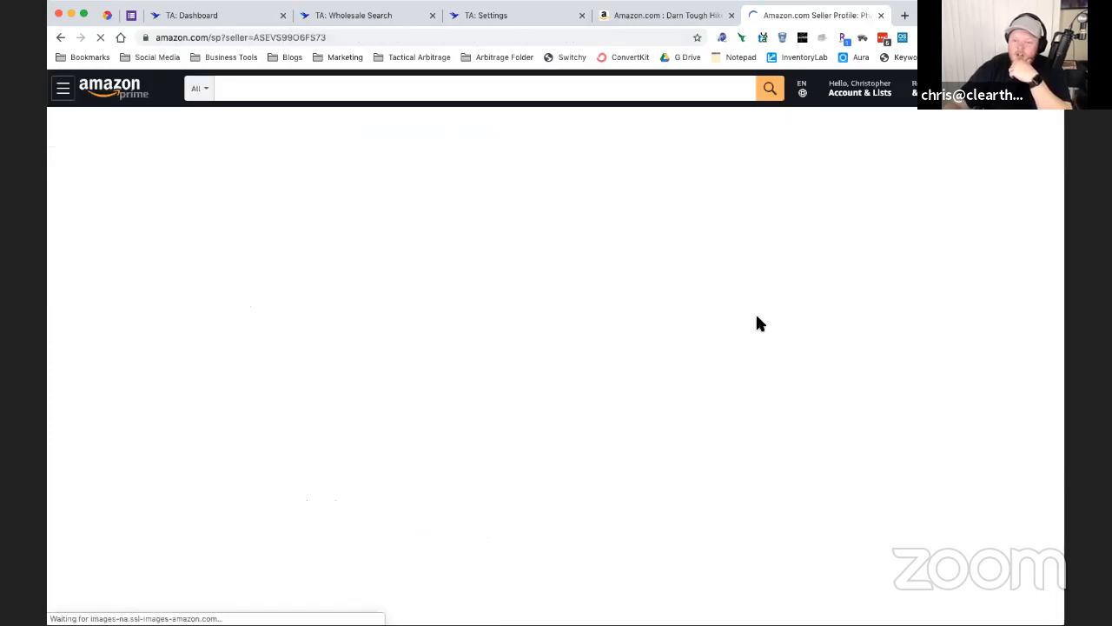
{"action": "scroll", "coordinate": [738, 459], "scroll_direction": "down", "scroll_amount": 1}
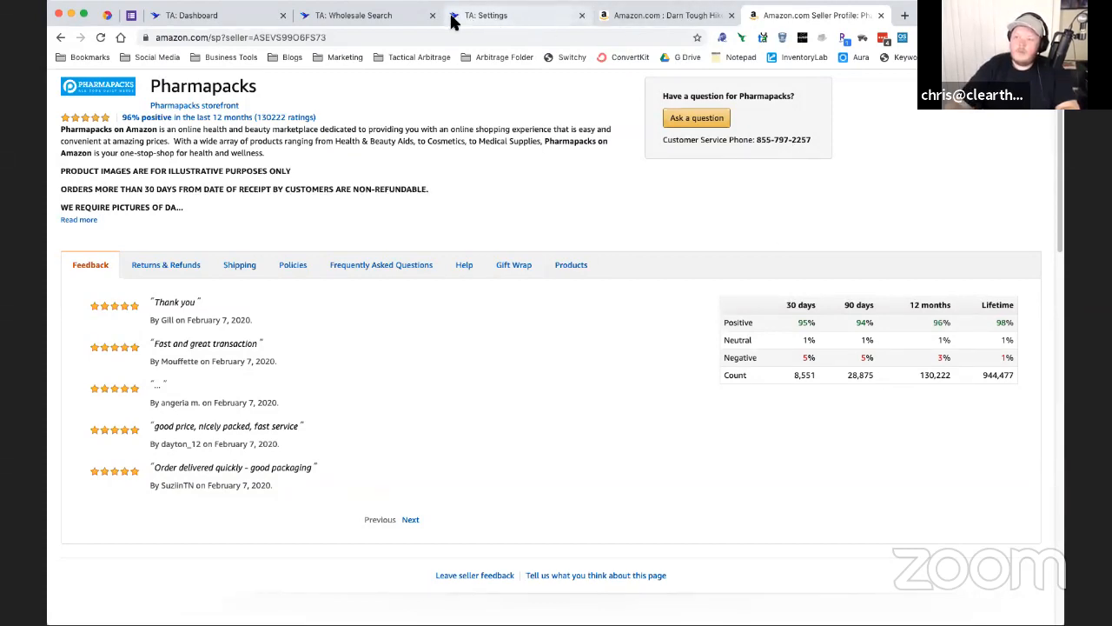
Step: Return to the Wholesale Search setup and review the available search types, leaving Import Manifest selected
{"action": "left_click", "coordinate": [394, 15]}
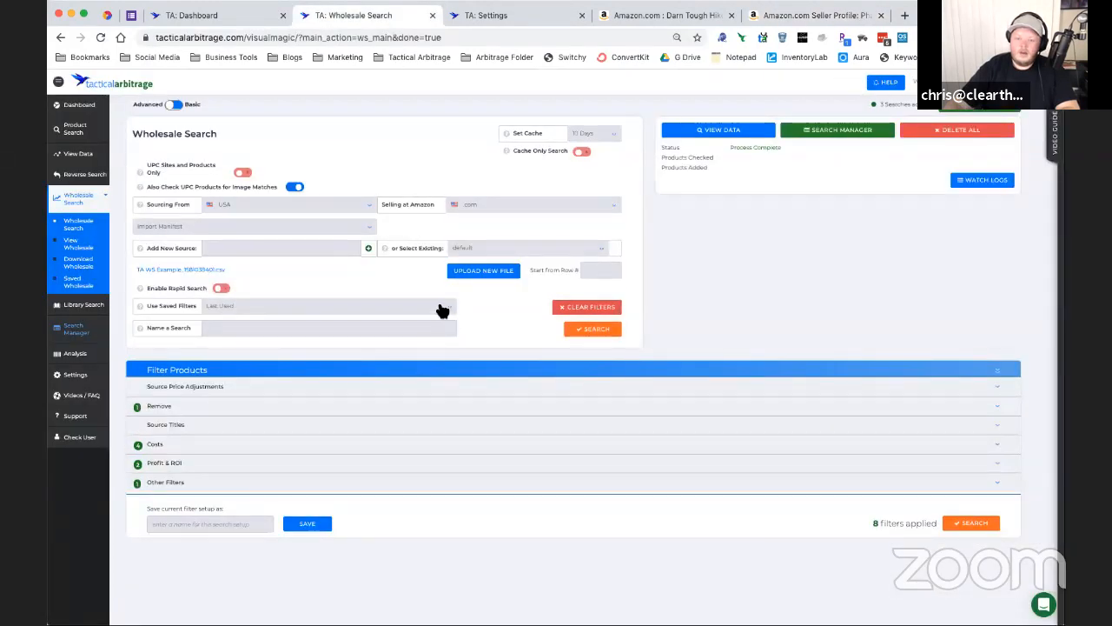
{"action": "left_click", "coordinate": [375, 230]}
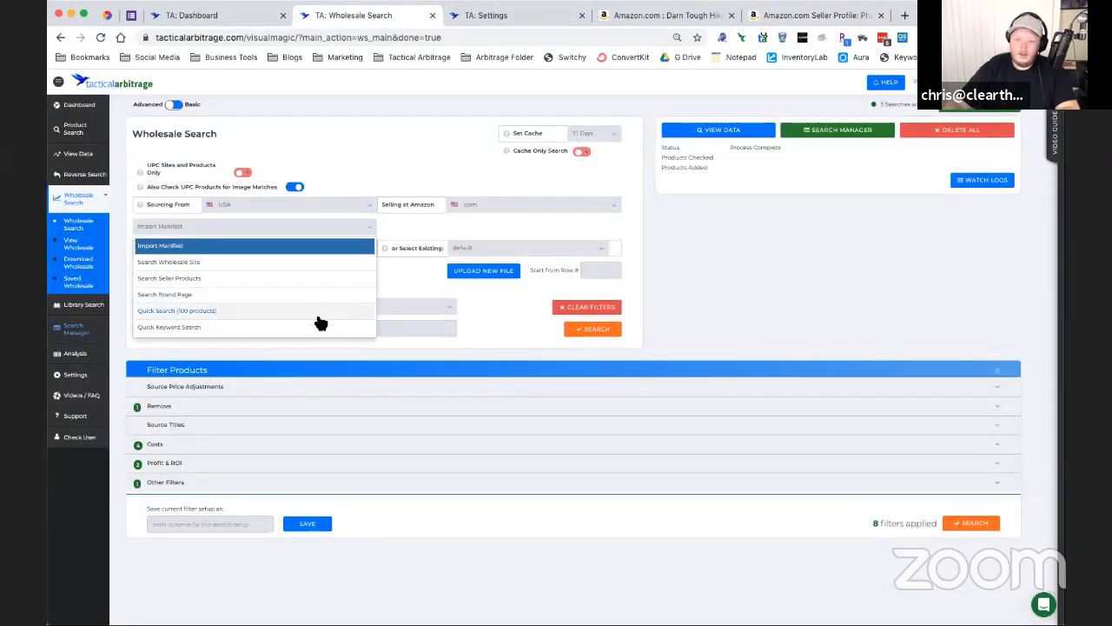
{"action": "left_click", "coordinate": [761, 289]}
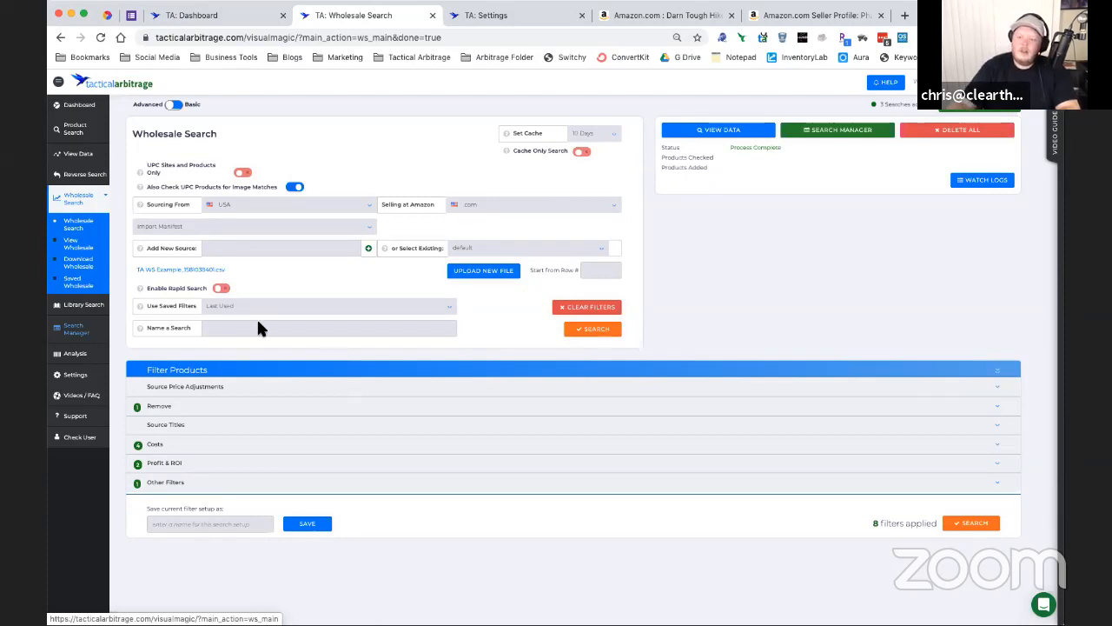
Step: Open the View Wholesale results and set the Geek Battle product's history chart range to 180 days
{"action": "left_click", "coordinate": [82, 248]}
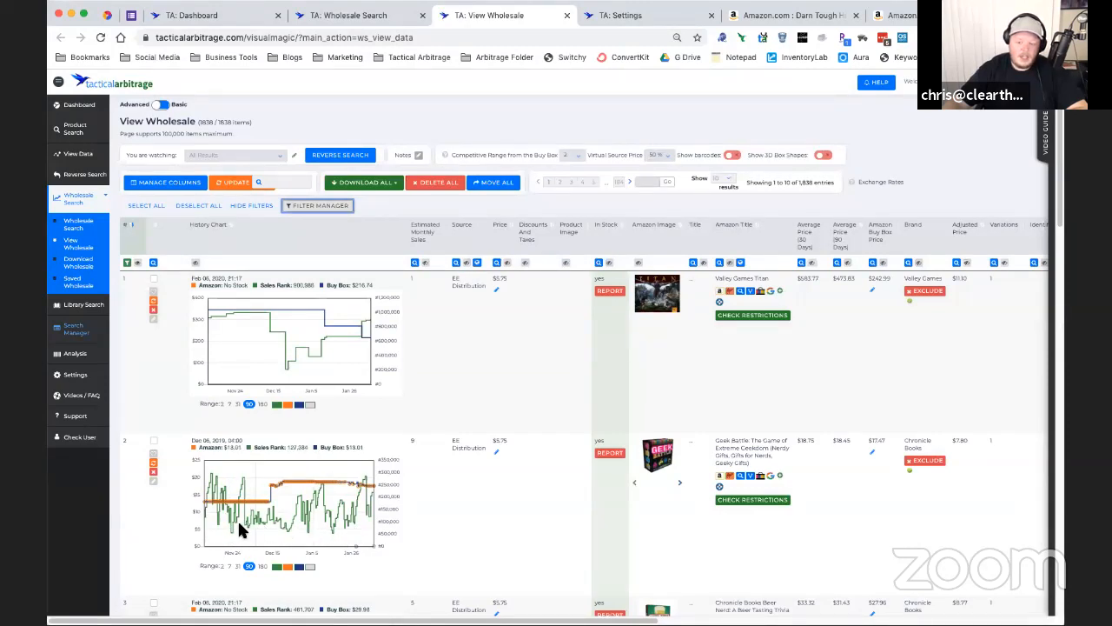
{"action": "left_click", "coordinate": [262, 566]}
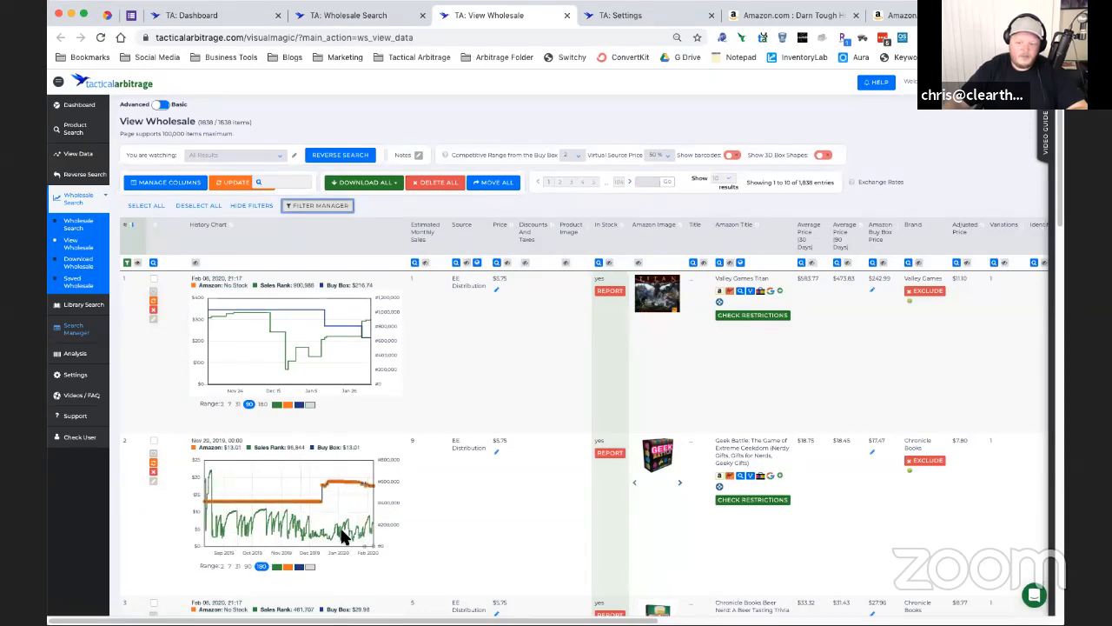
Step: Examine the wholesale results across all columns, from the history charts to gross ROI, profit, reviews and notes
{"action": "scroll", "coordinate": [341, 511], "scroll_direction": "down", "scroll_amount": 2}
{"action": "scroll", "coordinate": [342, 508], "scroll_direction": "down", "scroll_amount": 1}
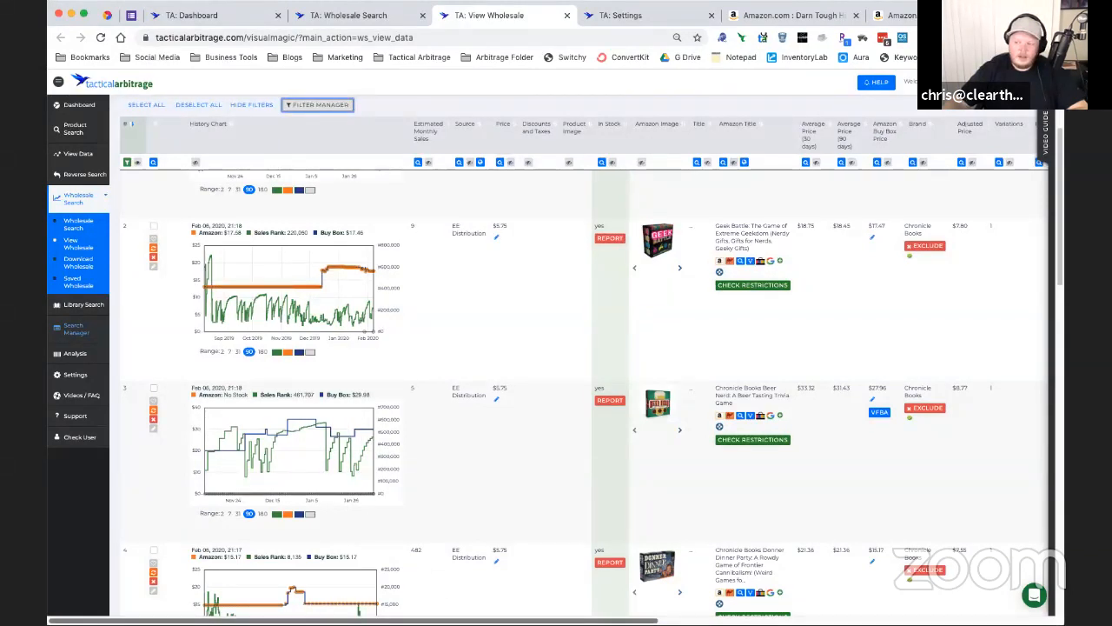
{"action": "scroll", "coordinate": [549, 361], "scroll_direction": "right", "scroll_amount": 5}
{"action": "scroll", "coordinate": [549, 360], "scroll_direction": "right", "scroll_amount": 2}
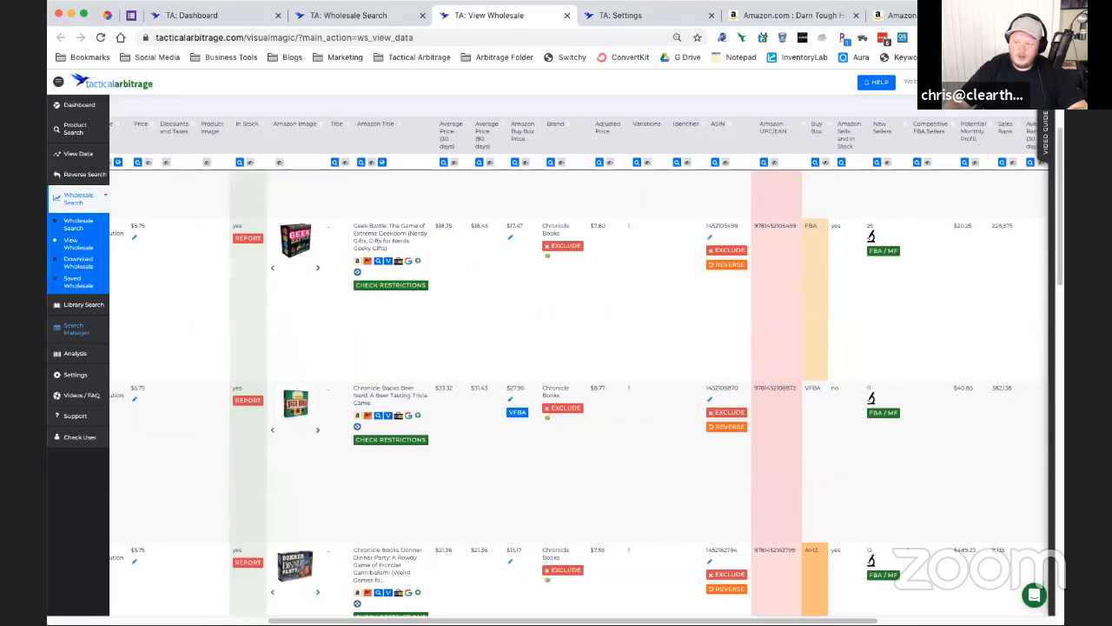
{"action": "scroll", "coordinate": [578, 366], "scroll_direction": "right", "scroll_amount": 6}
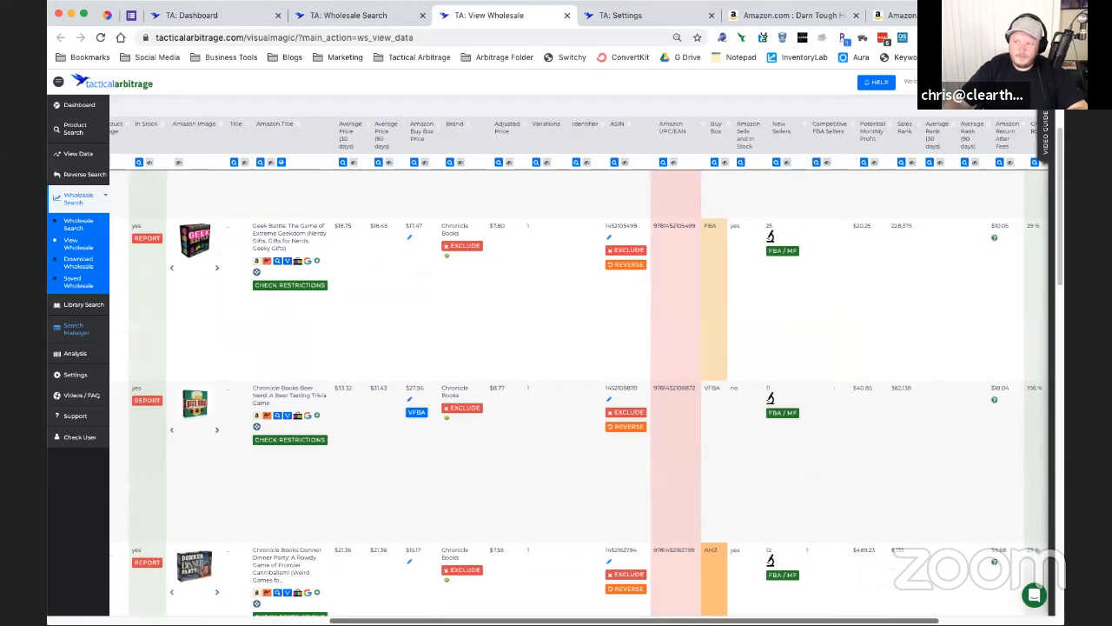
{"action": "scroll", "coordinate": [582, 372], "scroll_direction": "right", "scroll_amount": 1}
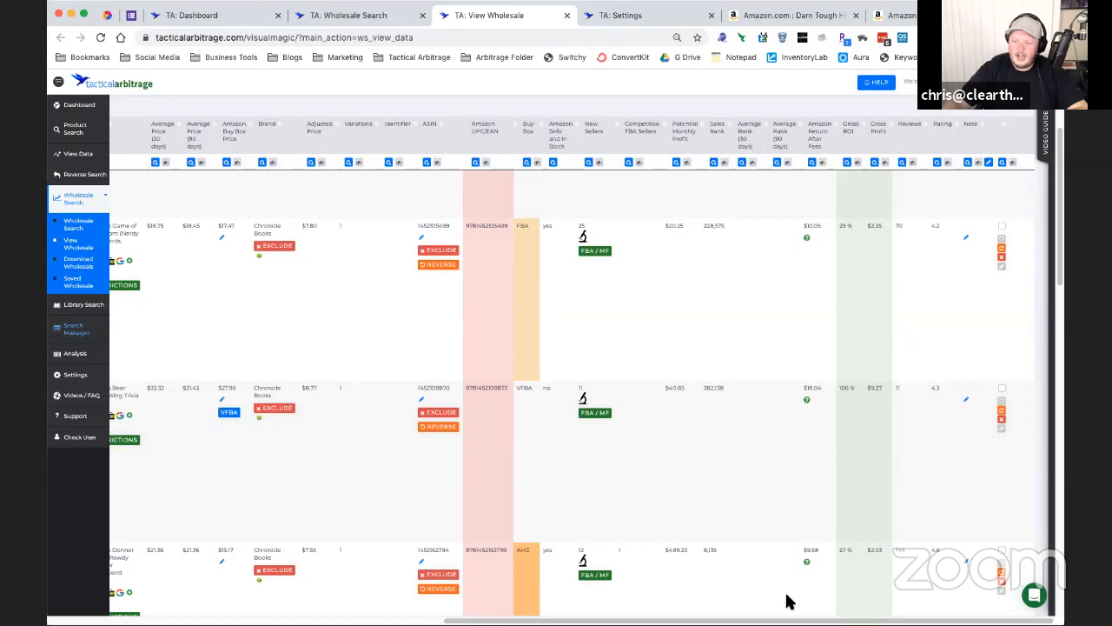
{"action": "left_click_drag", "start_coordinate": [791, 620], "coordinate": [337, 619]}
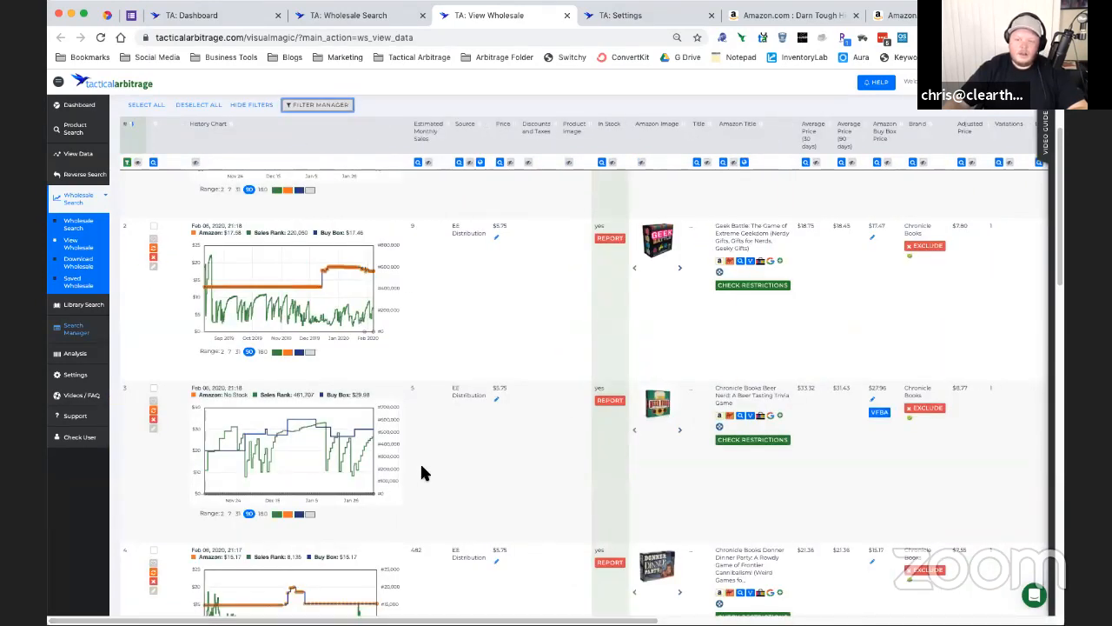
{"action": "scroll", "coordinate": [422, 459], "scroll_direction": "up", "scroll_amount": 3}
{"action": "scroll", "coordinate": [465, 421], "scroll_direction": "up", "scroll_amount": 1}
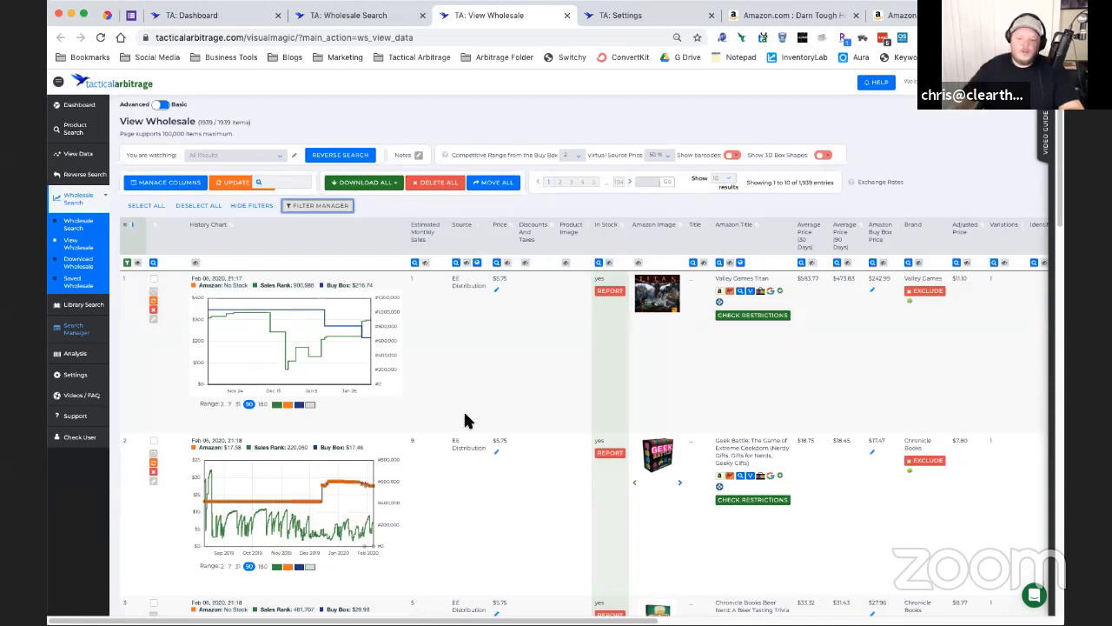
{"action": "left_click", "coordinate": [112, 480]}
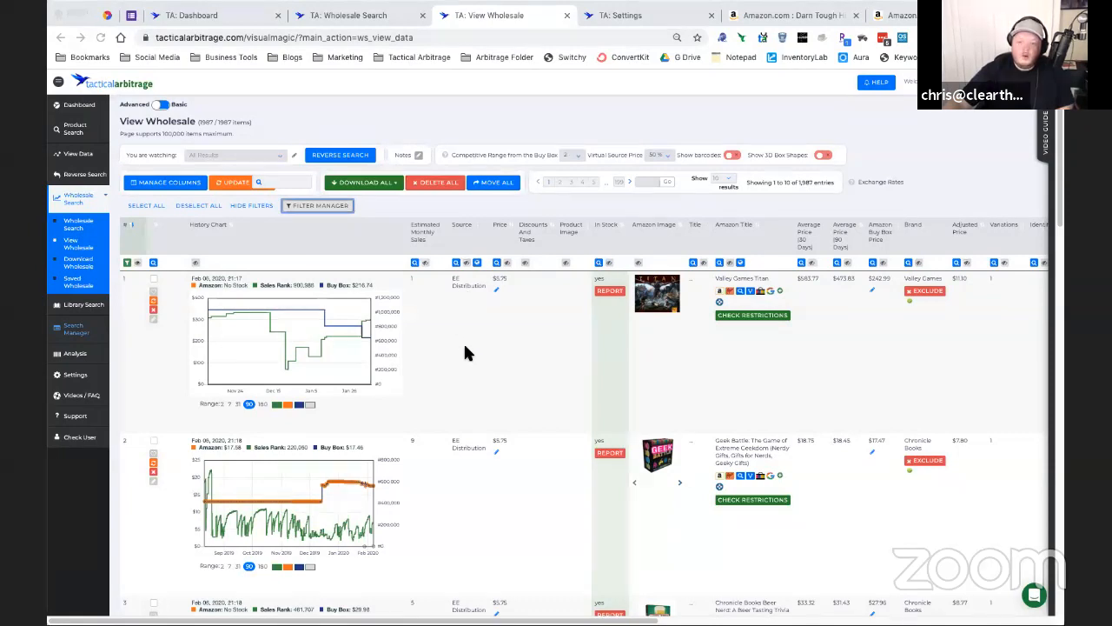
{"action": "left_click", "coordinate": [386, 15]}
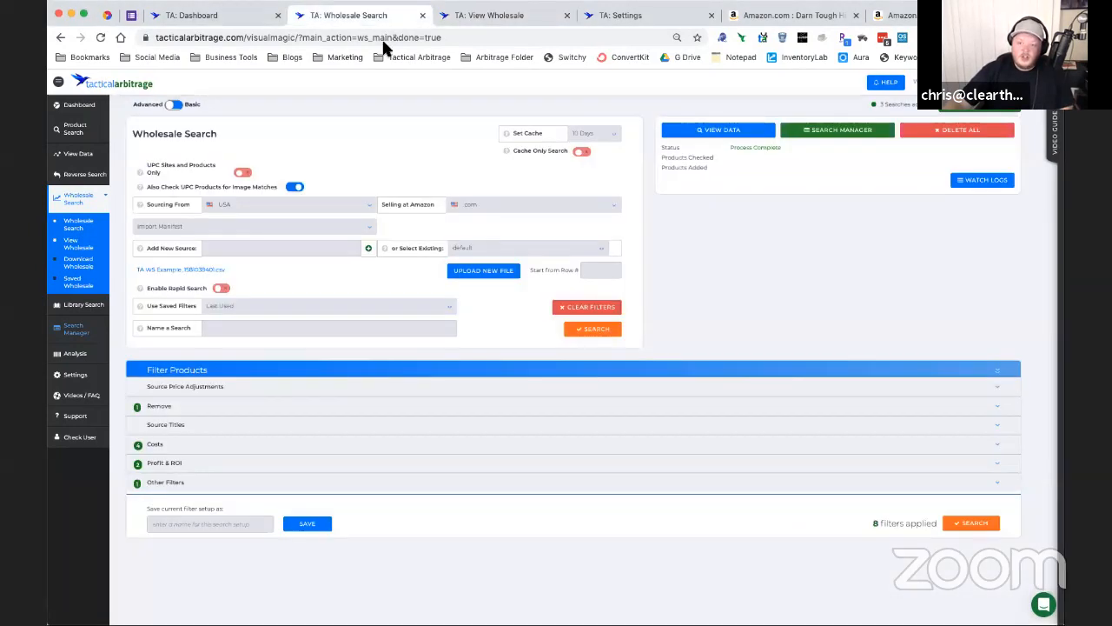
{"action": "left_click", "coordinate": [490, 16]}
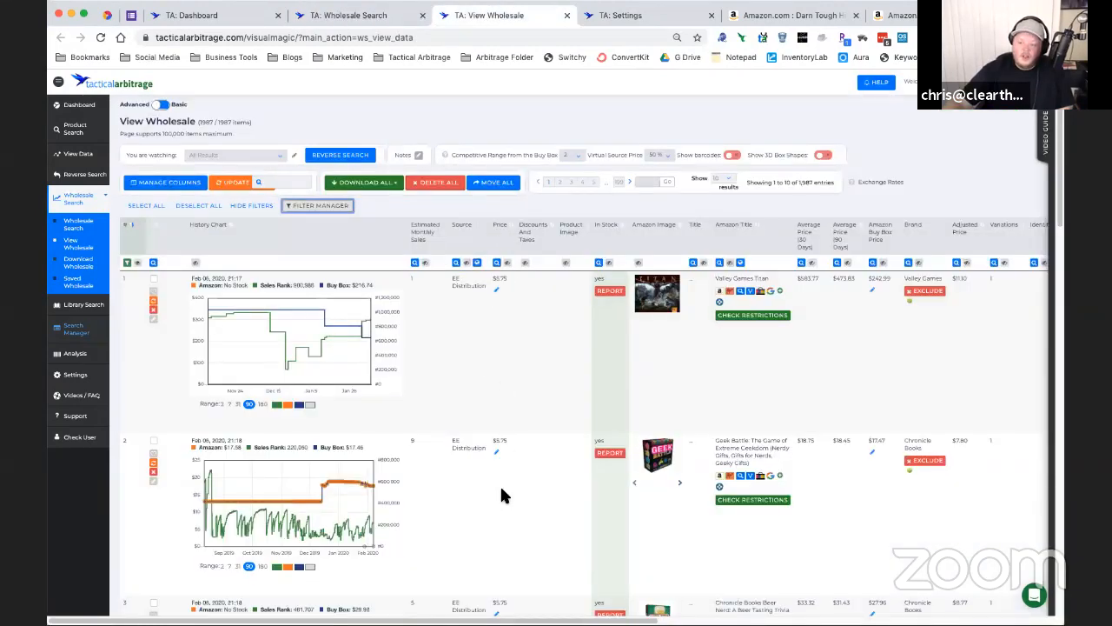
{"action": "scroll", "coordinate": [499, 489], "scroll_direction": "down", "scroll_amount": 3}
{"action": "scroll", "coordinate": [496, 454], "scroll_direction": "up", "scroll_amount": 5}
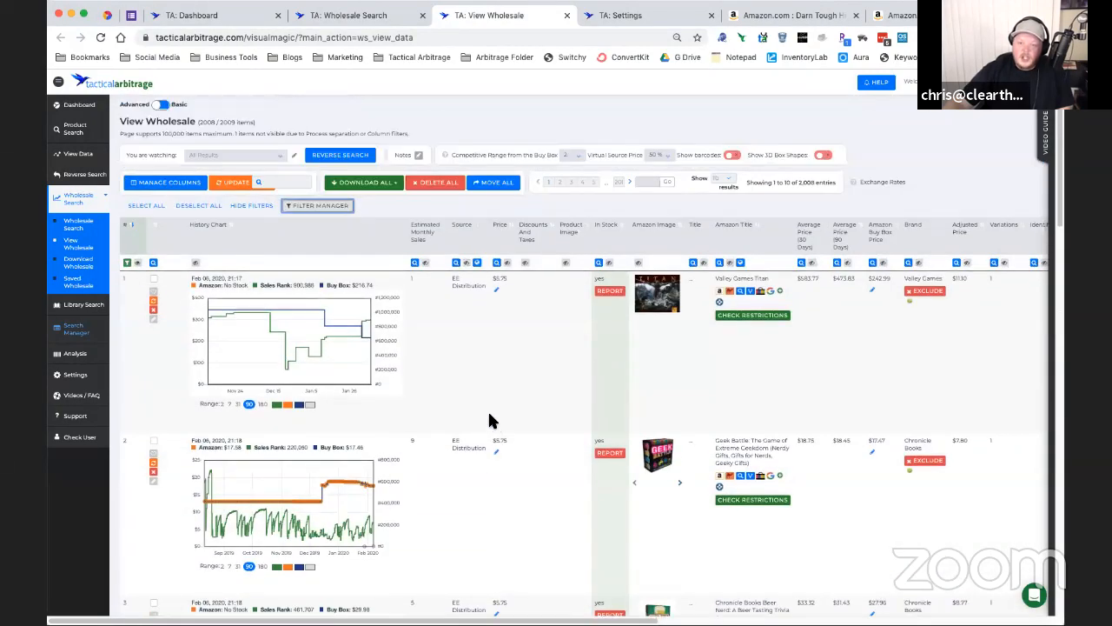
Step: Show only the "Instant Mashed potatoes WS Leads" results in View Wholesale and switch back to All Results
{"action": "left_click", "coordinate": [284, 157]}
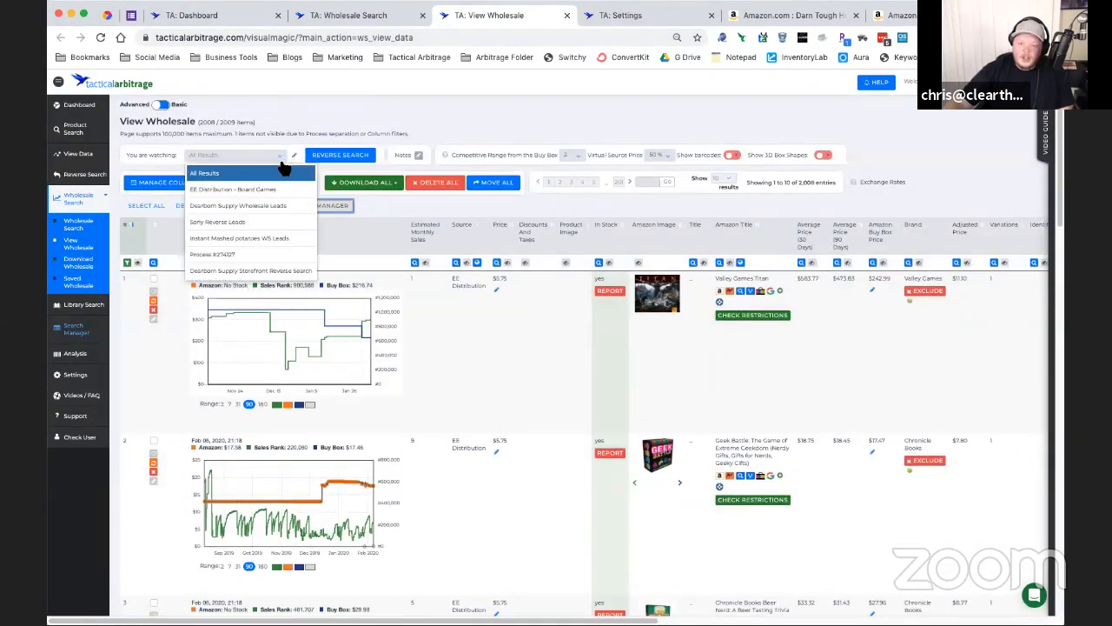
{"action": "left_click", "coordinate": [260, 247]}
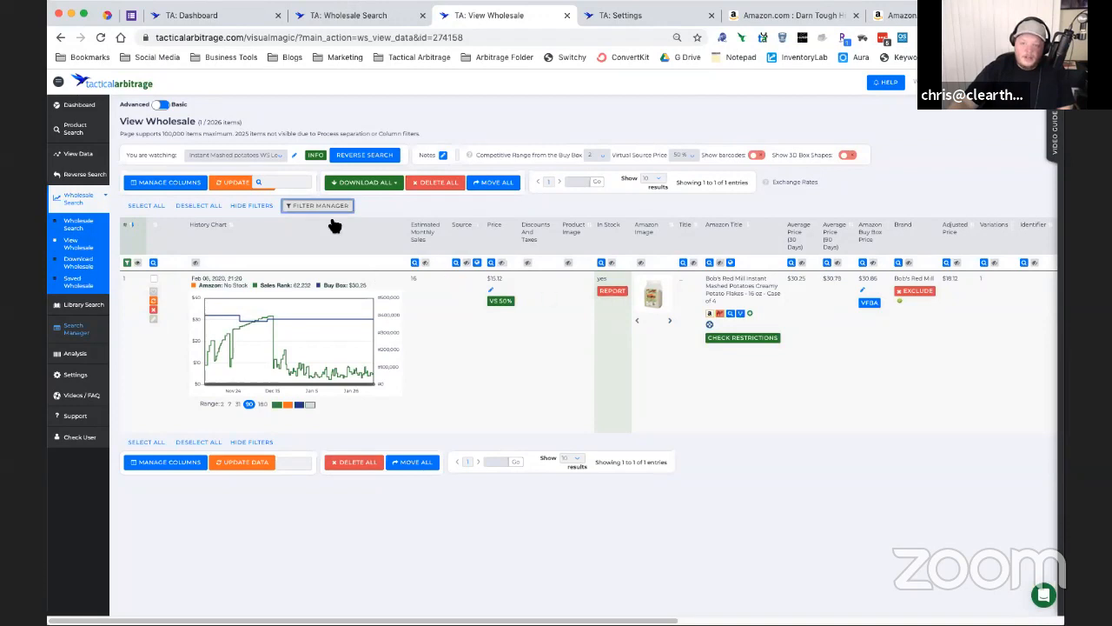
{"action": "left_click", "coordinate": [259, 155]}
{"action": "left_click", "coordinate": [248, 174]}
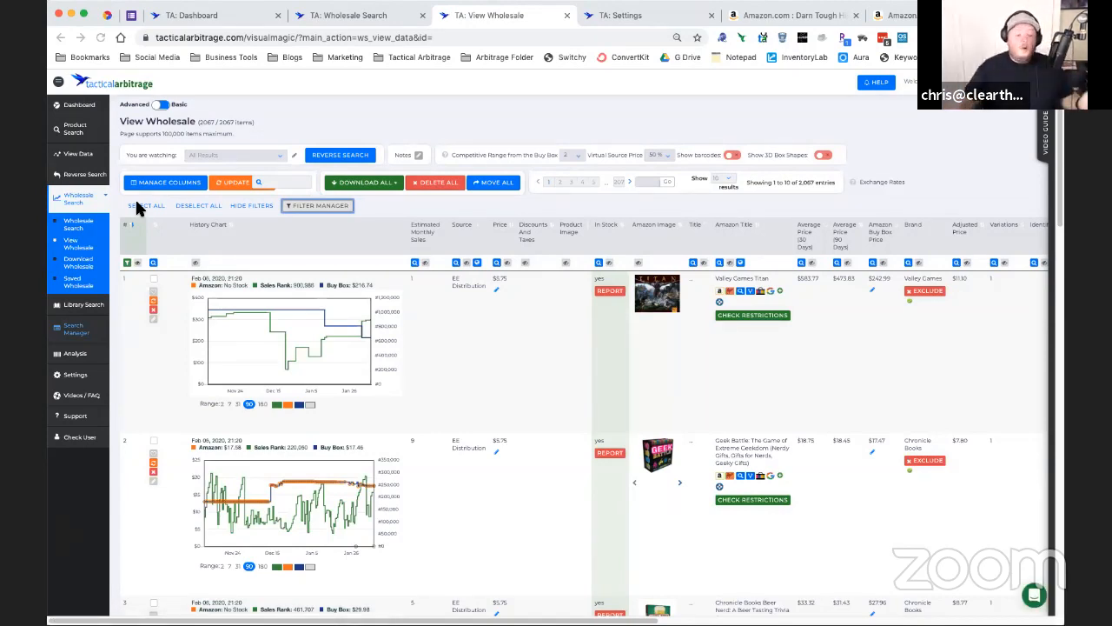
Step: Switch to the Tactical Tuesday Giveaways form in Google Forms and generate a shortened link for sharing it
{"action": "left_click", "coordinate": [131, 15]}
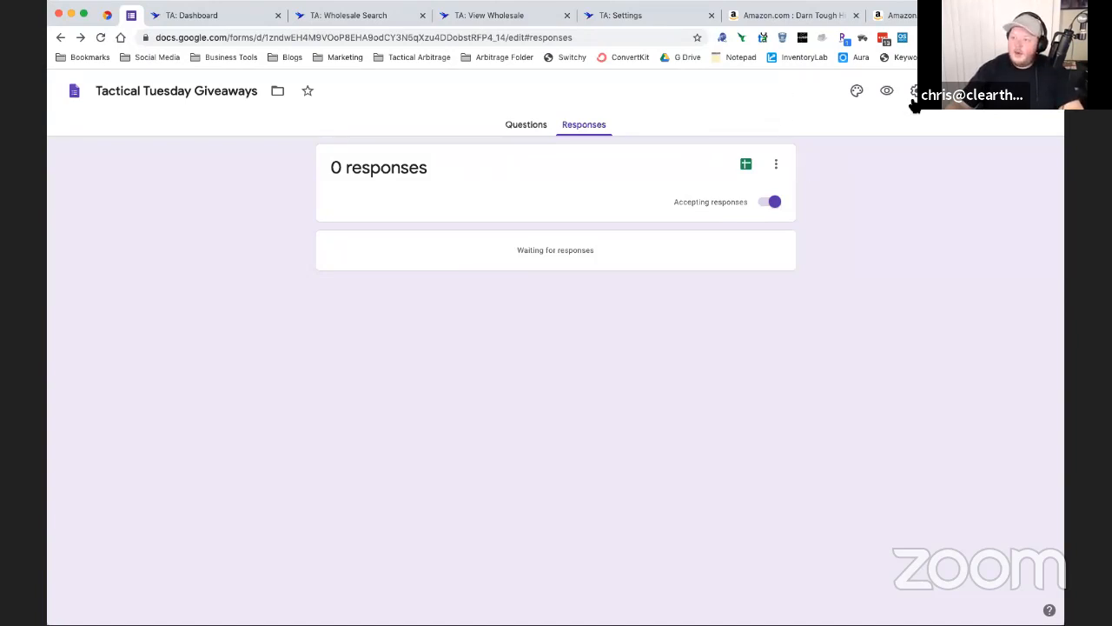
{"action": "left_click", "coordinate": [956, 91]}
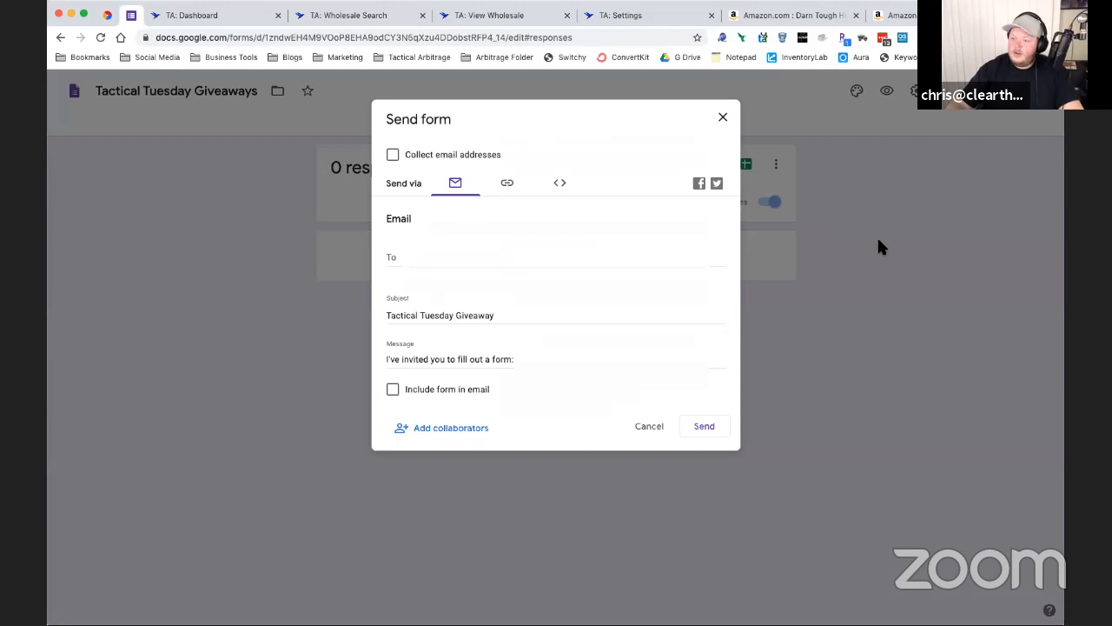
{"action": "left_click", "coordinate": [511, 183]}
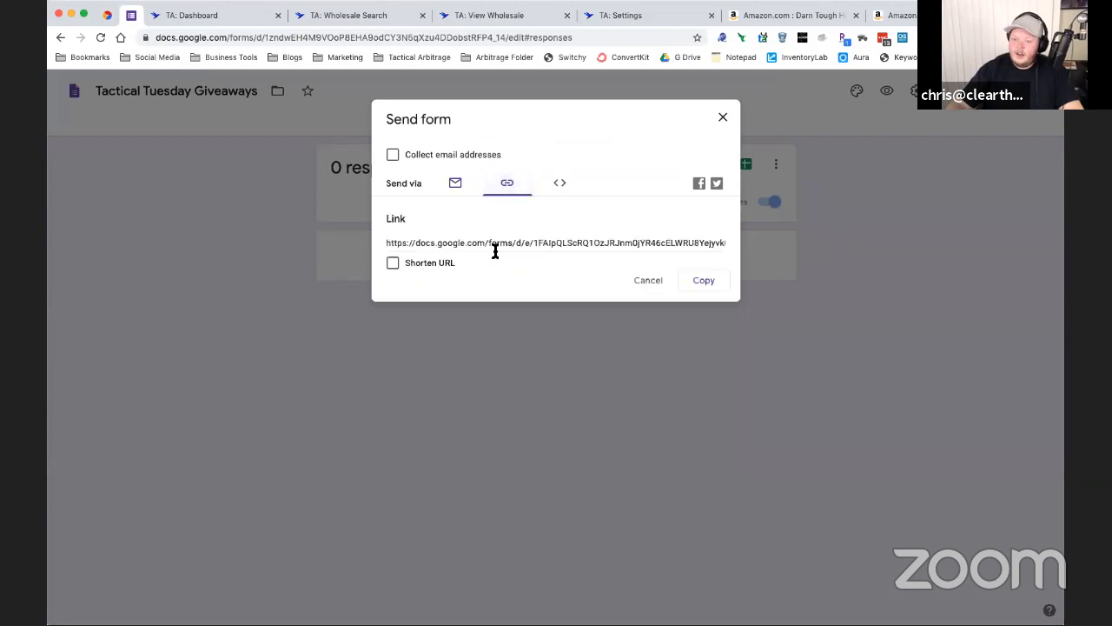
{"action": "left_click", "coordinate": [404, 259]}
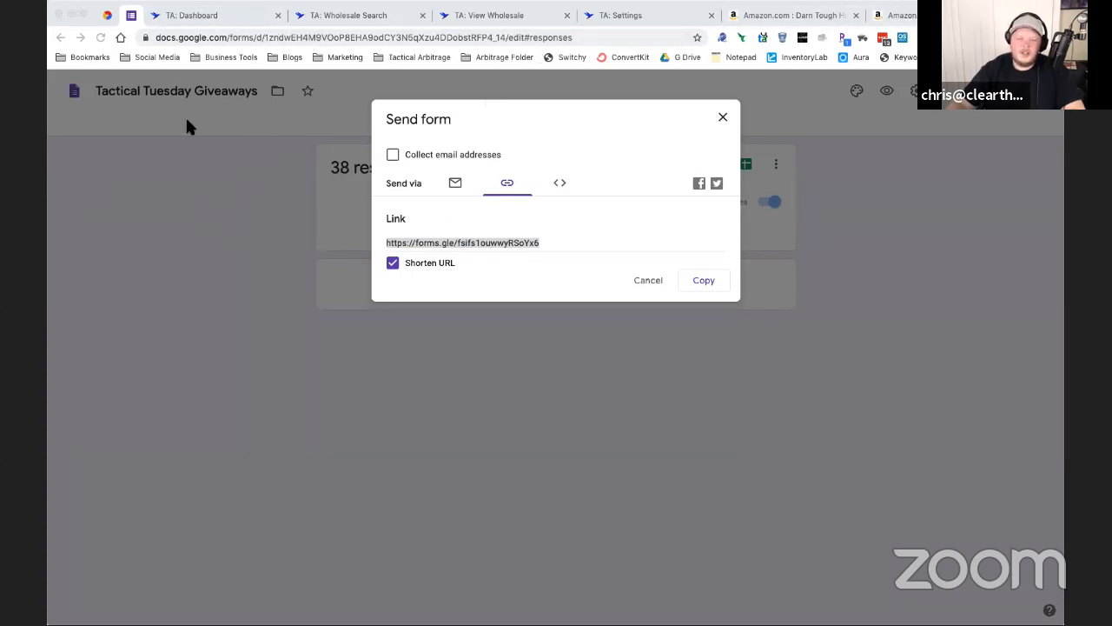
Step: Go back to the Tactical Arbitrage wholesale results and check the sale restrictions for Valley Games Titan
{"action": "left_click", "coordinate": [474, 16]}
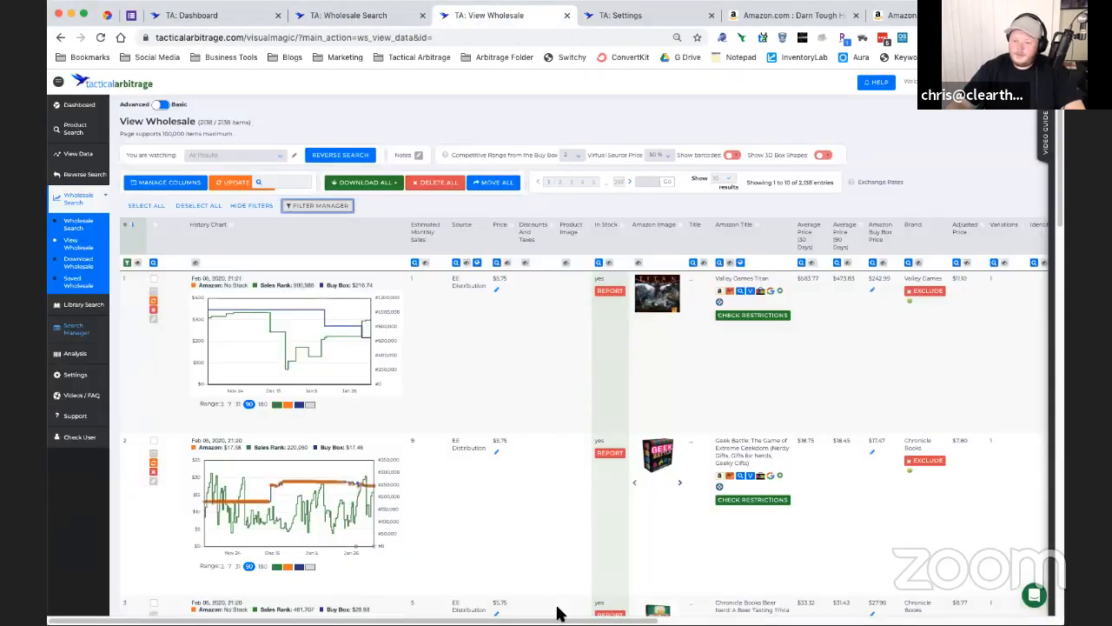
{"action": "scroll", "coordinate": [472, 316], "scroll_direction": "right", "scroll_amount": 3}
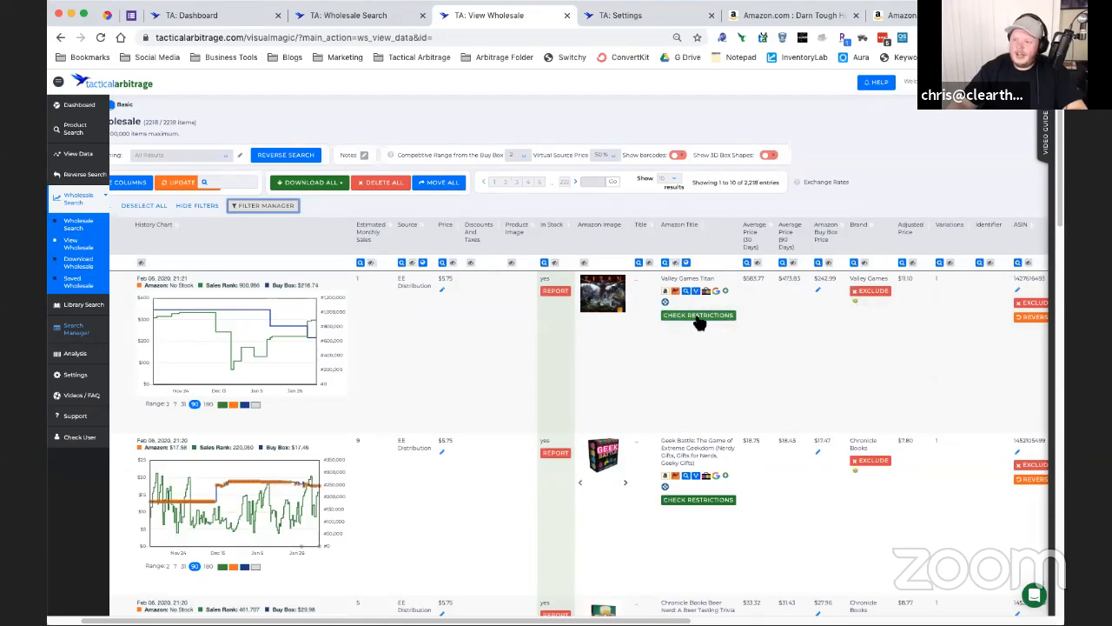
{"action": "left_click", "coordinate": [697, 321]}
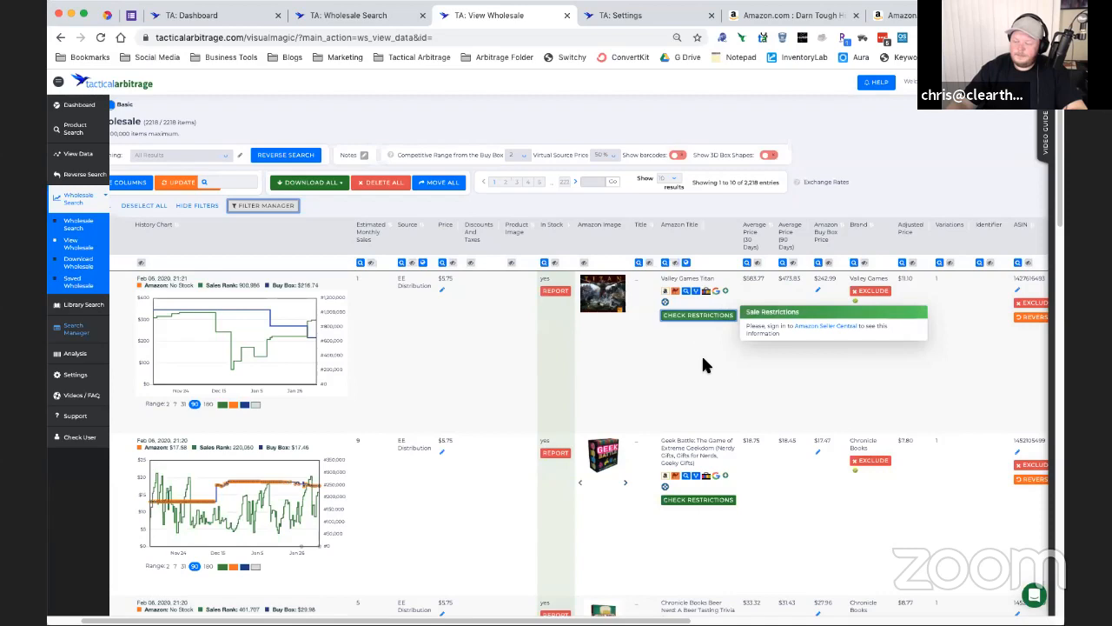
{"action": "left_click", "coordinate": [702, 354]}
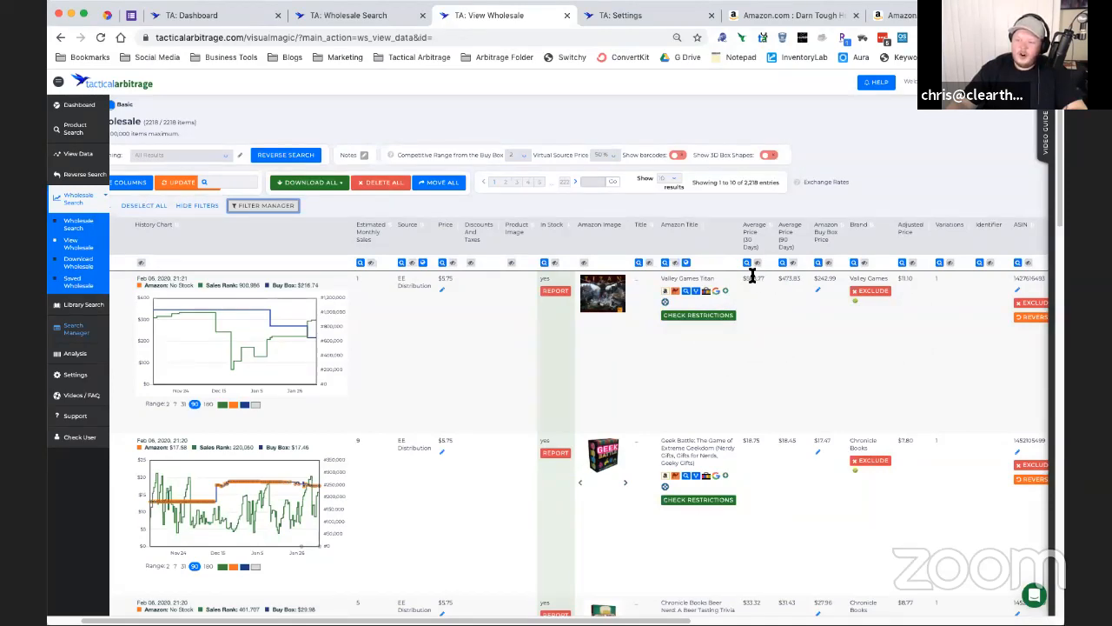
{"action": "left_click", "coordinate": [793, 262]}
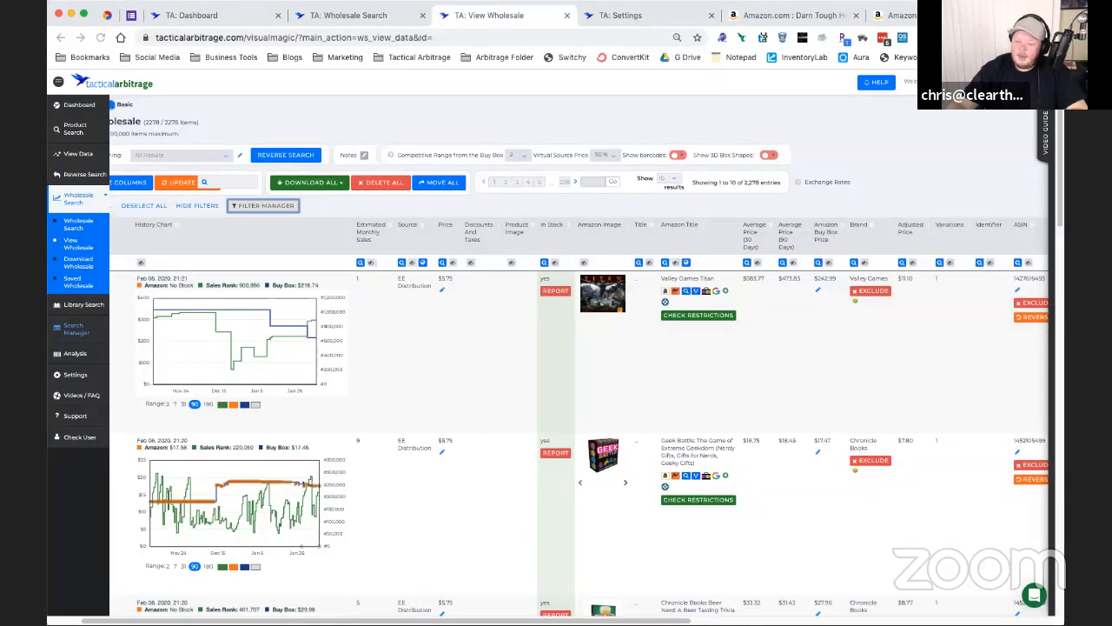
Step: Open the Tactical Edge analysis for Valley Games Titan from its New Sellers entry
{"action": "scroll", "coordinate": [652, 380], "scroll_direction": "right", "scroll_amount": 5}
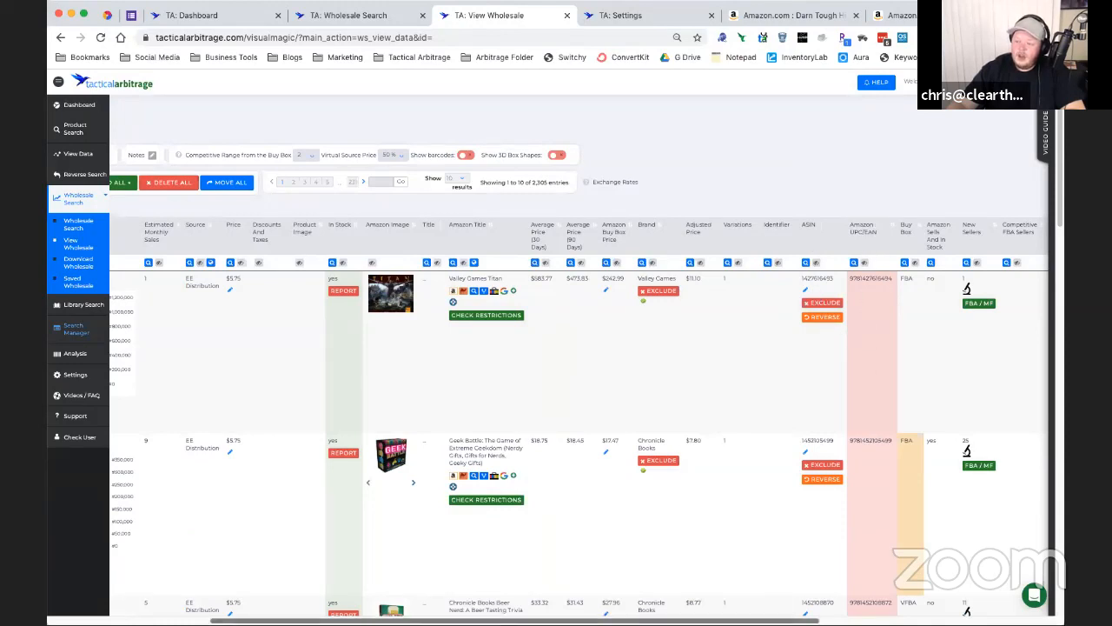
{"action": "scroll", "coordinate": [889, 606], "scroll_direction": "right", "scroll_amount": 5}
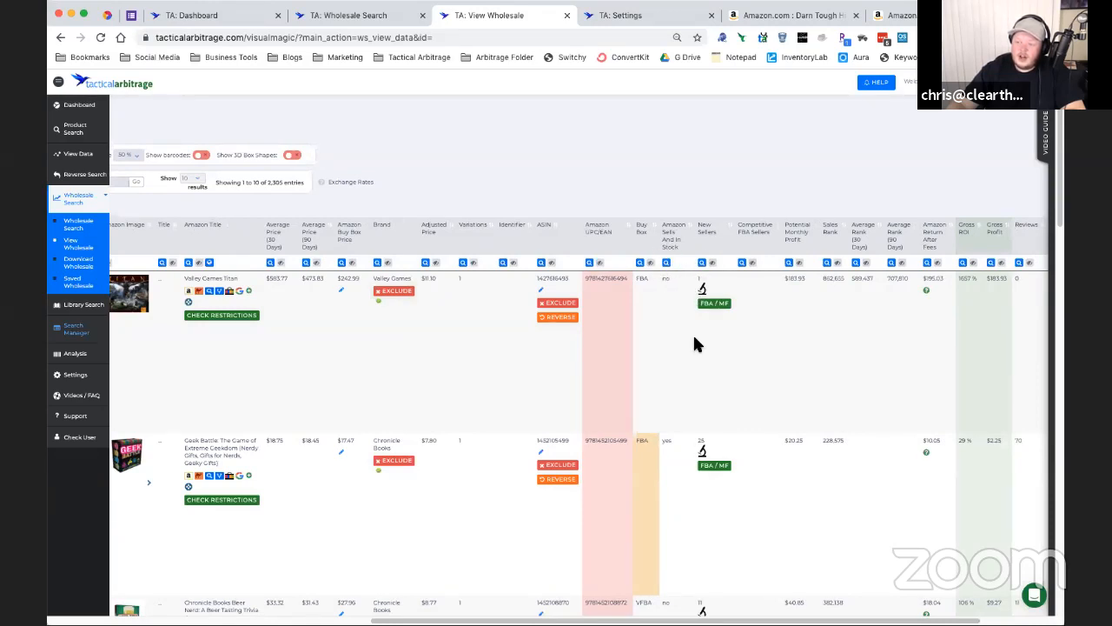
{"action": "left_click", "coordinate": [702, 289]}
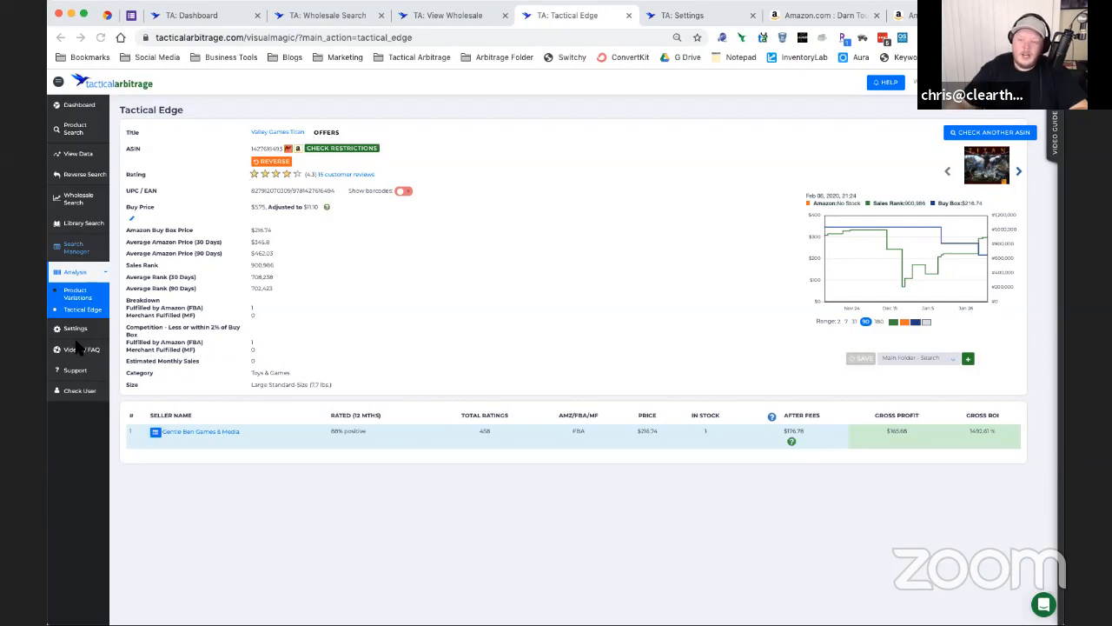
Step: Return to the wholesale results, show the FBA / MF seller breakdown for Valley Games Titan and go back to the first columns
{"action": "left_click", "coordinate": [447, 14]}
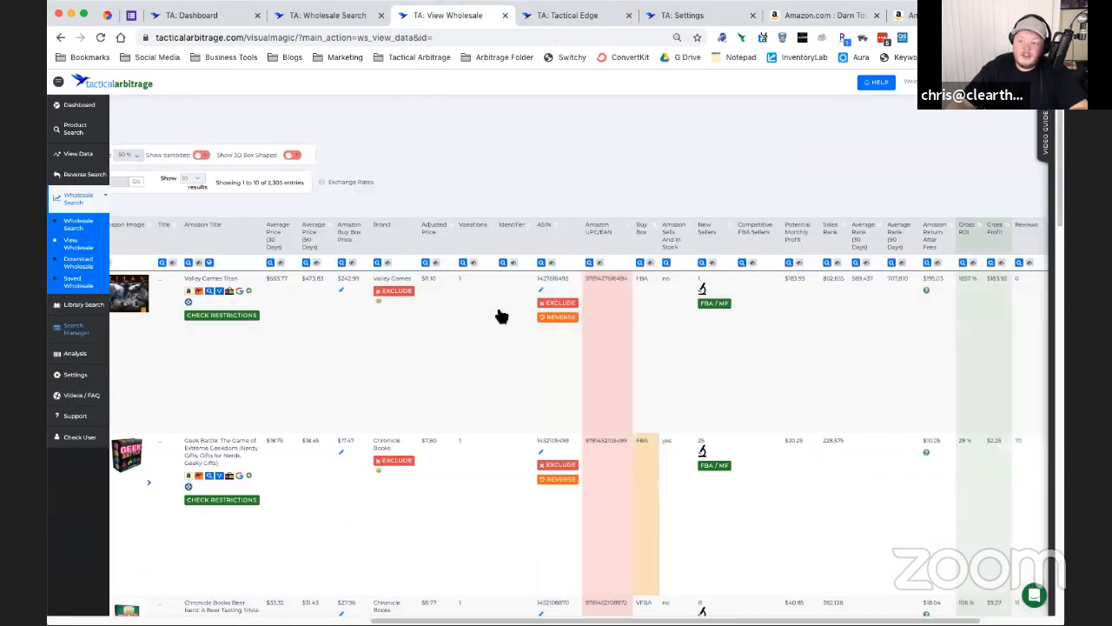
{"action": "left_click", "coordinate": [714, 307]}
{"action": "left_click", "coordinate": [715, 310]}
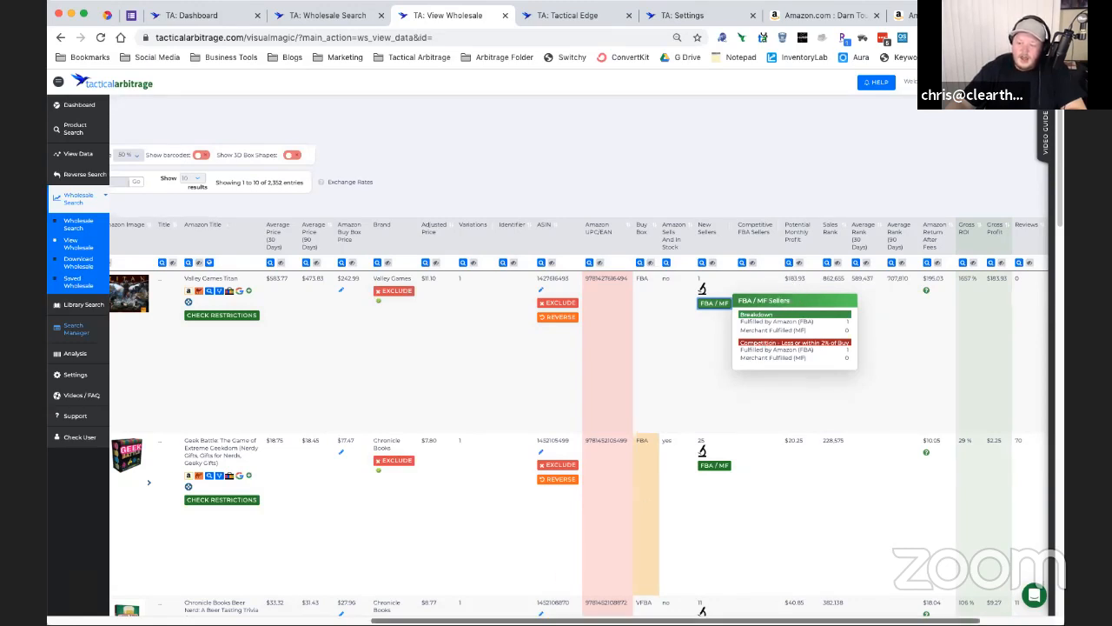
{"action": "left_click_drag", "start_coordinate": [600, 621], "coordinate": [255, 609]}
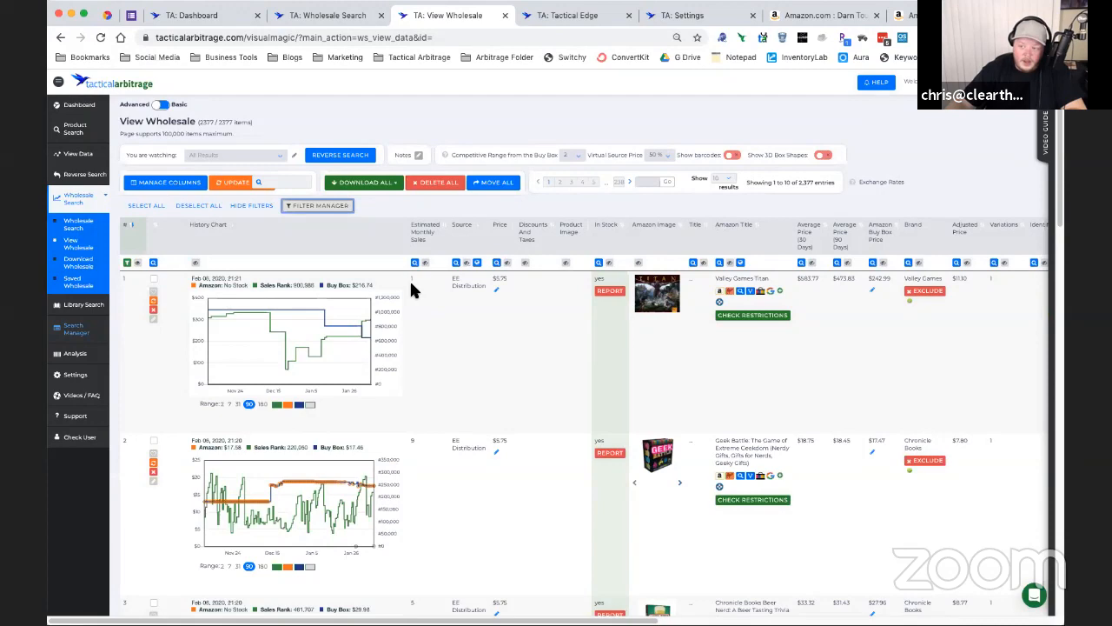
Step: Review the wholesale result columns through to Gross Profit, Reviews and Note, ending back at Estimated Monthly Sales
{"action": "scroll", "coordinate": [708, 420], "scroll_direction": "right", "scroll_amount": 10}
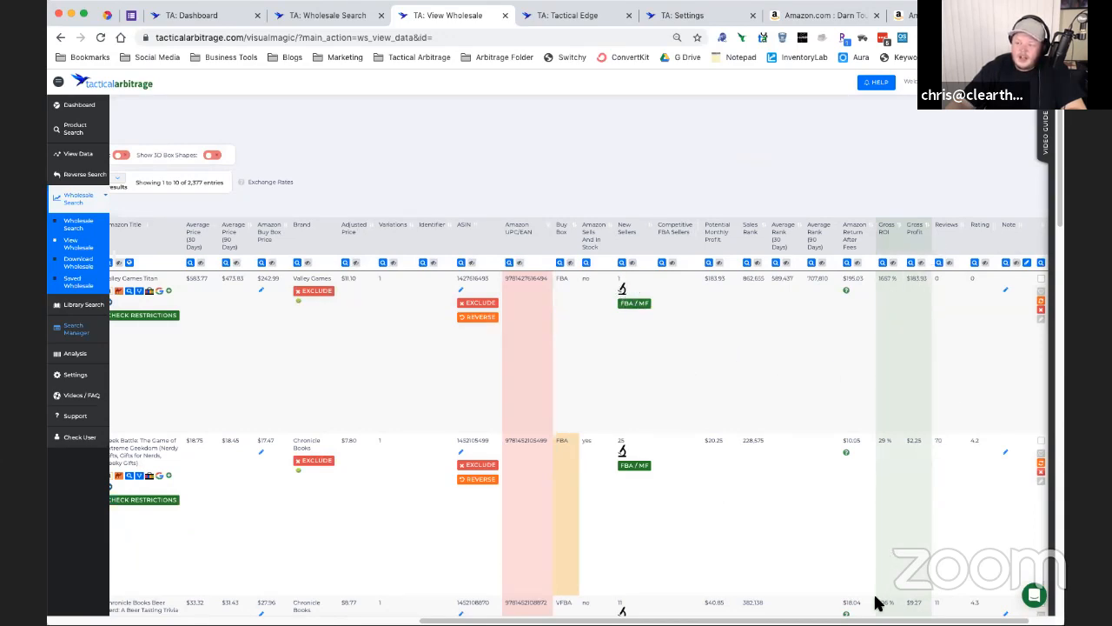
{"action": "scroll", "coordinate": [581, 384], "scroll_direction": "right", "scroll_amount": 2}
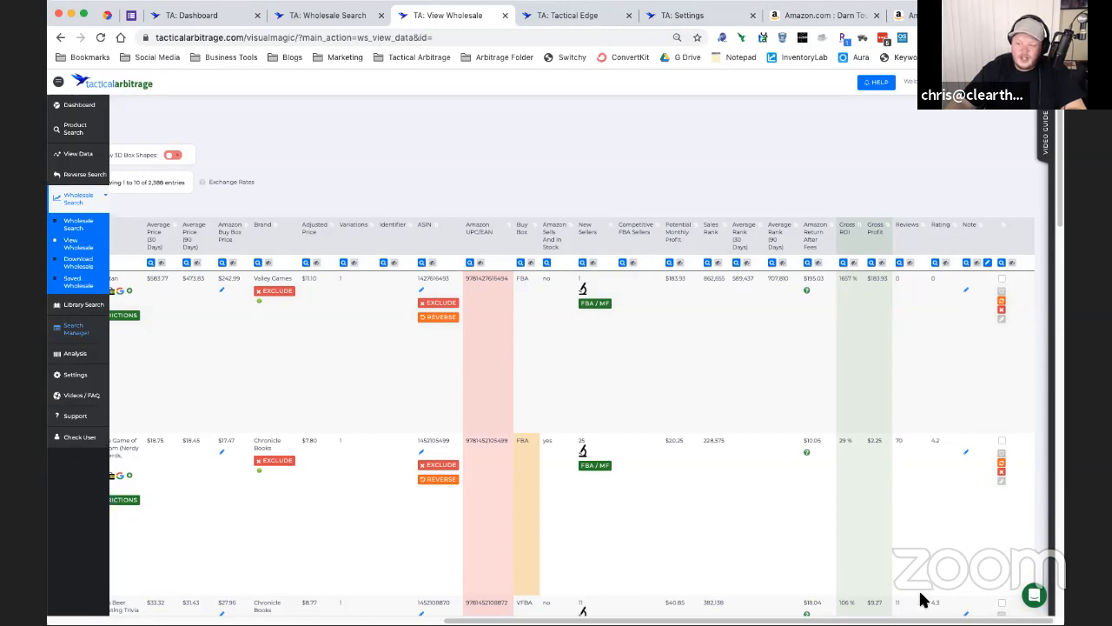
{"action": "scroll", "coordinate": [747, 619], "scroll_direction": "left", "scroll_amount": 1}
{"action": "scroll", "coordinate": [747, 619], "scroll_direction": "left", "scroll_amount": 10}
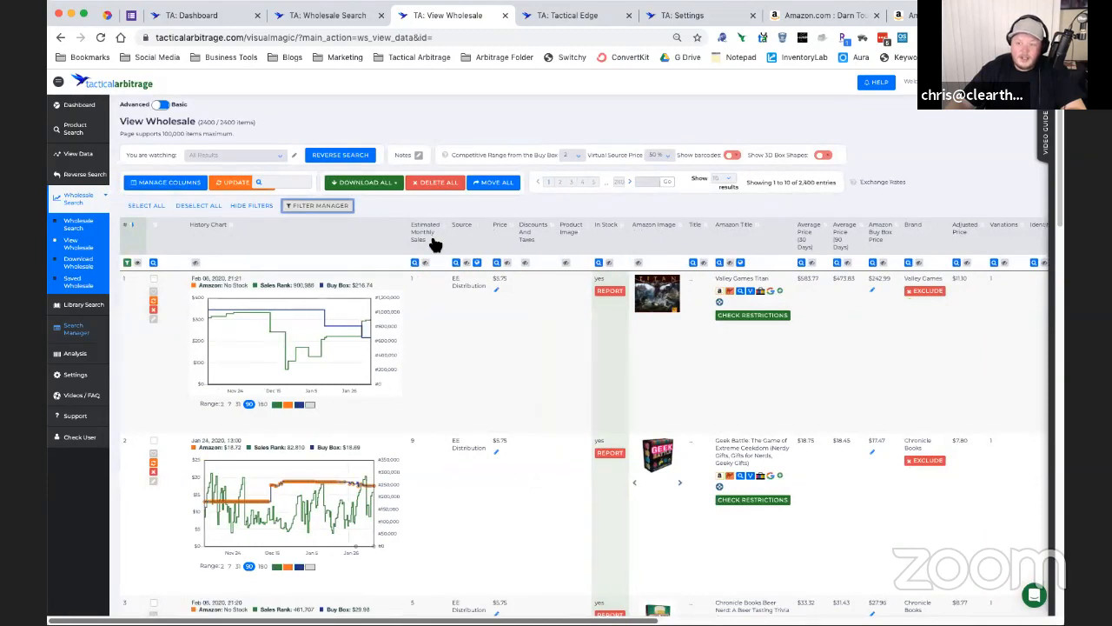
{"action": "mouse_move", "coordinate": [427, 235]}
{"action": "left_mouse_down"}
{"action": "mouse_move", "coordinate": [184, 236]}
{"action": "mouse_move", "coordinate": [188, 252]}
{"action": "mouse_move", "coordinate": [198, 233]}
{"action": "mouse_move", "coordinate": [441, 240]}
{"action": "left_mouse_up"}
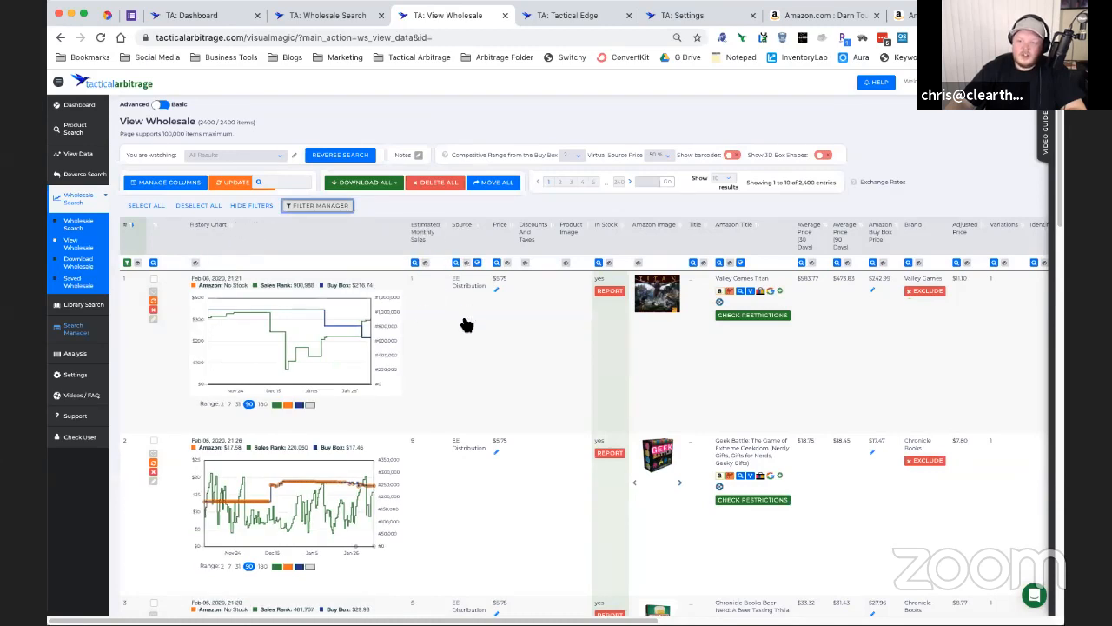
Step: Examine the column visibility and order options for the wholesale results in Manage Columns, and close the dialog
{"action": "left_click", "coordinate": [172, 186]}
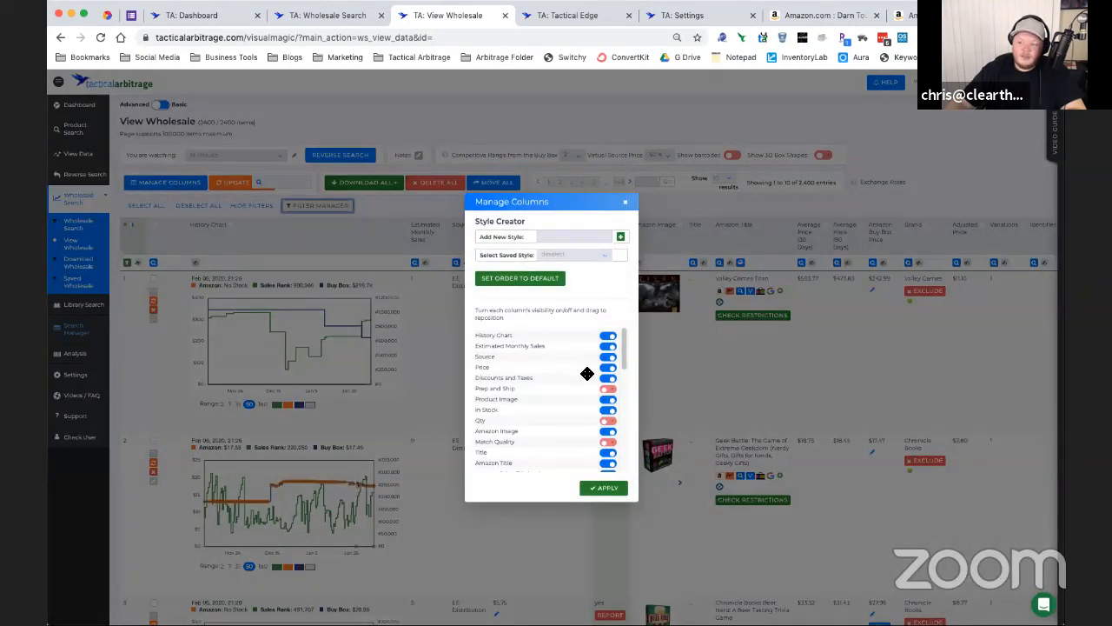
{"action": "scroll", "coordinate": [547, 367], "scroll_direction": "down", "scroll_amount": 1}
{"action": "scroll", "coordinate": [547, 367], "scroll_direction": "down", "scroll_amount": 2}
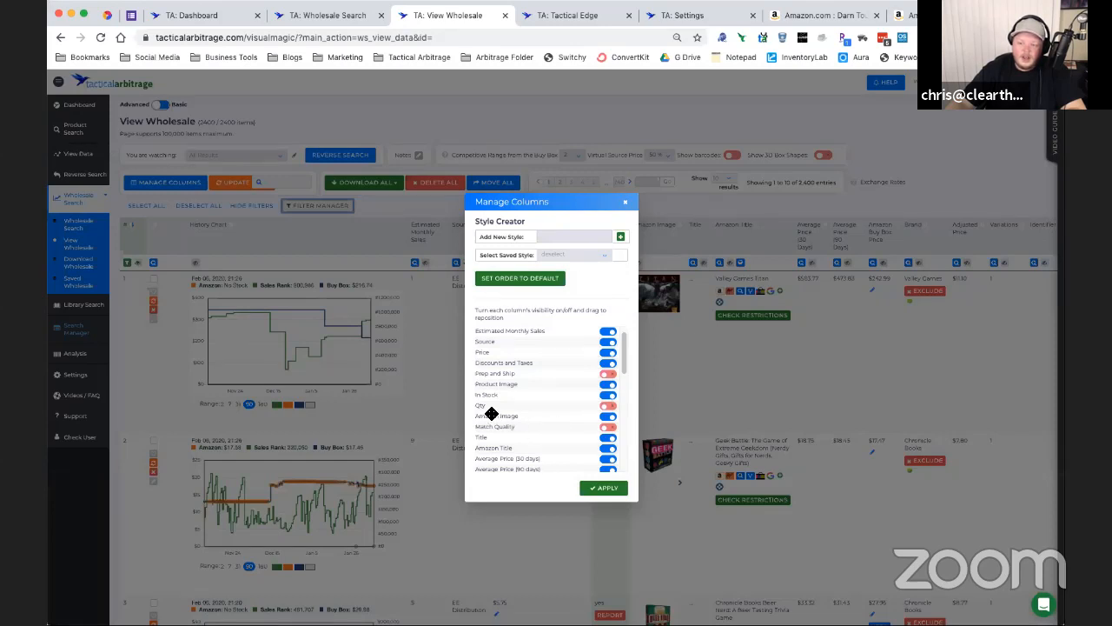
{"action": "scroll", "coordinate": [565, 428], "scroll_direction": "down", "scroll_amount": 5}
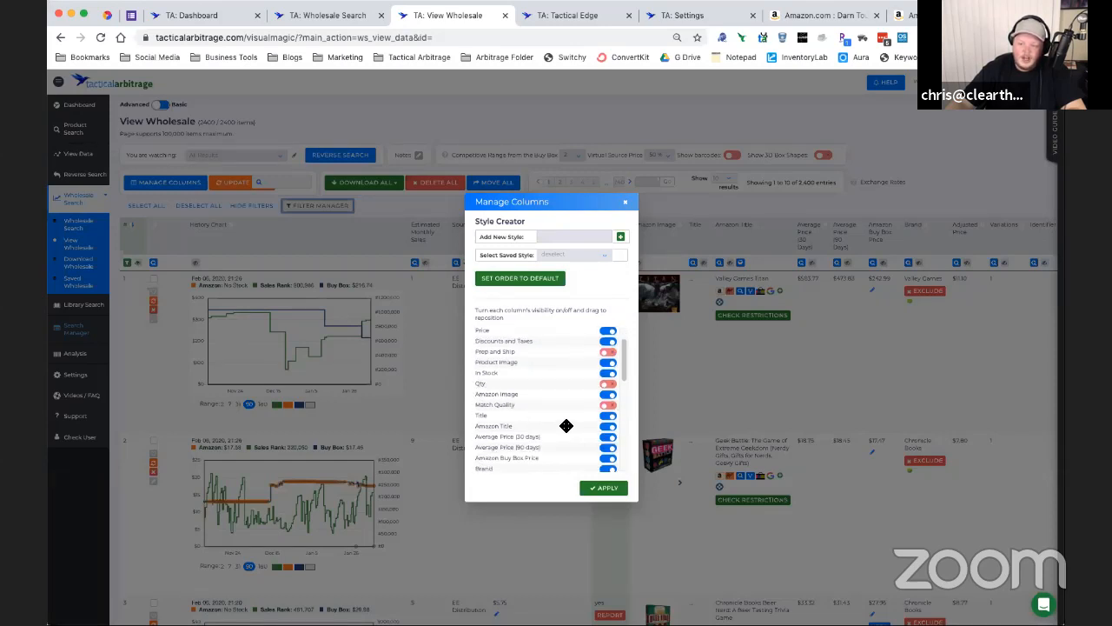
{"action": "scroll", "coordinate": [565, 428], "scroll_direction": "down", "scroll_amount": 8}
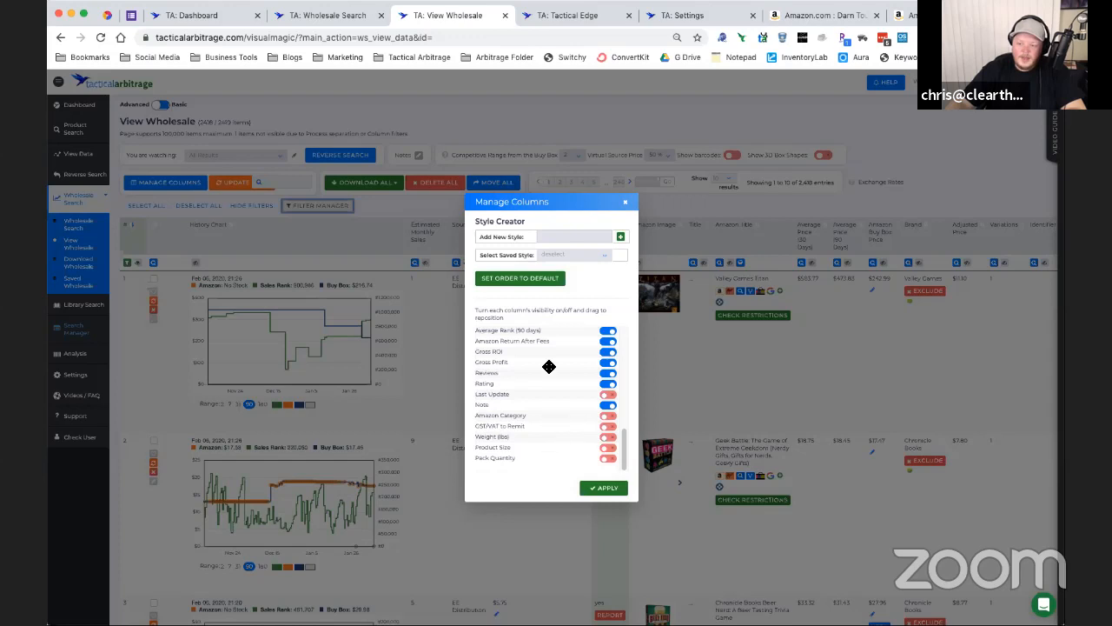
{"action": "scroll", "coordinate": [533, 410], "scroll_direction": "up", "scroll_amount": 3}
{"action": "scroll", "coordinate": [537, 418], "scroll_direction": "down", "scroll_amount": 3}
{"action": "scroll", "coordinate": [545, 438], "scroll_direction": "up", "scroll_amount": 15}
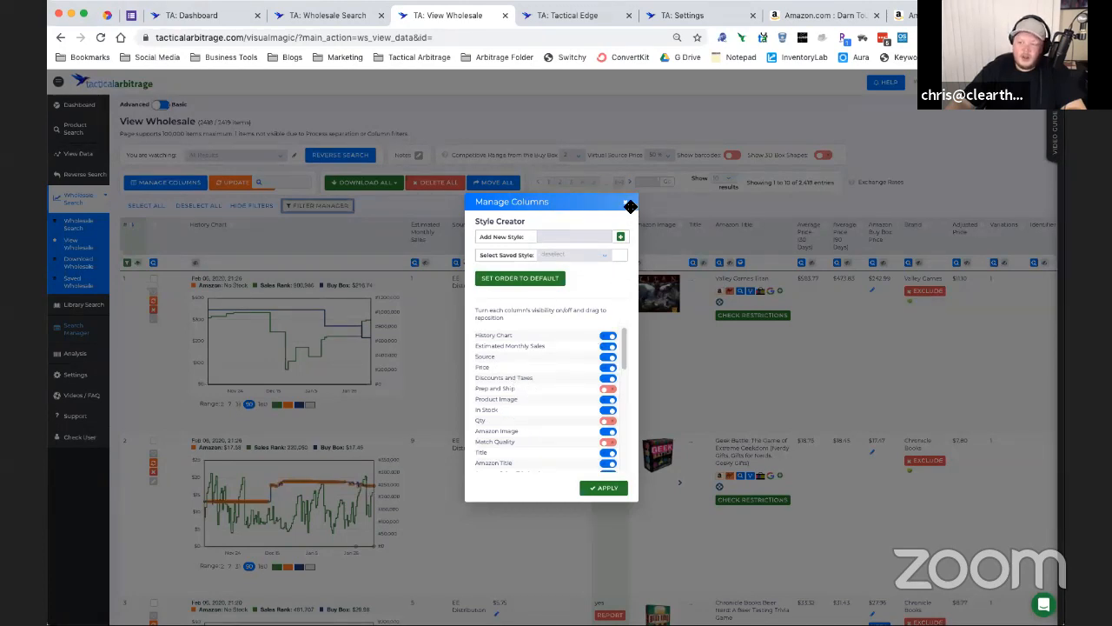
{"action": "left_click", "coordinate": [194, 311]}
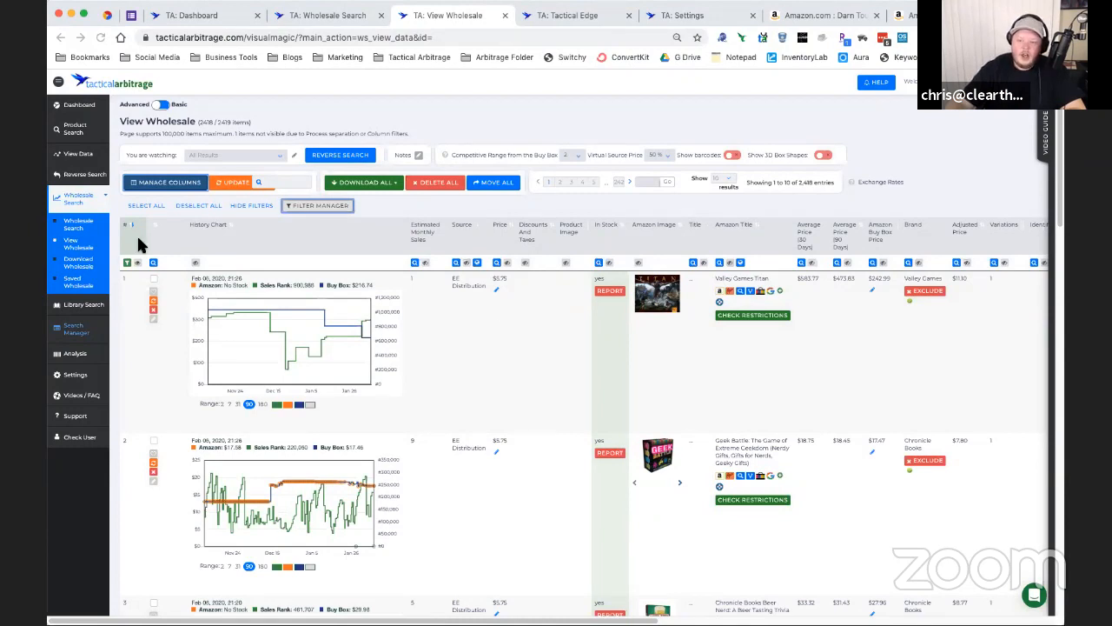
Step: From the Tactical Edge analysis, load the Gentle Ben Games & Media storefront into Reverse Search and close the unneeded browser tabs
{"action": "left_click", "coordinate": [567, 21]}
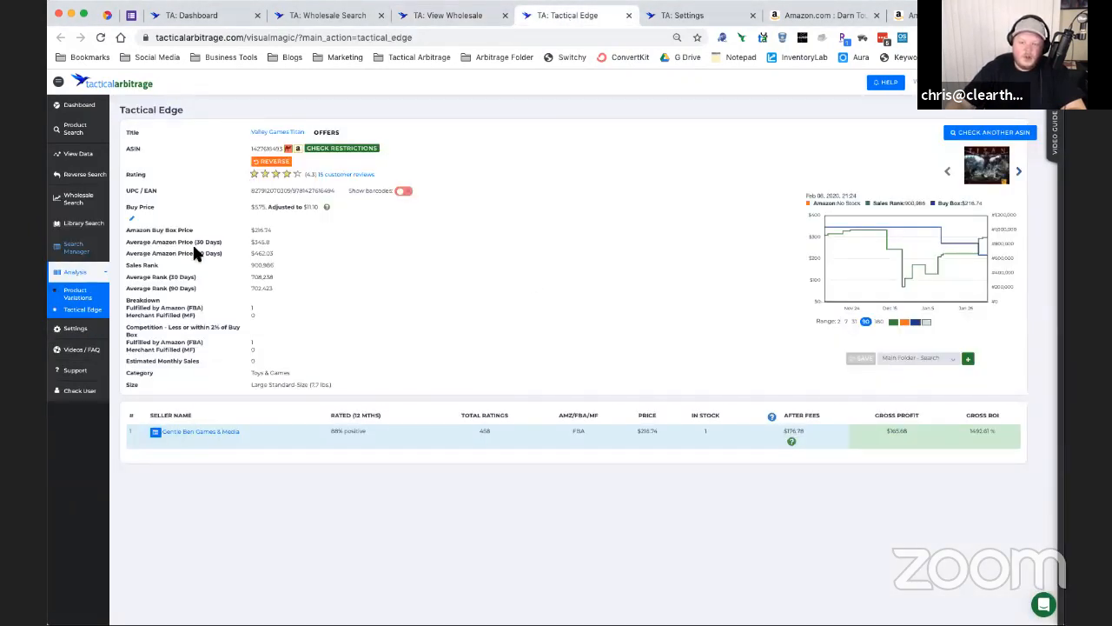
{"action": "left_click", "coordinate": [154, 432]}
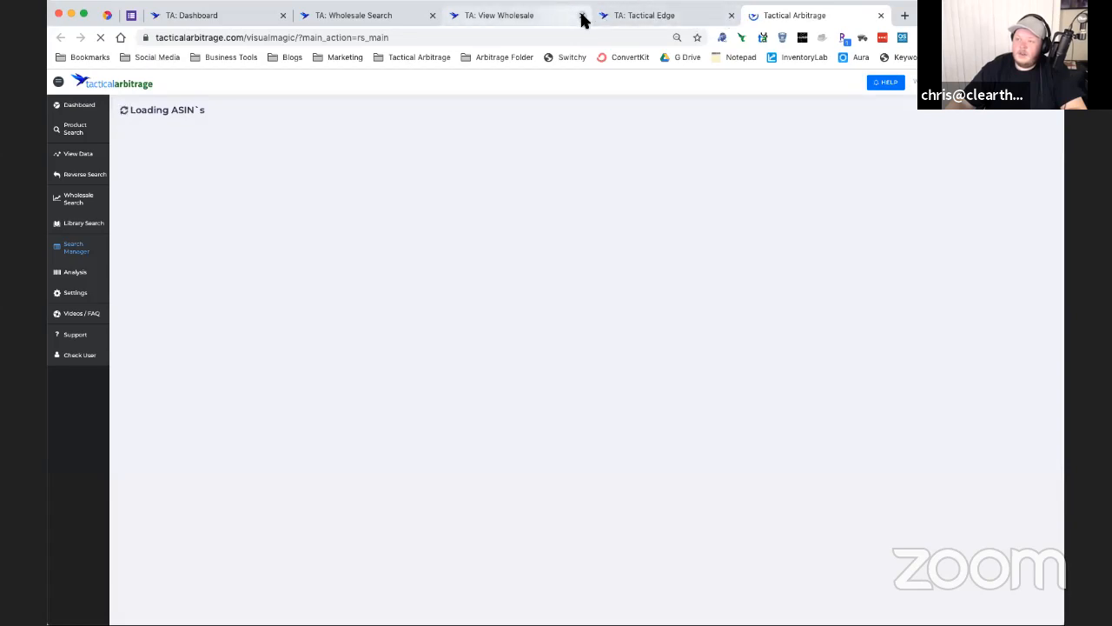
{"action": "left_click", "coordinate": [282, 15]}
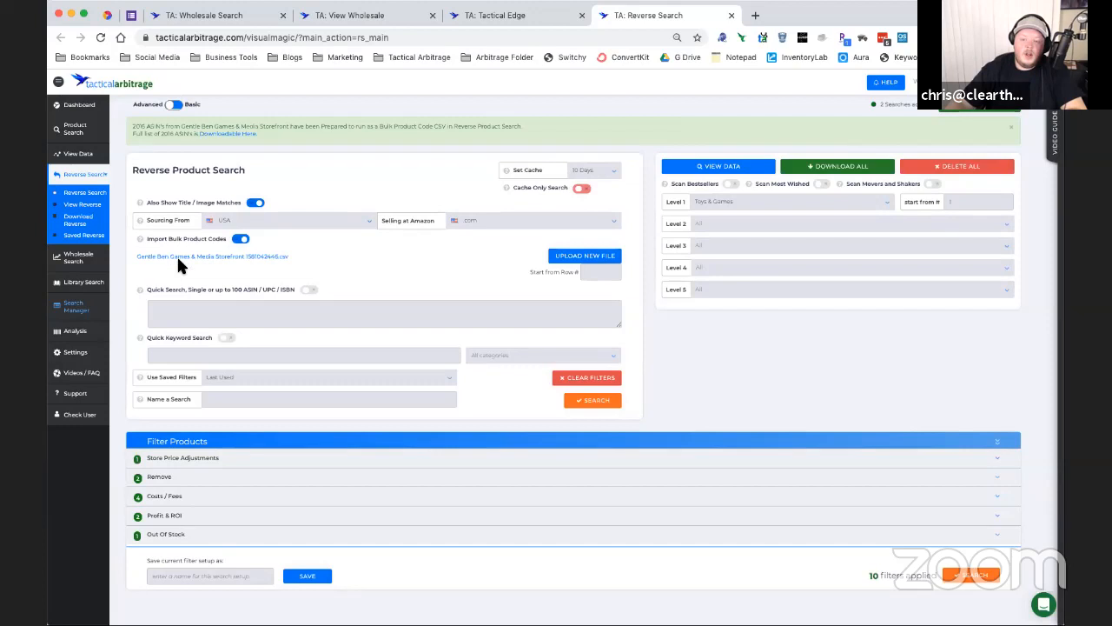
Step: Start downloading the storefront's full ASIN list as a CSV, cancel the save and close Reverse Search
{"action": "left_click", "coordinate": [242, 139]}
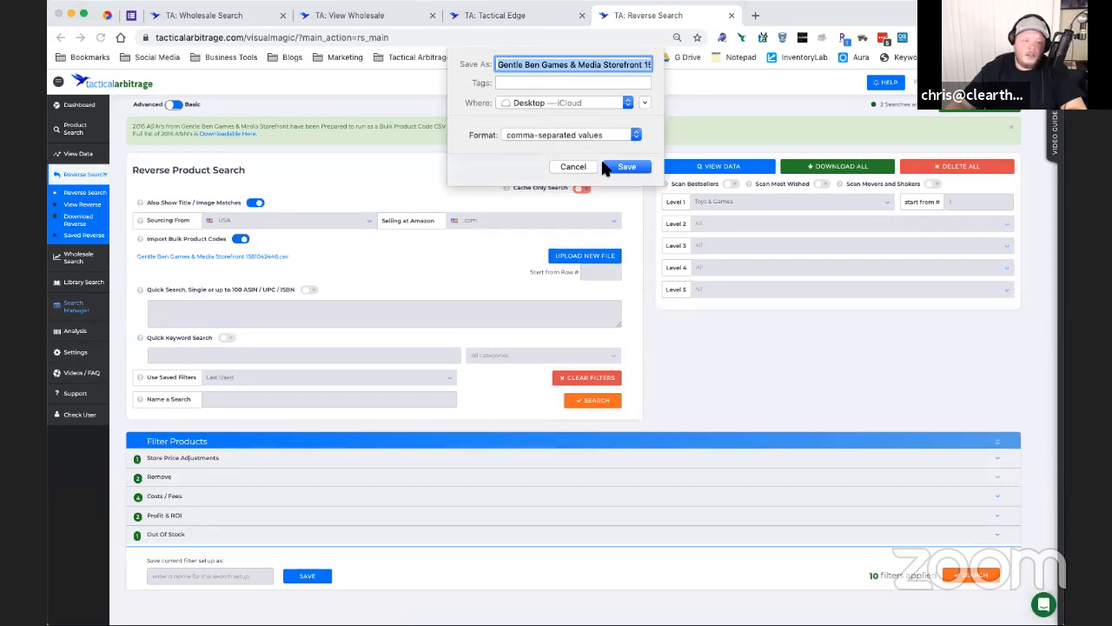
{"action": "left_click", "coordinate": [576, 166]}
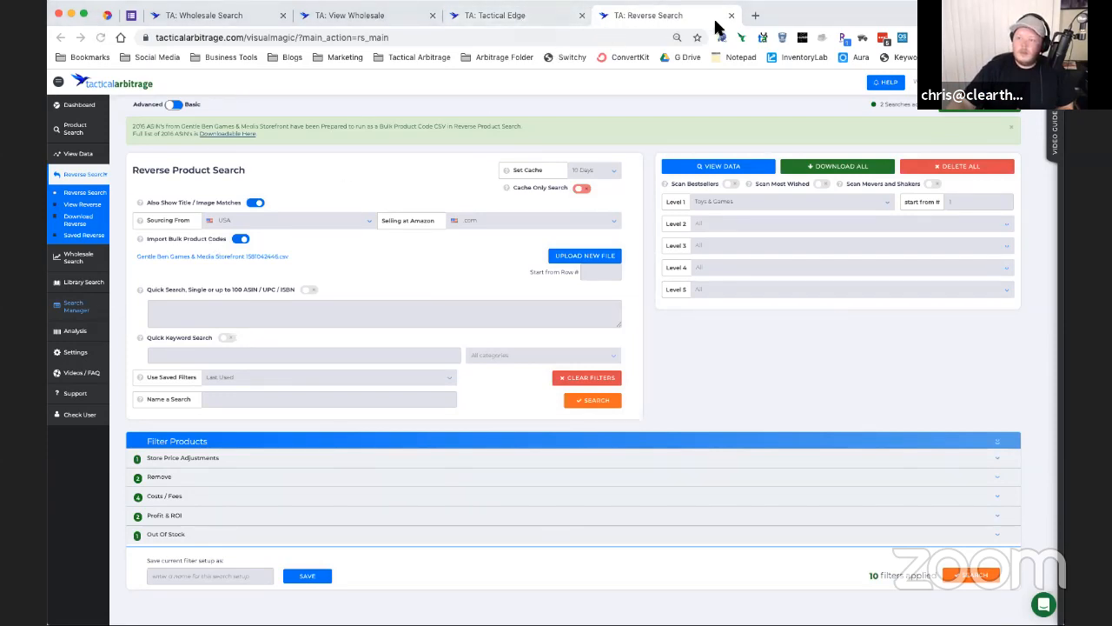
{"action": "key", "text": "super+w"}
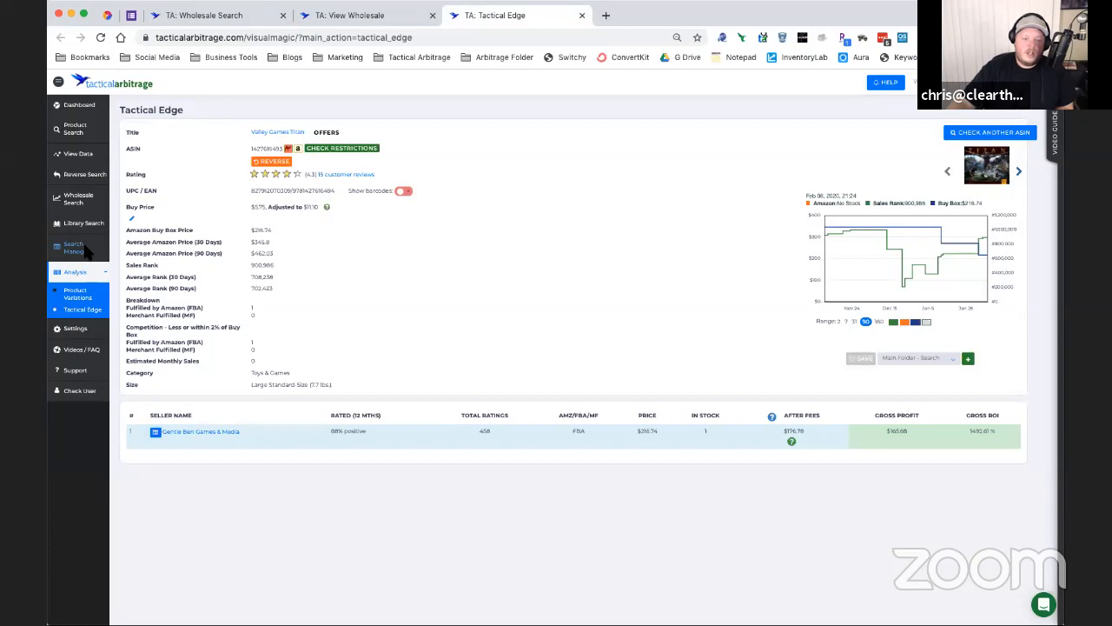
Step: Return to the View Wholesale results, move the In Stock column ahead of Product Image and look over the columns
{"action": "left_click", "coordinate": [377, 15]}
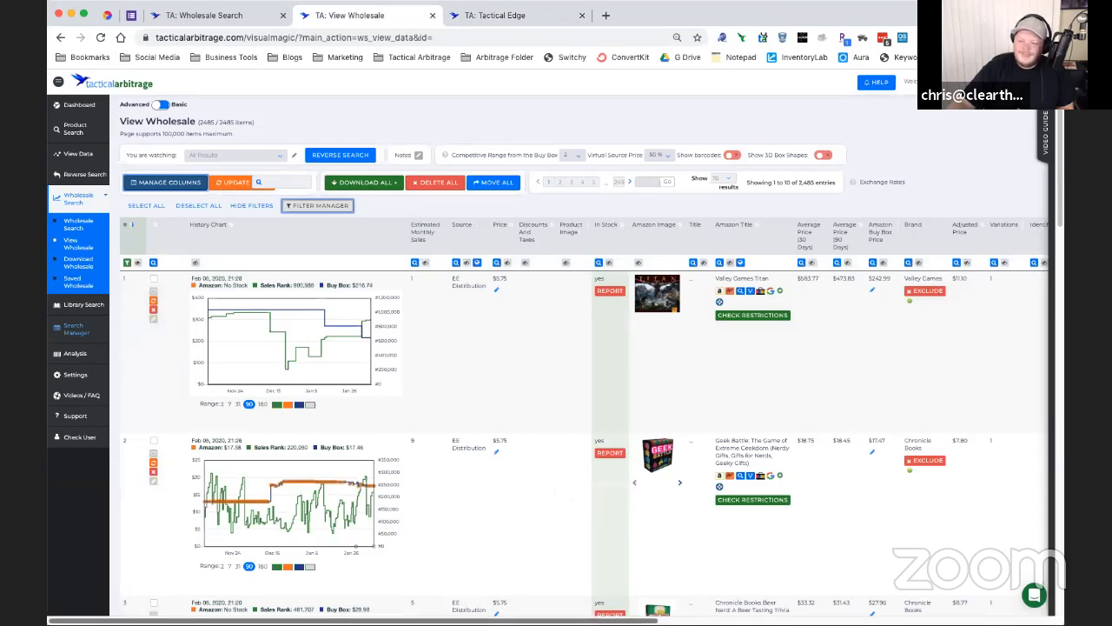
{"action": "scroll", "coordinate": [550, 362], "scroll_direction": "right", "scroll_amount": 3}
{"action": "scroll", "coordinate": [470, 549], "scroll_direction": "left", "scroll_amount": 3}
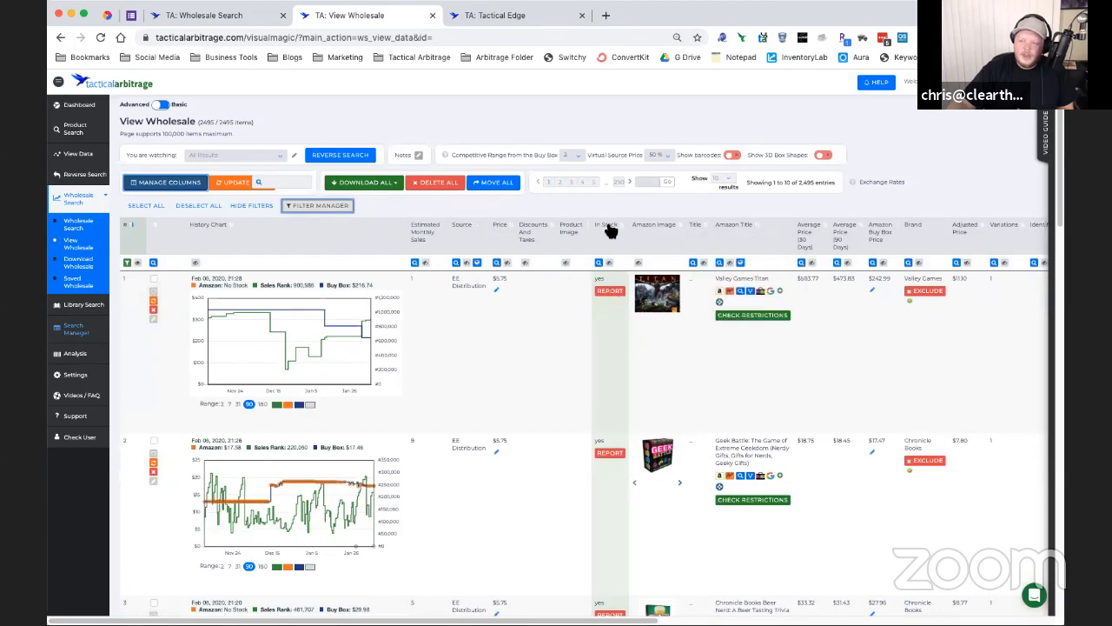
{"action": "left_click_drag", "start_coordinate": [596, 233], "coordinate": [566, 232]}
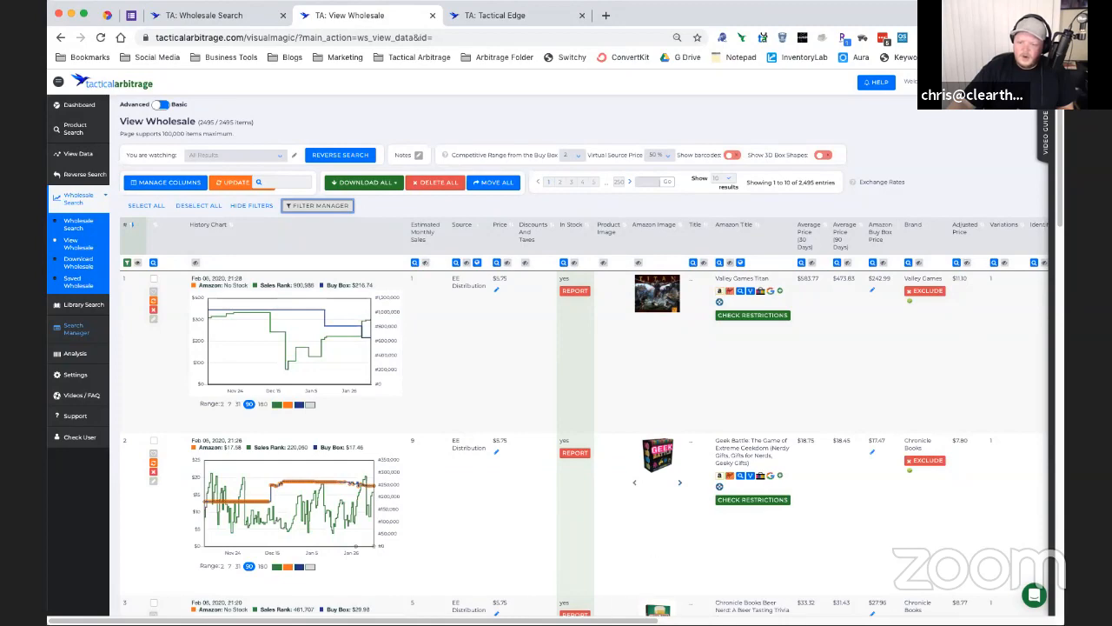
{"action": "scroll", "coordinate": [655, 562], "scroll_direction": "right", "scroll_amount": 3}
{"action": "scroll", "coordinate": [654, 562], "scroll_direction": "right", "scroll_amount": 10}
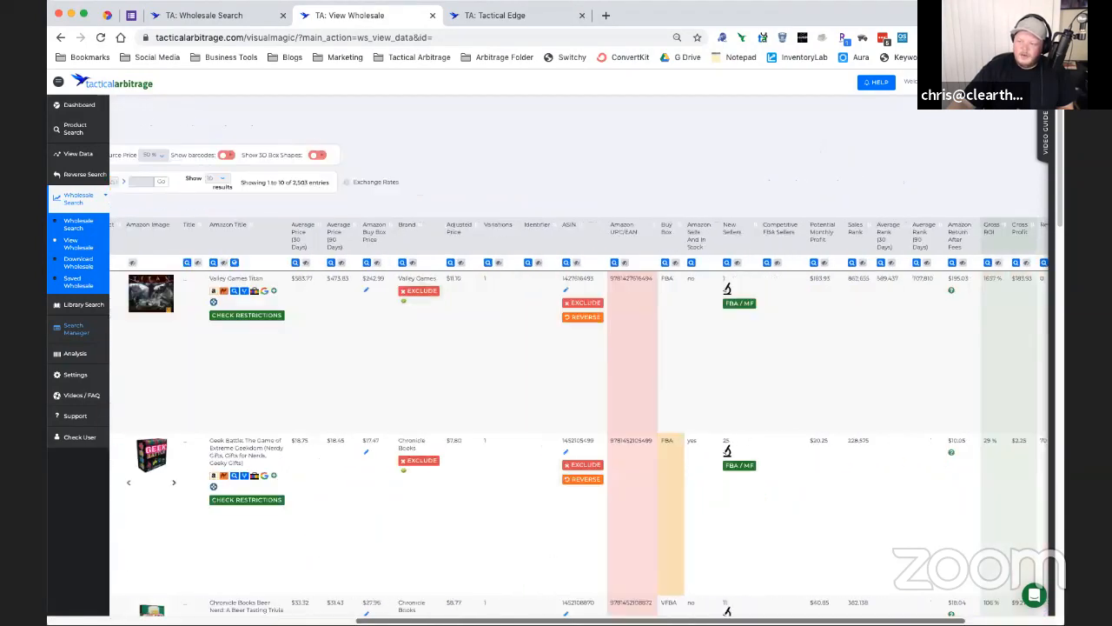
{"action": "scroll", "coordinate": [579, 384], "scroll_direction": "left", "scroll_amount": 12}
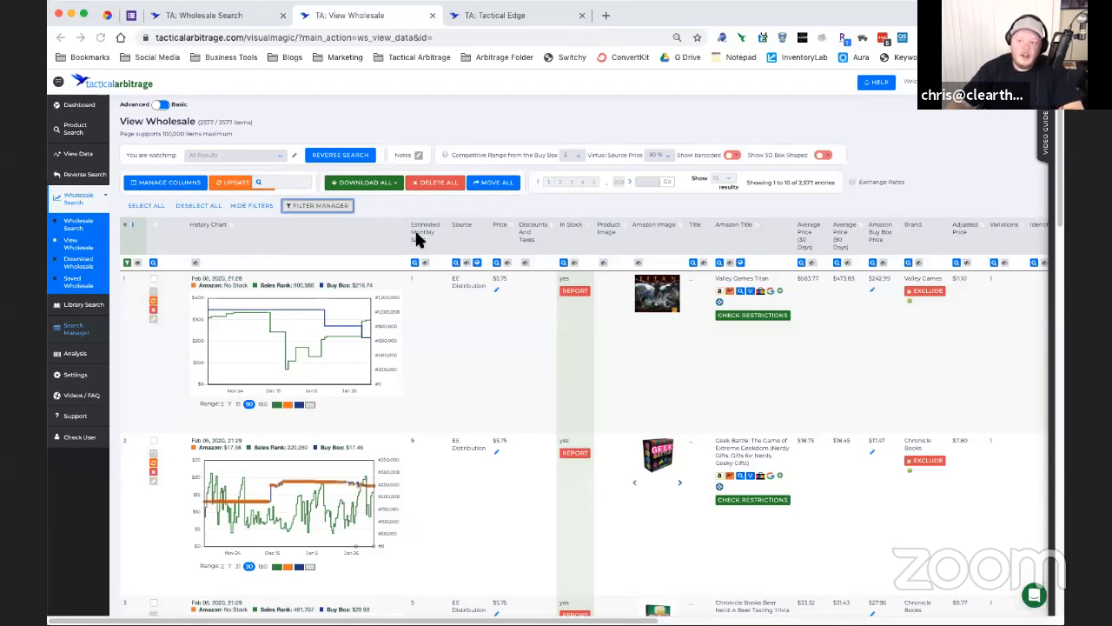
Step: Download all wholesale results, visible columns and rows only, to the computer as a CSV file saved on the Desktop
{"action": "left_click", "coordinate": [397, 183]}
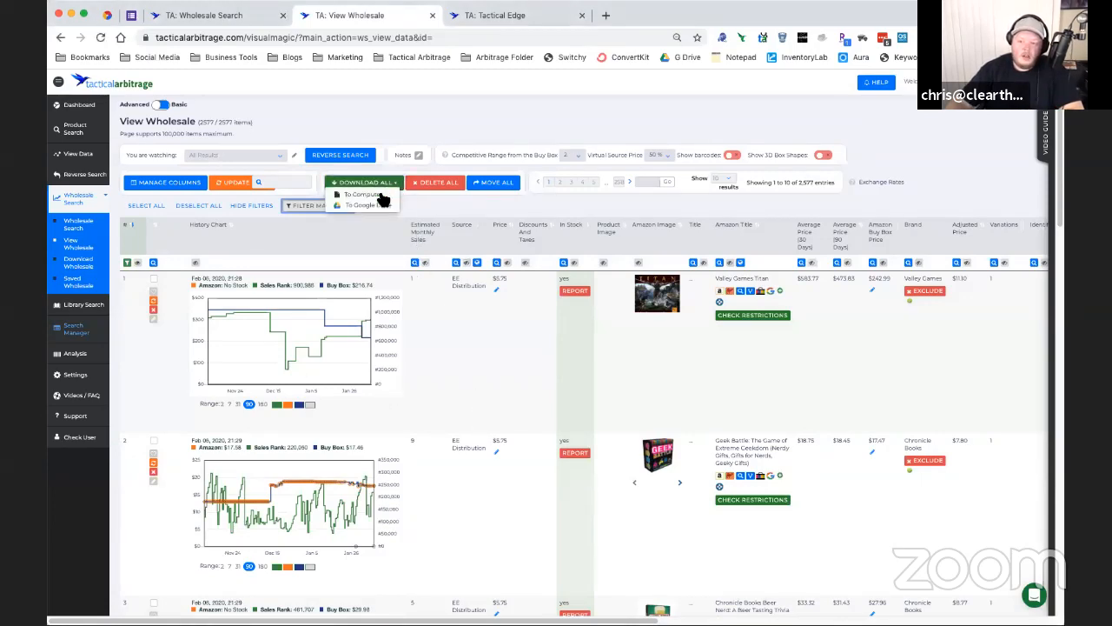
{"action": "left_click", "coordinate": [374, 194]}
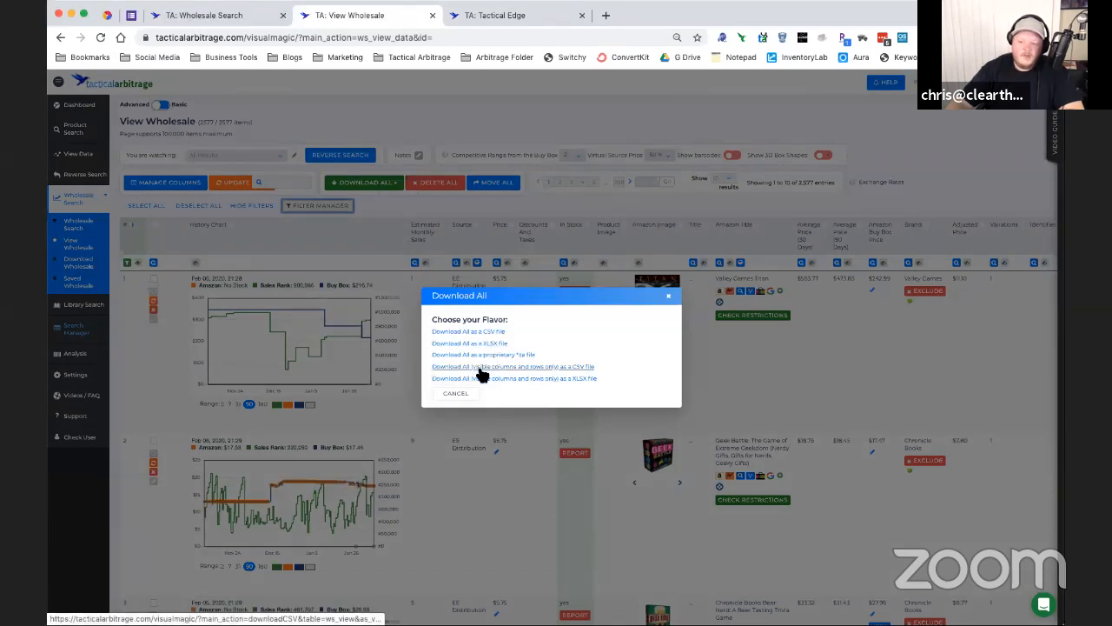
{"action": "left_click", "coordinate": [481, 369]}
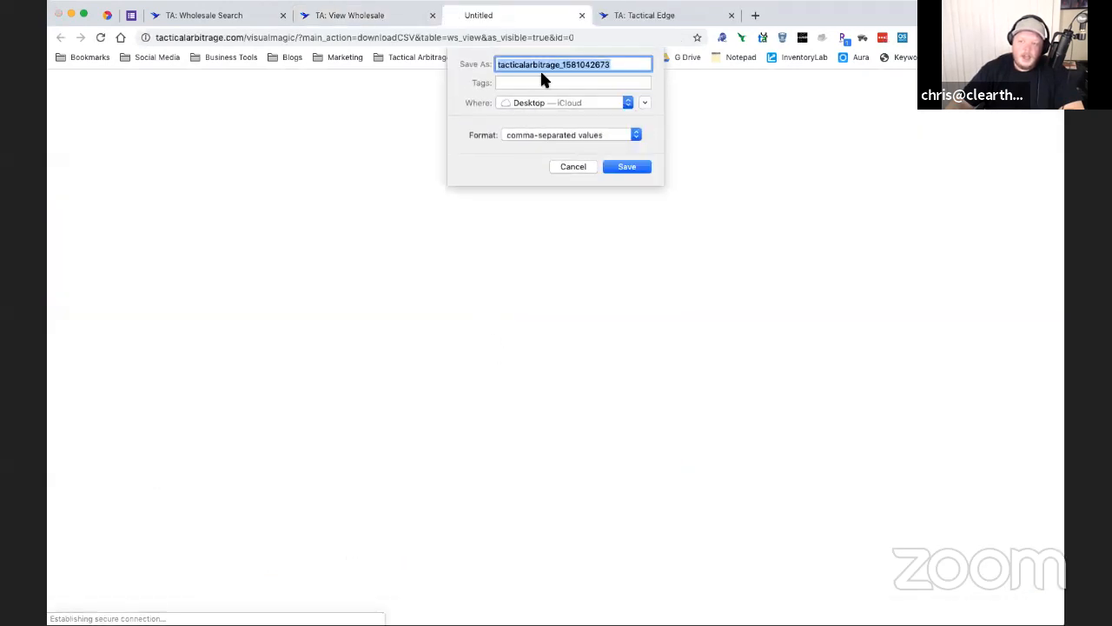
{"action": "left_click", "coordinate": [619, 170]}
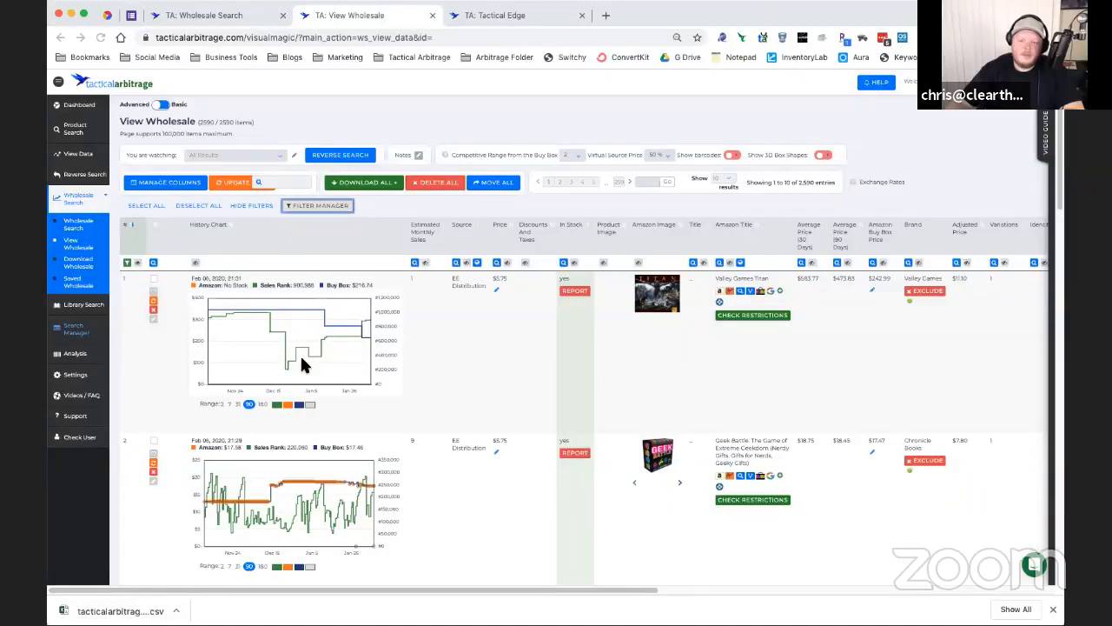
Step: Check the saved style choices in the Style Creator of Manage Columns and close the dialog
{"action": "left_click", "coordinate": [171, 188]}
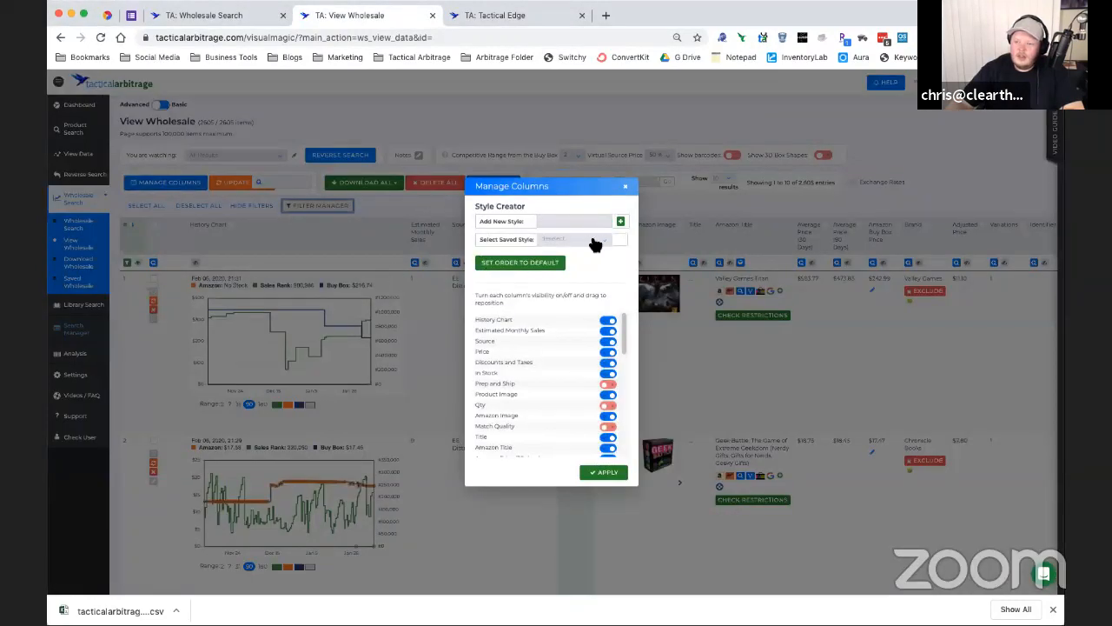
{"action": "left_click", "coordinate": [604, 242]}
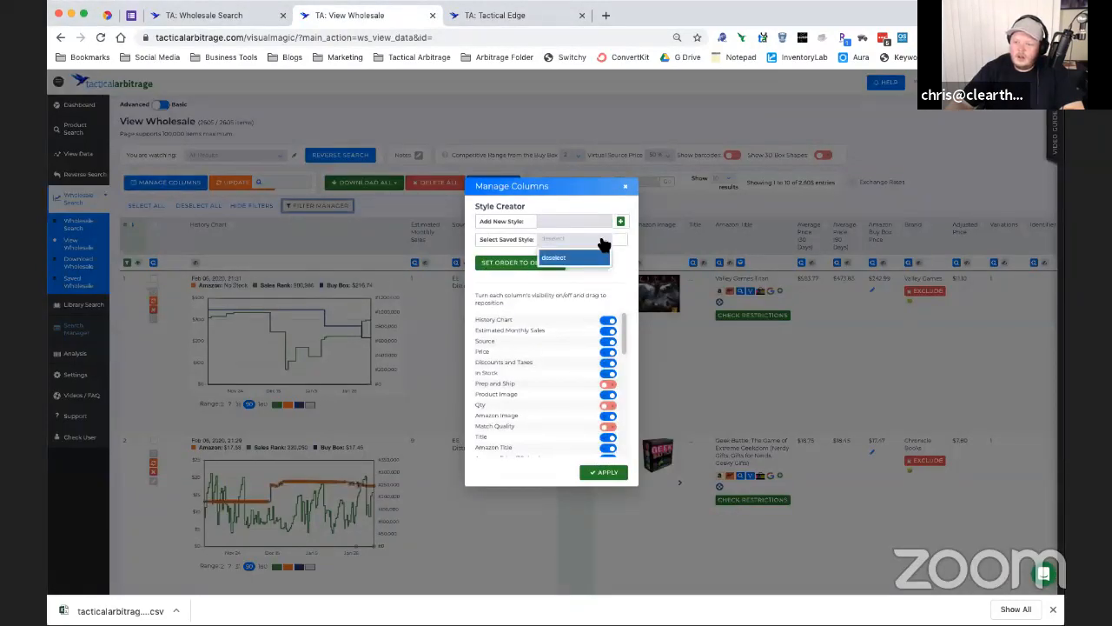
{"action": "left_click", "coordinate": [577, 205]}
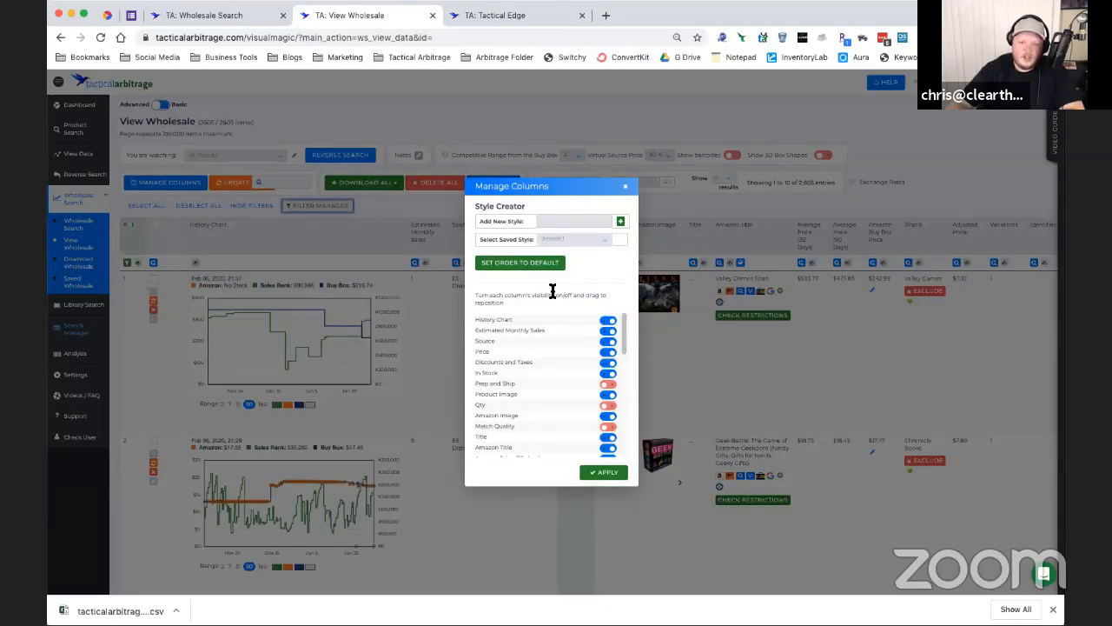
{"action": "left_click", "coordinate": [628, 189]}
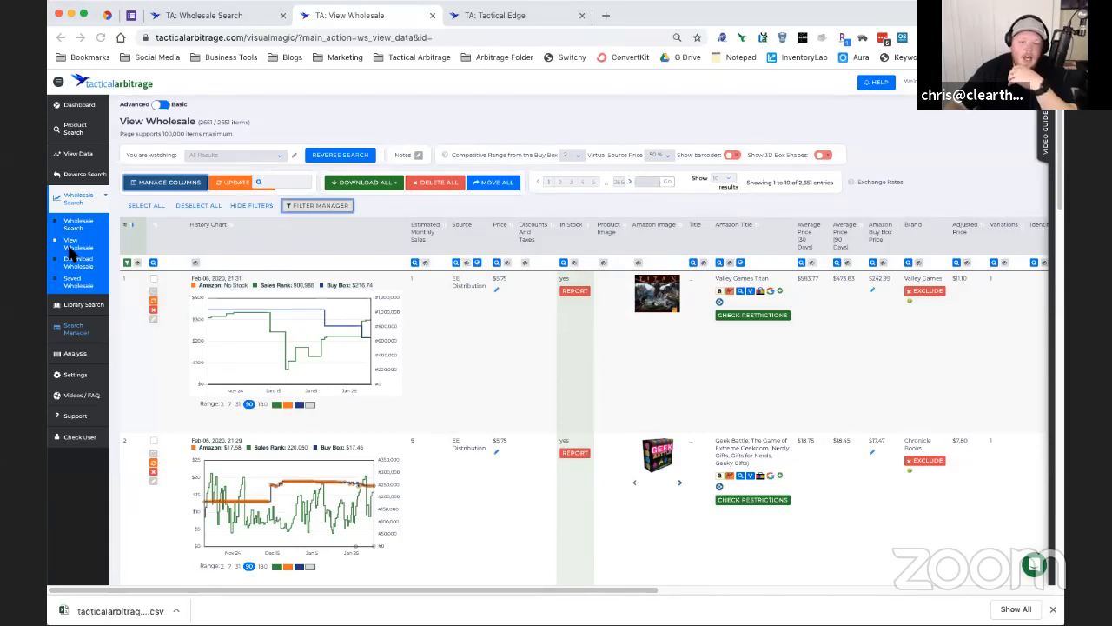
Step: Compare the Valley Games Titan figures in the wholesale results with its Tactical Edge analysis, and dismiss the browser's downloads bar
{"action": "left_click", "coordinate": [516, 15]}
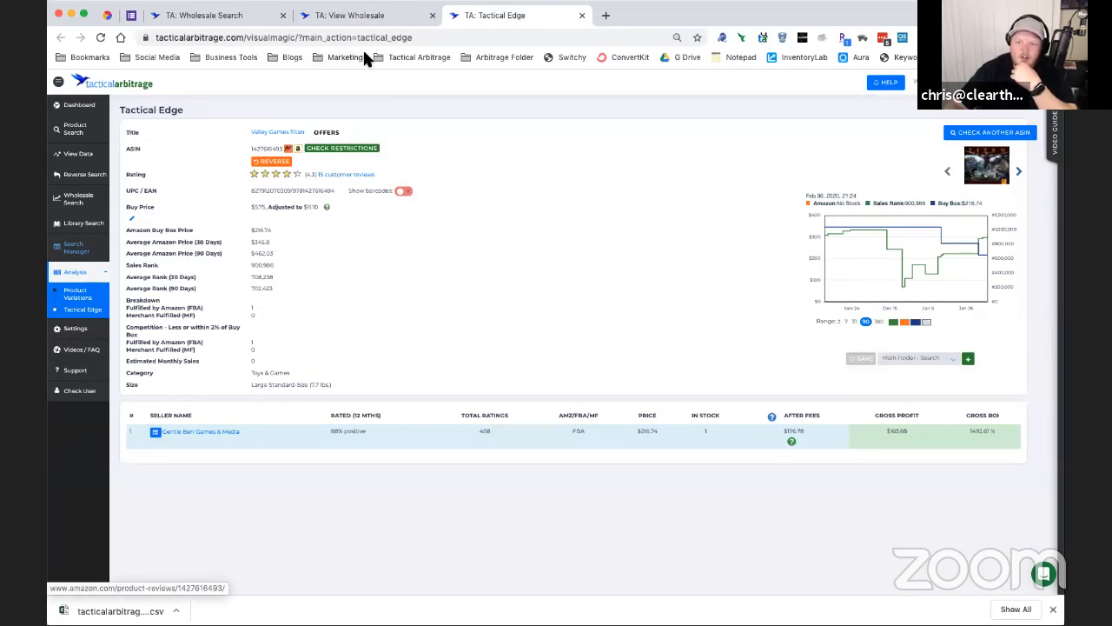
{"action": "left_click", "coordinate": [352, 15]}
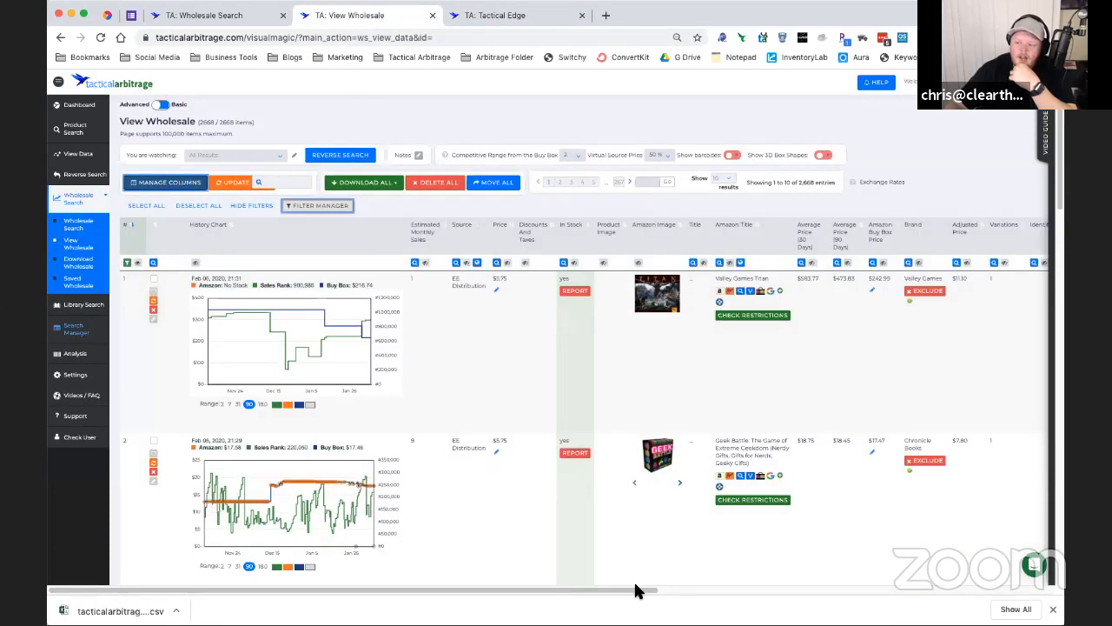
{"action": "left_click_drag", "start_coordinate": [659, 590], "coordinate": [1048, 600]}
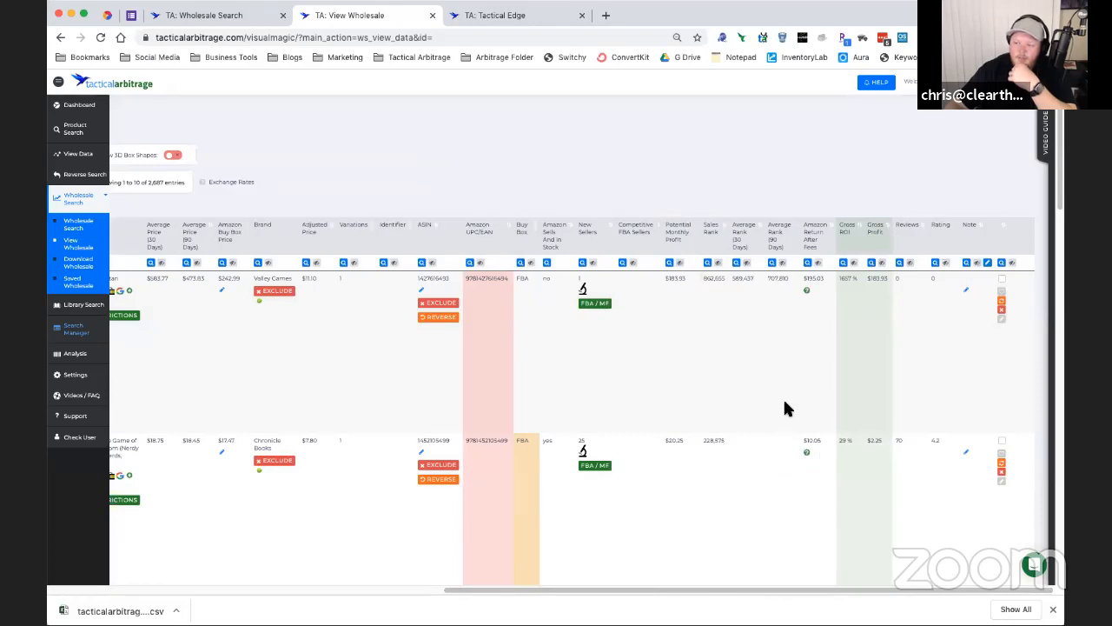
{"action": "left_click_drag", "start_coordinate": [713, 591], "coordinate": [672, 591]}
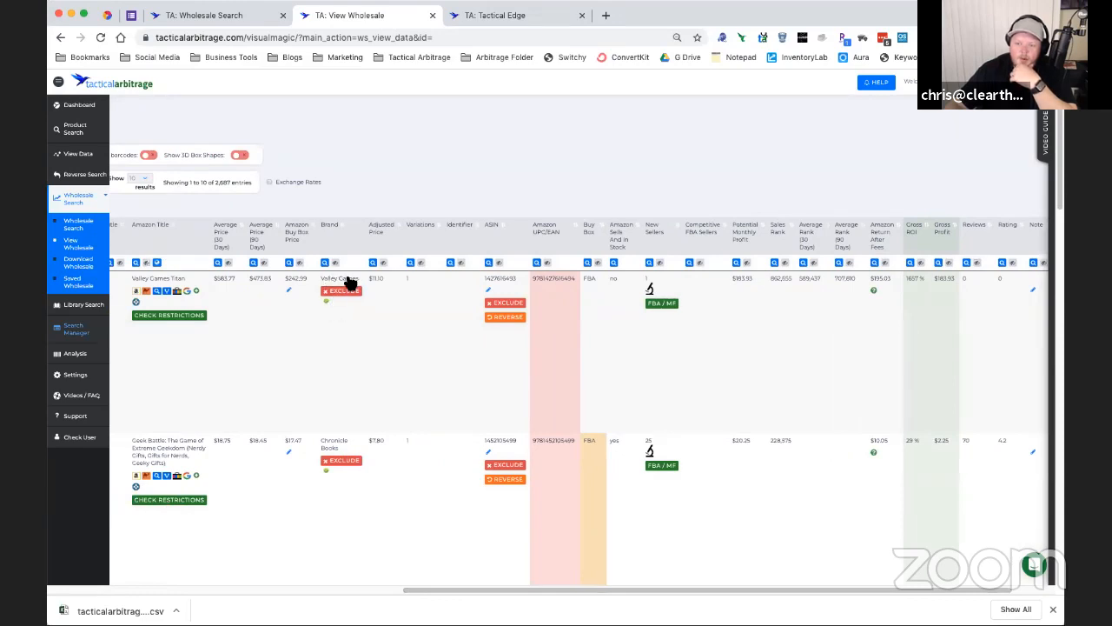
{"action": "left_click", "coordinate": [473, 18]}
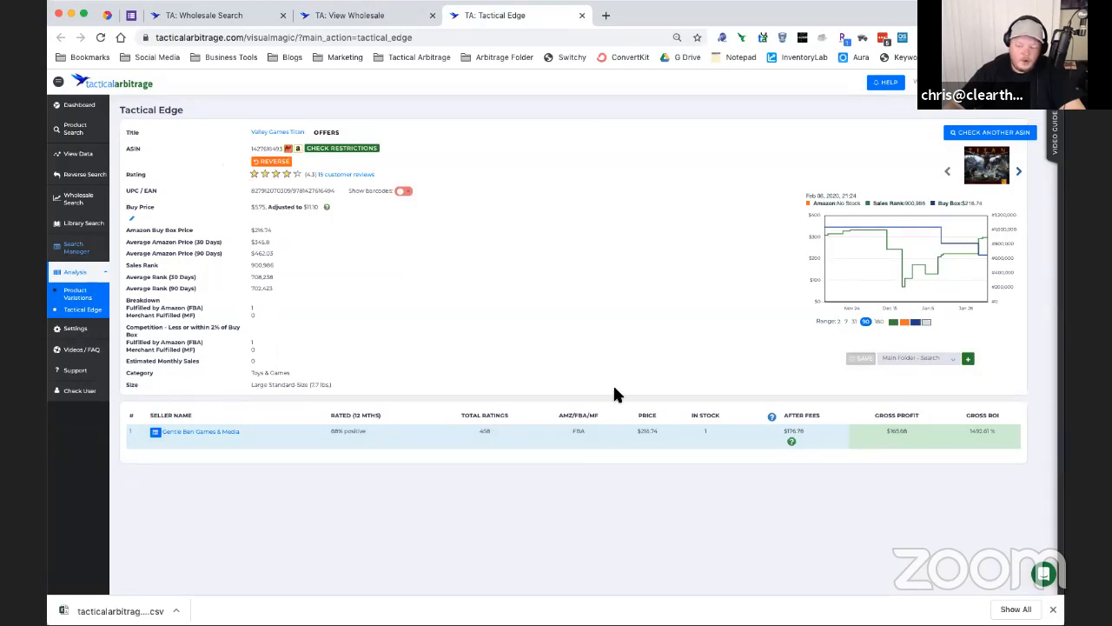
{"action": "left_click", "coordinate": [1053, 610]}
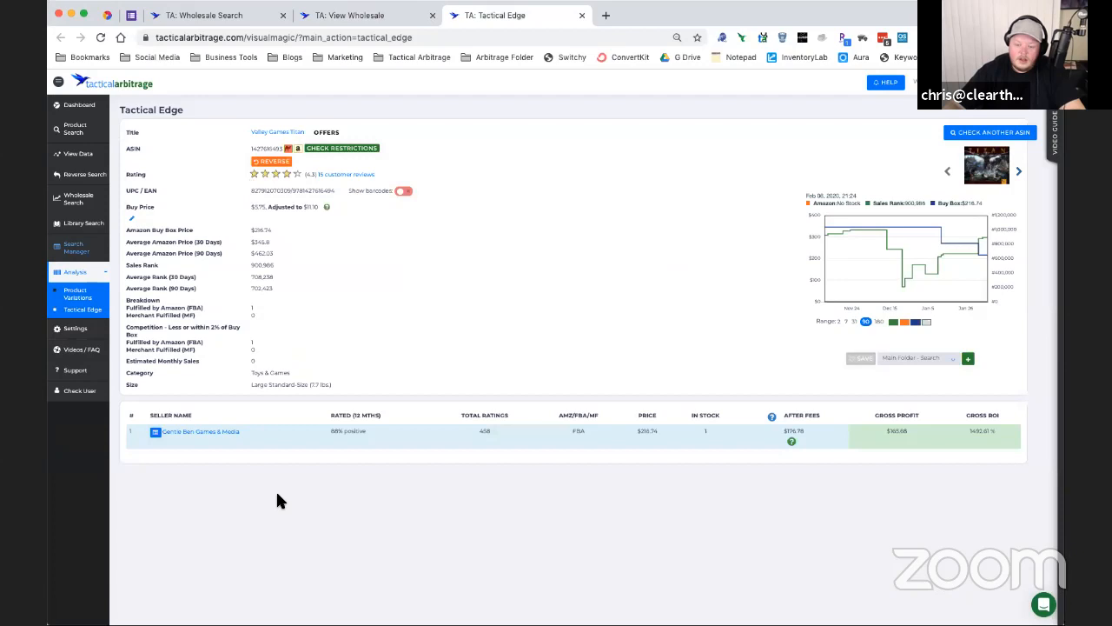
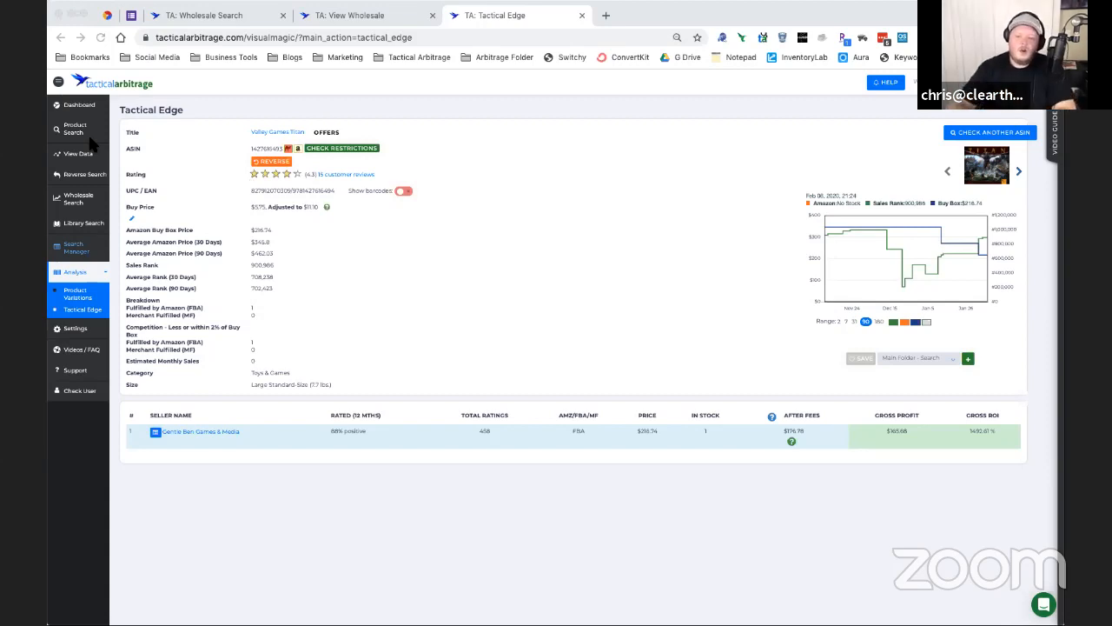
Step: Close the Tactical Edge analysis page and return to the Tactical Tuesday Giveaways form in Google Forms
{"action": "left_click", "coordinate": [581, 15]}
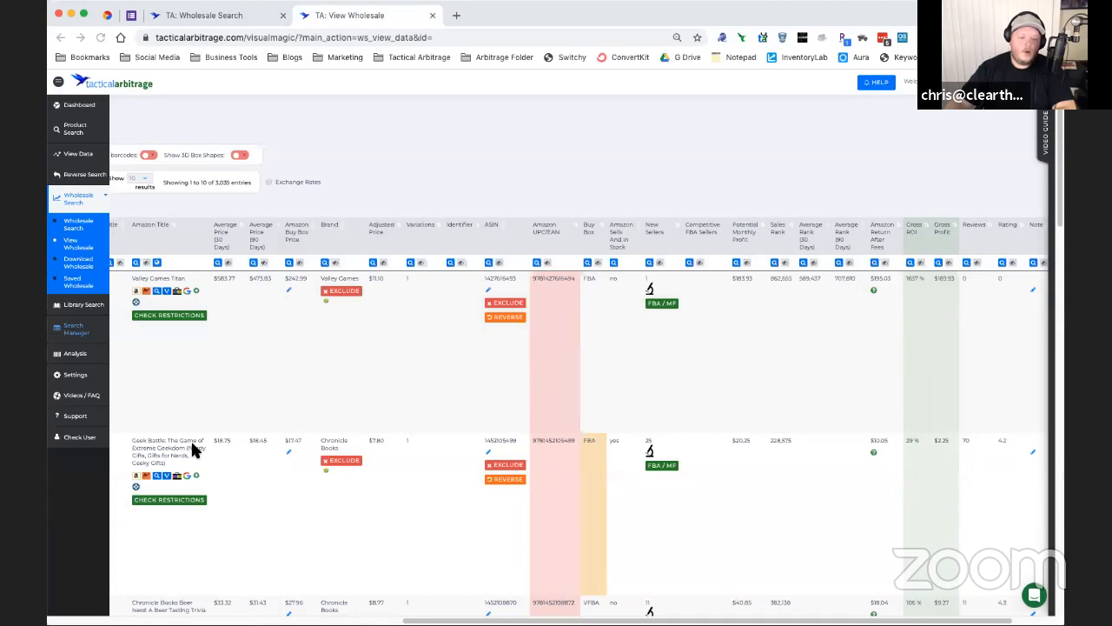
{"action": "left_click", "coordinate": [130, 16]}
{"action": "left_click", "coordinate": [130, 18]}
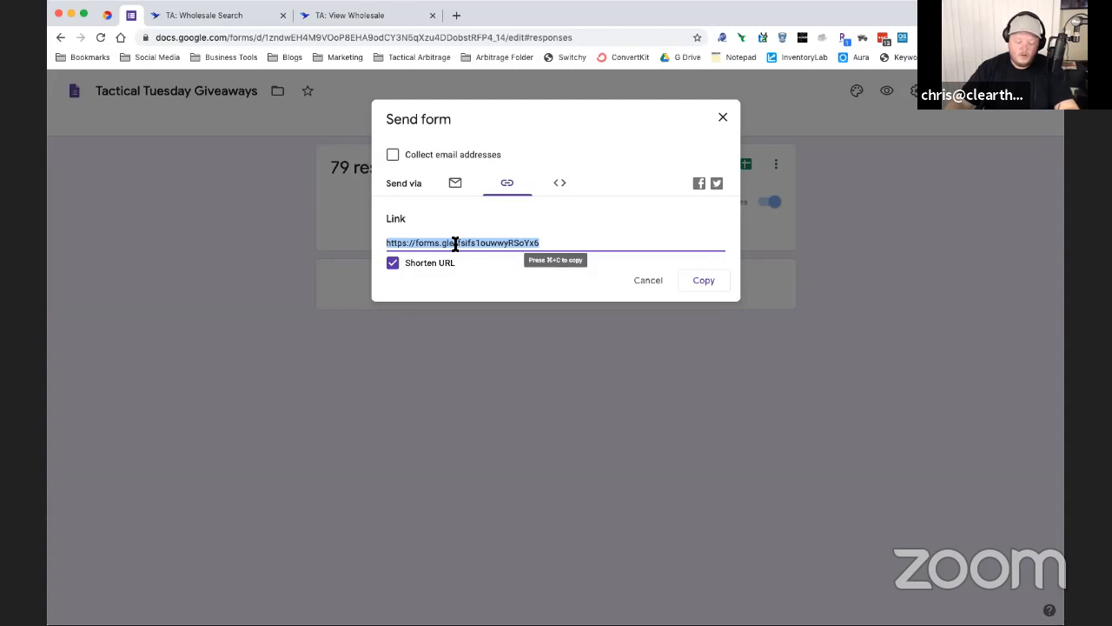
Step: Dismiss the Send form dialog and stop the giveaway form from accepting responses
{"action": "left_click", "coordinate": [186, 347]}
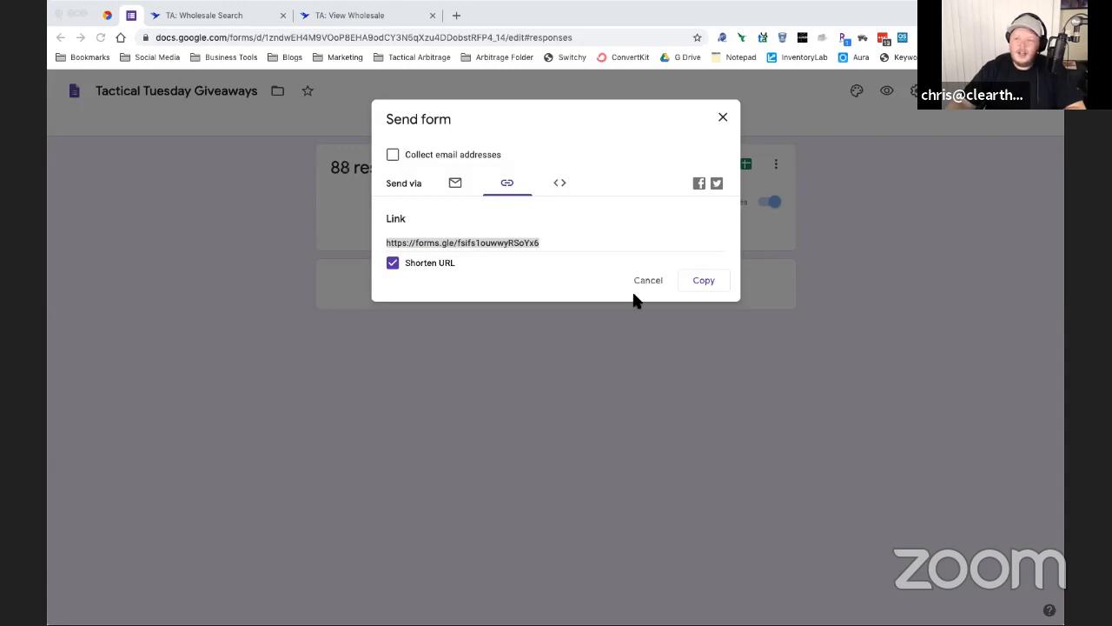
{"action": "left_click", "coordinate": [723, 119]}
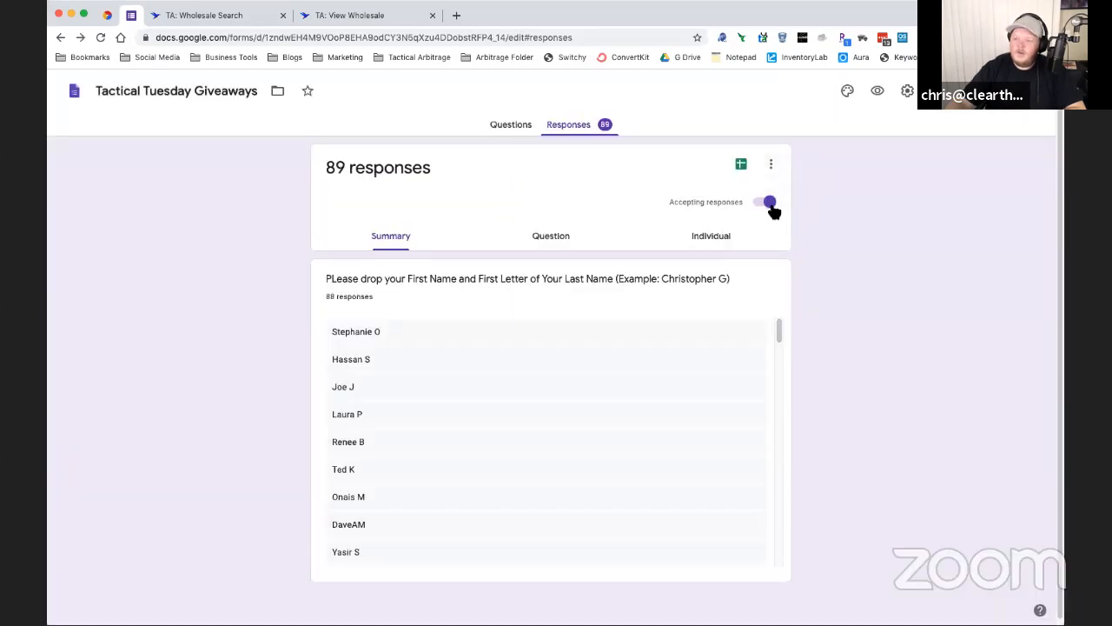
{"action": "left_click", "coordinate": [770, 203]}
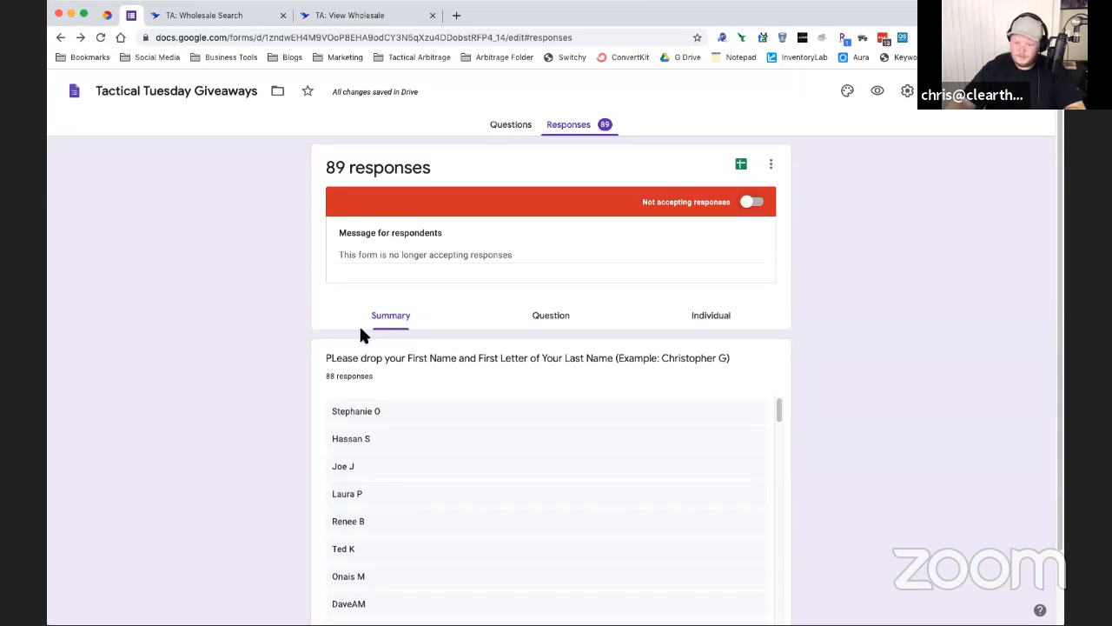
Step: Copy all respondent names from the giveaway form's response summary into the empty names list on wheelofnames.com
{"action": "scroll", "coordinate": [365, 330], "scroll_direction": "down", "scroll_amount": 2}
{"action": "scroll", "coordinate": [448, 413], "scroll_direction": "down", "scroll_amount": 15}
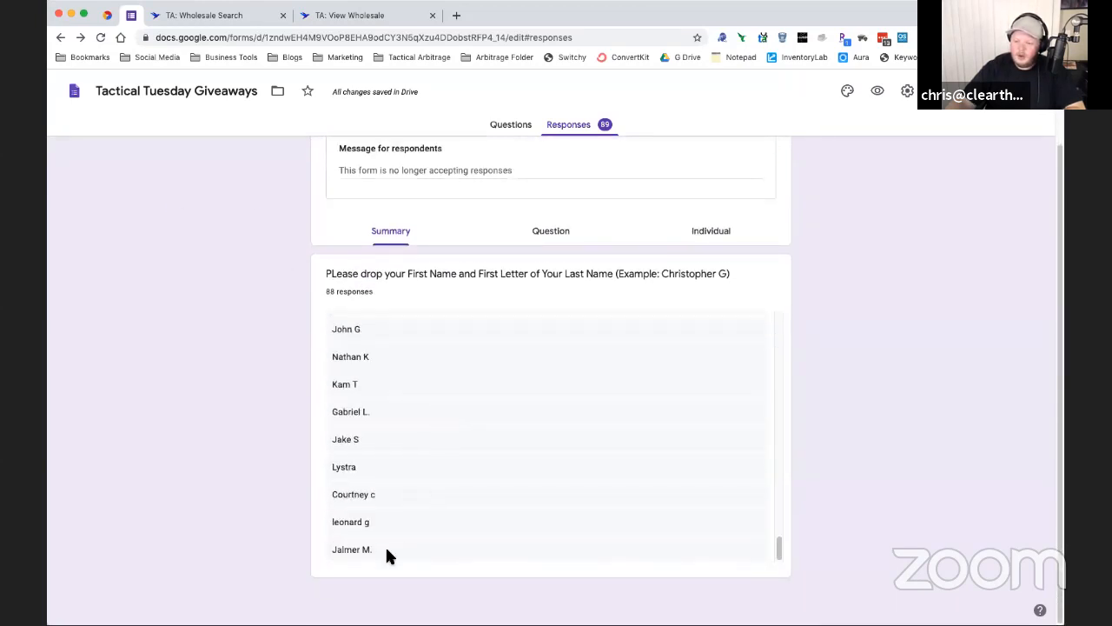
{"action": "left_click_drag", "start_coordinate": [372, 544], "coordinate": [333, 333]}
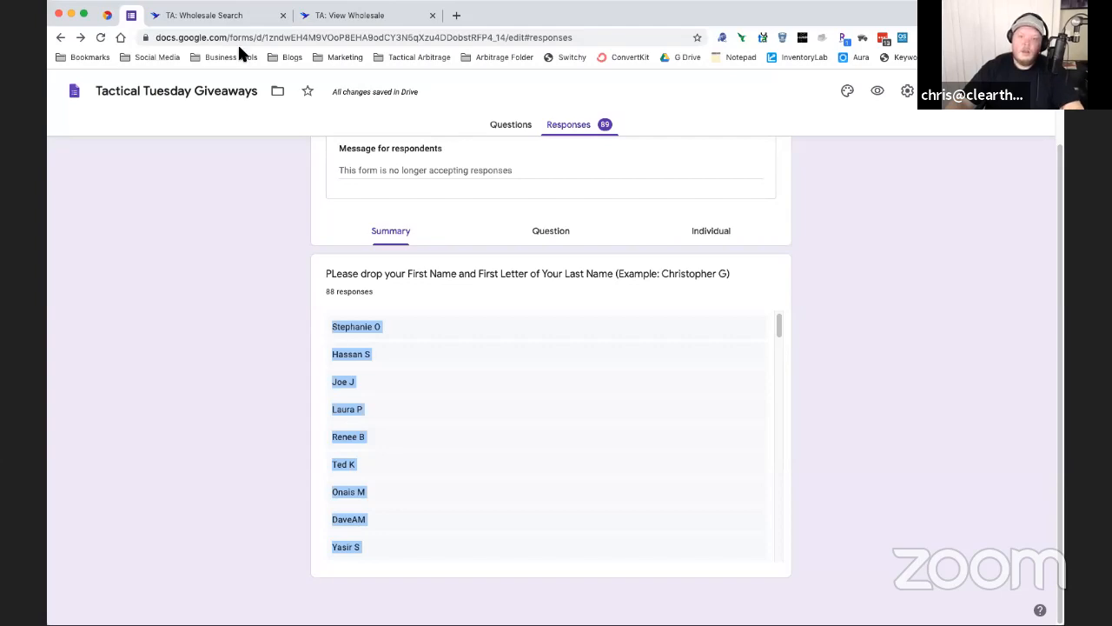
{"action": "left_click", "coordinate": [108, 15]}
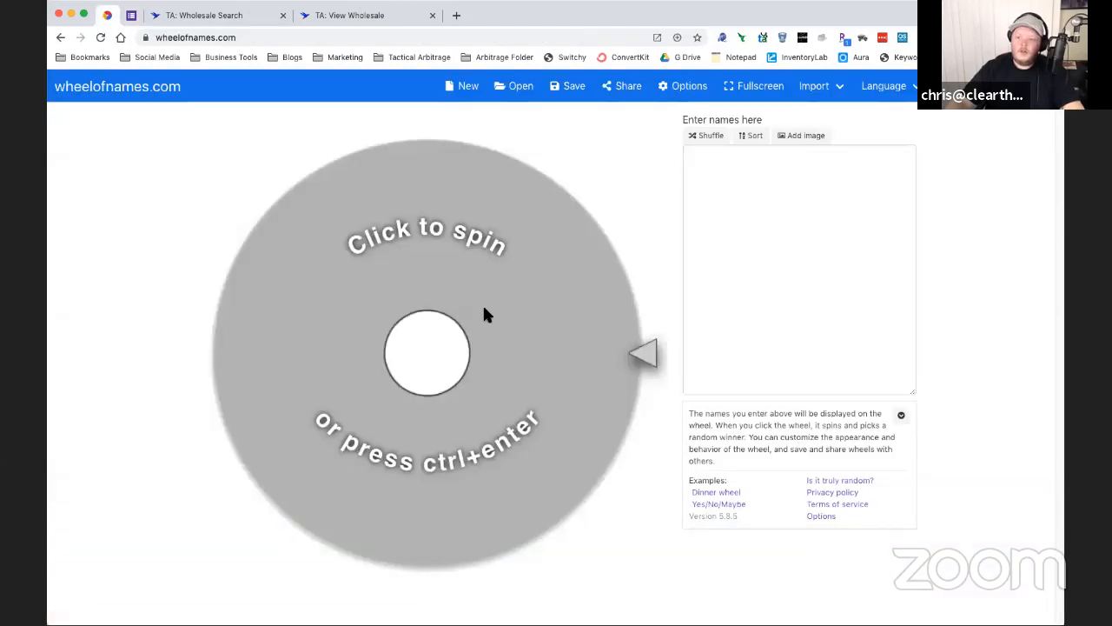
{"action": "left_click", "coordinate": [726, 169]}
{"action": "key", "text": "ctrl+v"}
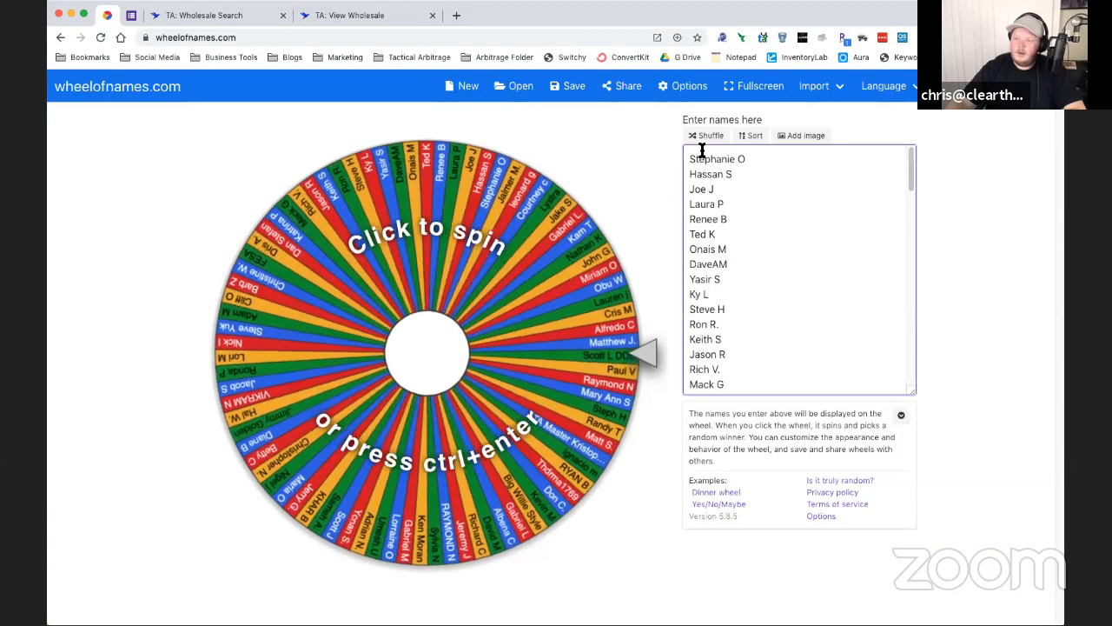
Step: Shuffle the entrants on the wheel several times to randomize their order
{"action": "left_click", "coordinate": [706, 136]}
{"action": "left_click", "coordinate": [705, 139]}
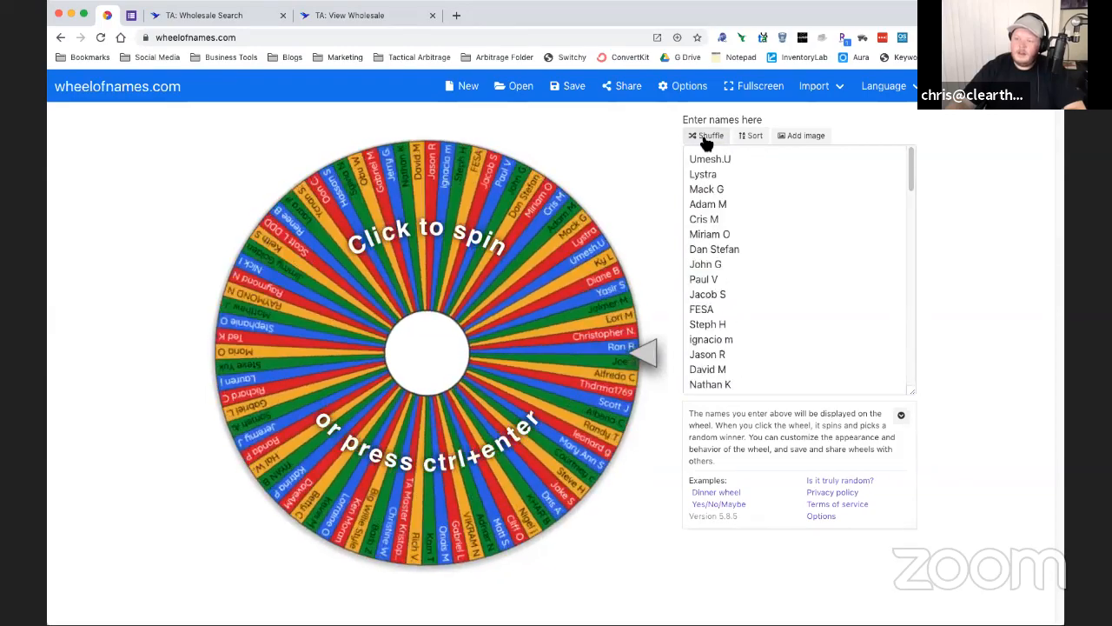
{"action": "left_click", "coordinate": [706, 140]}
{"action": "left_click", "coordinate": [706, 139]}
{"action": "left_click", "coordinate": [706, 139]}
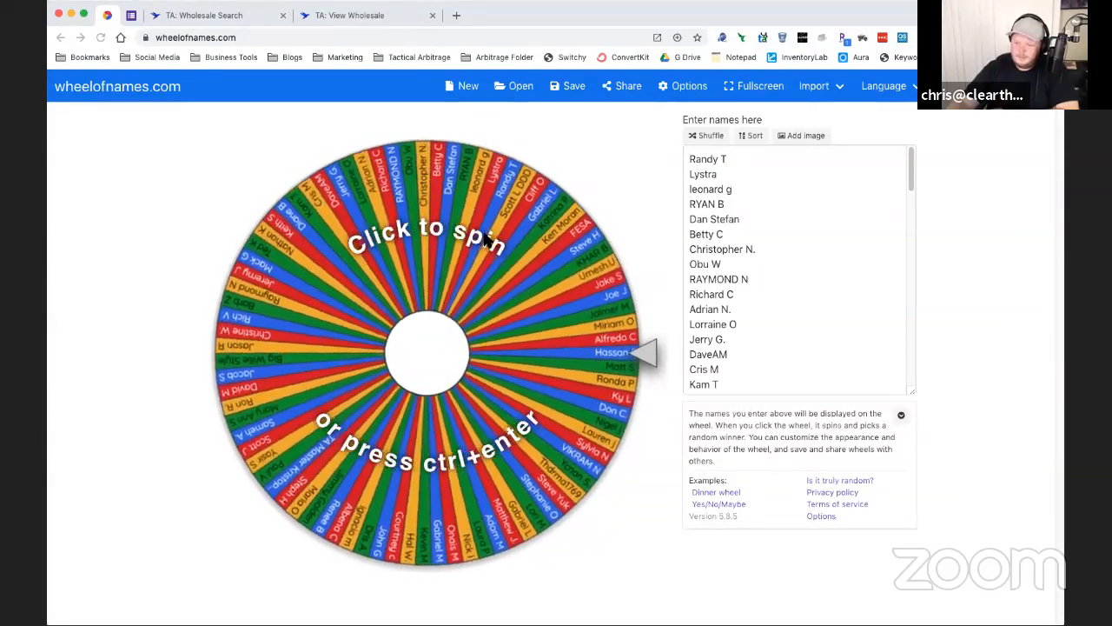
Step: Spin the wheel to draw the first five giveaway winners, removing each winner's name from the wheel after the draw
{"action": "left_click", "coordinate": [474, 259]}
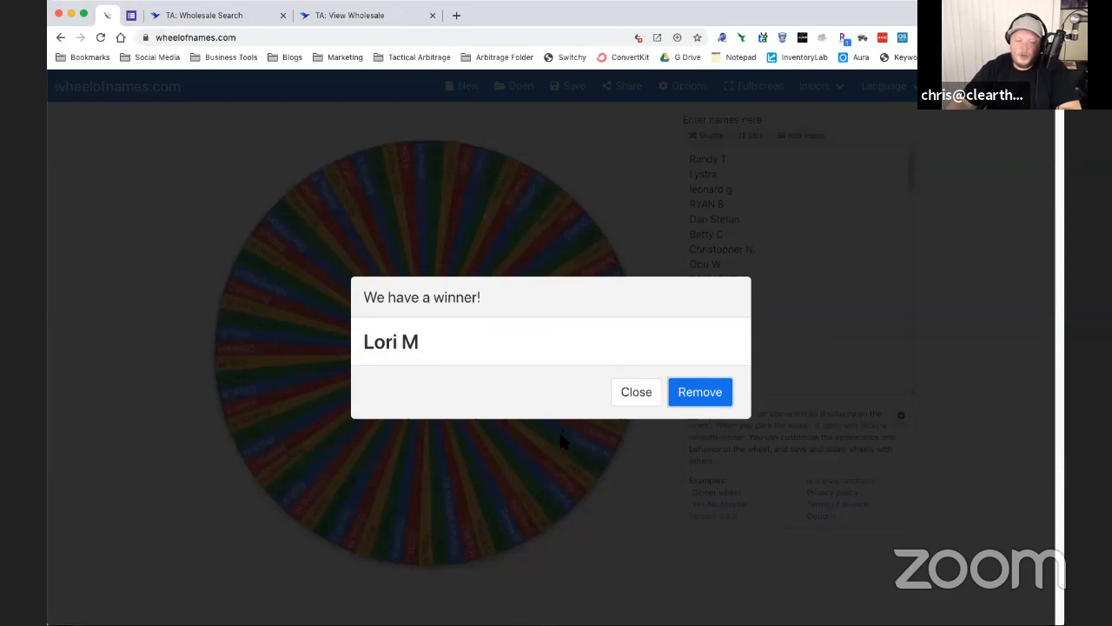
{"action": "left_click", "coordinate": [695, 396]}
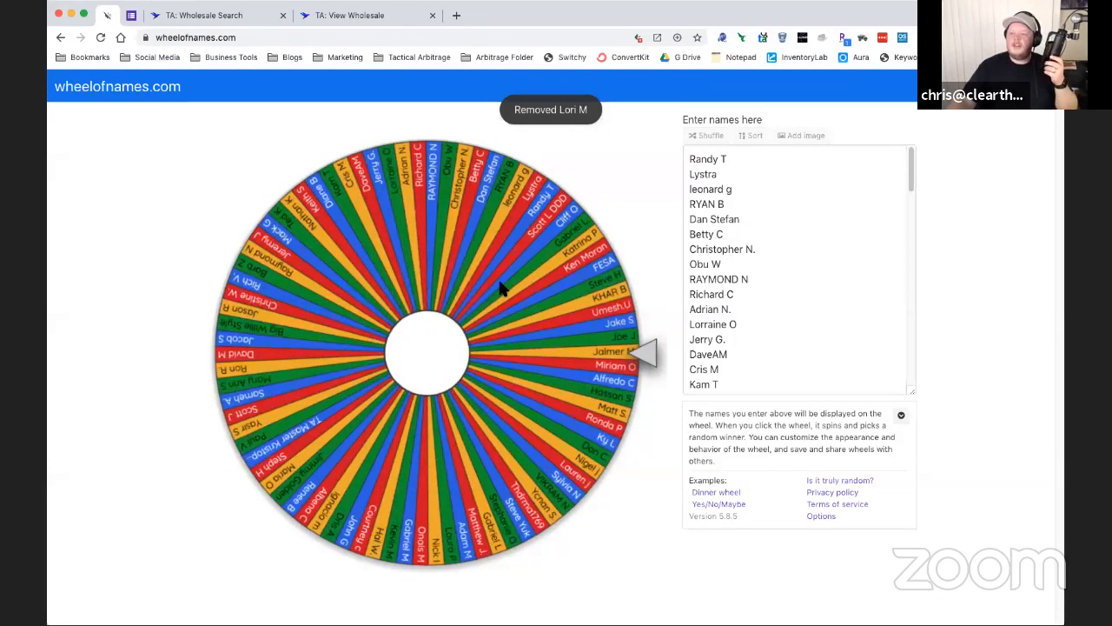
{"action": "left_click", "coordinate": [500, 289]}
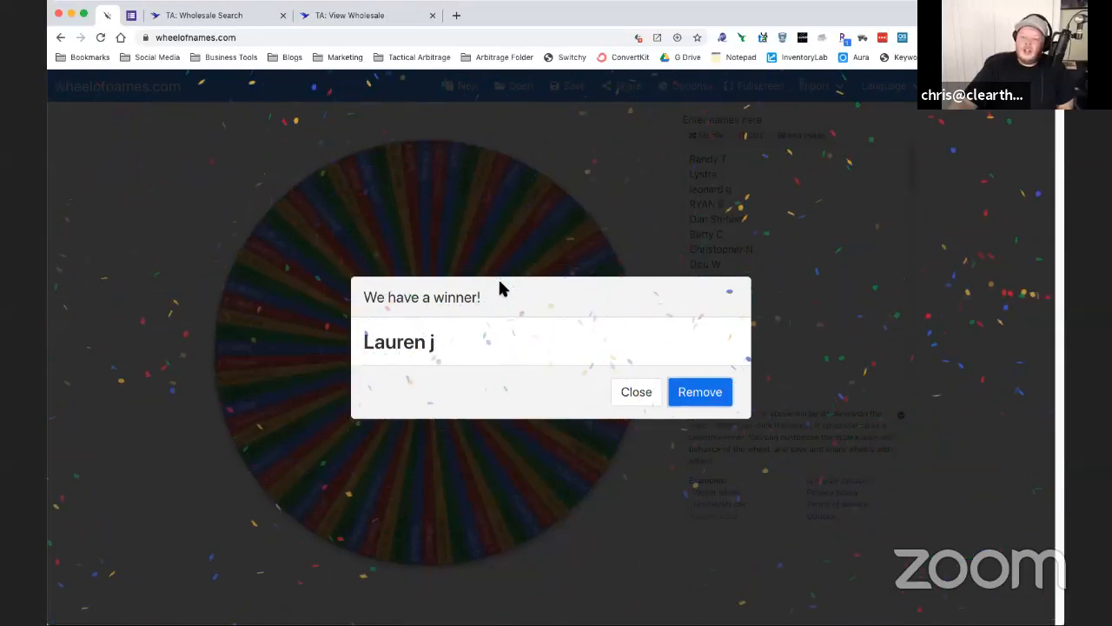
{"action": "left_click", "coordinate": [700, 396]}
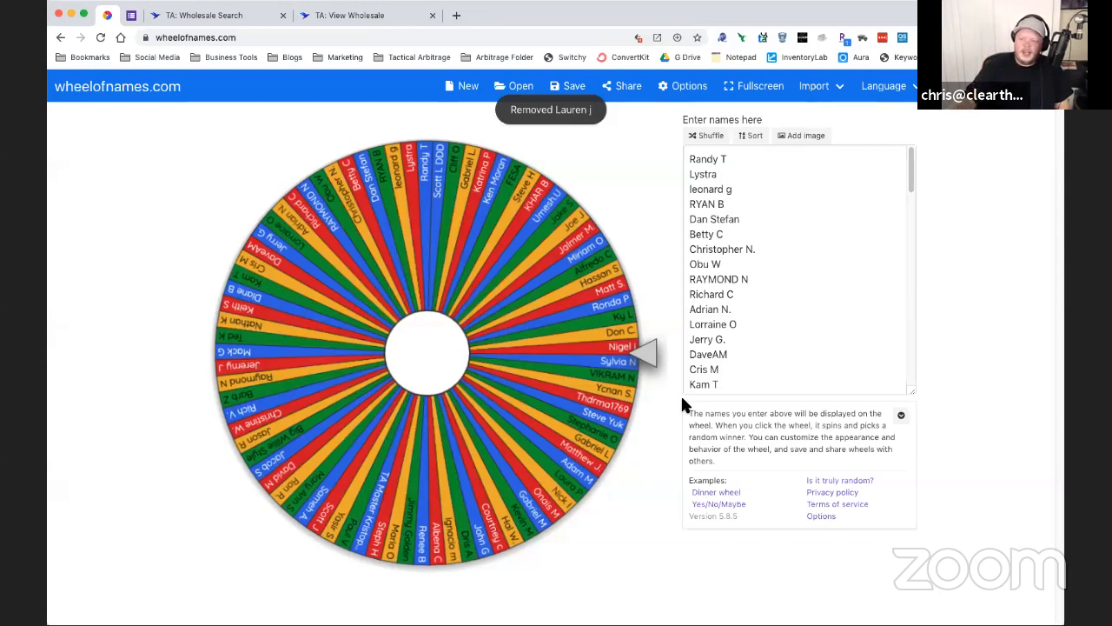
{"action": "left_click", "coordinate": [565, 379]}
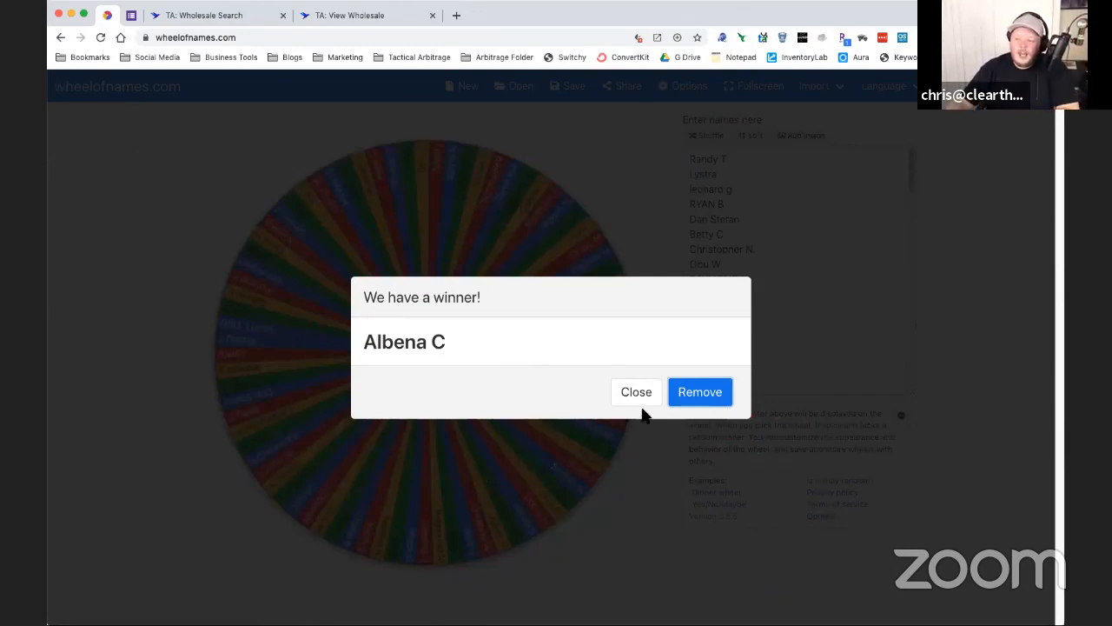
{"action": "left_click", "coordinate": [696, 398]}
{"action": "left_click", "coordinate": [563, 323]}
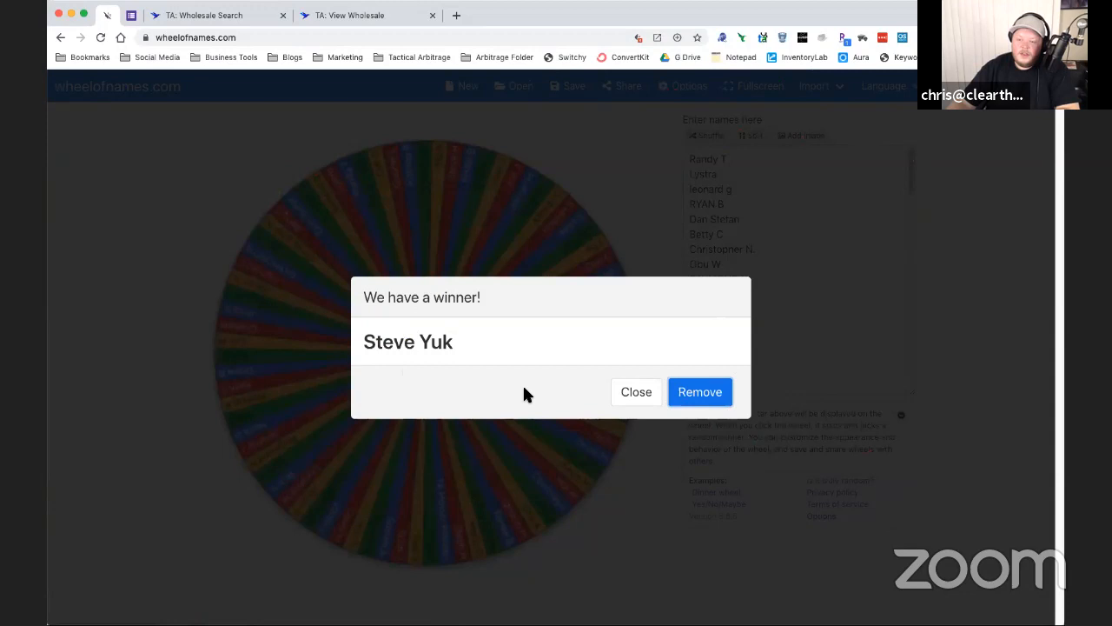
{"action": "left_click", "coordinate": [704, 398]}
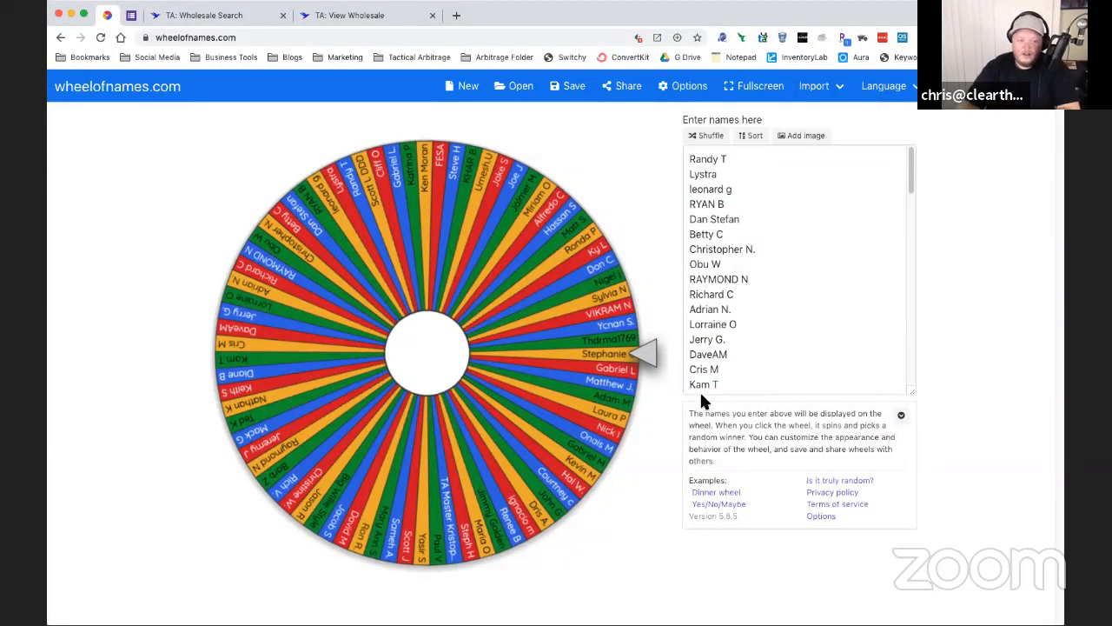
{"action": "left_click", "coordinate": [504, 318]}
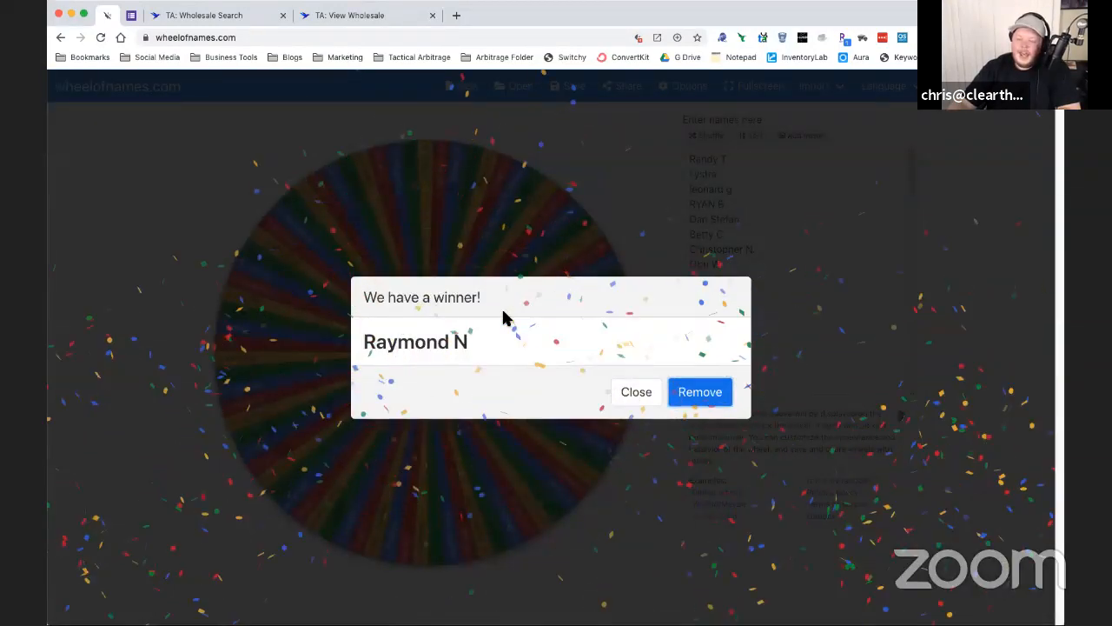
{"action": "left_click", "coordinate": [705, 402]}
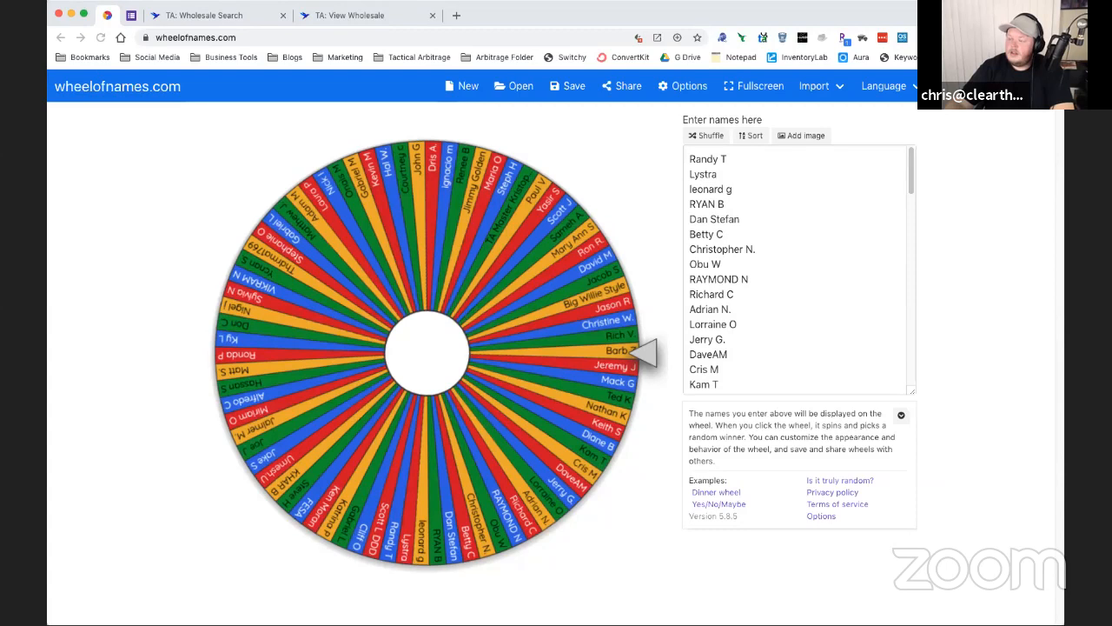
{"action": "left_click", "coordinate": [1054, 38]}
{"action": "key", "text": "Escape"}
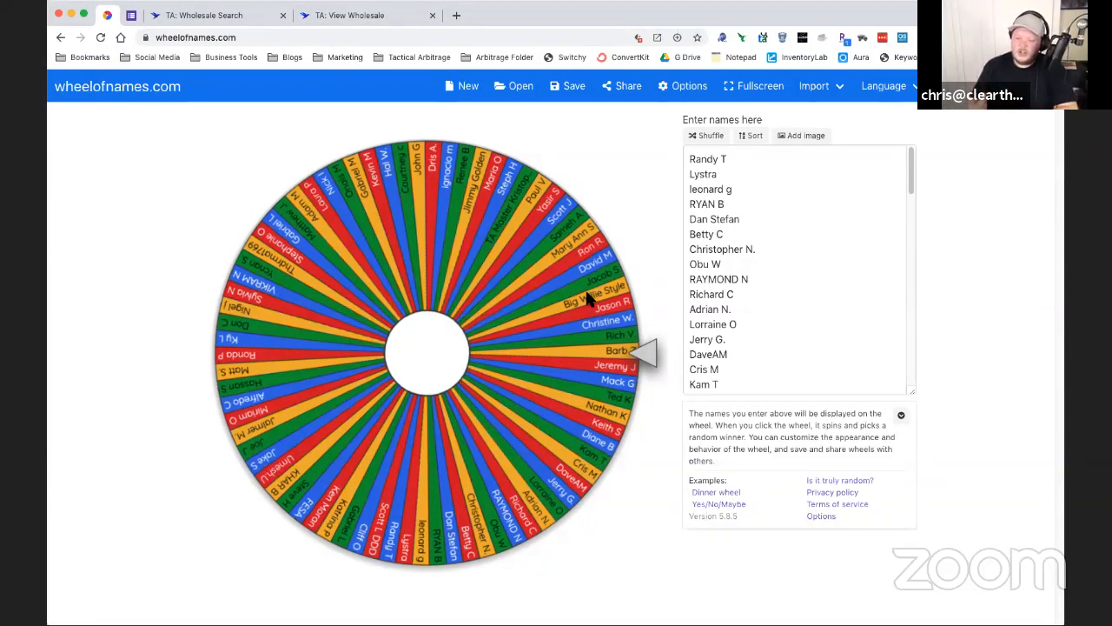
Step: Draw six more giveaway winners by spinning the wheel, removing each drawn name before the following spin
{"action": "left_click", "coordinate": [366, 435]}
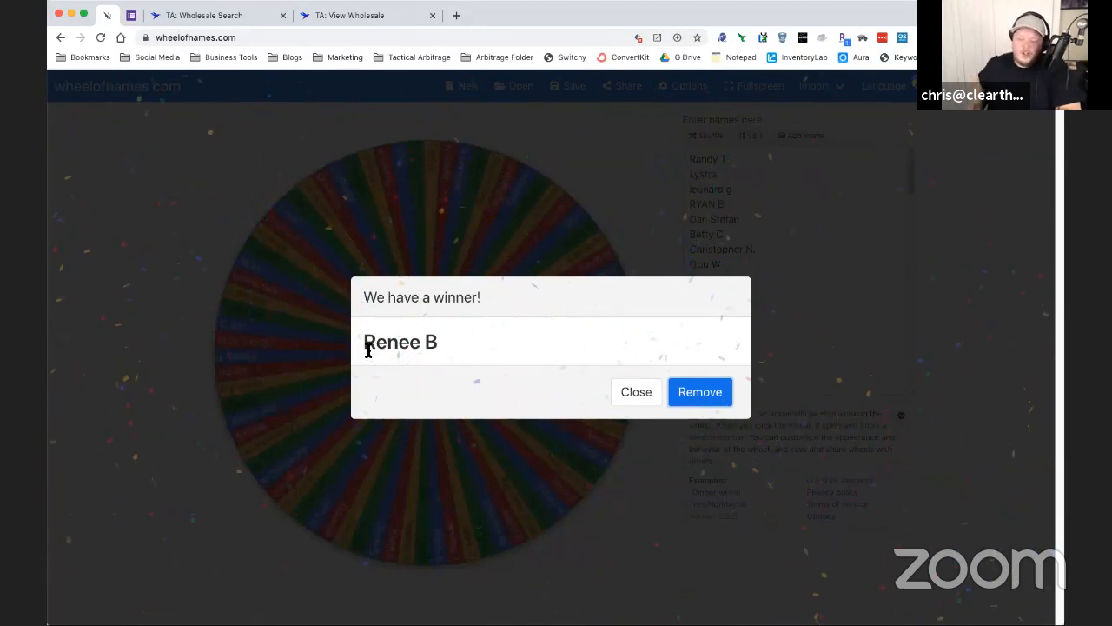
{"action": "left_click", "coordinate": [691, 402]}
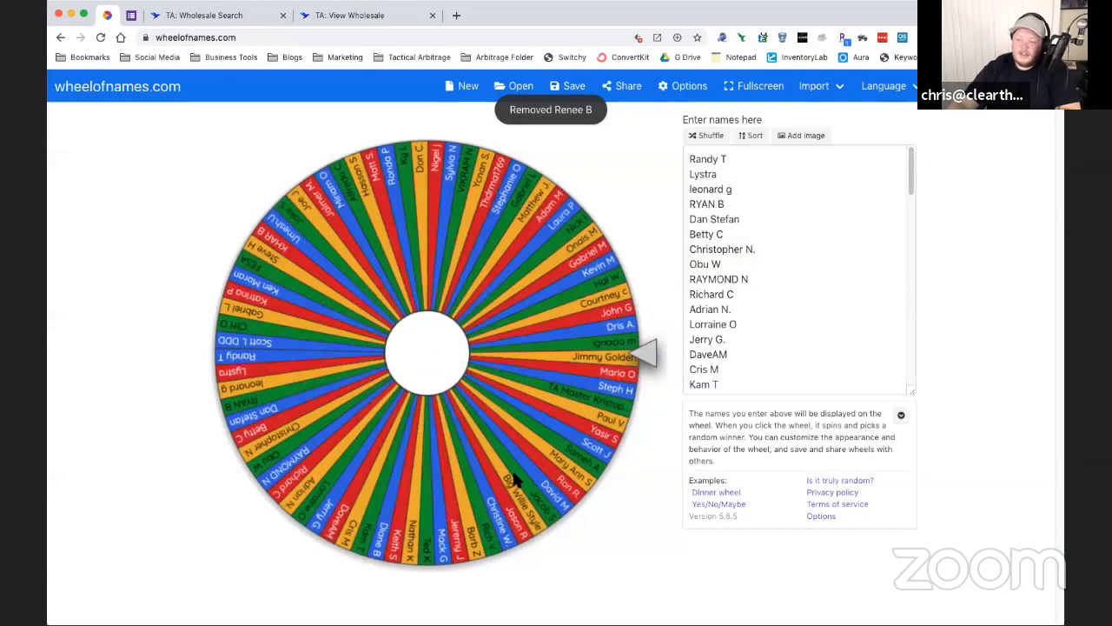
{"action": "left_click", "coordinate": [496, 378]}
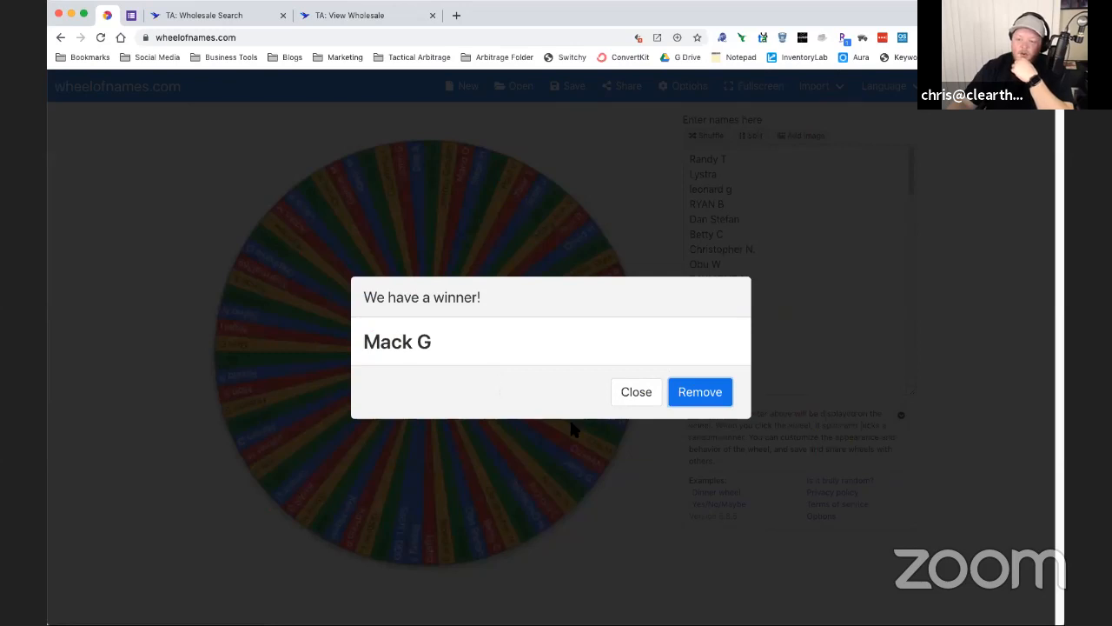
{"action": "left_click", "coordinate": [698, 401]}
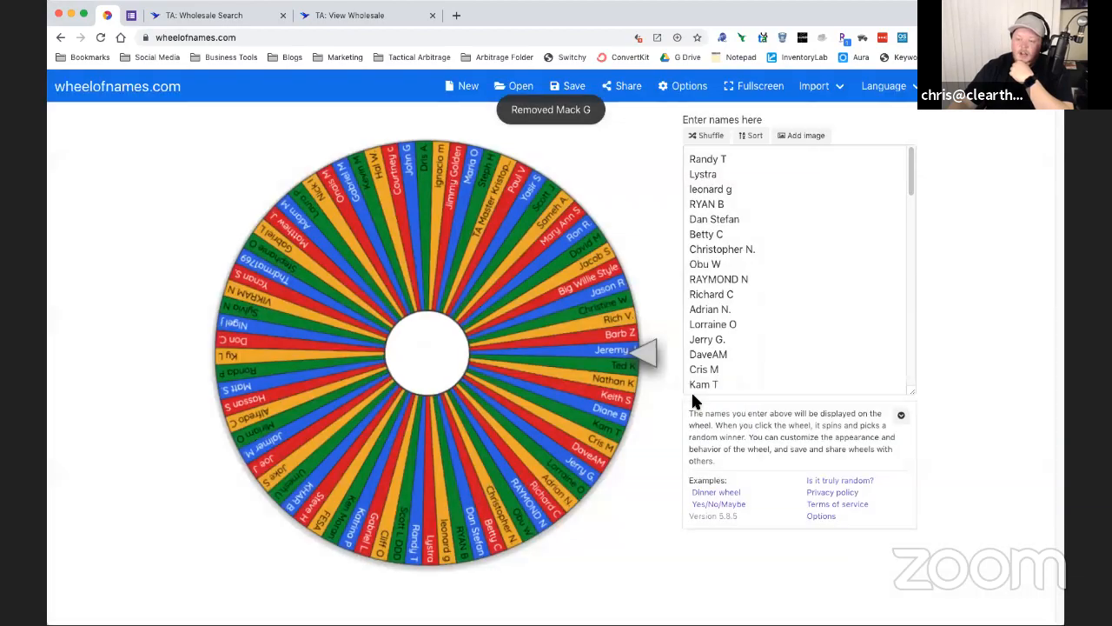
{"action": "left_click", "coordinate": [547, 363]}
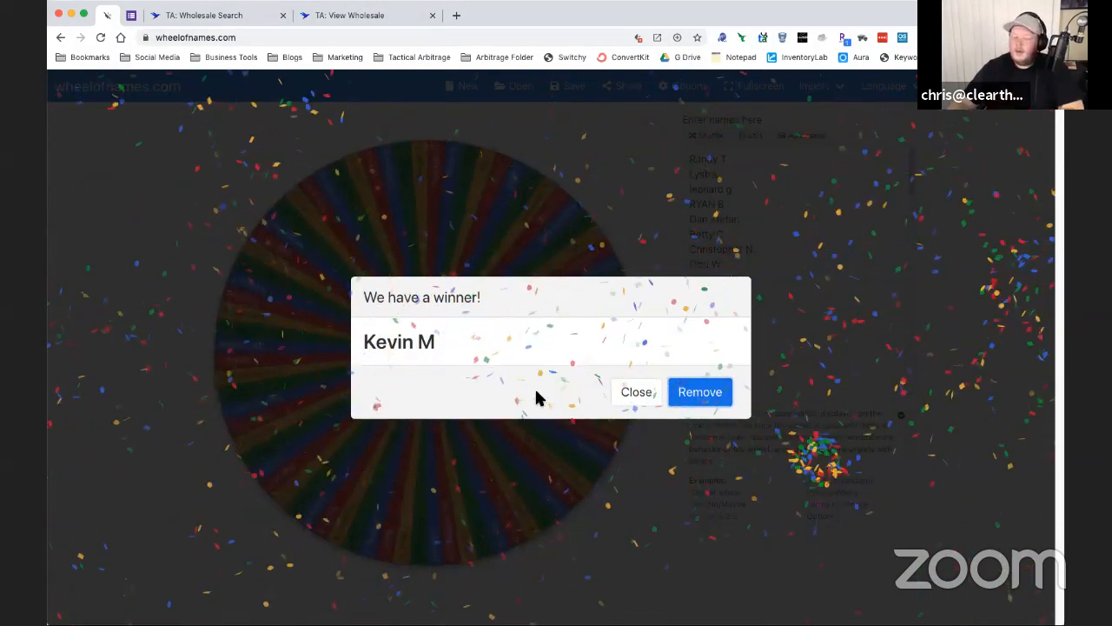
{"action": "left_click", "coordinate": [710, 393]}
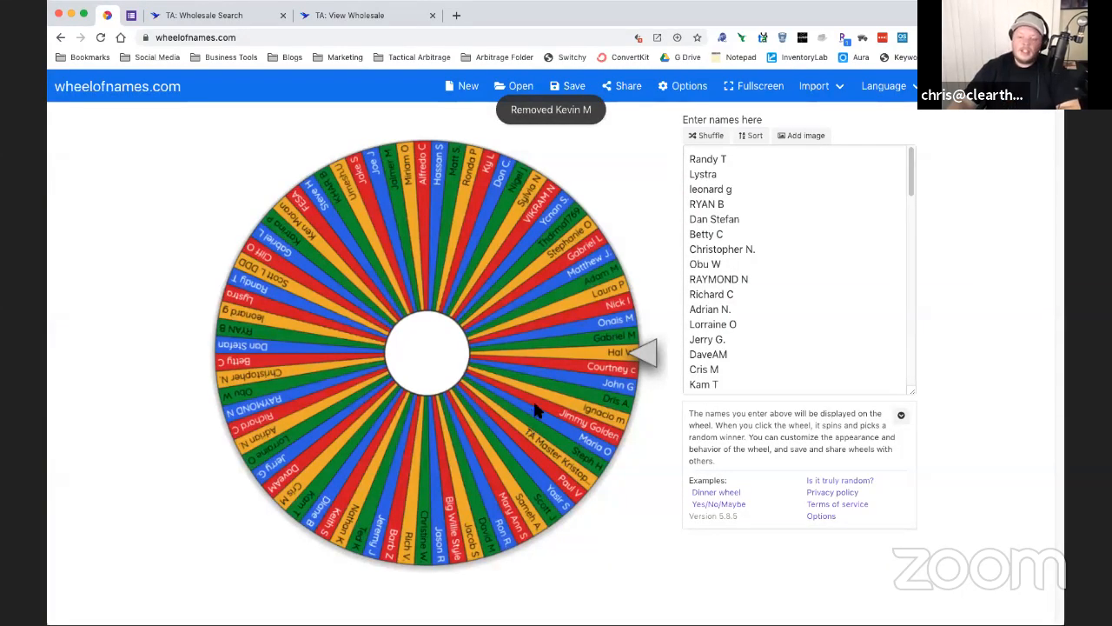
{"action": "left_click", "coordinate": [539, 345]}
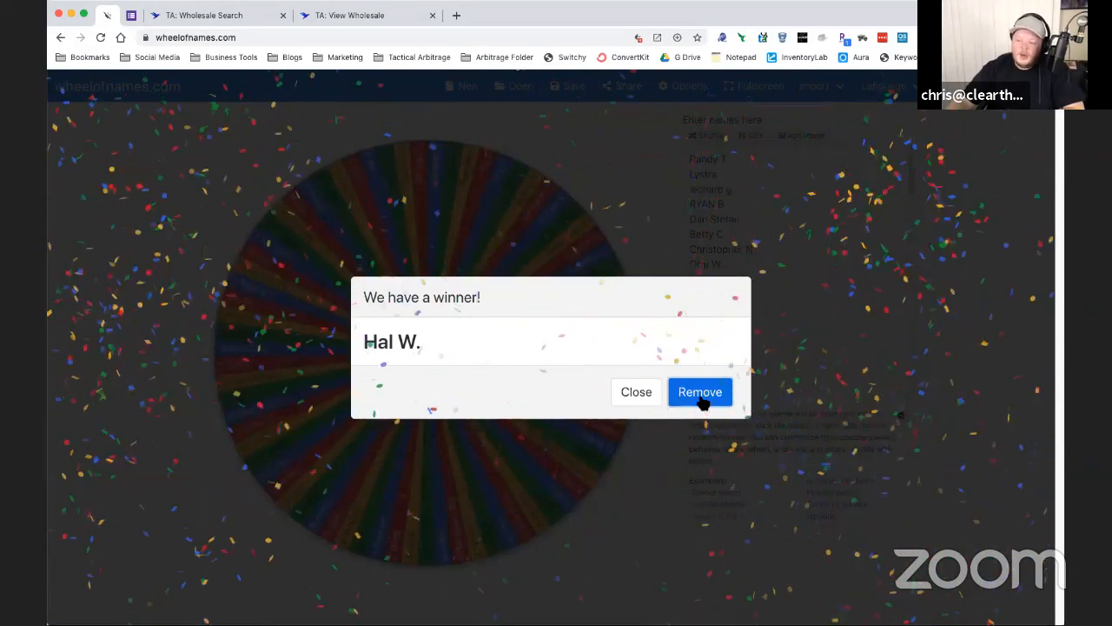
{"action": "left_click", "coordinate": [701, 395]}
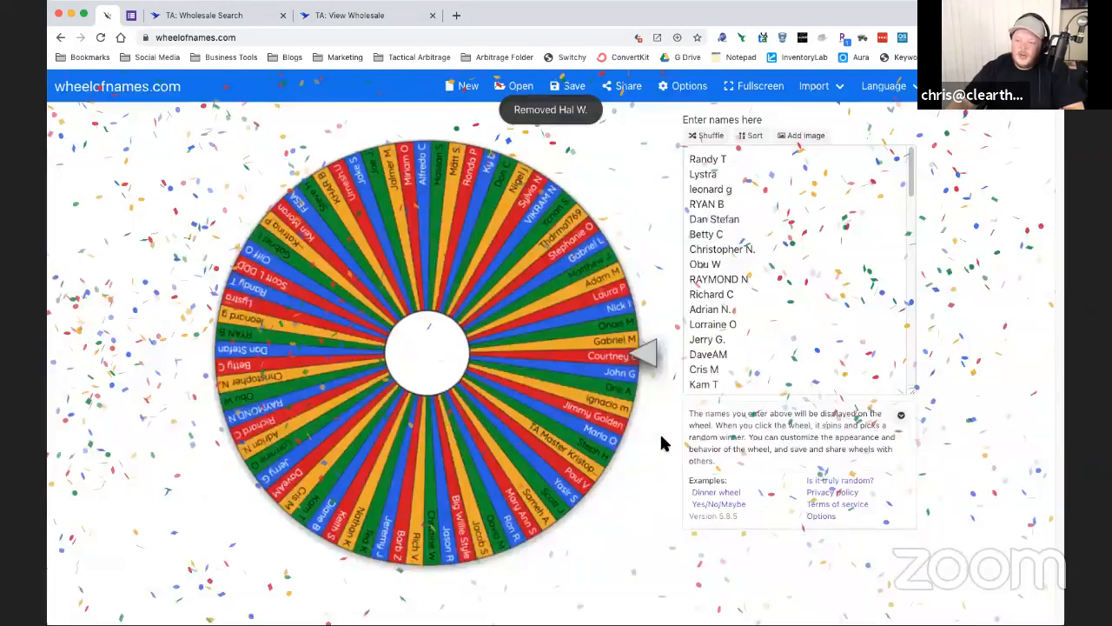
{"action": "left_click", "coordinate": [491, 295]}
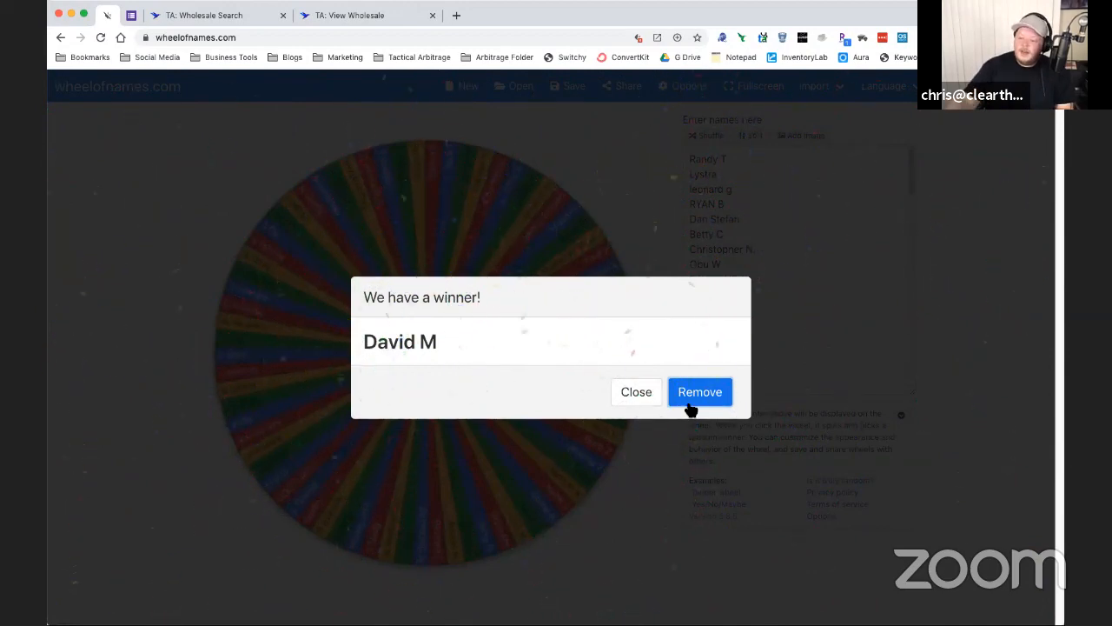
{"action": "left_click", "coordinate": [690, 402]}
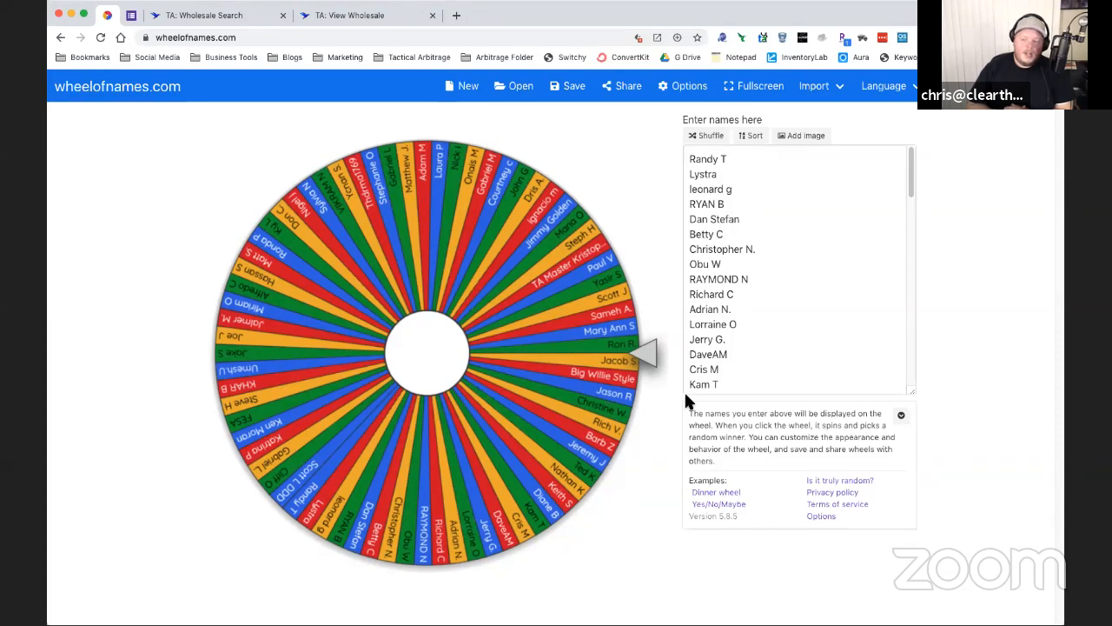
{"action": "left_click", "coordinate": [553, 443]}
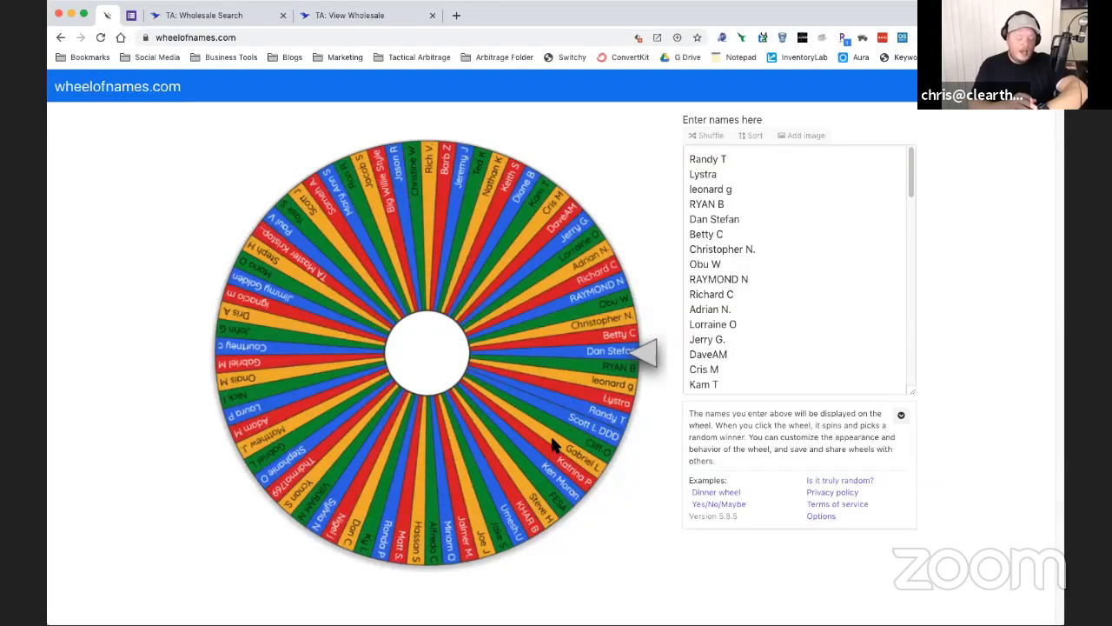
{"action": "left_click", "coordinate": [552, 443]}
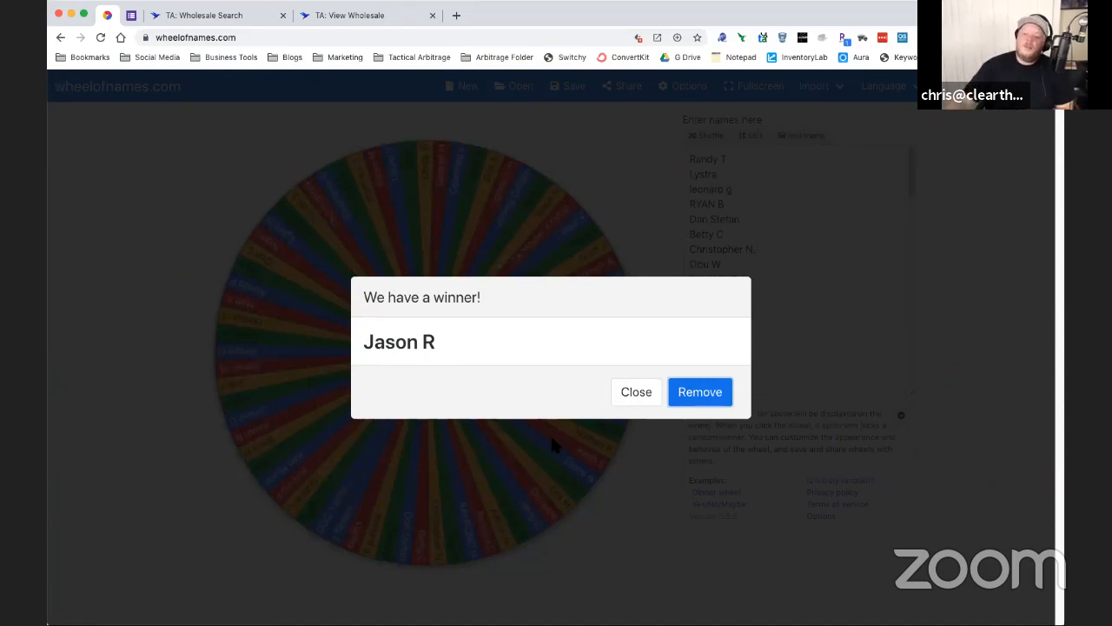
{"action": "left_click", "coordinate": [703, 396]}
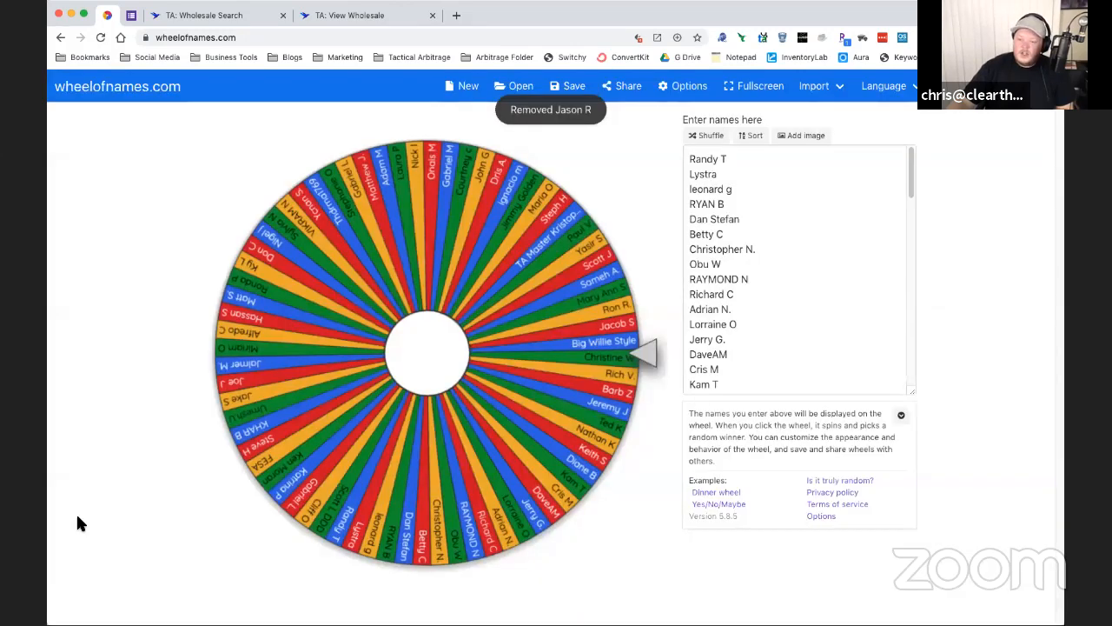